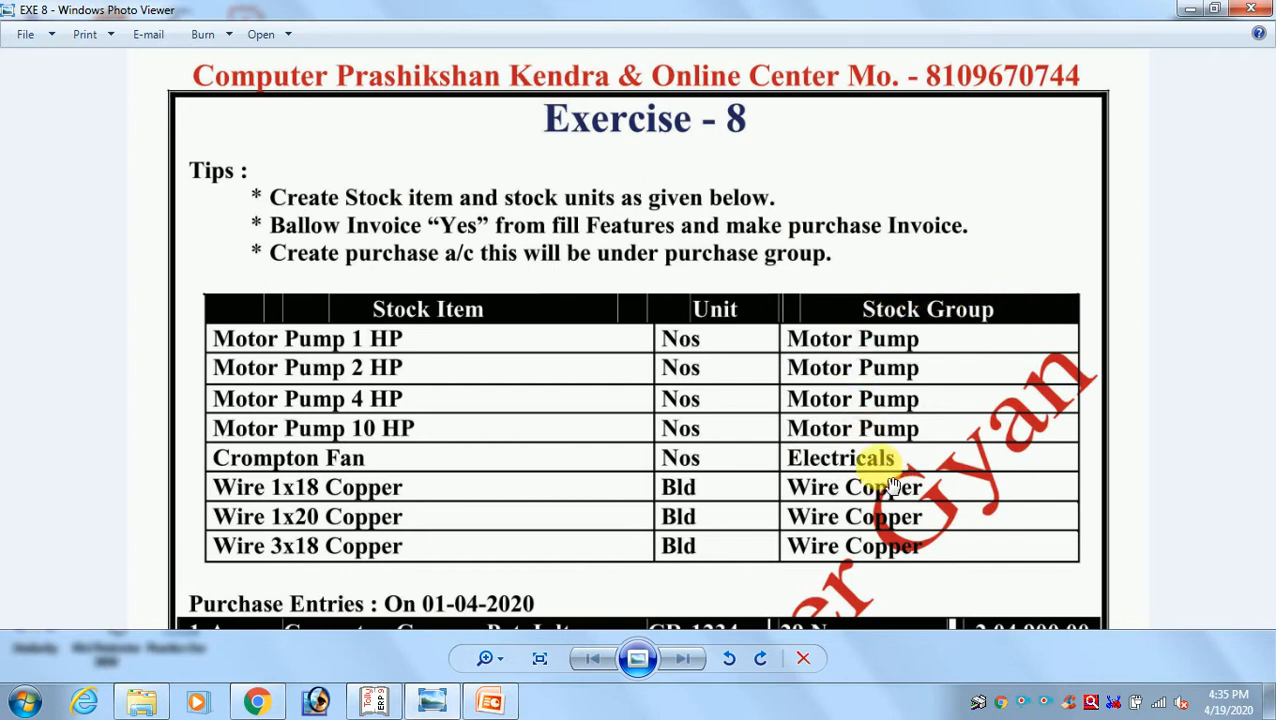
Review the Exercise 8 sheet's tips, stock item table and purchase entries
{"action": "scroll", "coordinate": [880, 487], "scroll_direction": "down", "scroll_amount": 1}
{"action": "scroll", "coordinate": [641, 471], "scroll_direction": "up", "scroll_amount": 1}
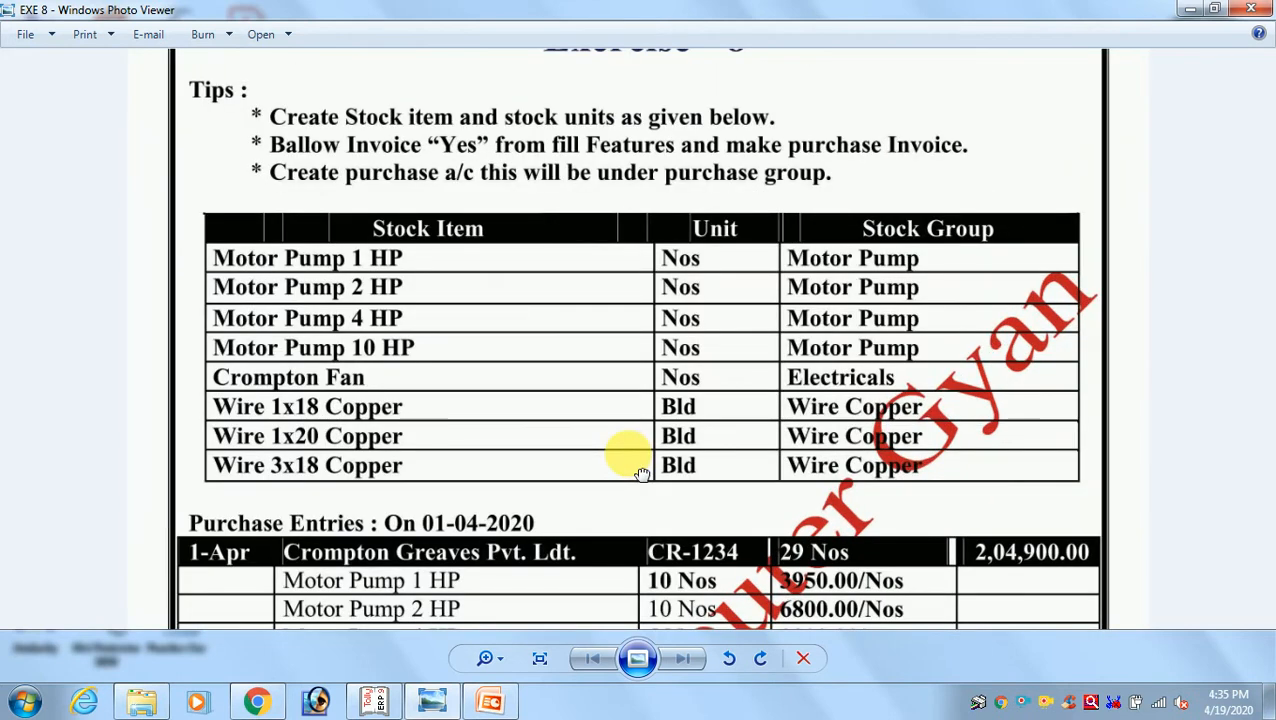
{"action": "scroll", "coordinate": [629, 327], "scroll_direction": "down", "scroll_amount": 1}
{"action": "scroll", "coordinate": [629, 323], "scroll_direction": "up", "scroll_amount": 1}
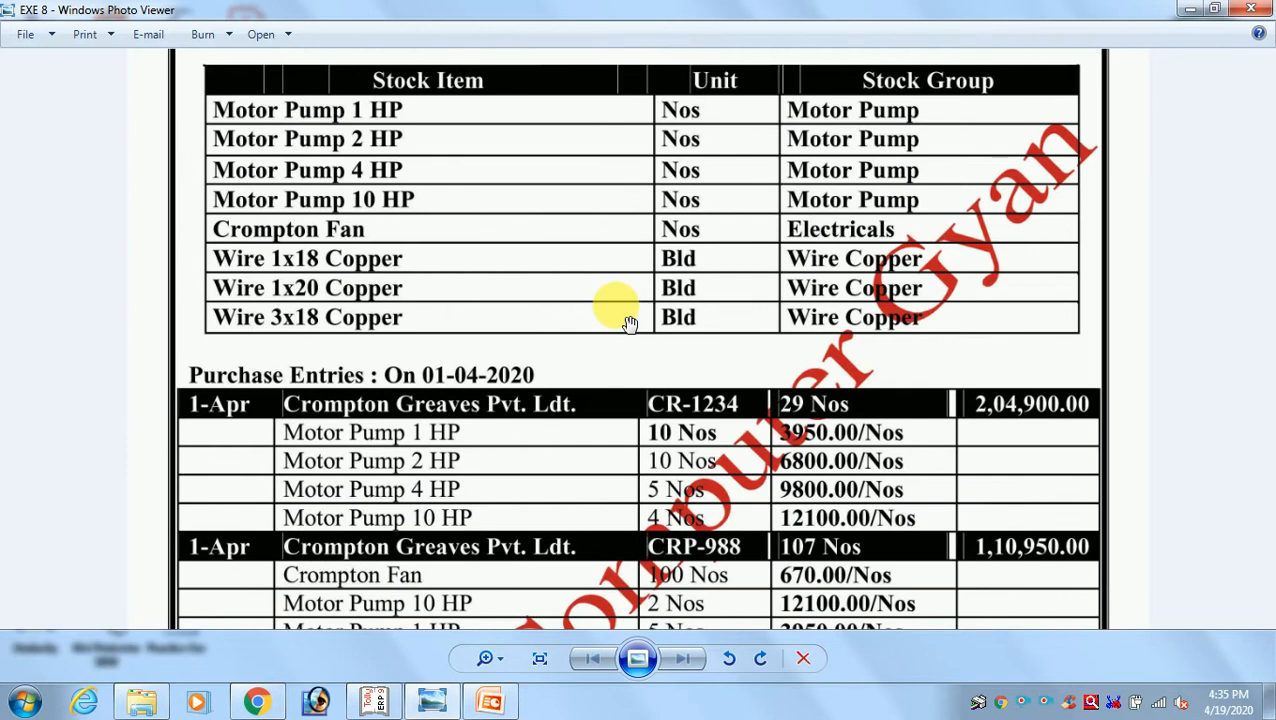
{"action": "left_click_drag", "start_coordinate": [627, 487], "coordinate": [604, 356]}
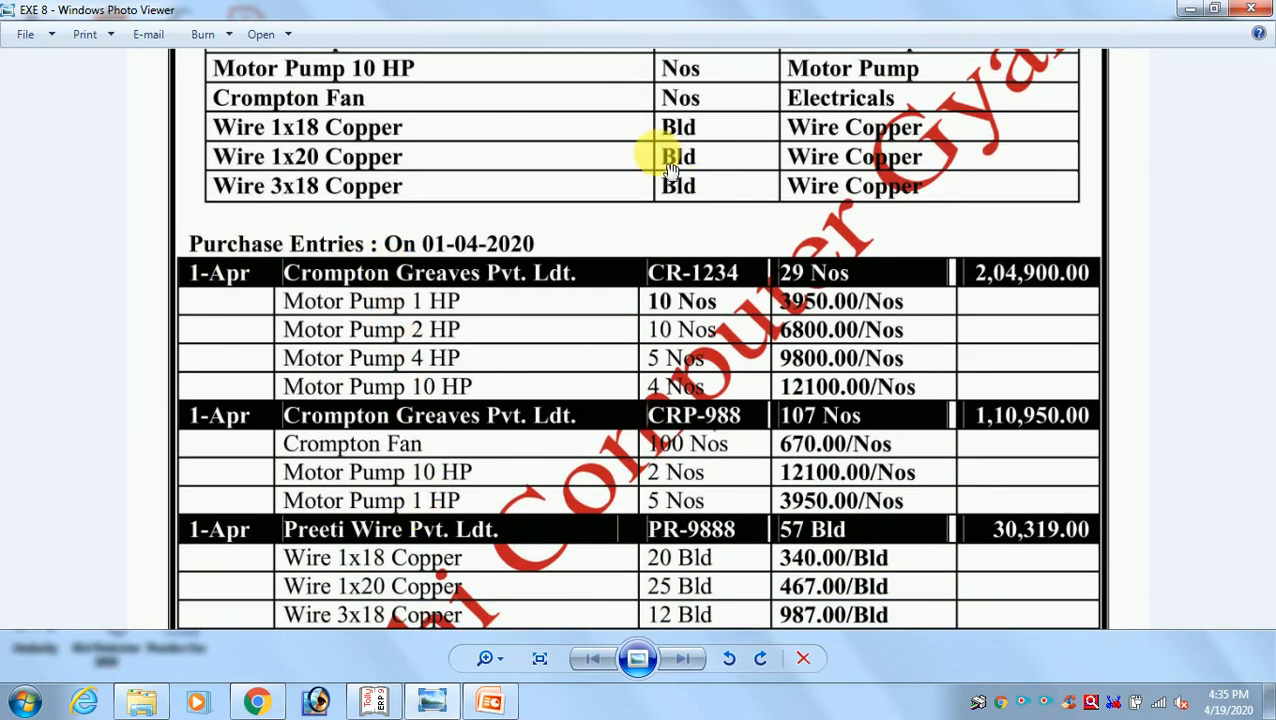
{"action": "left_click_drag", "start_coordinate": [670, 170], "coordinate": [680, 492]}
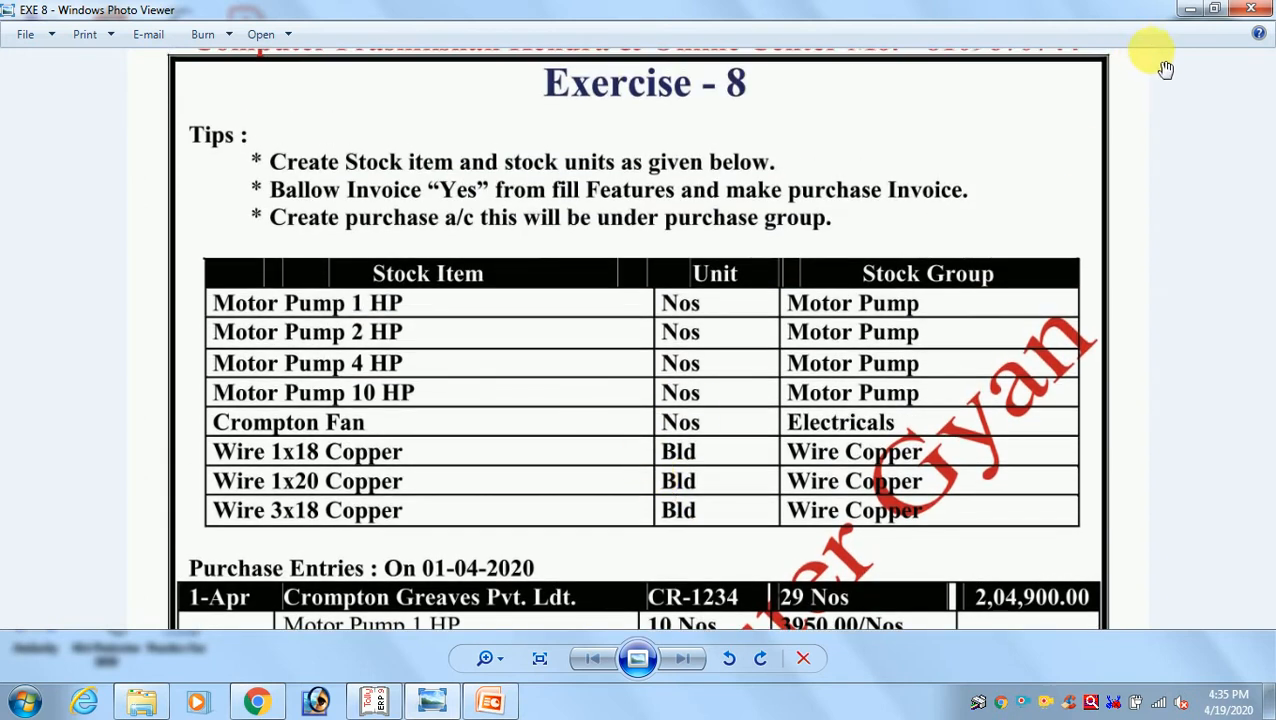
{"action": "left_click", "coordinate": [1192, 9]}
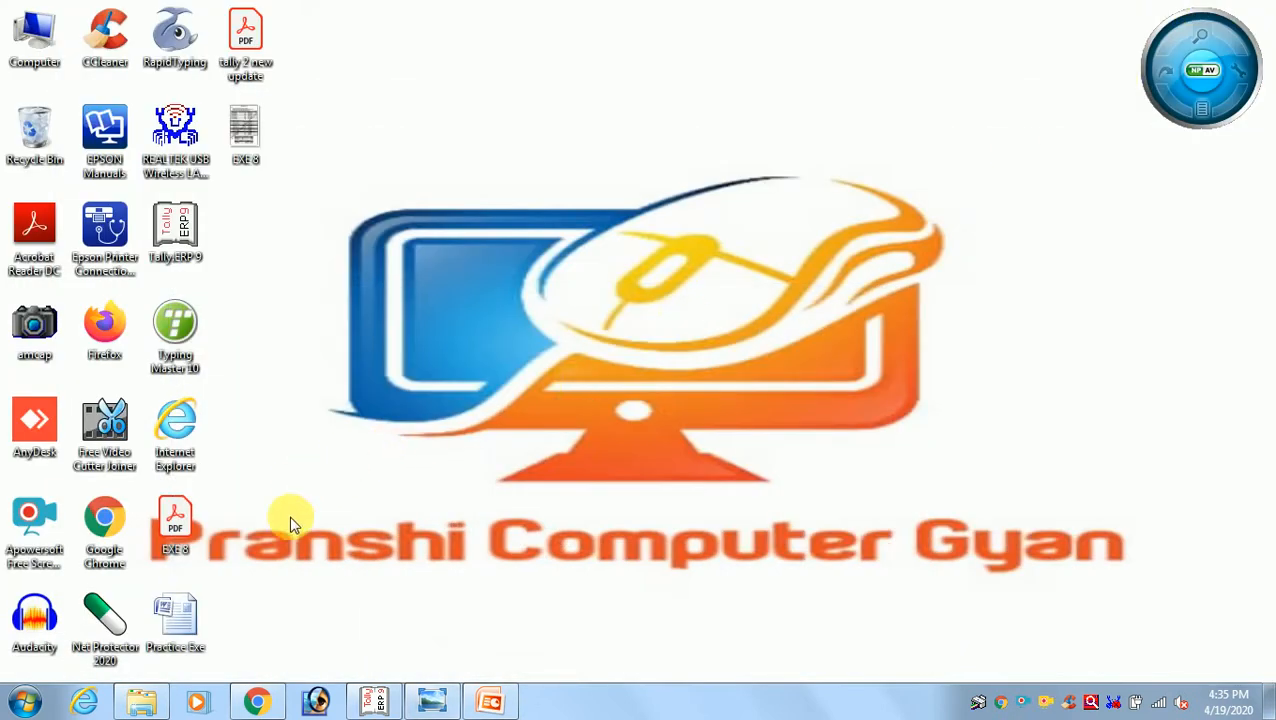
Switch to Chrome and look over the Pranshi Computer Gyan blog's address and its course and topic categories
{"action": "mouse_move", "coordinate": [258, 705]}
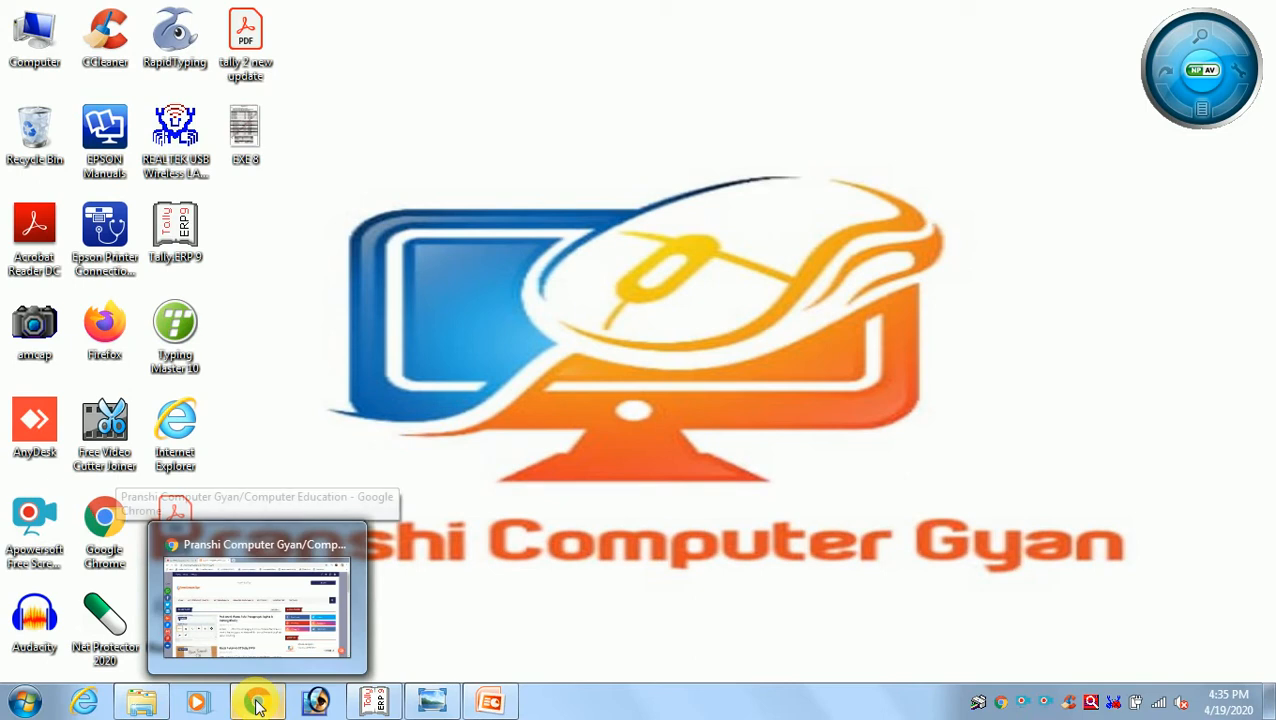
{"action": "left_click", "coordinate": [258, 705]}
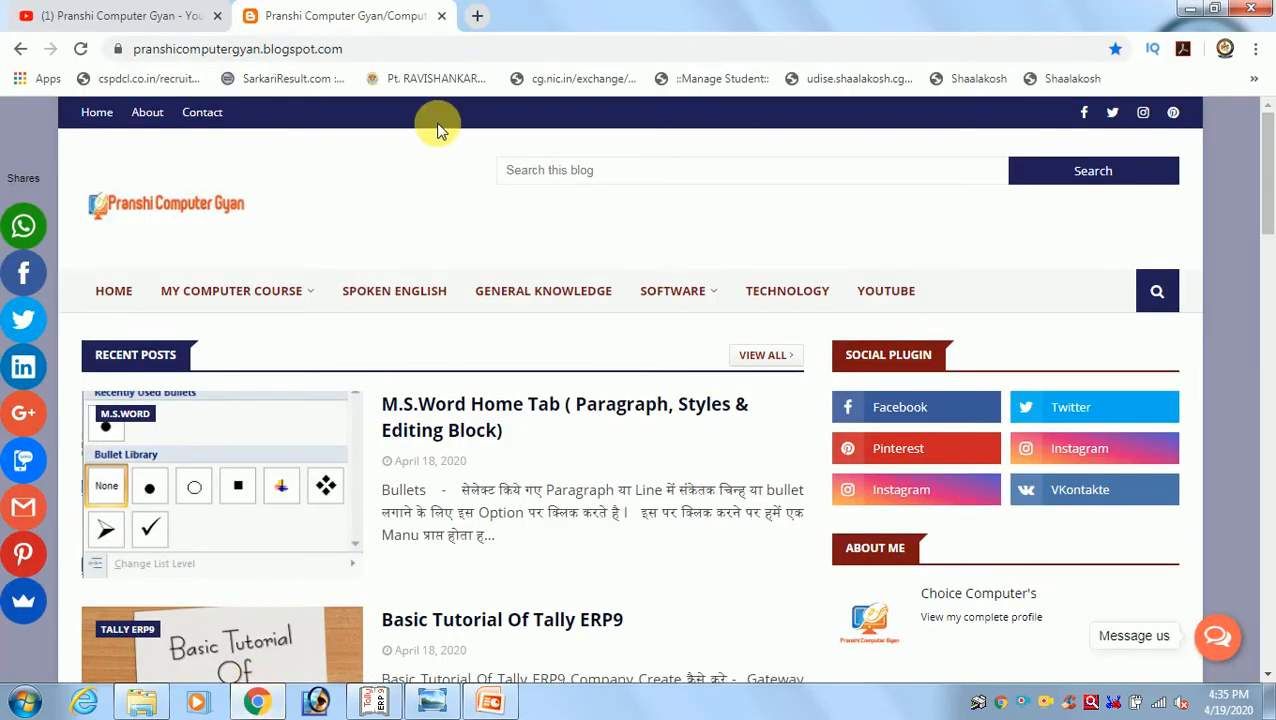
{"action": "left_click", "coordinate": [397, 47]}
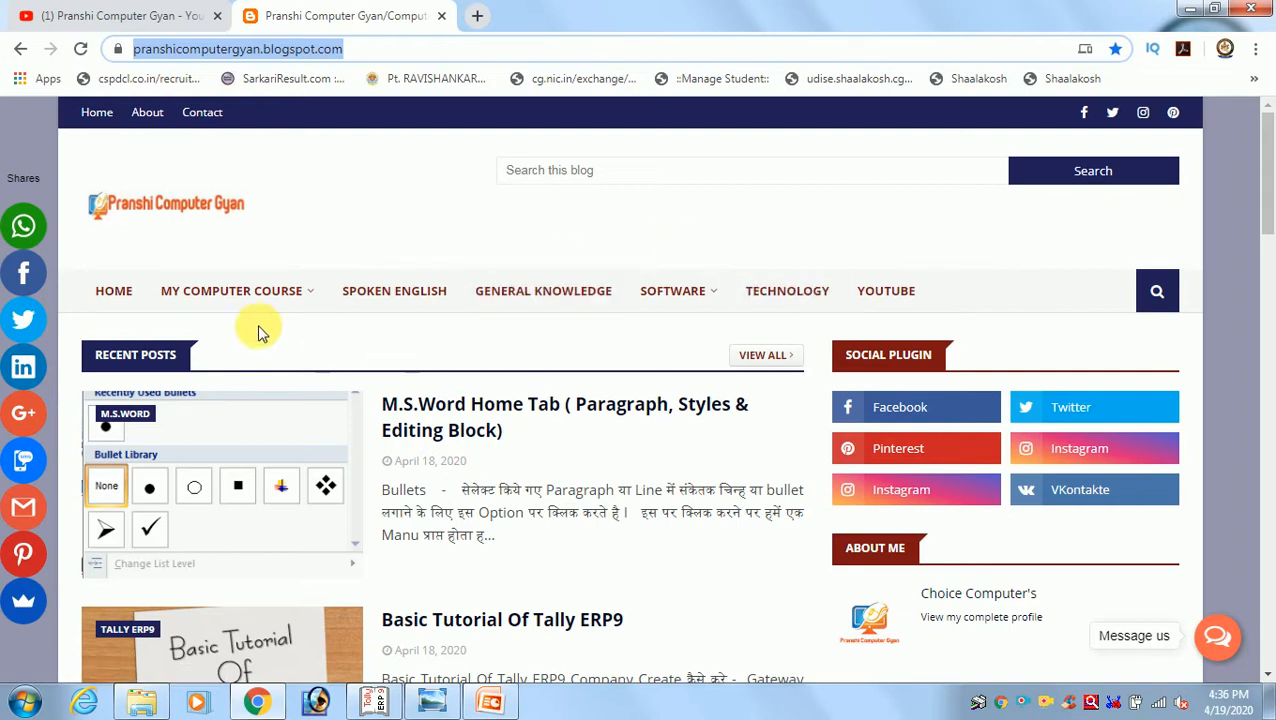
{"action": "mouse_move", "coordinate": [255, 315]}
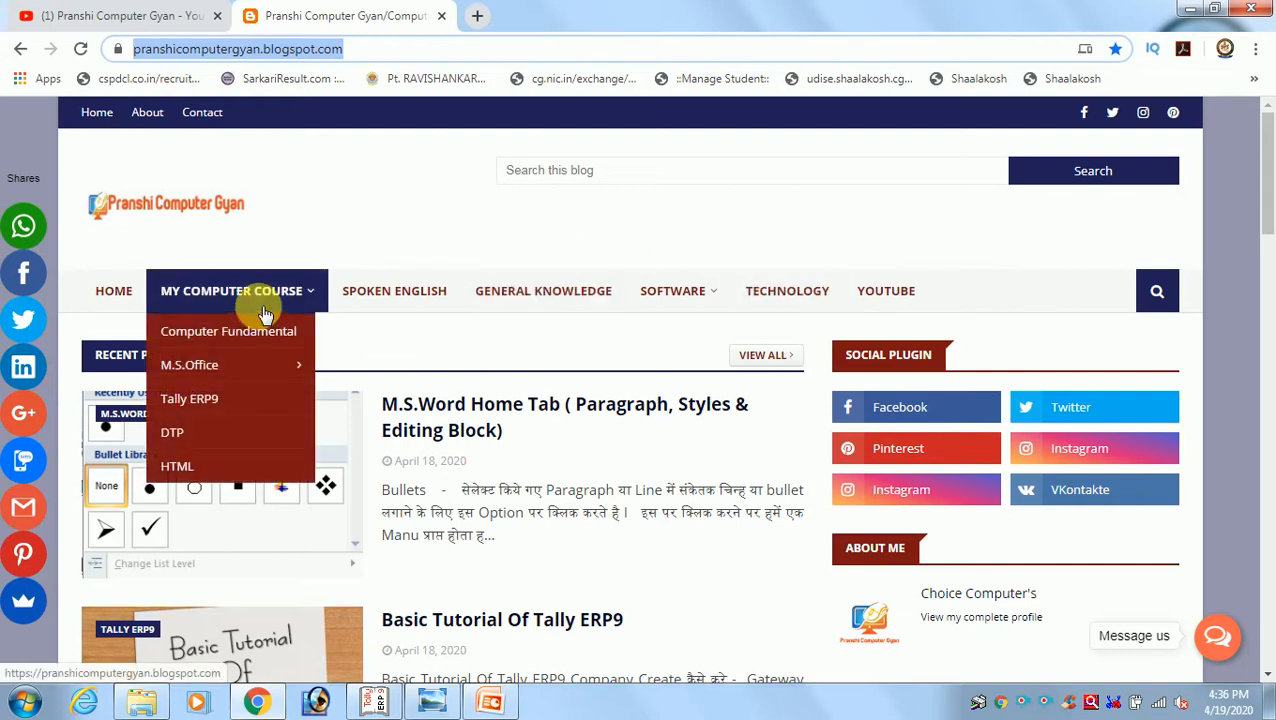
{"action": "mouse_move", "coordinate": [270, 375]}
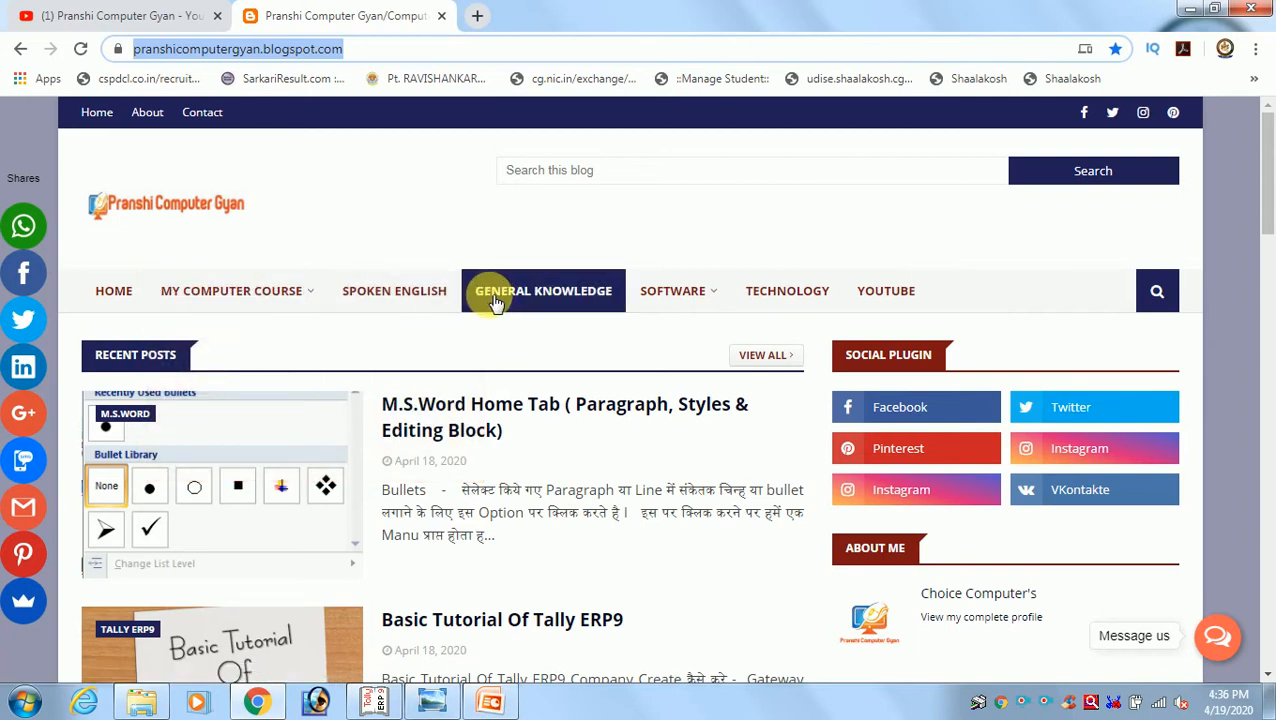
{"action": "mouse_move", "coordinate": [677, 296]}
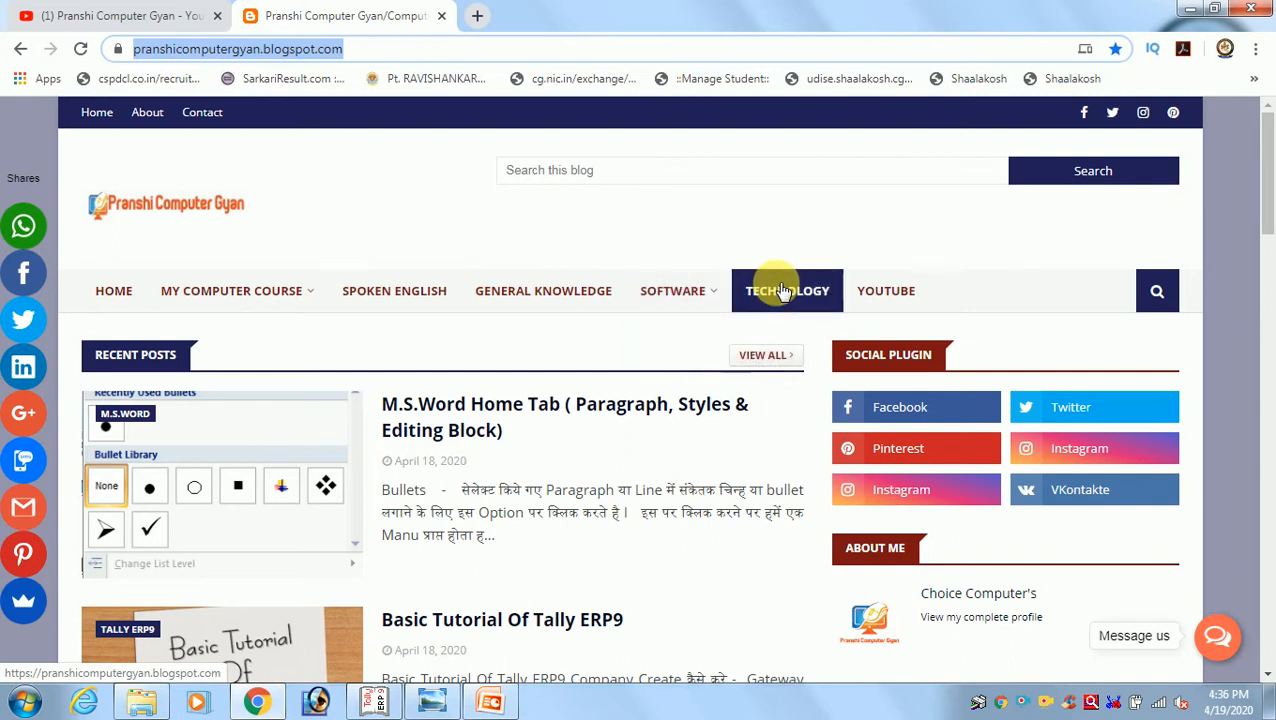
Open the blog post "M.S.Word Home Tab ( Paragraph, Styles & Editing Block)" and read through its sections and embedded video
{"action": "scroll", "coordinate": [453, 450], "scroll_direction": "down", "scroll_amount": 1}
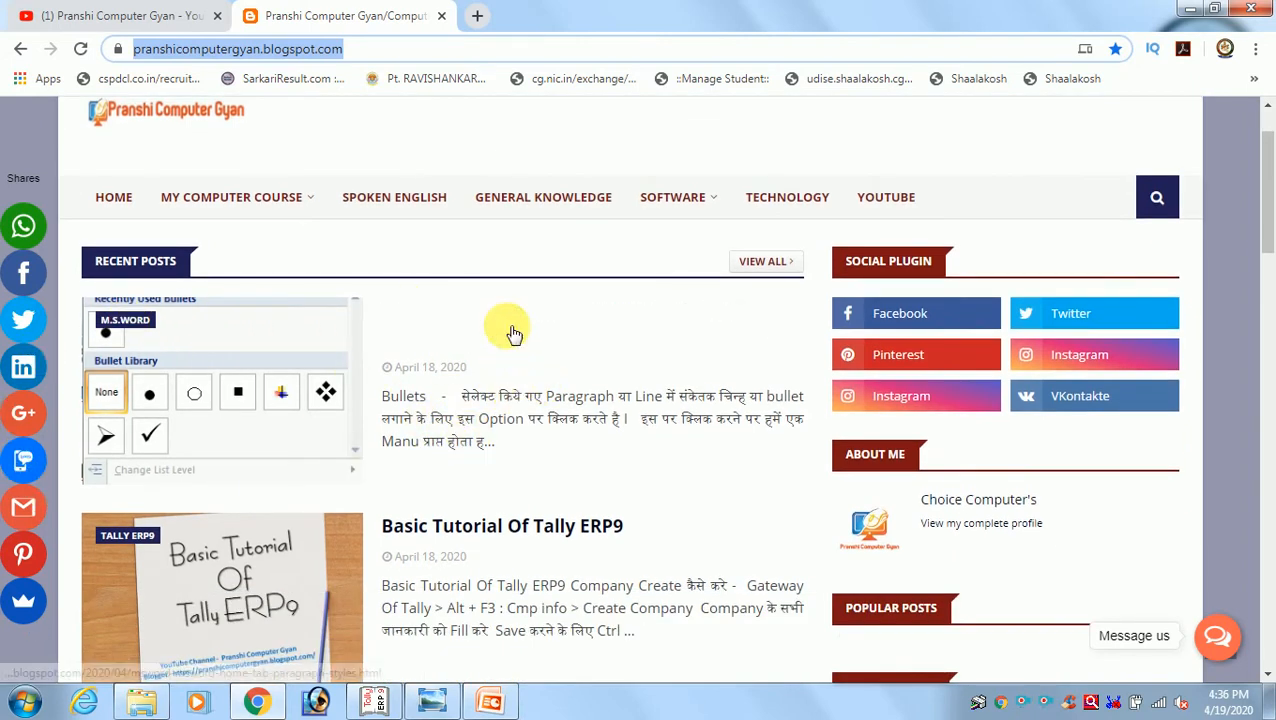
{"action": "left_click", "coordinate": [483, 327]}
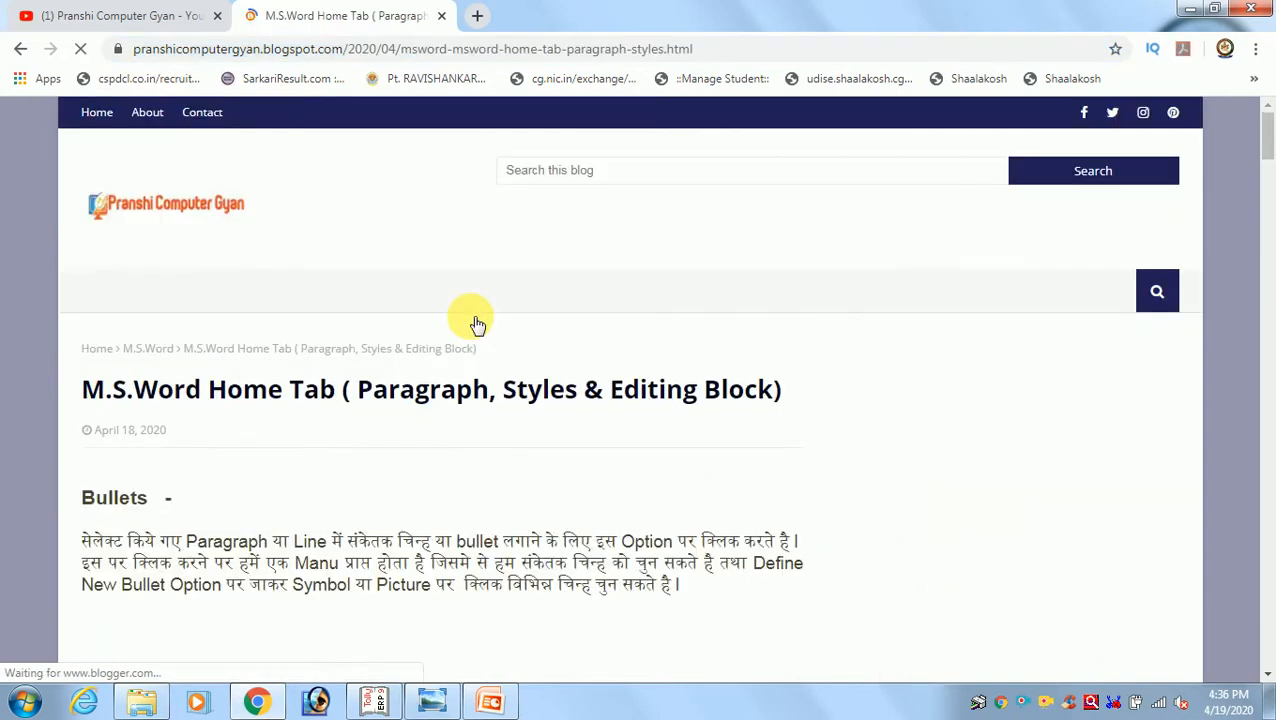
{"action": "scroll", "coordinate": [464, 372], "scroll_direction": "down", "scroll_amount": 4}
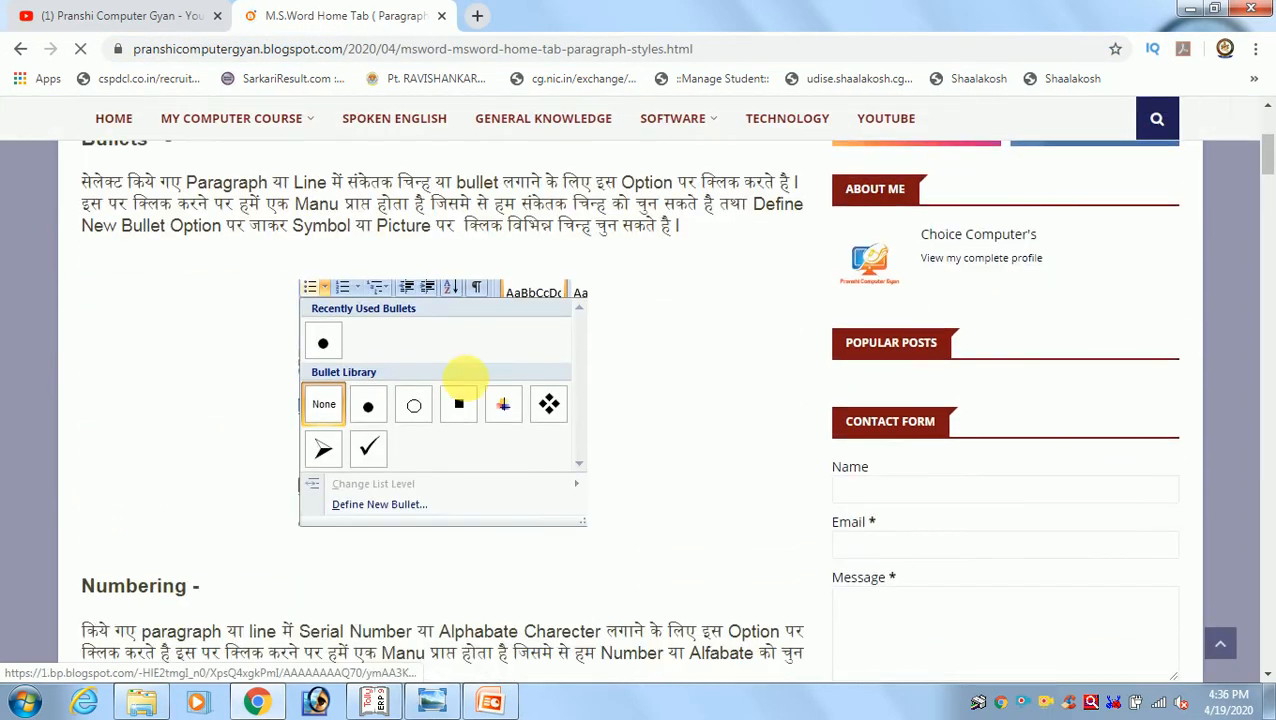
{"action": "scroll", "coordinate": [466, 378], "scroll_direction": "up", "scroll_amount": 1}
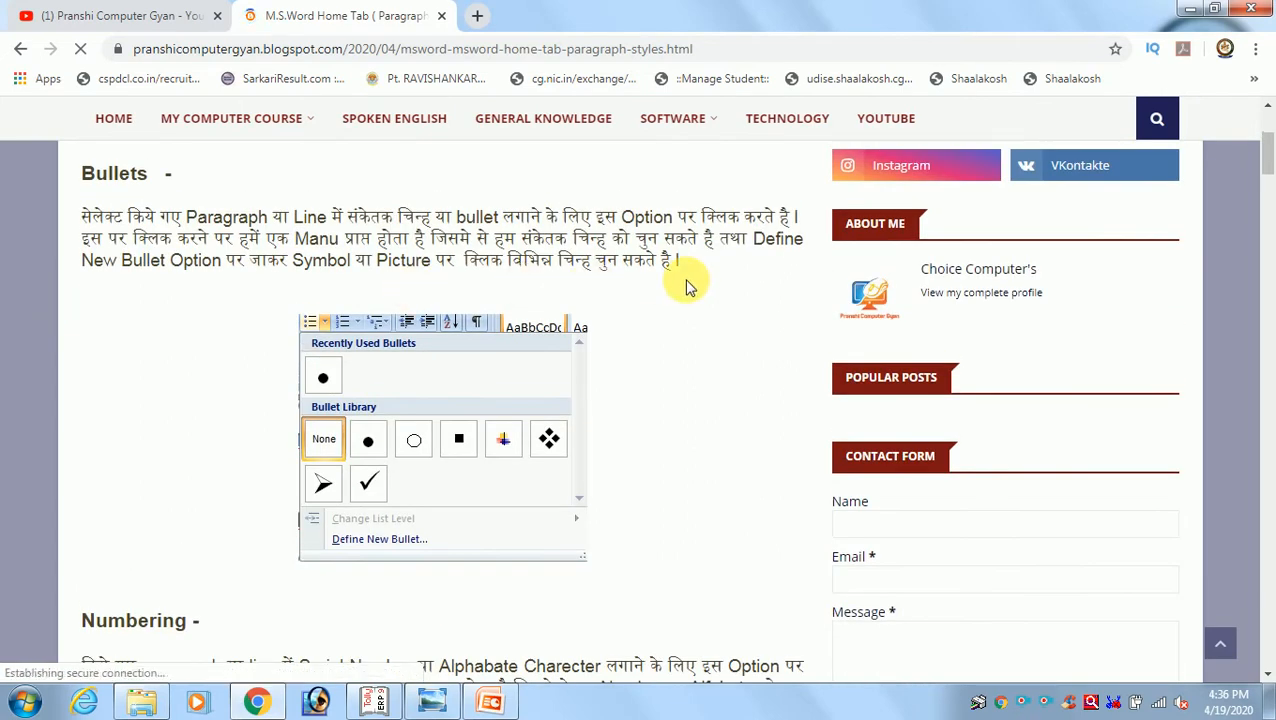
{"action": "scroll", "coordinate": [686, 287], "scroll_direction": "down", "scroll_amount": 7}
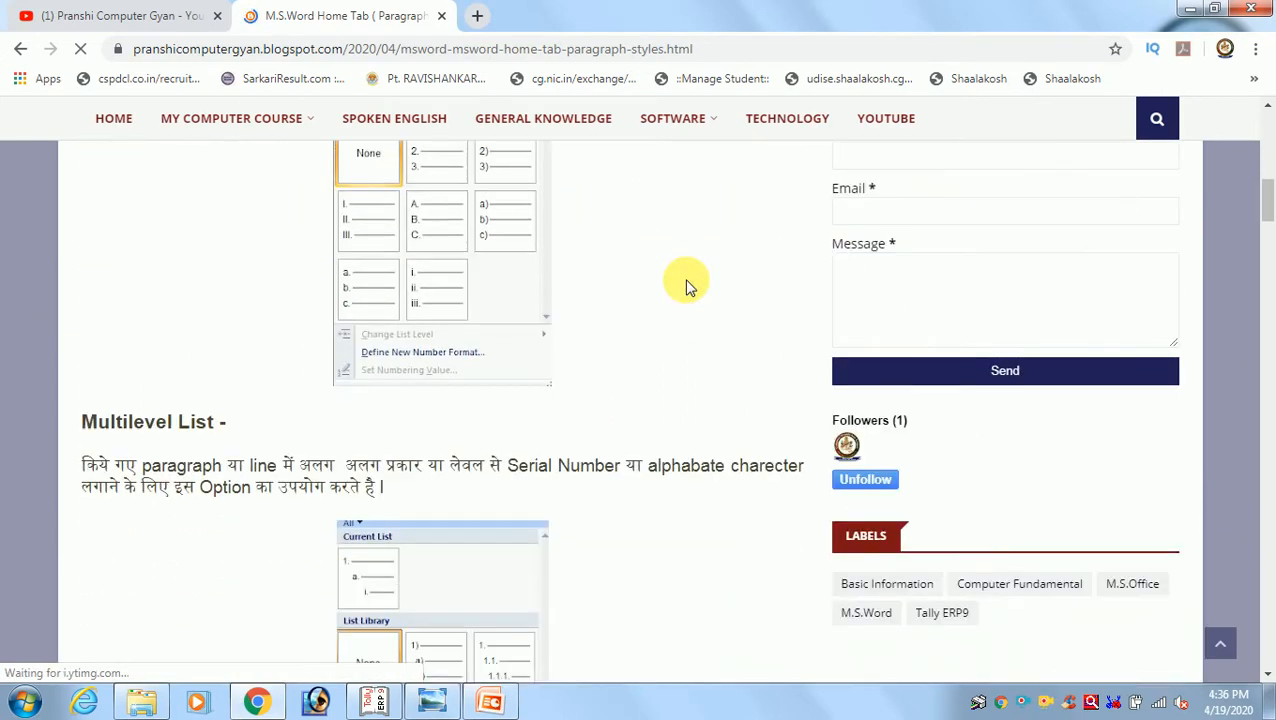
{"action": "scroll", "coordinate": [686, 287], "scroll_direction": "up", "scroll_amount": 5}
{"action": "scroll", "coordinate": [686, 287], "scroll_direction": "up", "scroll_amount": 2}
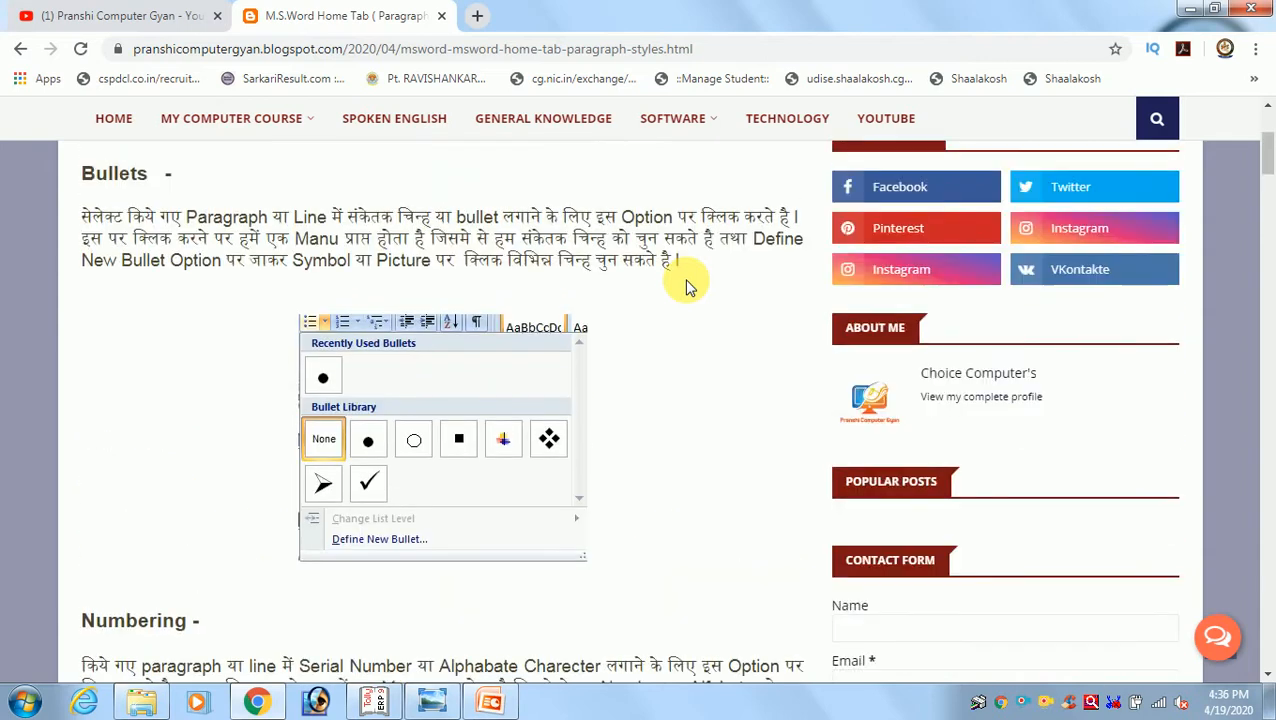
{"action": "scroll", "coordinate": [686, 287], "scroll_direction": "down", "scroll_amount": 7}
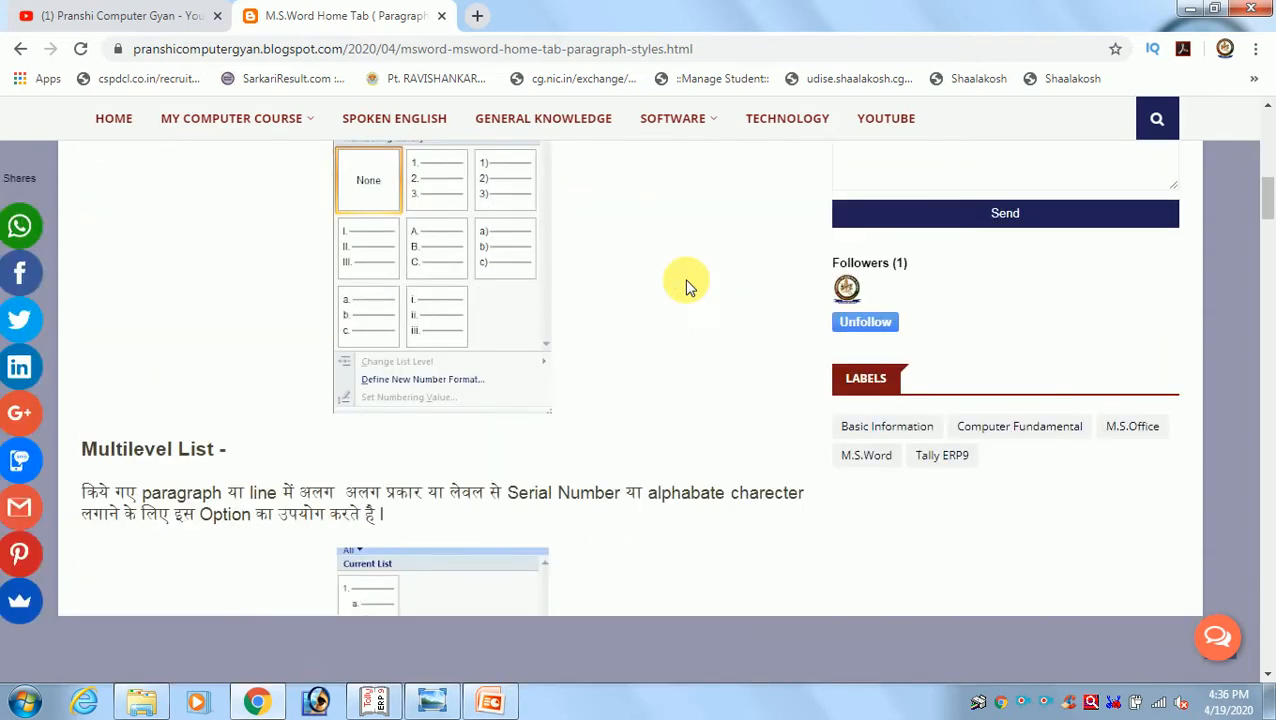
{"action": "scroll", "coordinate": [686, 287], "scroll_direction": "down", "scroll_amount": 10}
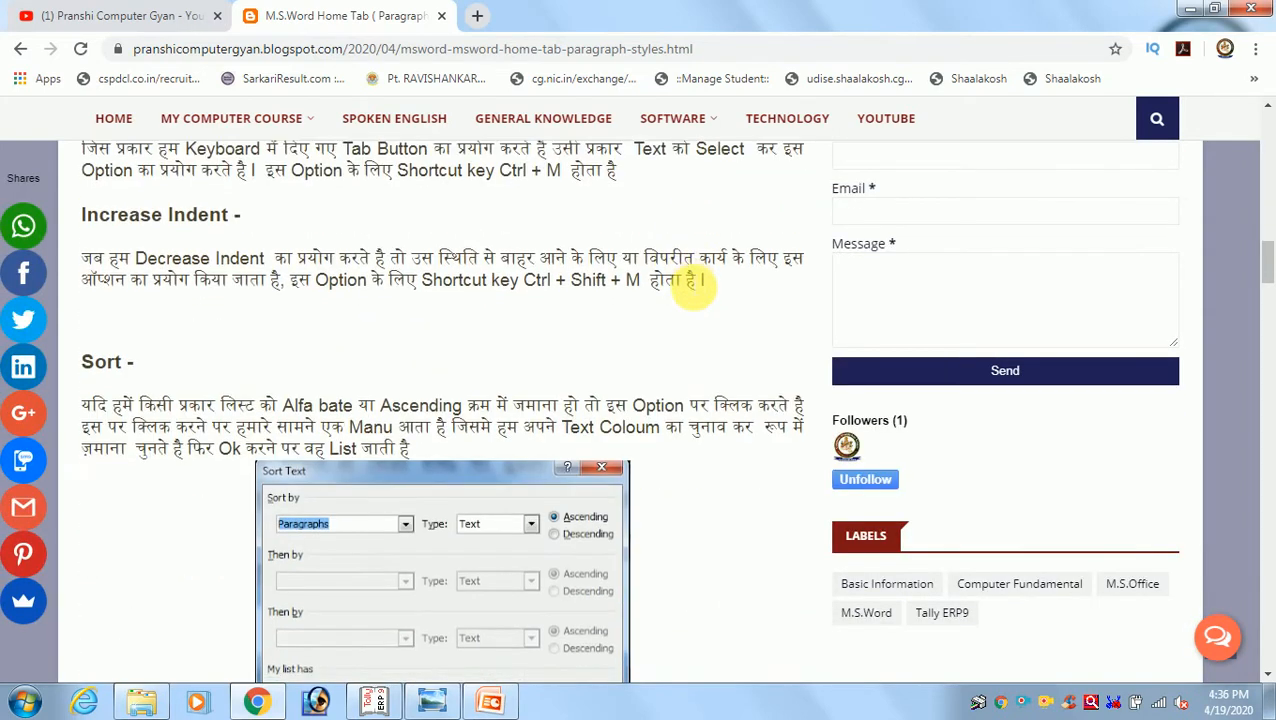
{"action": "scroll", "coordinate": [686, 287], "scroll_direction": "down", "scroll_amount": 10}
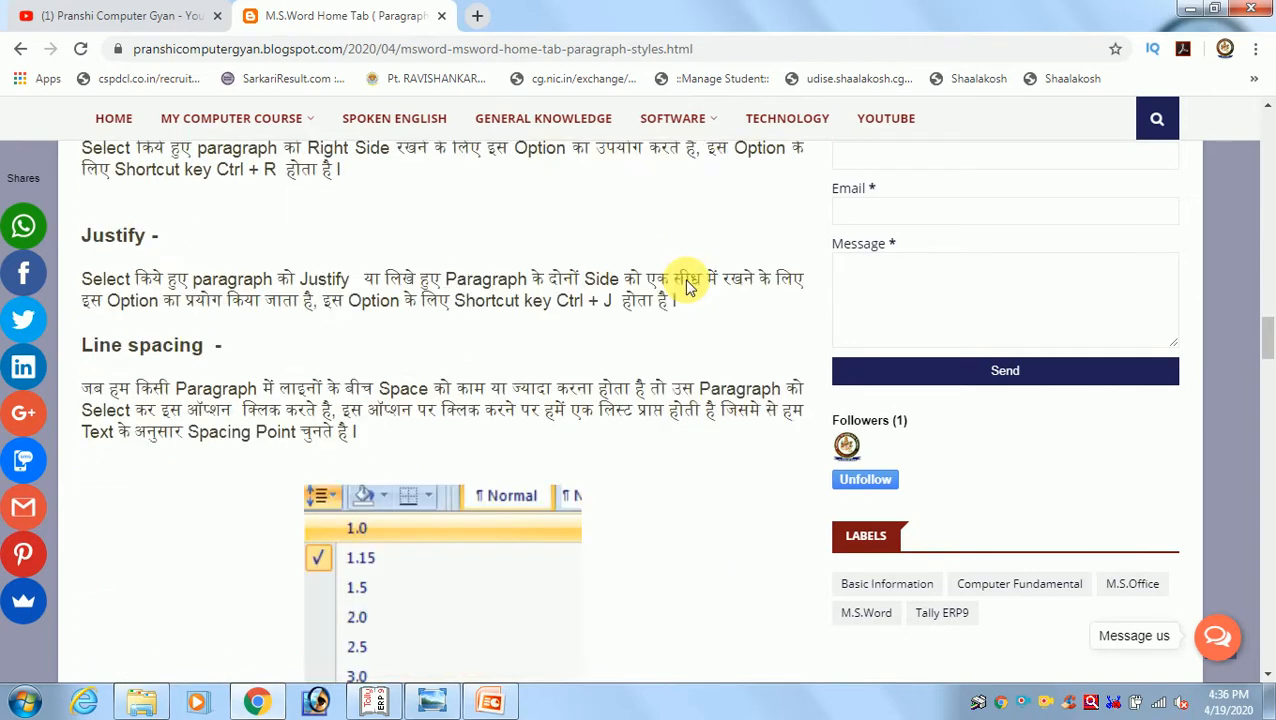
{"action": "scroll", "coordinate": [686, 287], "scroll_direction": "down", "scroll_amount": 10}
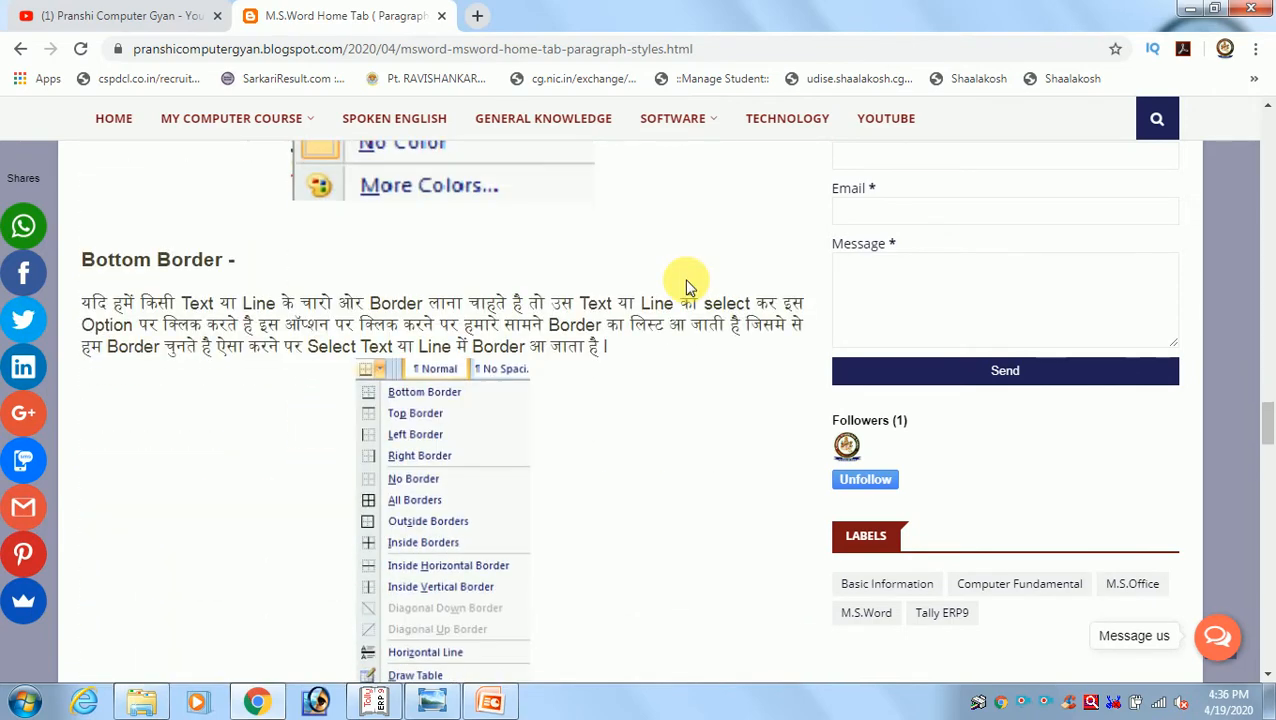
{"action": "scroll", "coordinate": [686, 287], "scroll_direction": "down", "scroll_amount": 4}
{"action": "scroll", "coordinate": [686, 287], "scroll_direction": "up", "scroll_amount": 1}
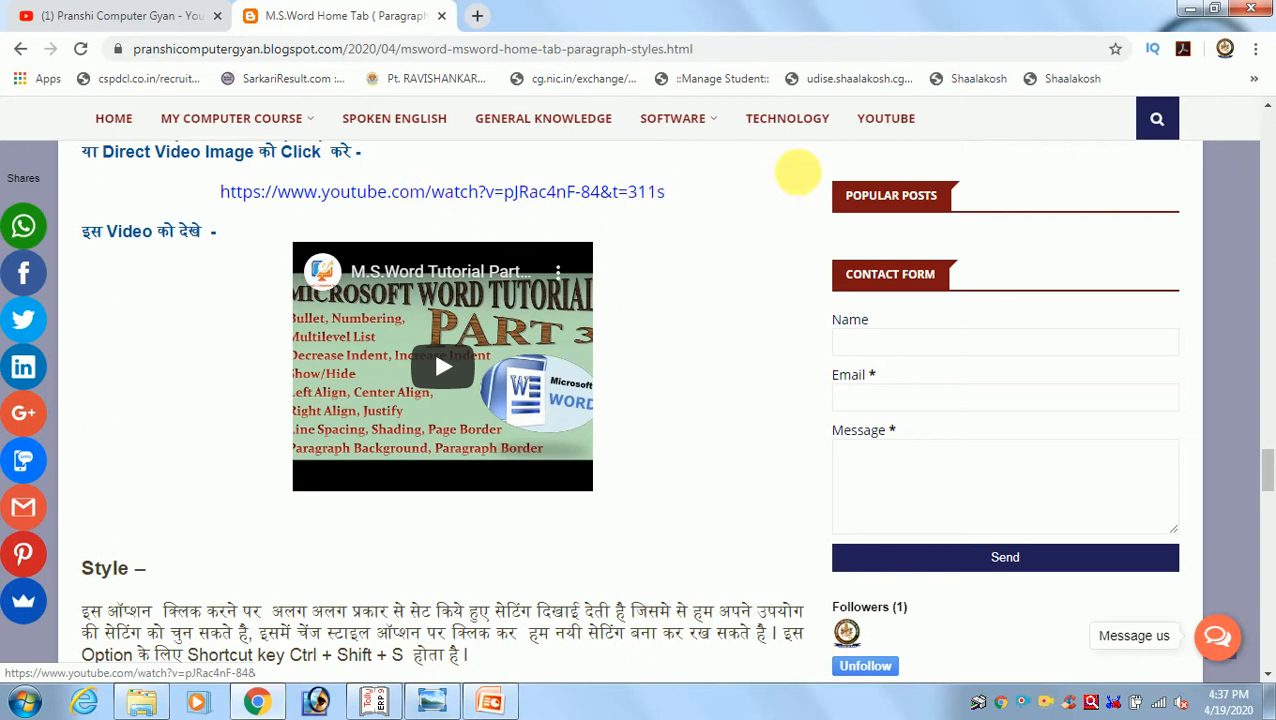
{"action": "left_click", "coordinate": [1190, 14]}
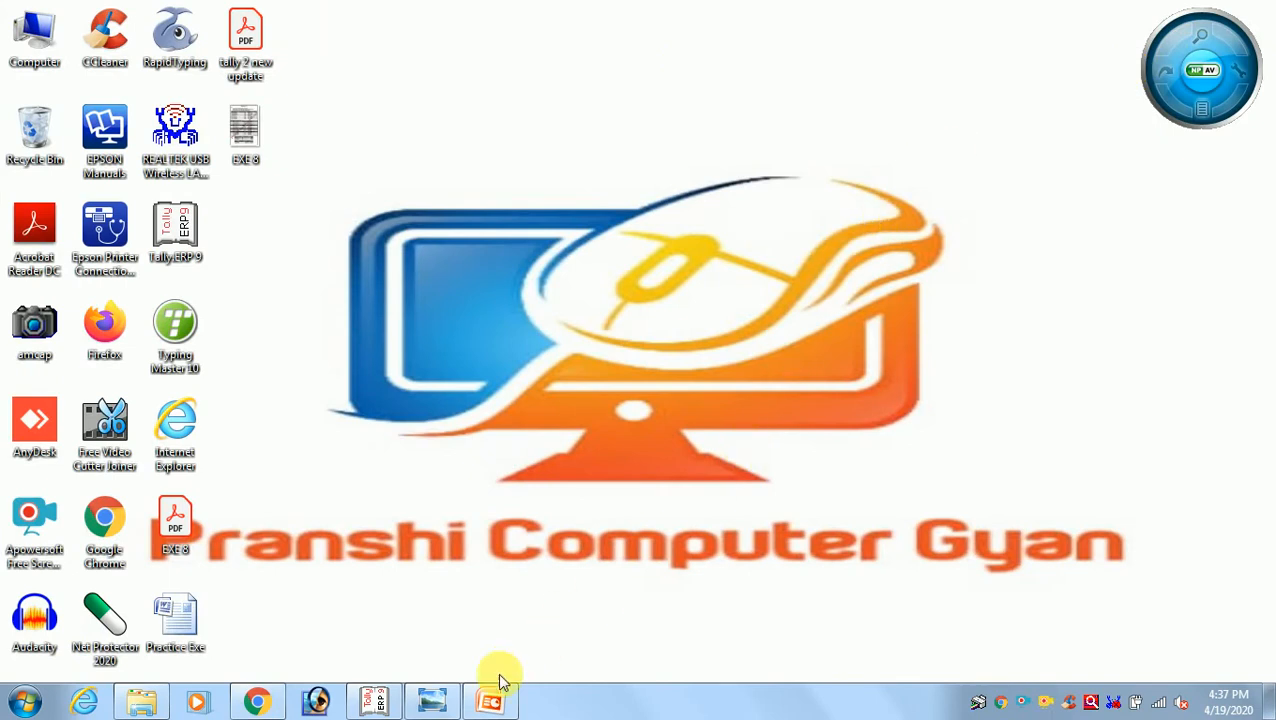
Look at the Exercise 8 sheet in Windows Photo Viewer and the Exercise 8 company in Tally.ERP 9, finishing on the sheet's unit column
{"action": "left_click", "coordinate": [433, 703]}
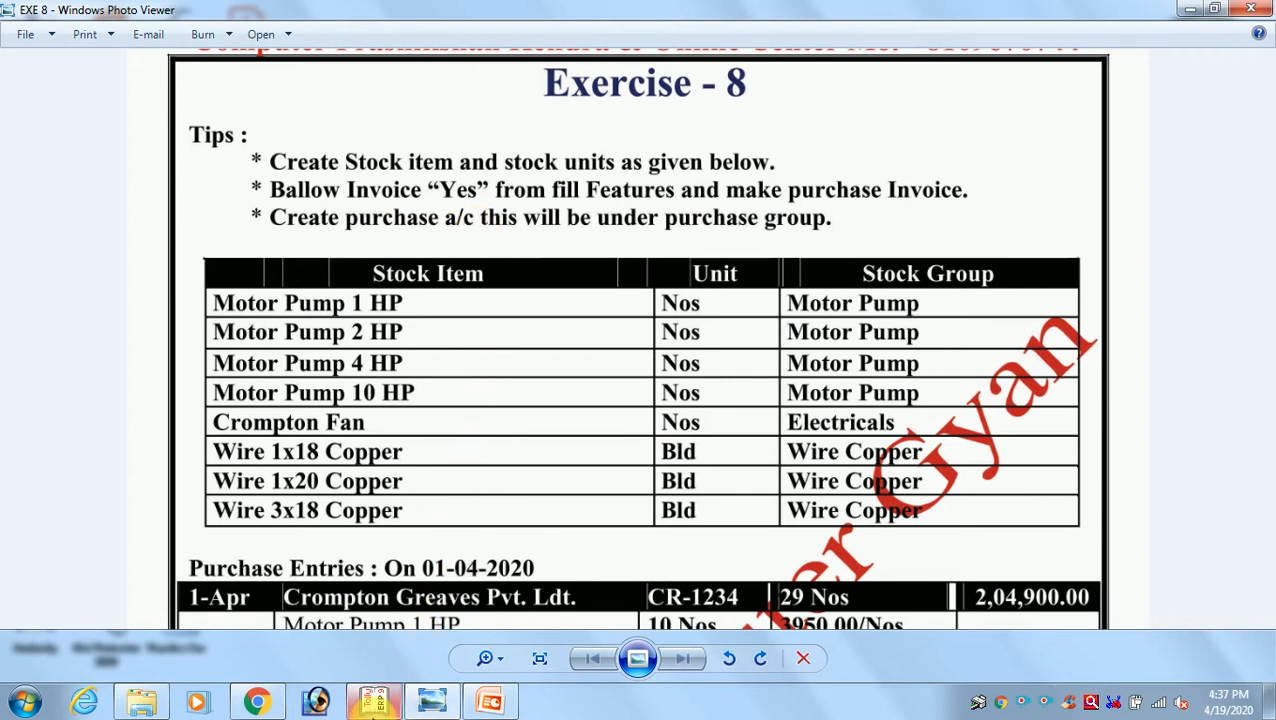
{"action": "left_click", "coordinate": [375, 703]}
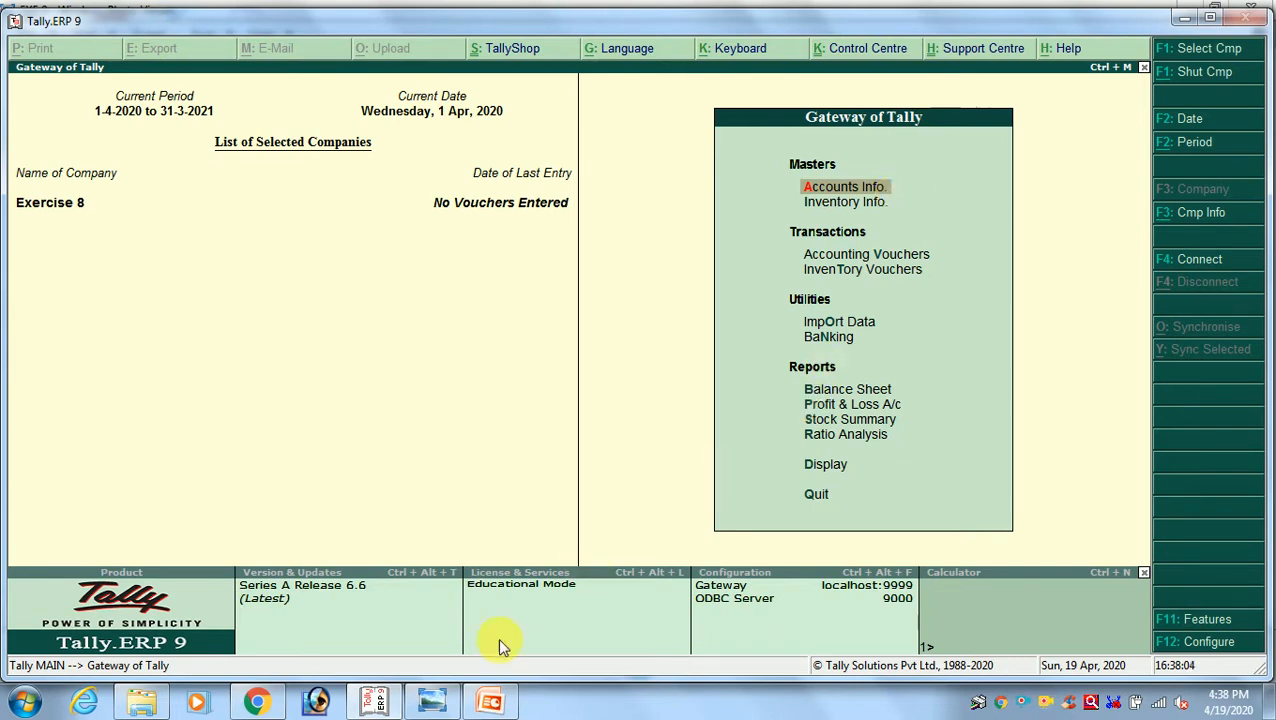
{"action": "left_click", "coordinate": [445, 697]}
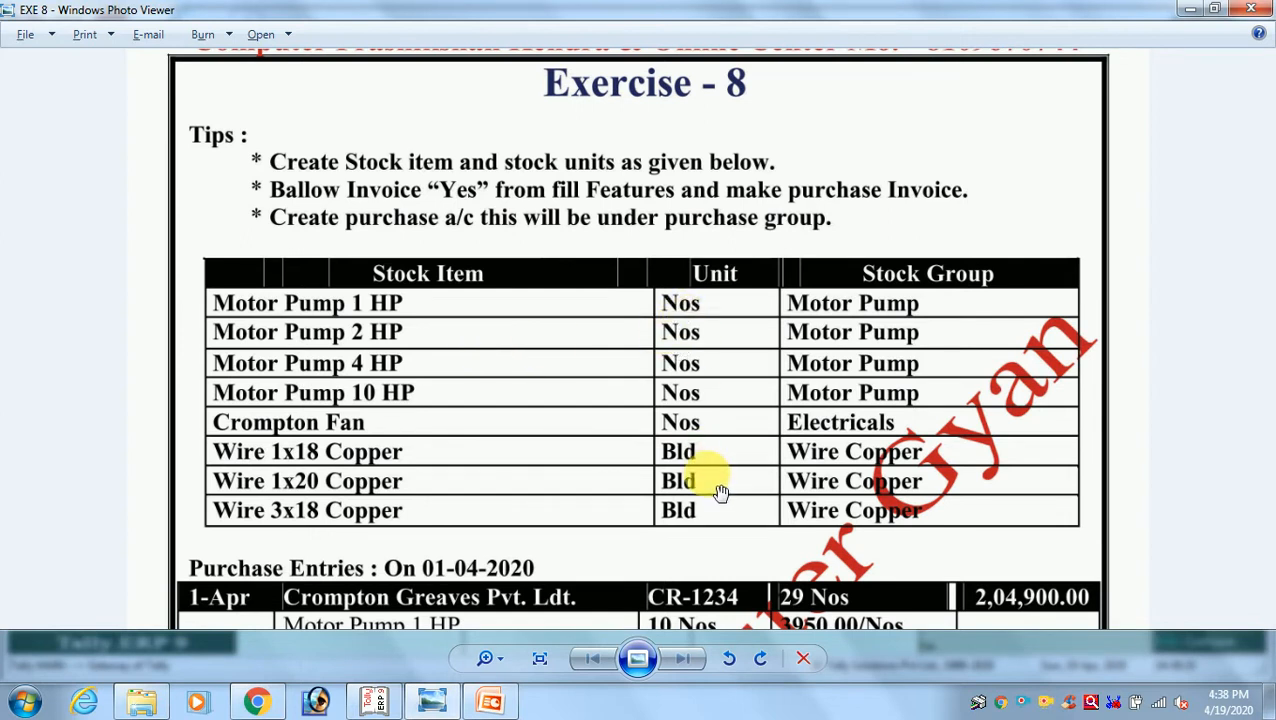
Switch to Tally.ERP 9 and open the units of measure in the inventory masters
{"action": "key", "text": "alt+Tab"}
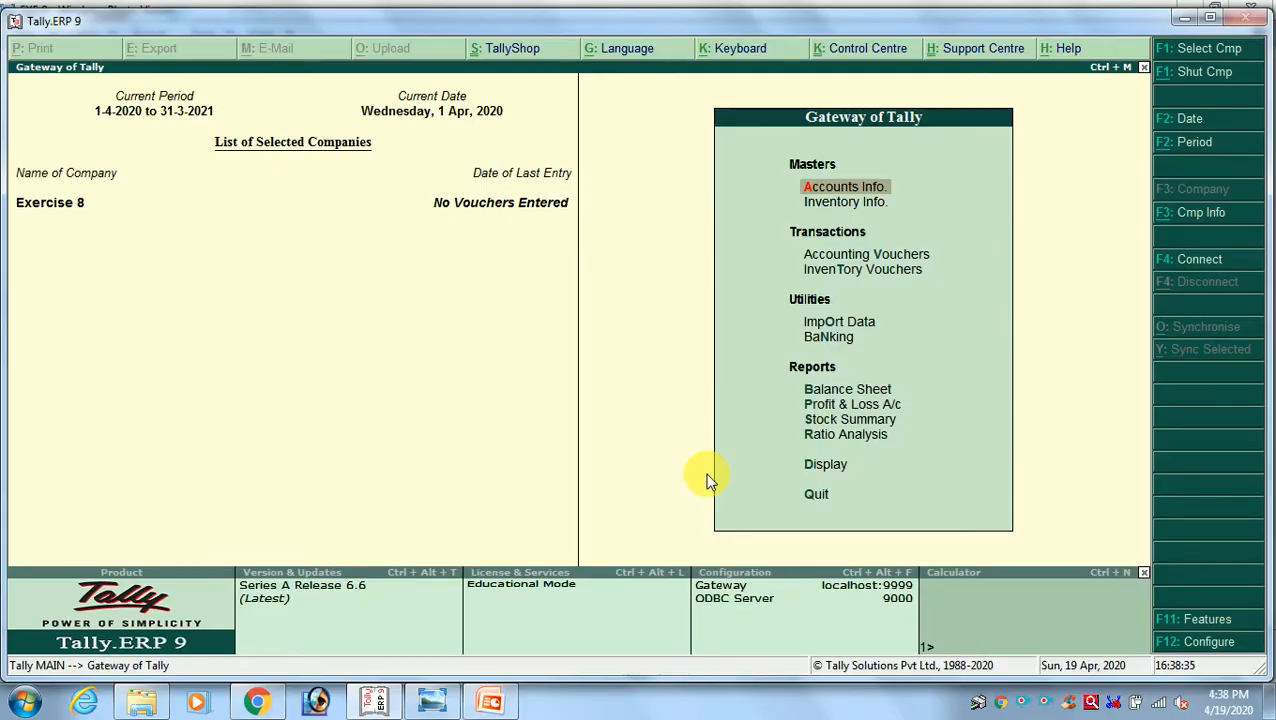
{"action": "key", "text": "Down"}
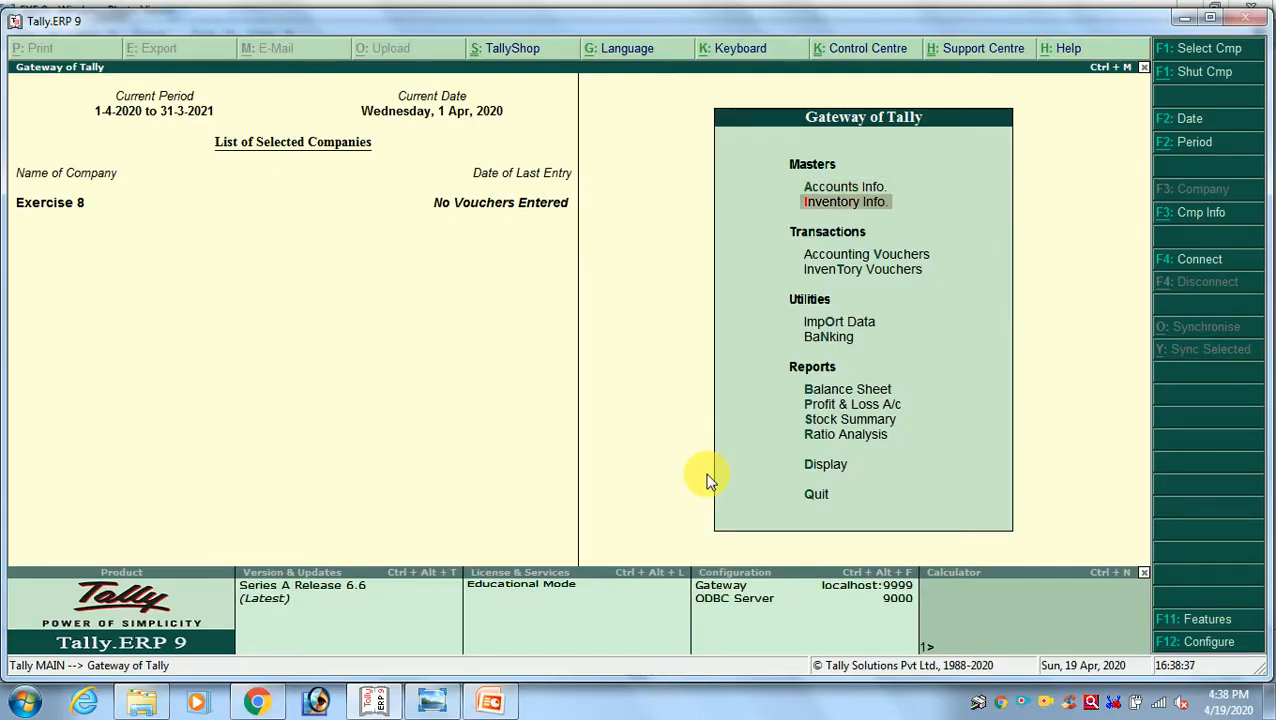
{"action": "key", "text": "Return"}
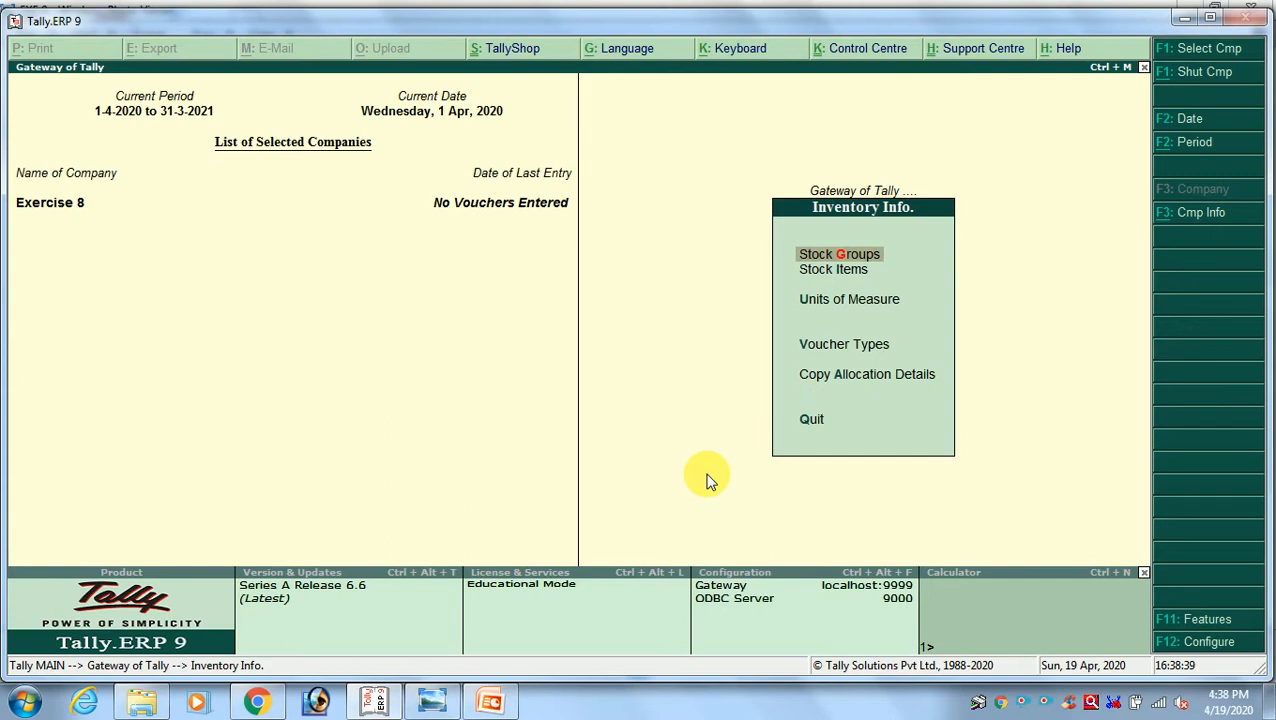
{"action": "key", "text": "Down"}
{"action": "key", "text": "Down"}
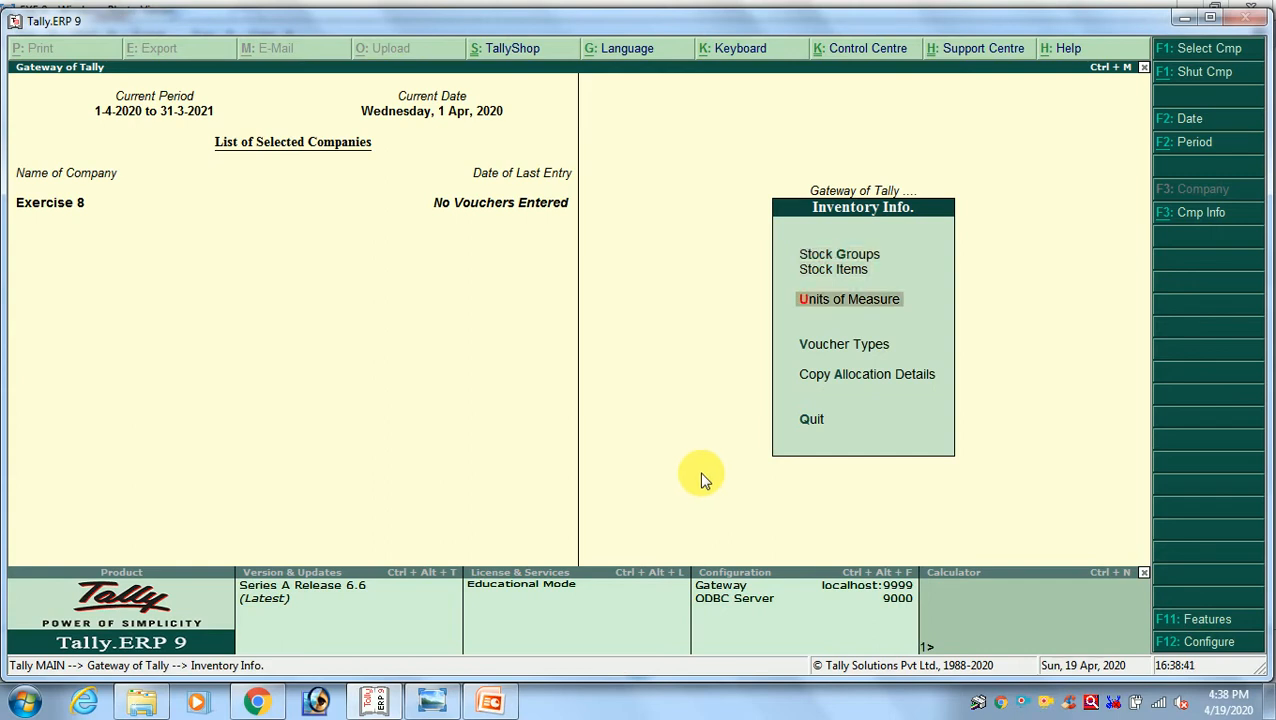
{"action": "key", "text": "Return"}
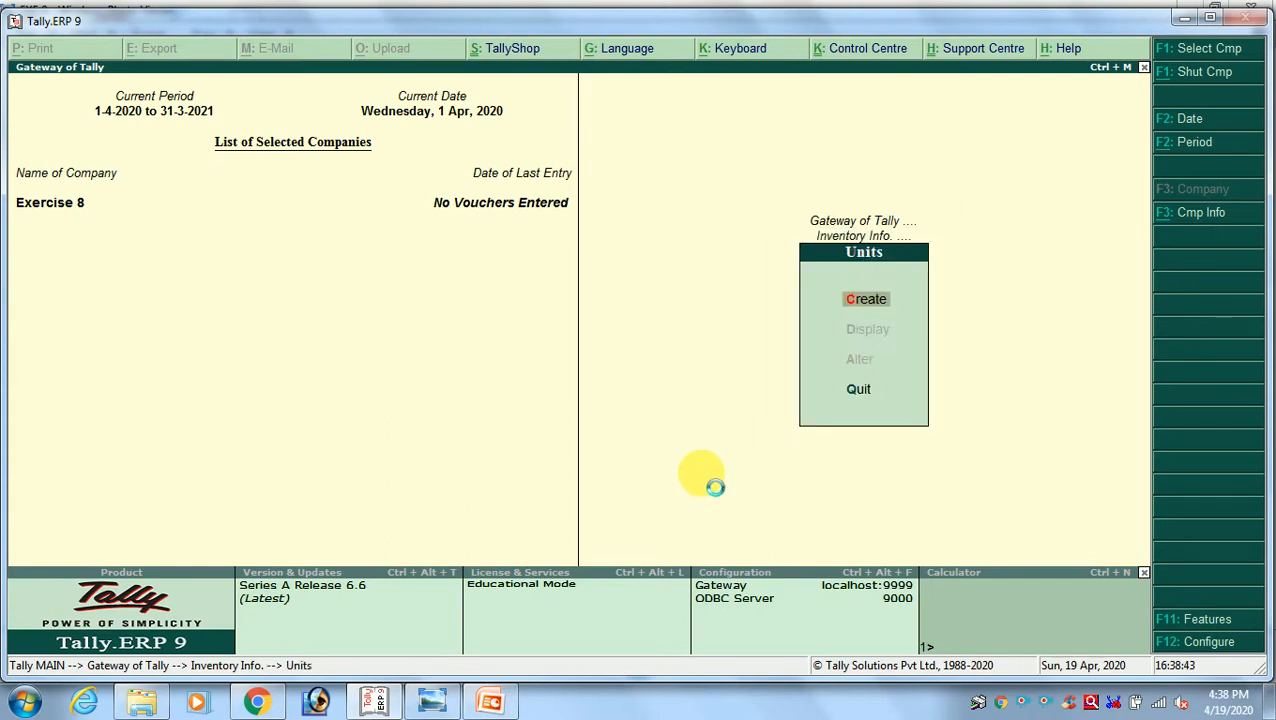
Create a simple unit with symbol Nos, formal name Number and 0 decimal places
{"action": "key", "text": "Return"}
{"action": "type", "text": "N"}
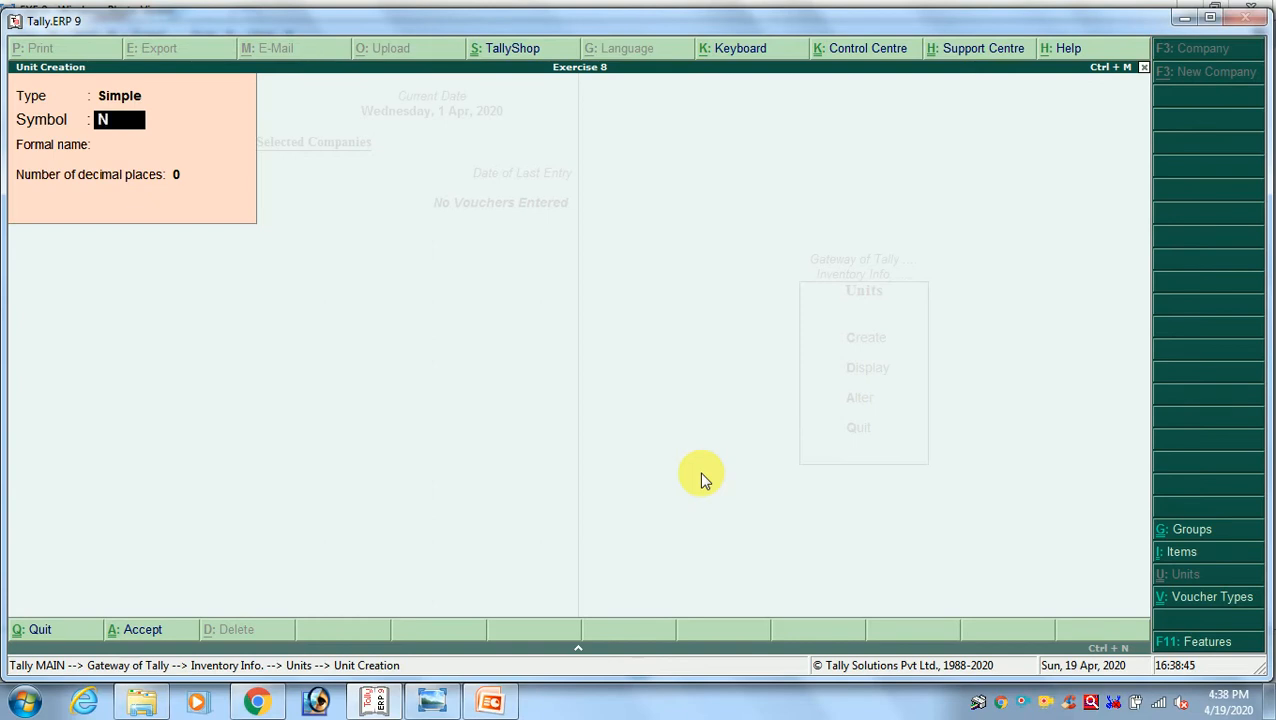
{"action": "type", "text": "os"}
{"action": "key", "text": "Return"}
{"action": "type", "text": "Number"}
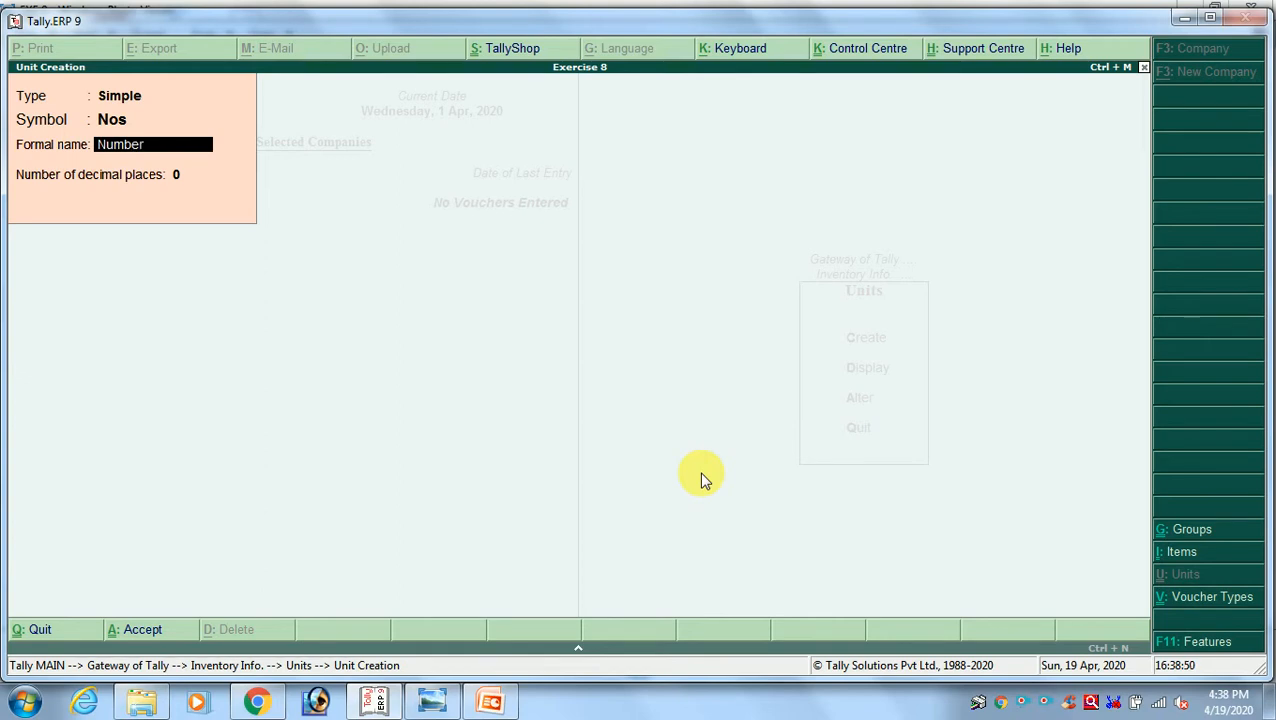
{"action": "key", "text": "Return"}
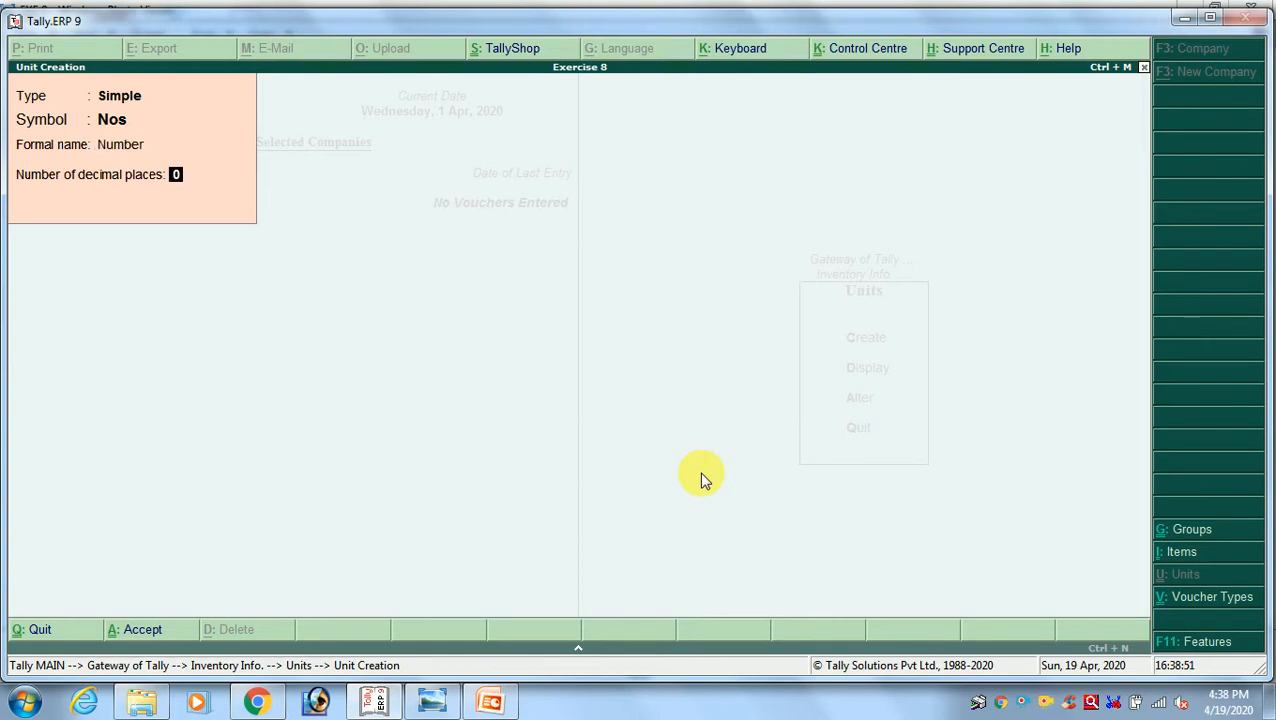
{"action": "key", "text": "Return"}
{"action": "key", "text": "Return"}
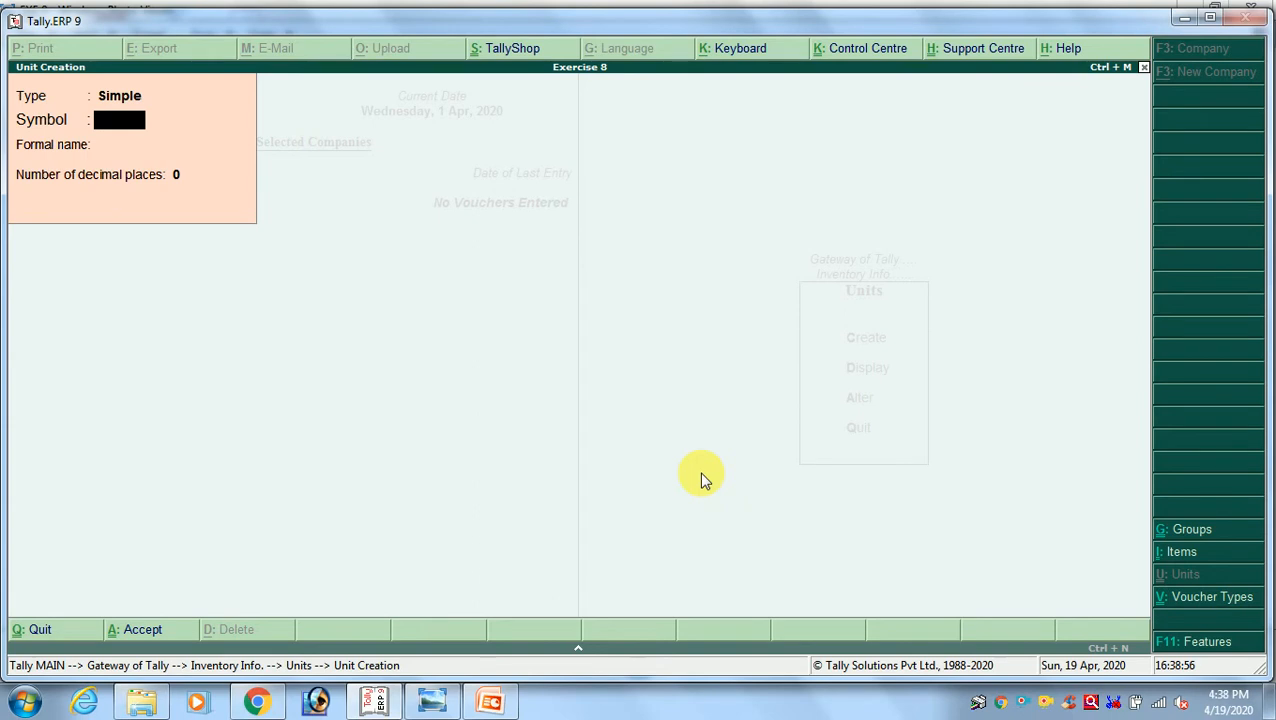
Create a simple unit with symbol bld, formal name Bandal and 2 decimal places
{"action": "type", "text": "bld"}
{"action": "key", "text": "Return"}
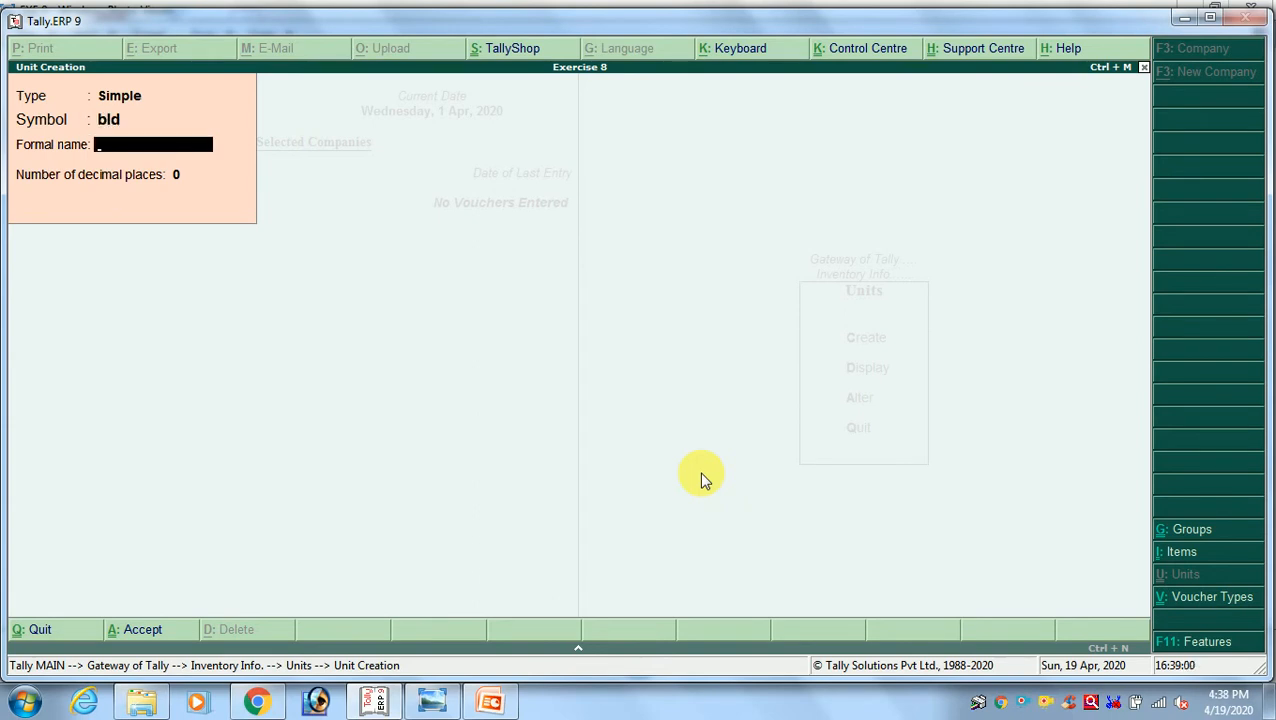
{"action": "type", "text": "Bandal"}
{"action": "key", "text": "Return"}
{"action": "type", "text": "2"}
{"action": "key", "text": "Return"}
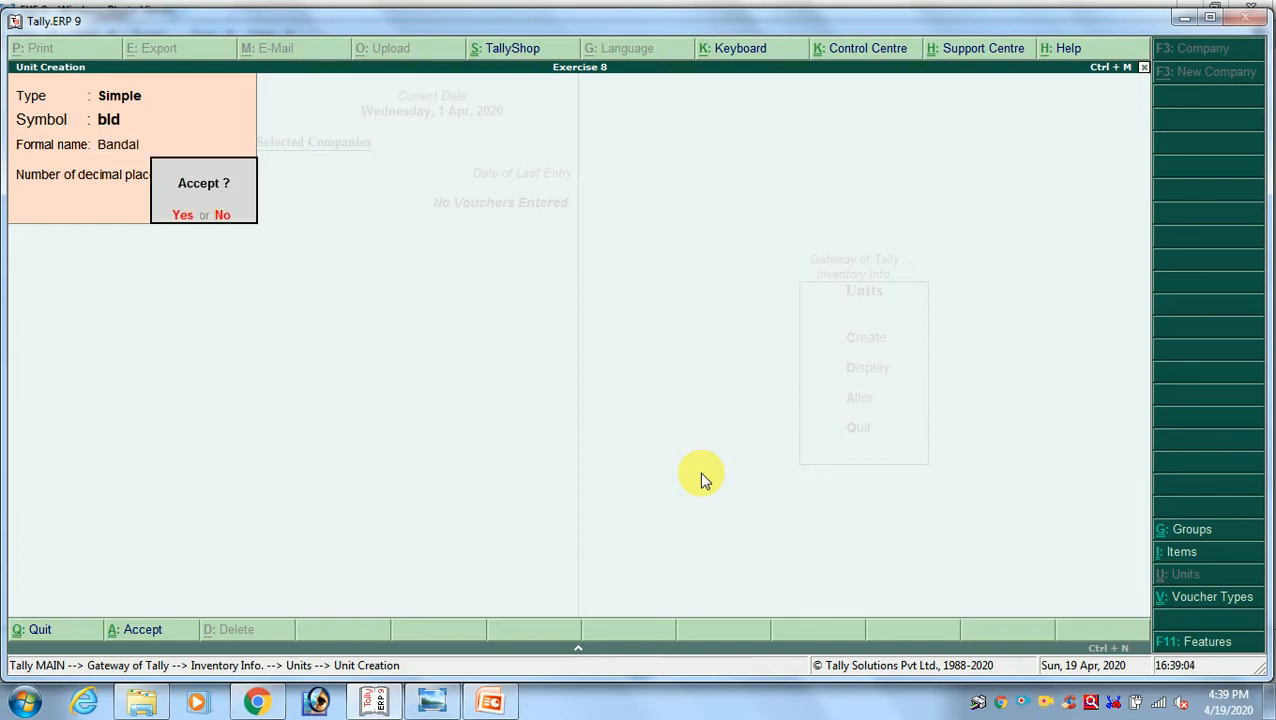
{"action": "key", "text": "y"}
Check the stock groups on the Exercise 8 sheet, then open the creation form for a single stock group in Tally.ERP 9
{"action": "key", "text": "alt+Tab"}
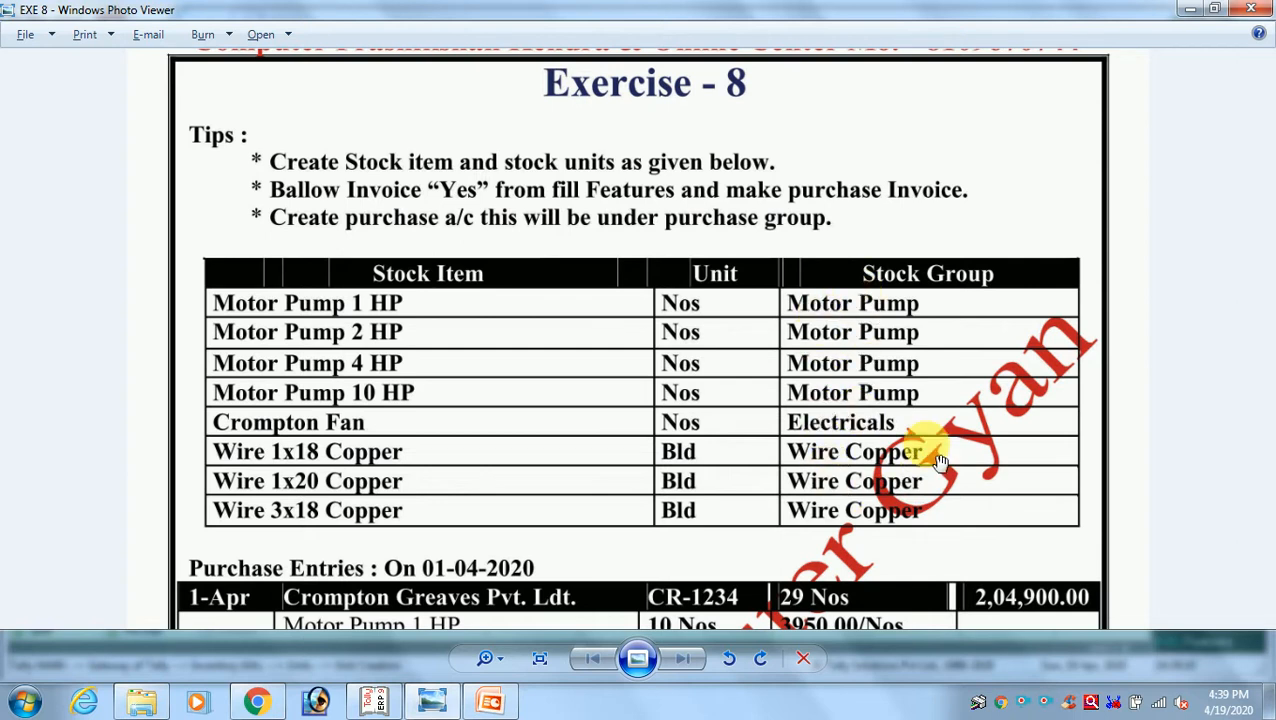
{"action": "key", "text": "alt+Tab"}
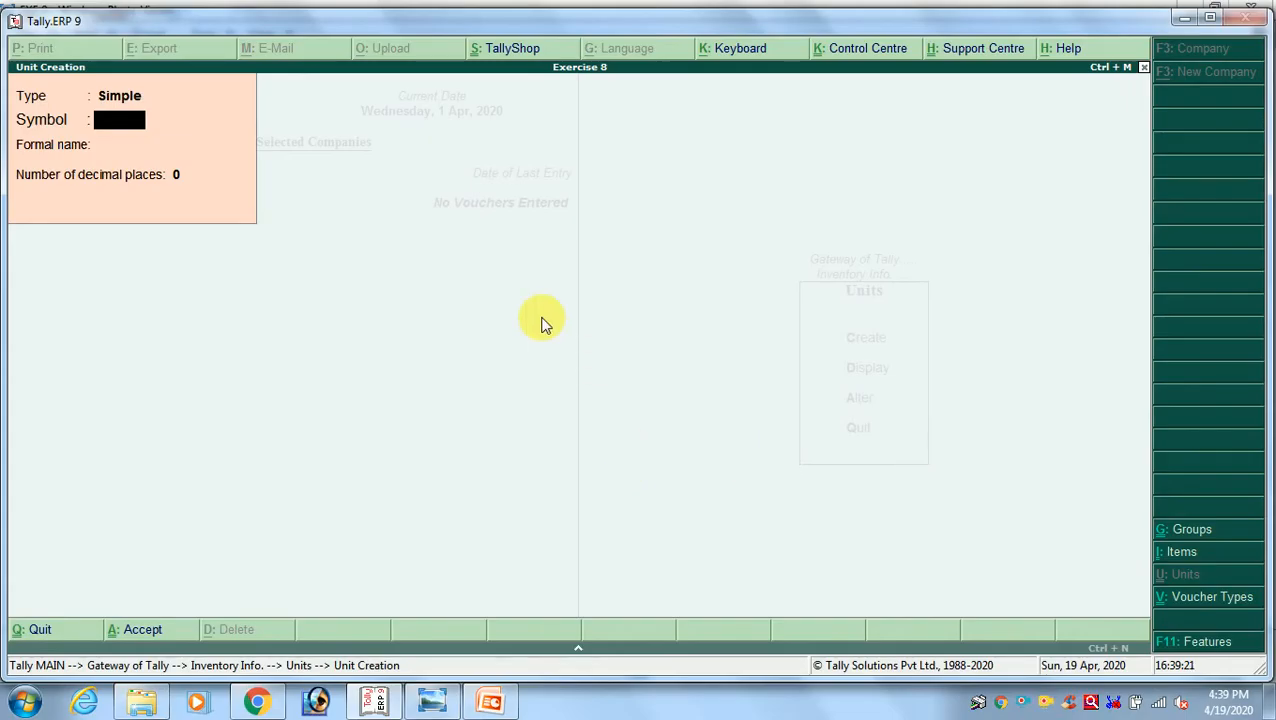
{"action": "key", "text": "Escape"}
{"action": "key", "text": "Escape"}
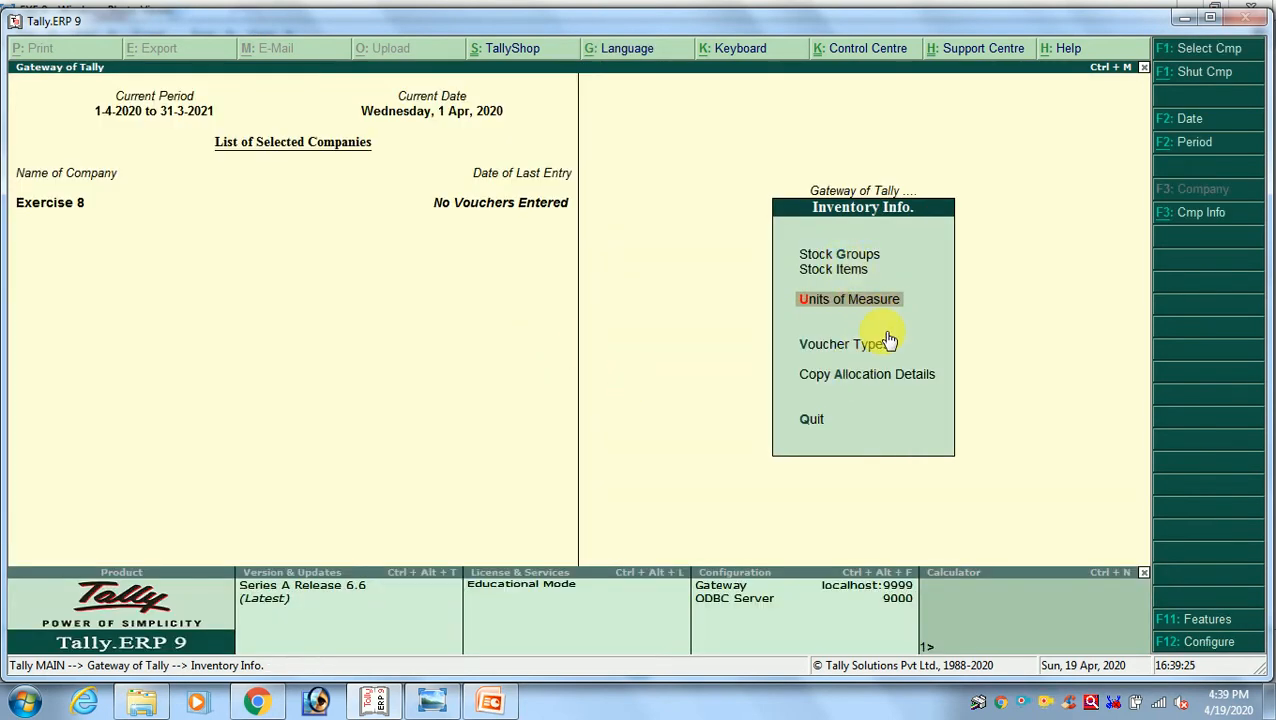
{"action": "key", "text": "Up"}
{"action": "key", "text": "Up"}
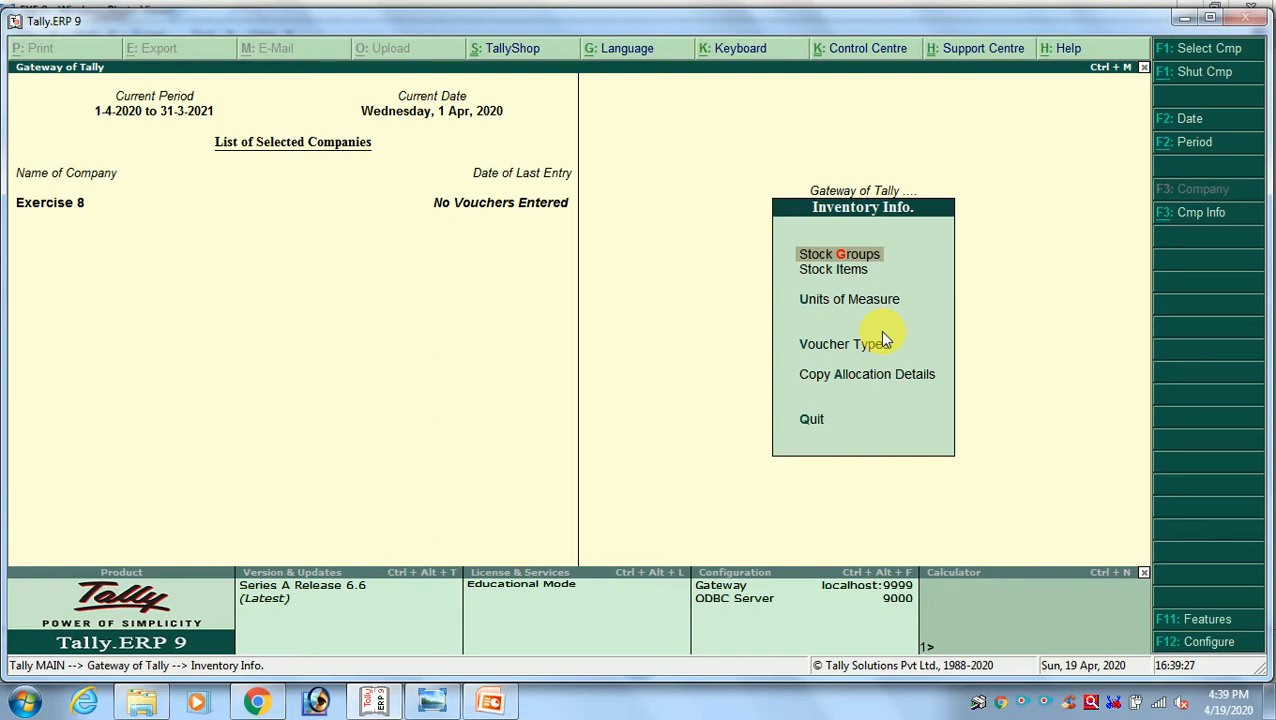
{"action": "key", "text": "Return"}
Create the stock group Motor Pump under Primary, without adding item quantities
{"action": "key", "text": "Return"}
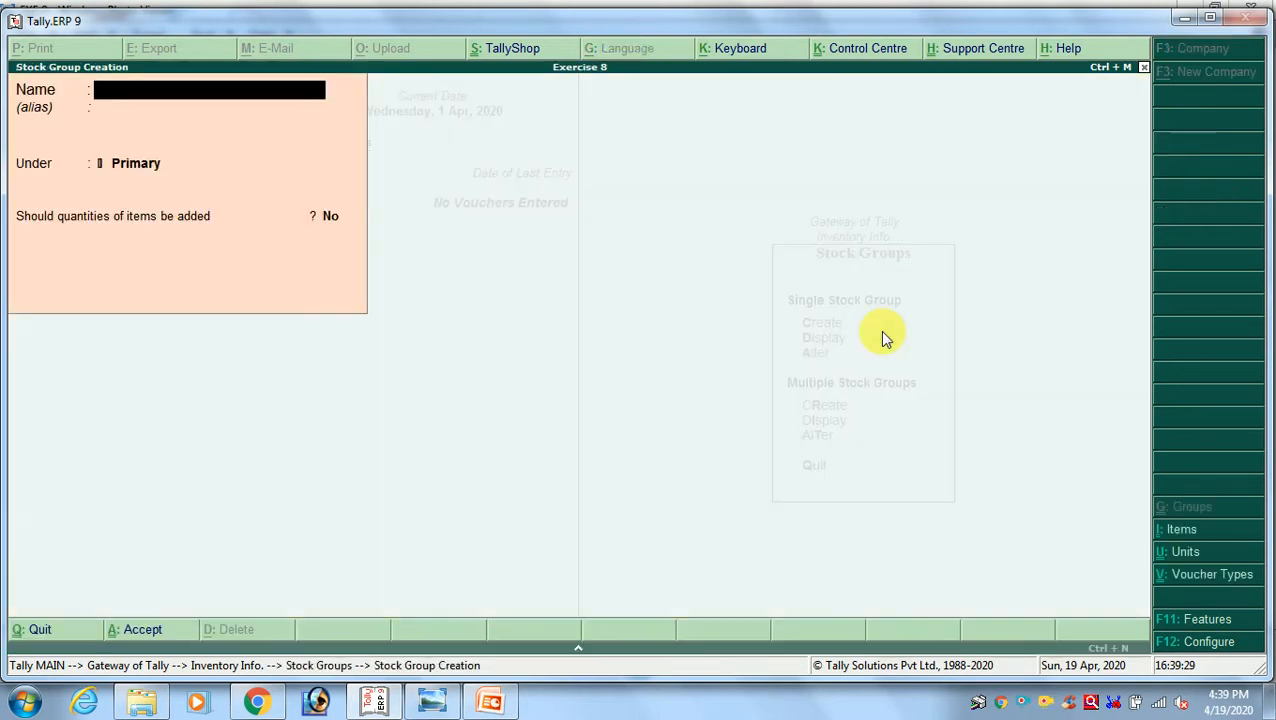
{"action": "type", "text": "Motor Pump"}
{"action": "key", "text": "Return"}
{"action": "key", "text": "Return"}
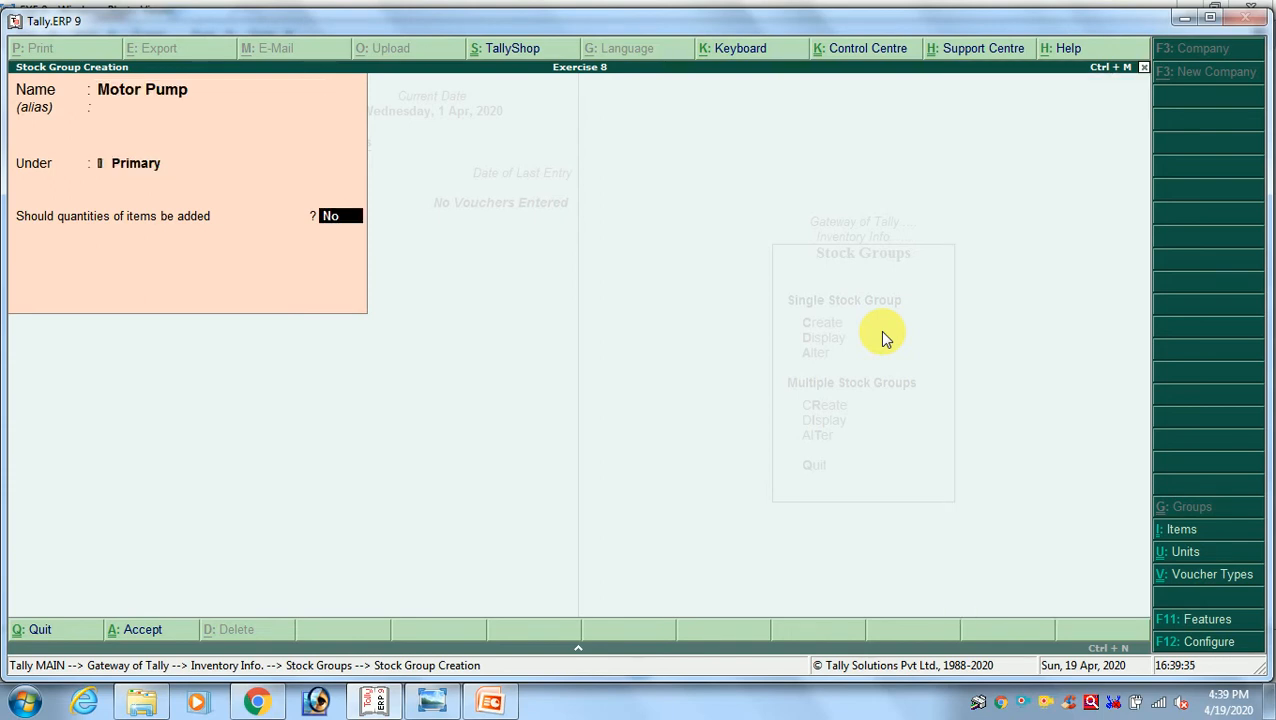
{"action": "key", "text": "Return"}
{"action": "key", "text": "Return"}
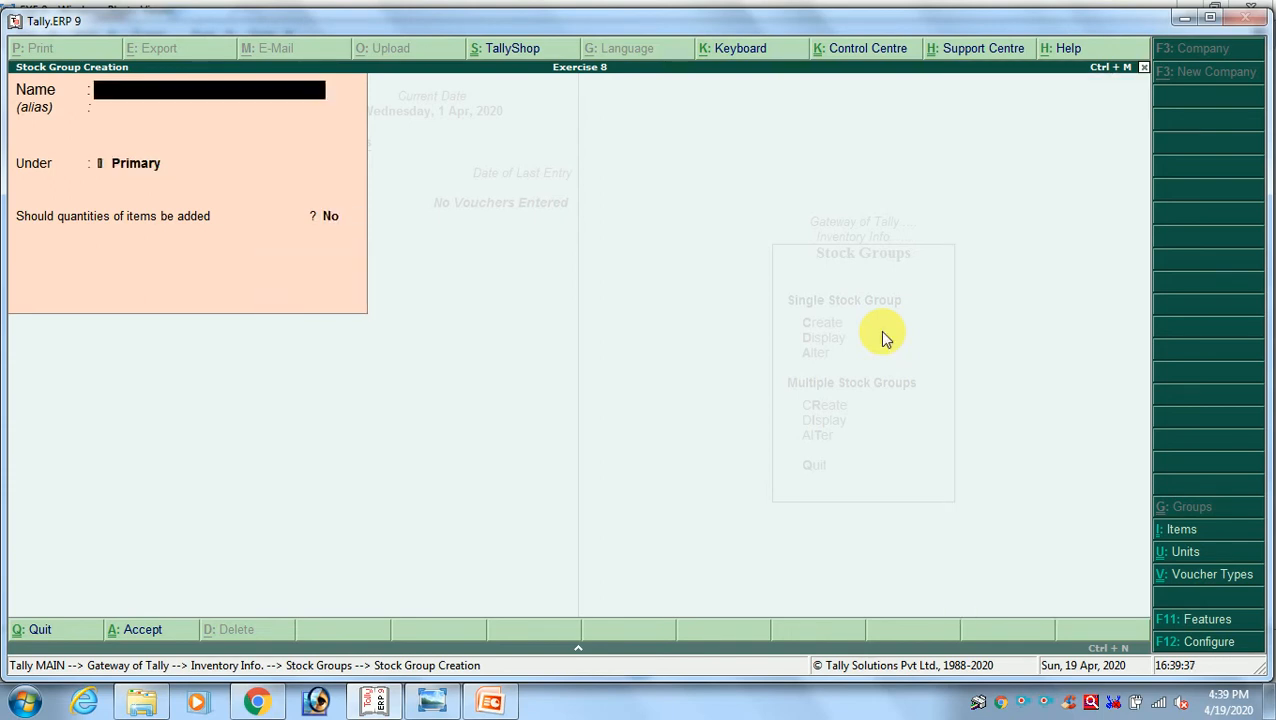
Create the stock group Electricals under Primary, without adding item quantities
{"action": "type", "text": "Electricals"}
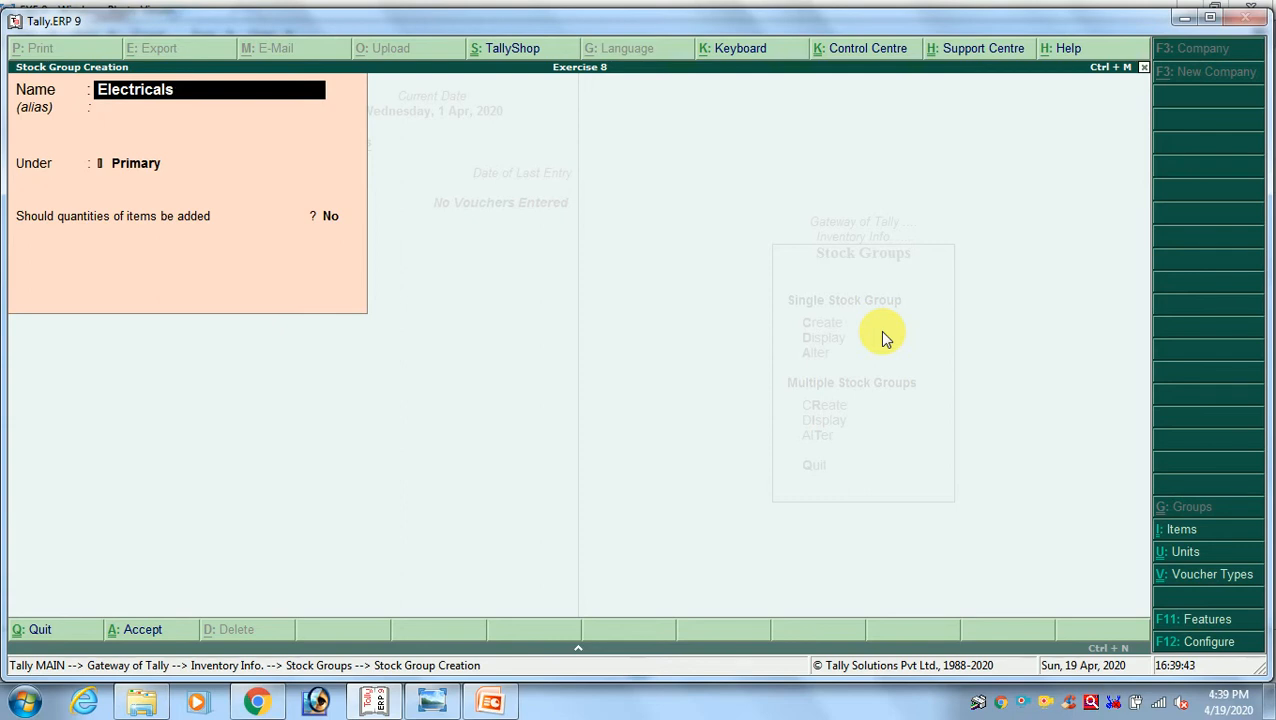
{"action": "key", "text": "Return"}
{"action": "key", "text": "Return"}
{"action": "key", "text": "Return"}
{"action": "key", "text": "y"}
Check the Exercise 8 sheet and create the stock group Wire Copper under Primary, without adding item quantities
{"action": "key", "text": "alt+Tab"}
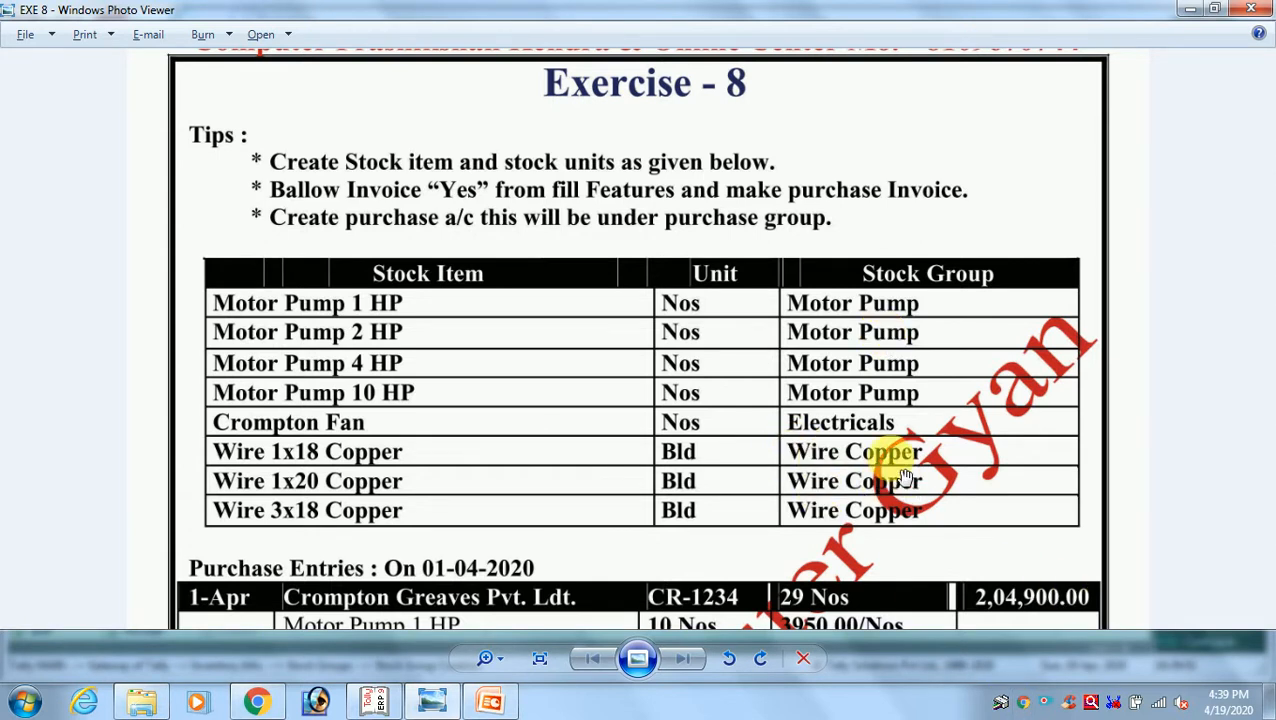
{"action": "key", "text": "alt+Tab"}
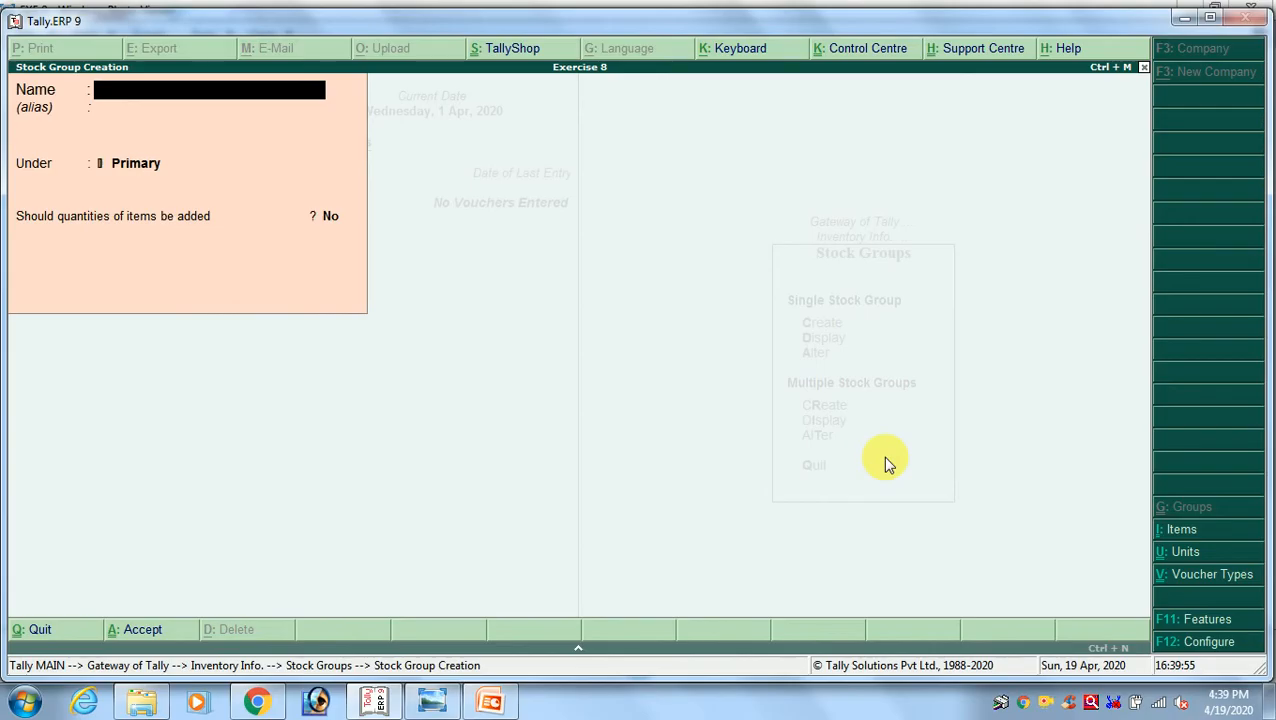
{"action": "type", "text": "Wire c"}
{"action": "type", "text": "opper"}
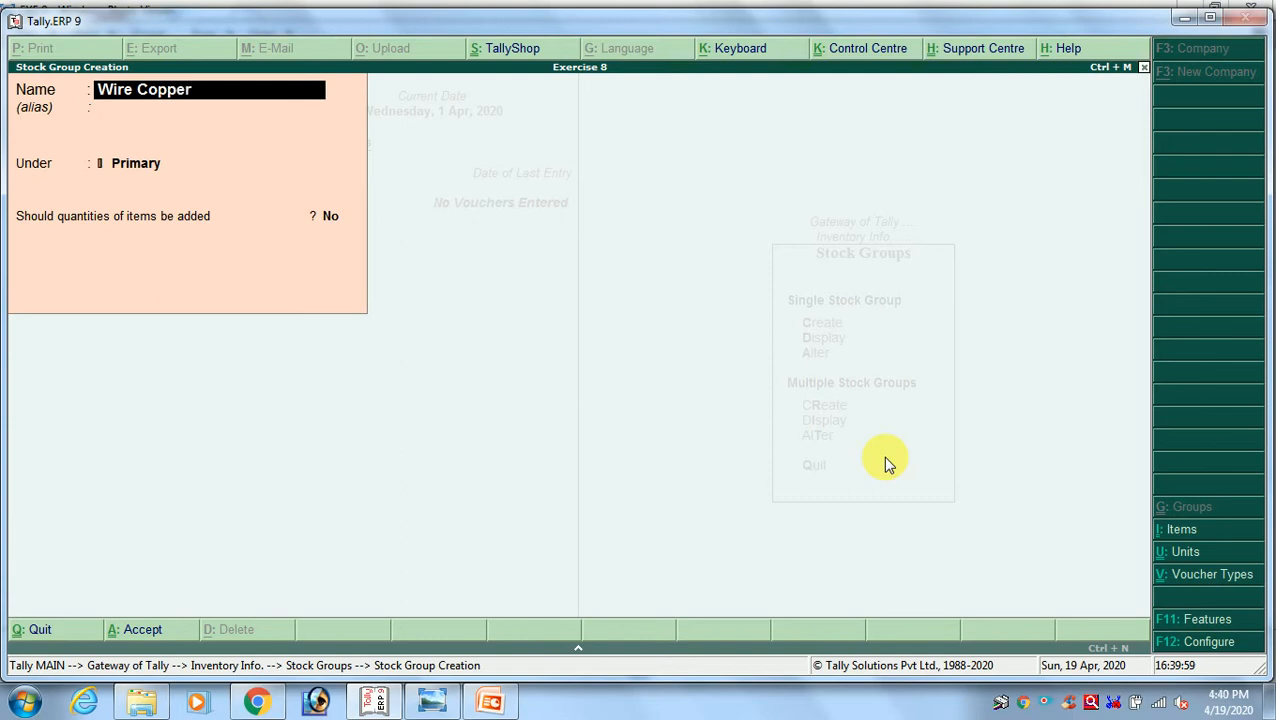
{"action": "key", "text": "Return"}
{"action": "key", "text": "Return"}
{"action": "key", "text": "Return"}
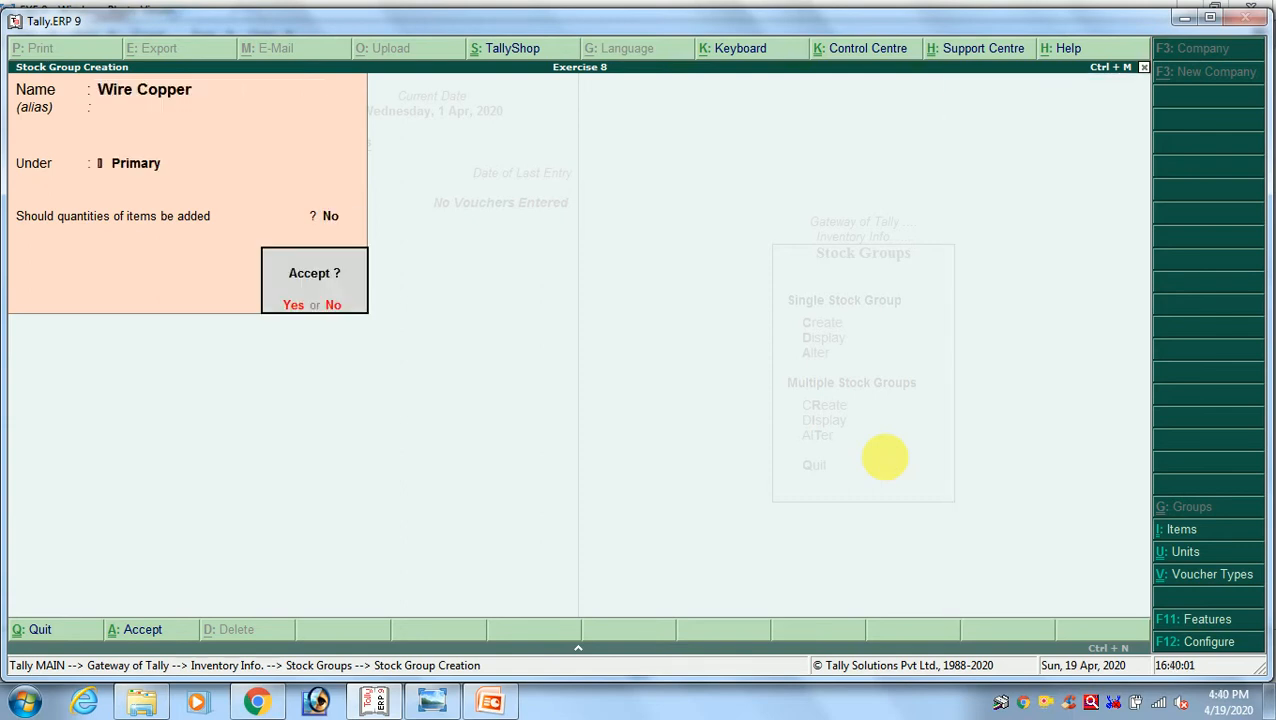
{"action": "key", "text": "Return"}
Close stock group creation, open the single stock item form and check the item names on the Exercise 8 sheet
{"action": "key", "text": "Escape"}
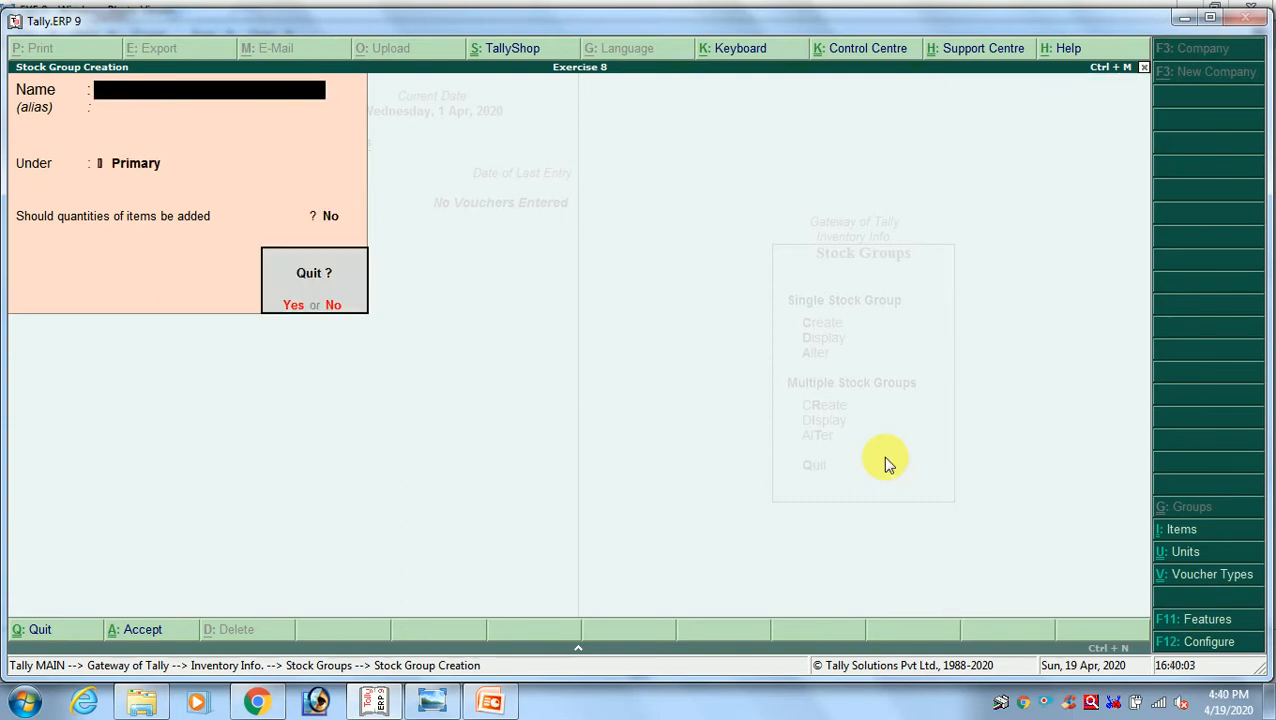
{"action": "key", "text": "Return"}
{"action": "key", "text": "Escape"}
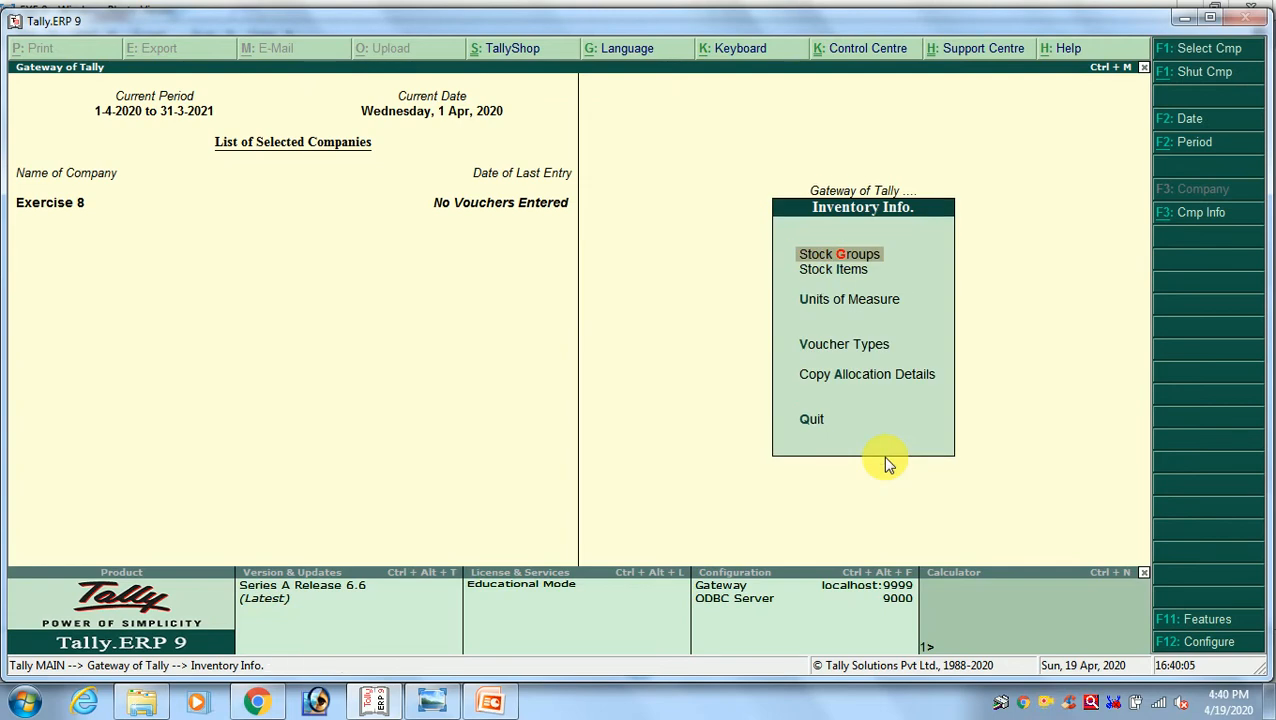
{"action": "key", "text": "Down"}
{"action": "key", "text": "Return"}
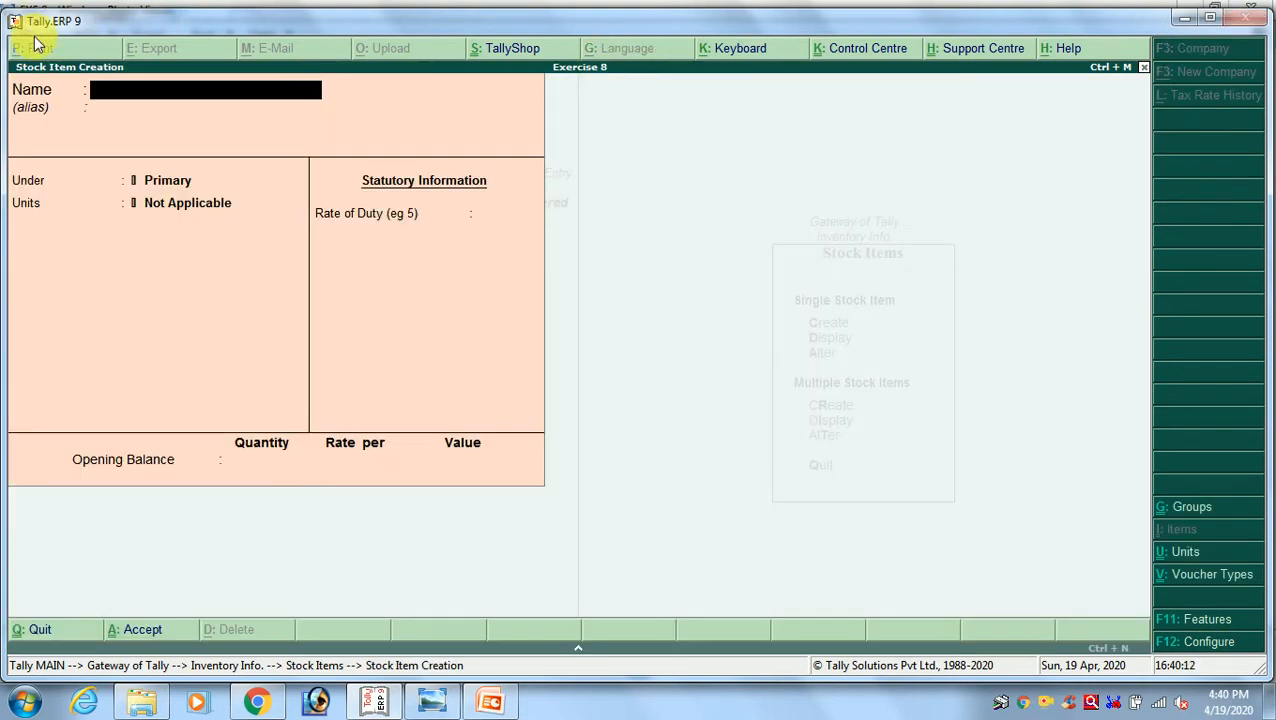
{"action": "key", "text": "alt+Tab"}
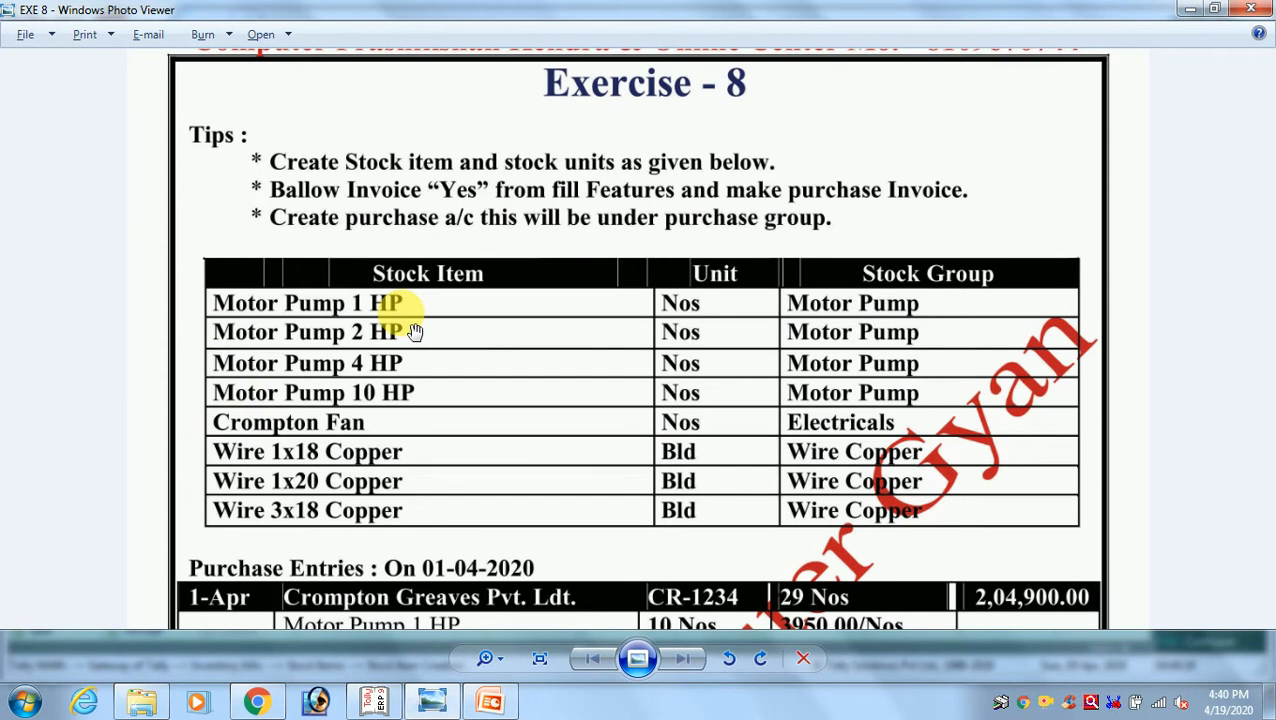
{"action": "key", "text": "alt+Tab"}
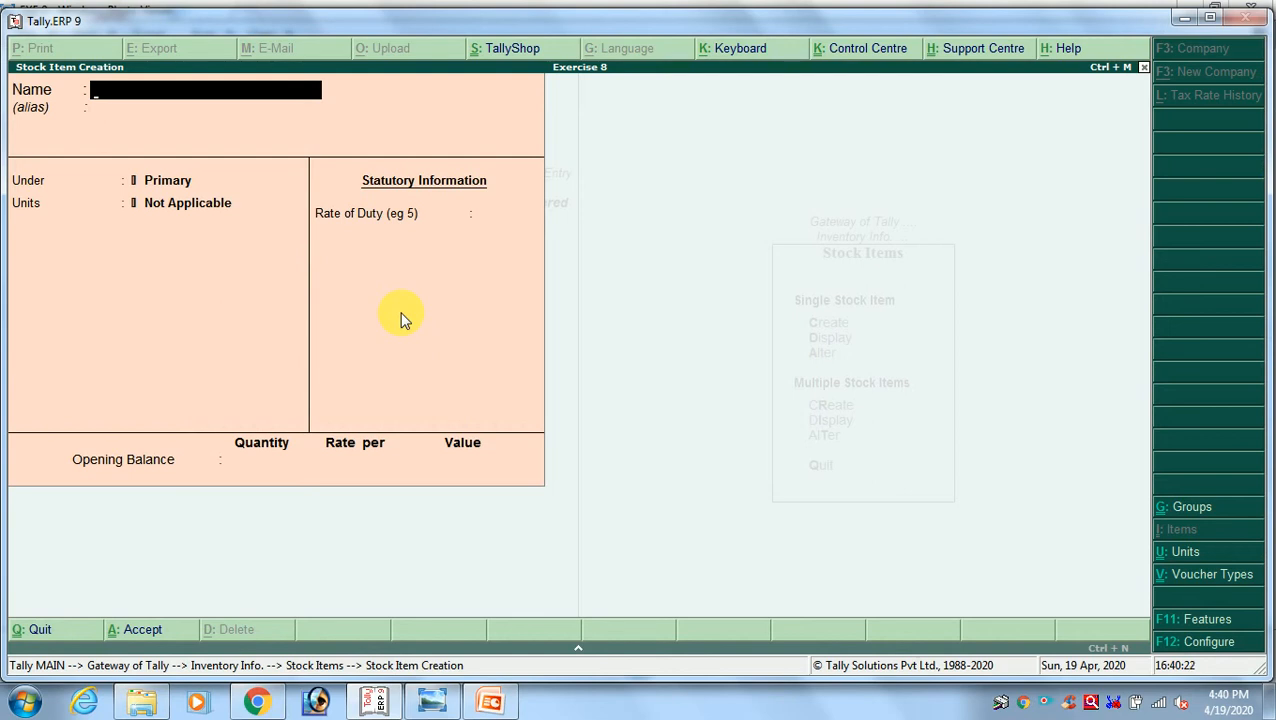
Name the new stock item Motor Pump 1 Hp and place it under the Motor Pump group
{"action": "type", "text": "Motor Pump"}
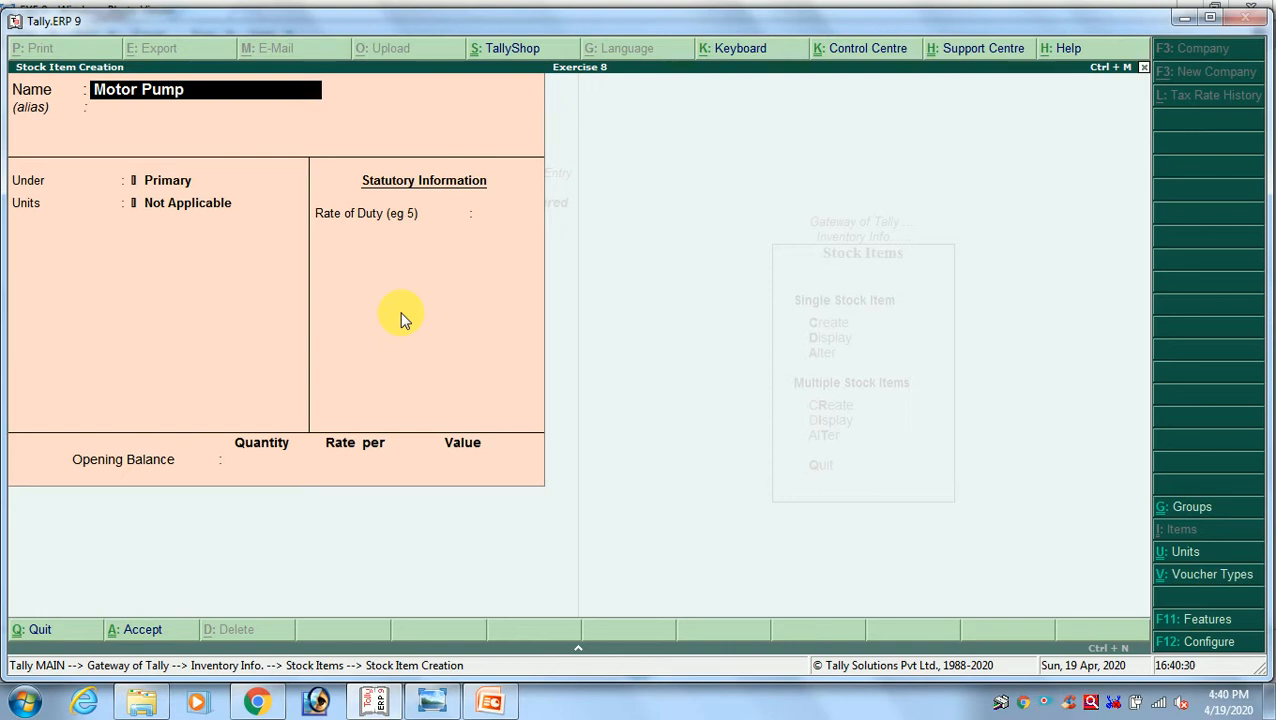
{"action": "type", "text": " 1 Hp"}
{"action": "key", "text": "Return"}
{"action": "key", "text": "Return"}
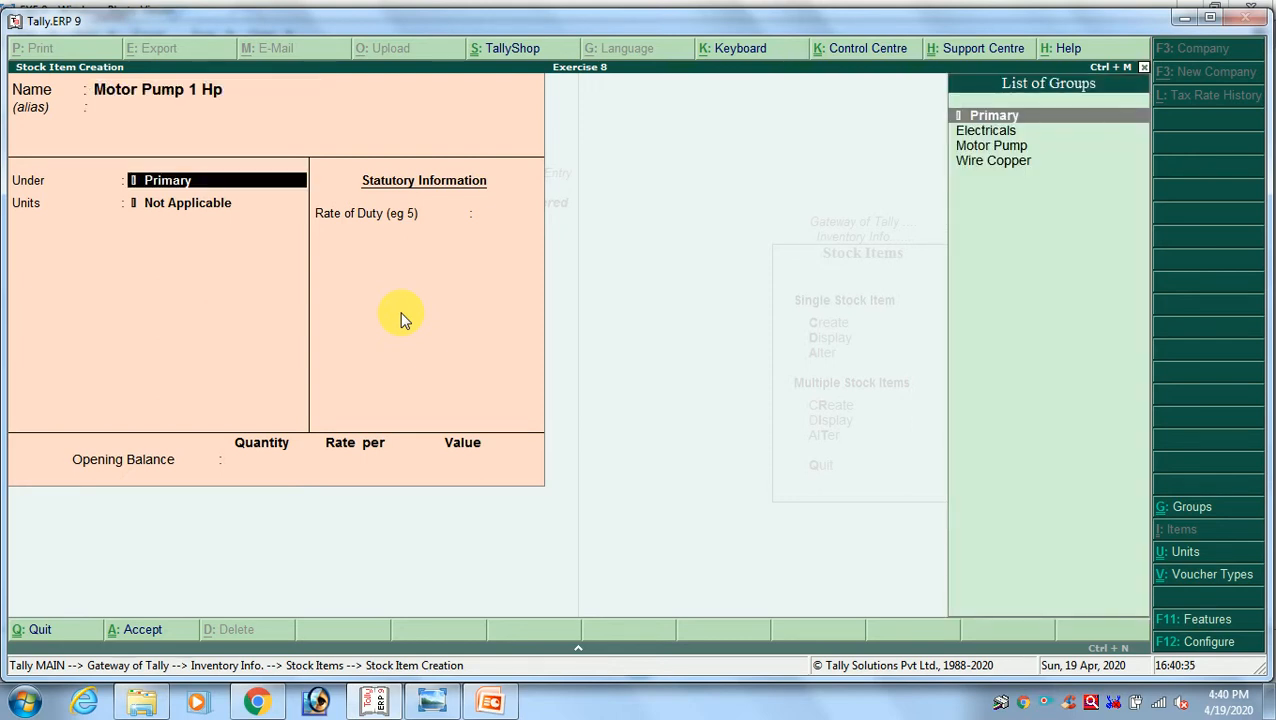
{"action": "key", "text": "Down"}
{"action": "key", "text": "Down"}
{"action": "key", "text": "Return"}
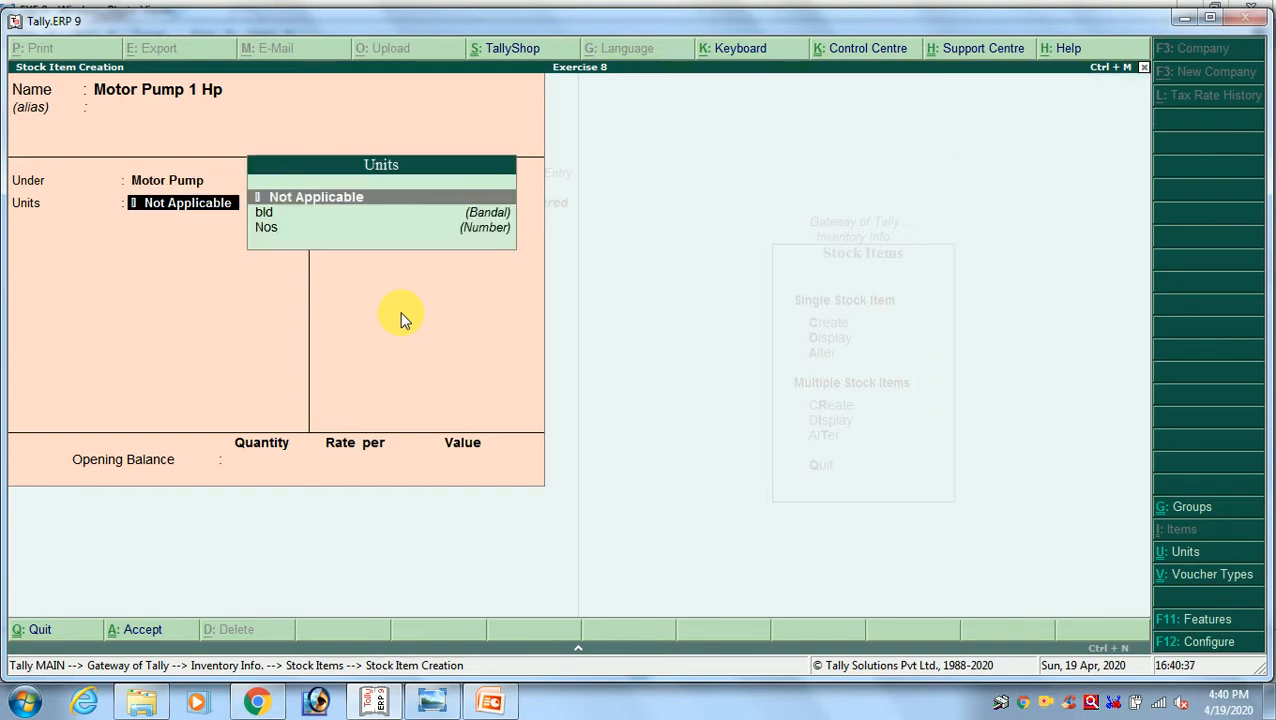
Set the Motor Pump 1 Hp item's unit to Nos and save it without an opening balance
{"action": "key", "text": "Down"}
{"action": "key", "text": "Down"}
{"action": "key", "text": "Return"}
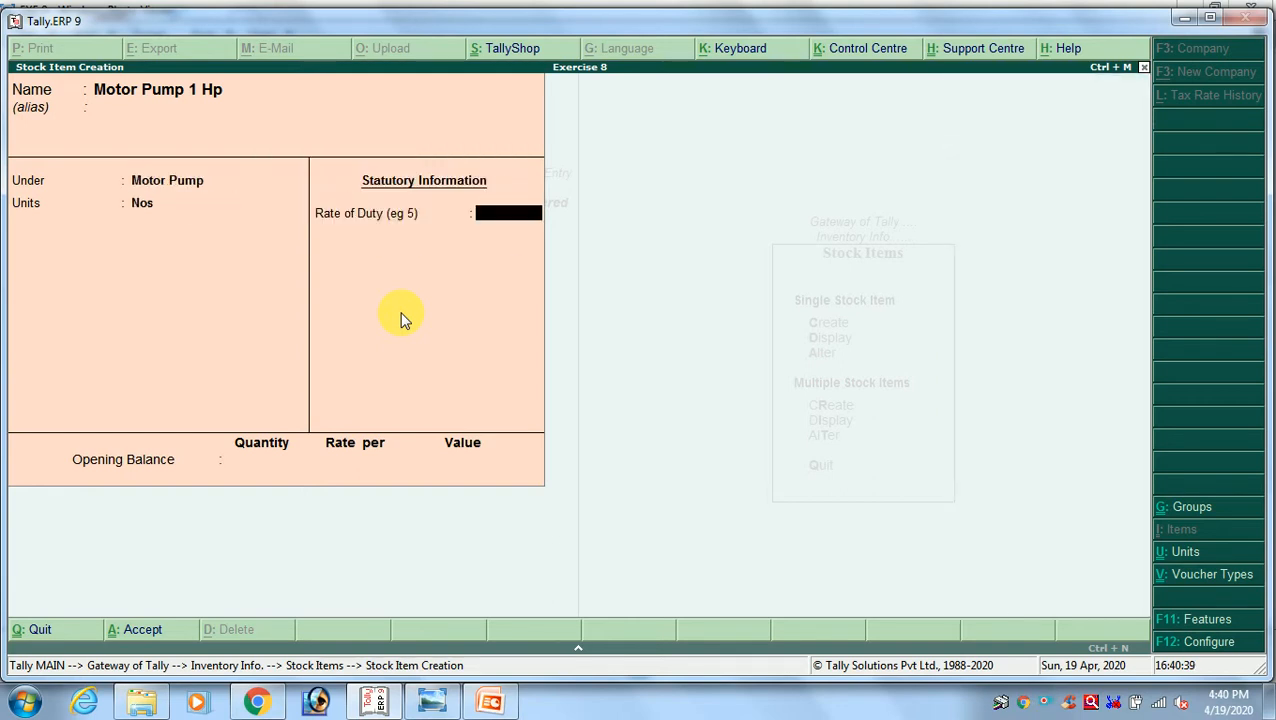
{"action": "key", "text": "Return"}
{"action": "key", "text": "alt+Tab"}
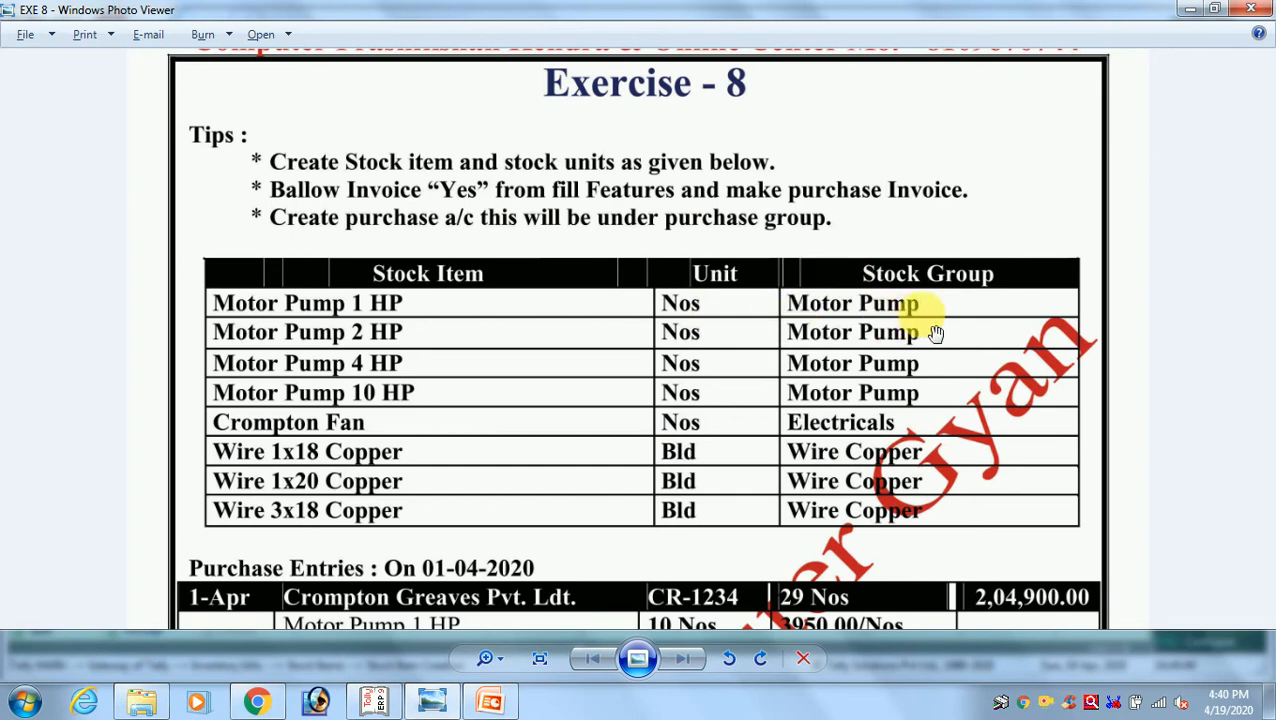
{"action": "key", "text": "alt+Tab"}
{"action": "key", "text": "Return"}
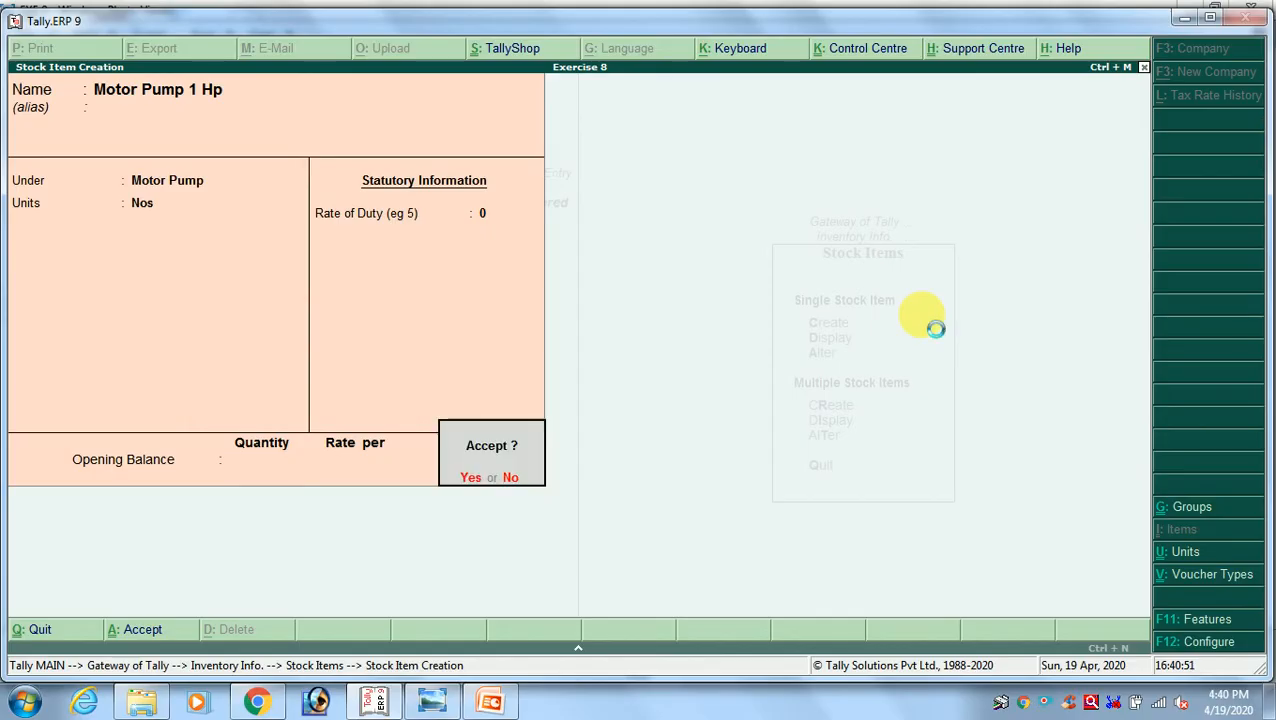
{"action": "key", "text": "Return"}
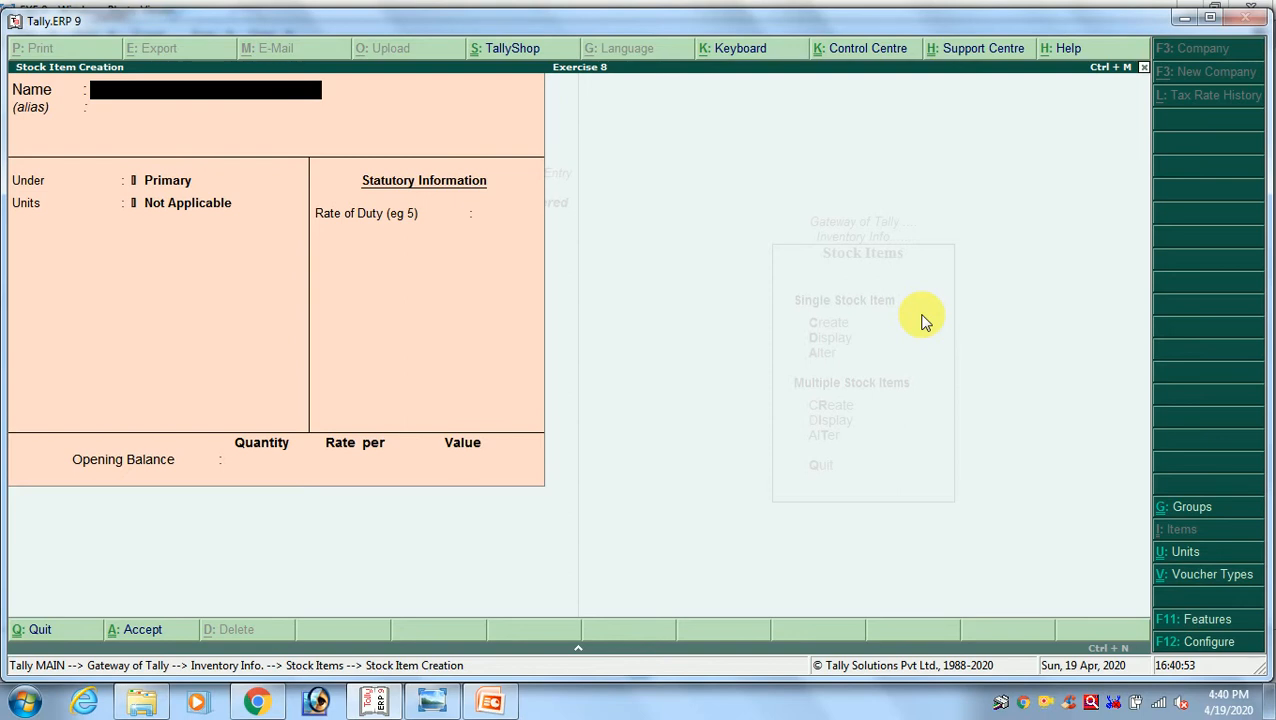
Start another stock item named Motor Pump 2 Hp under the Motor Pump group
{"action": "type", "text": "Motor Pump"}
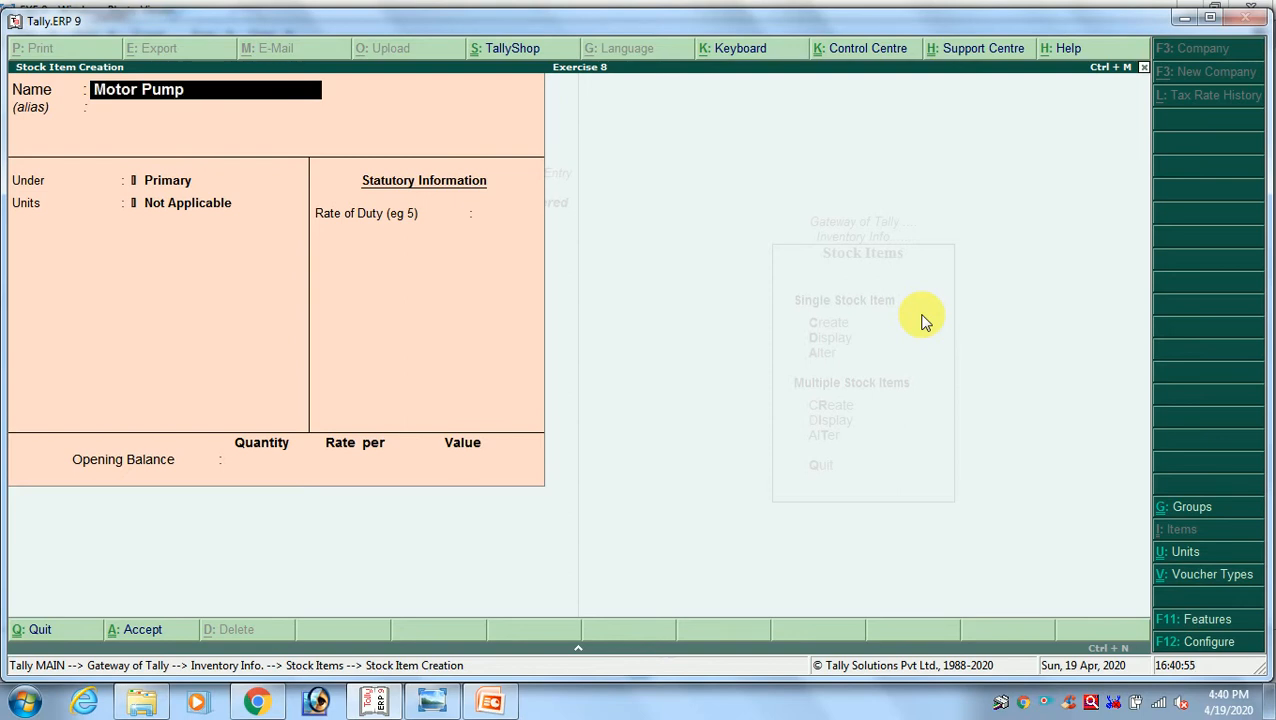
{"action": "type", "text": " 2 Hp"}
{"action": "key", "text": "Return"}
{"action": "key", "text": "Return"}
{"action": "key", "text": "BackSpace"}
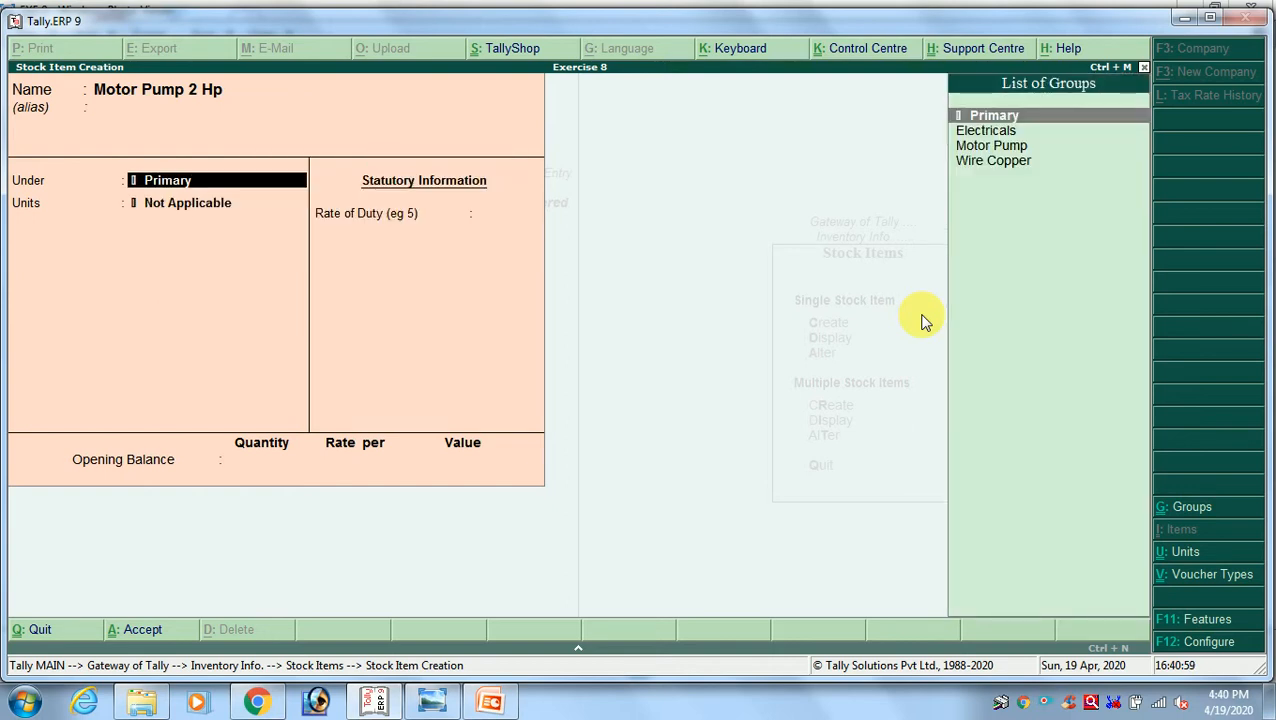
{"action": "key", "text": "Down"}
{"action": "key", "text": "Down"}
{"action": "key", "text": "Return"}
Set the Motor Pump 2 Hp item's unit to Nos and save it without an opening balance
{"action": "key", "text": "Down"}
{"action": "key", "text": "Down"}
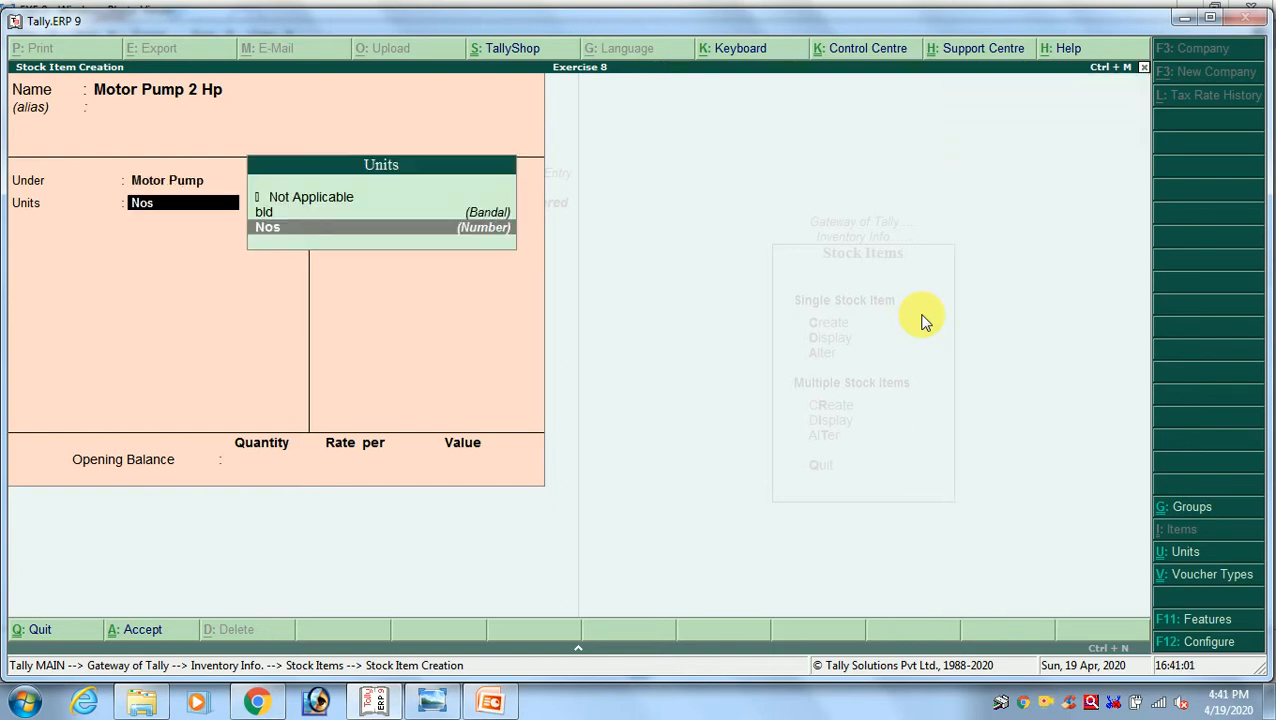
{"action": "key", "text": "Return"}
{"action": "key", "text": "Return"}
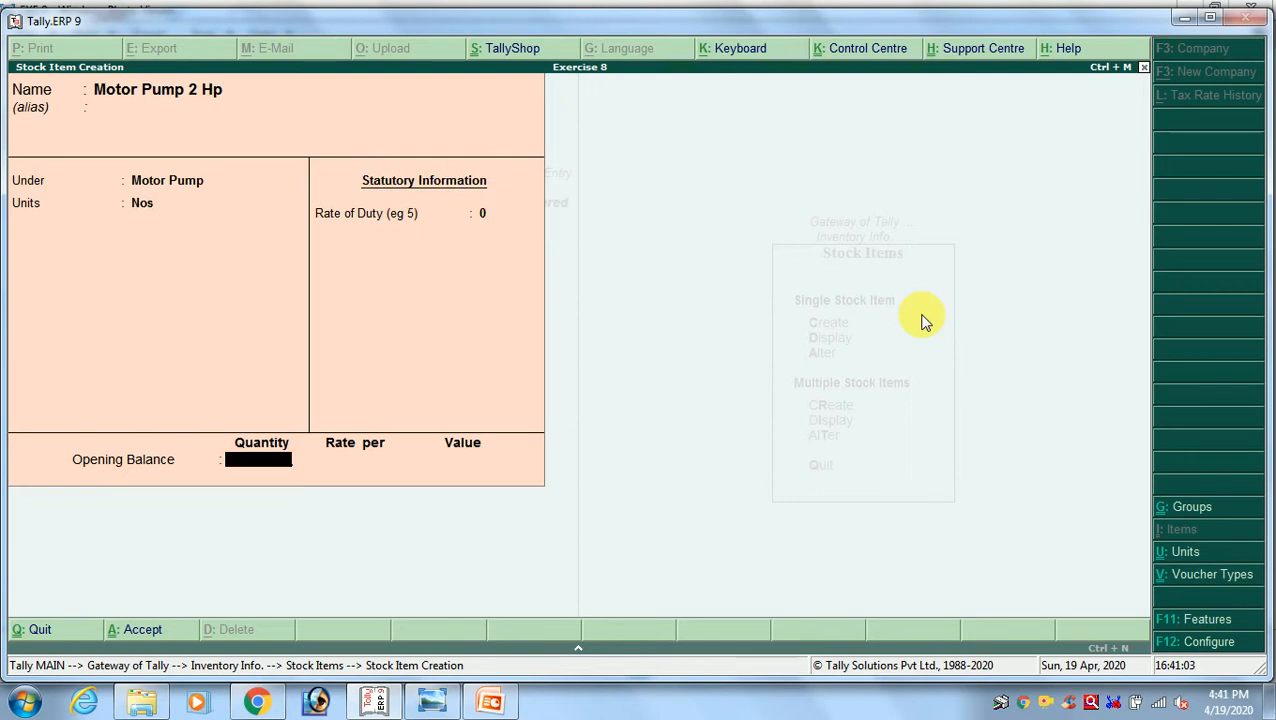
{"action": "key", "text": "Return"}
{"action": "key", "text": "Return"}
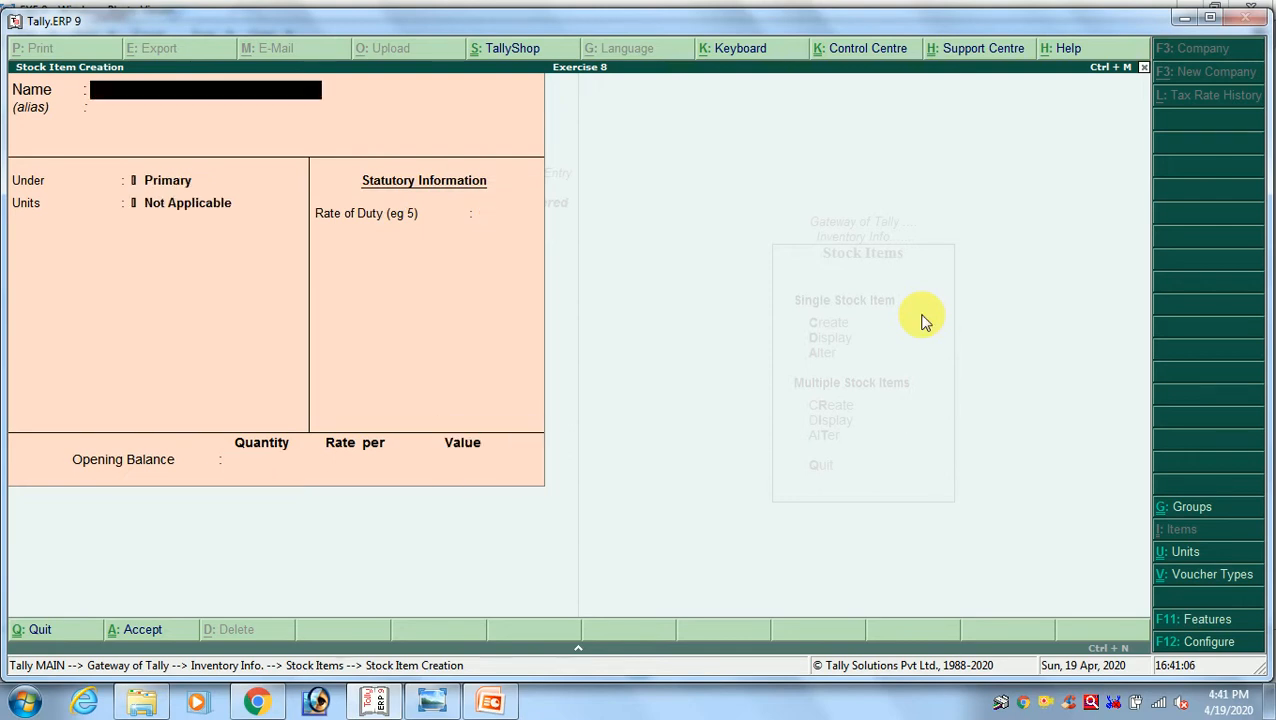
Check the exercise image for the next item and start the stock item Motor Pump 4 Hp under the Motor Pump group
{"action": "key", "text": "alt+Tab"}
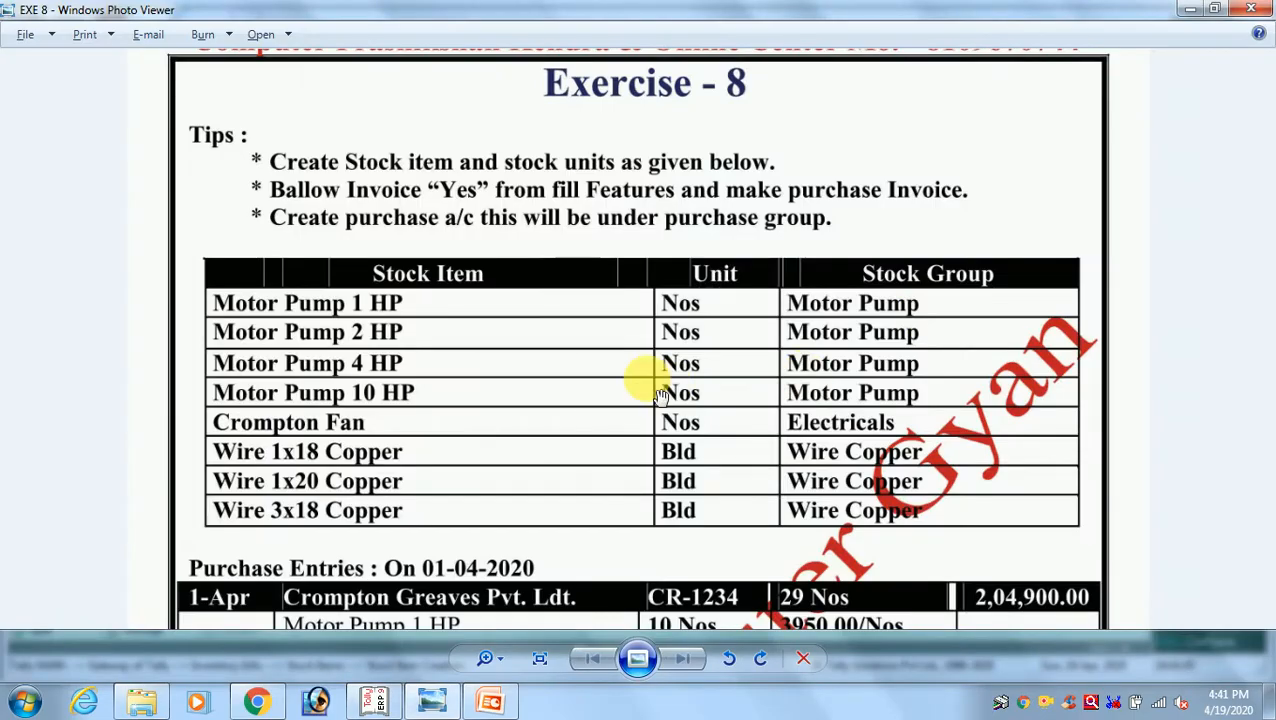
{"action": "key", "text": "alt+Tab"}
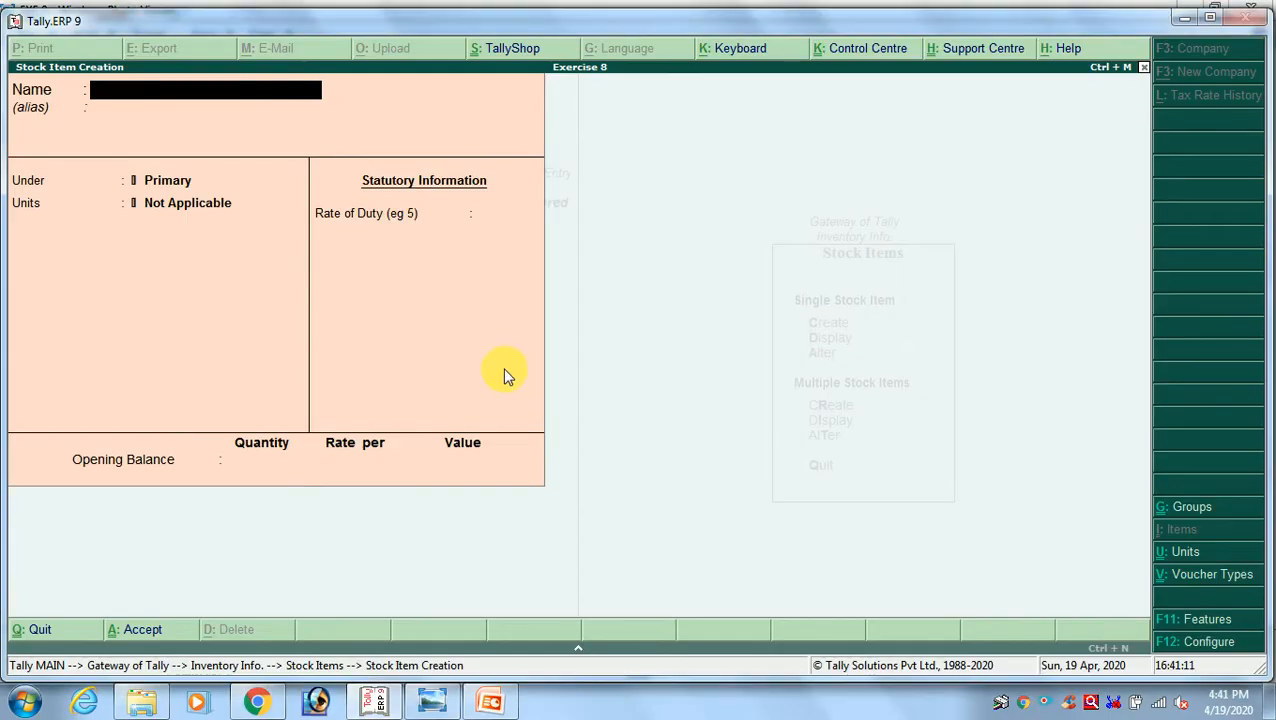
{"action": "type", "text": "Motor Pump"}
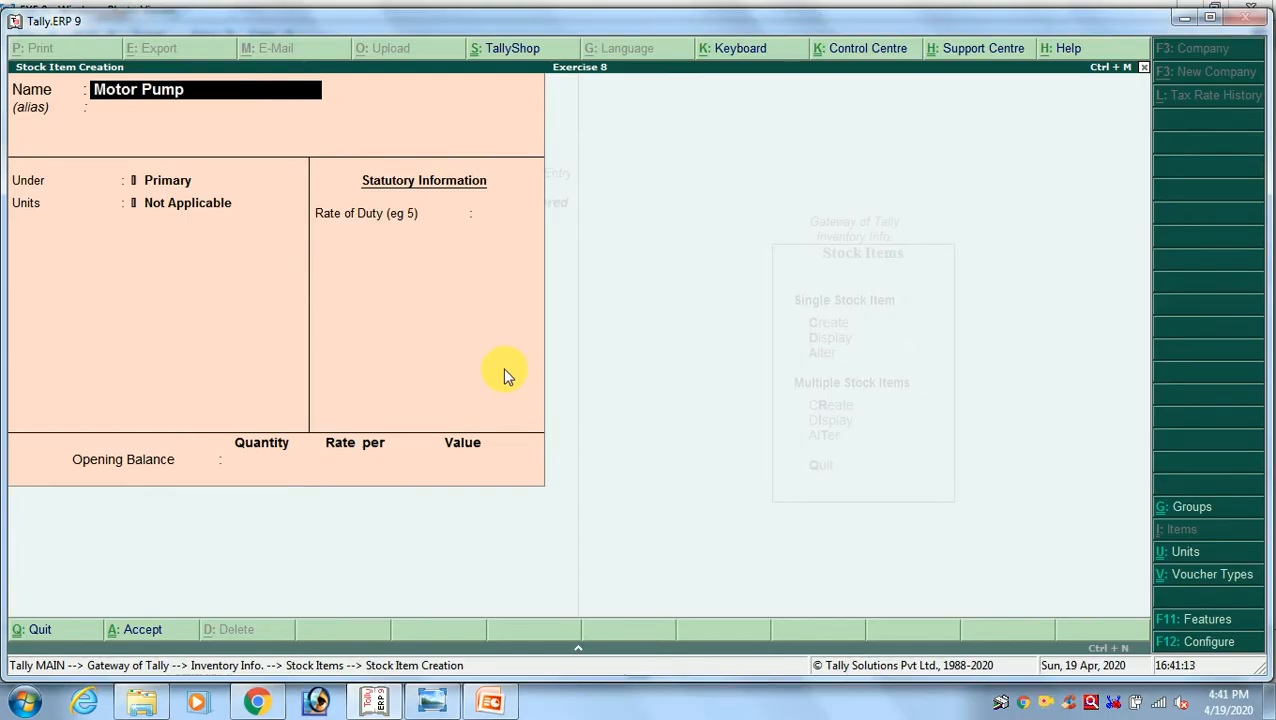
{"action": "type", "text": " 4 Hp"}
{"action": "key", "text": "Return"}
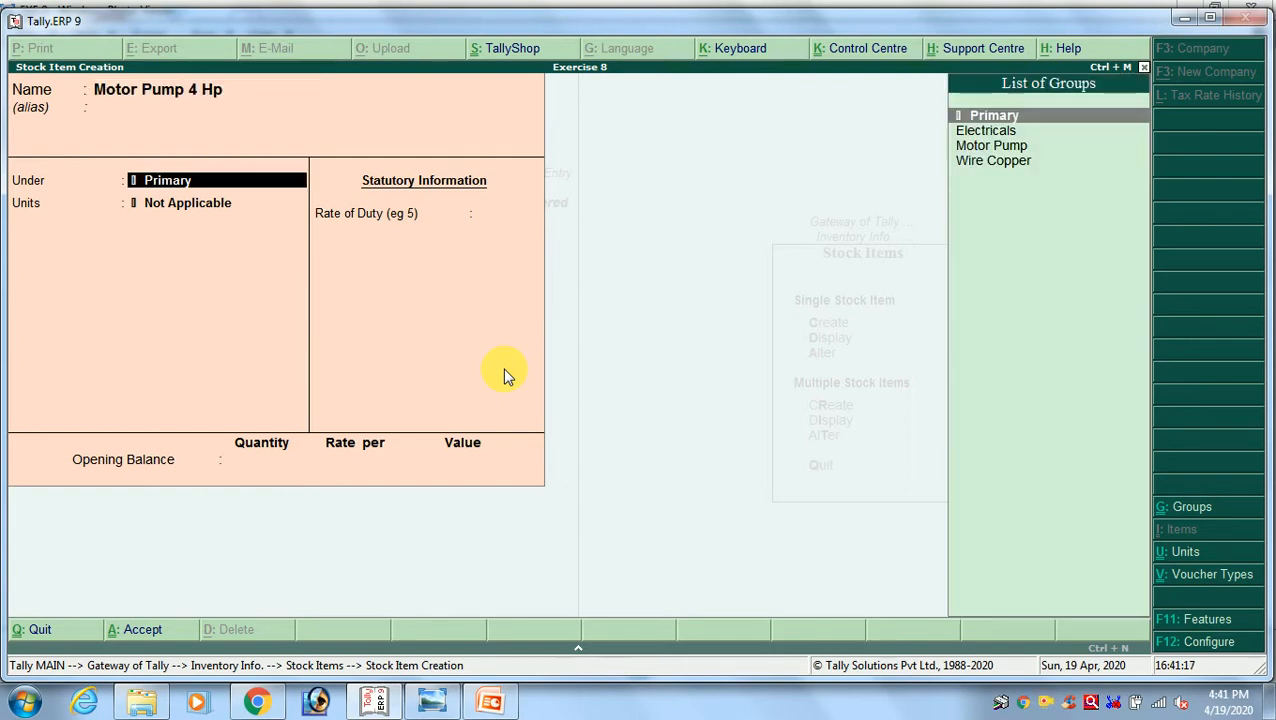
{"action": "key", "text": "Down"}
{"action": "key", "text": "Down"}
{"action": "key", "text": "Return"}
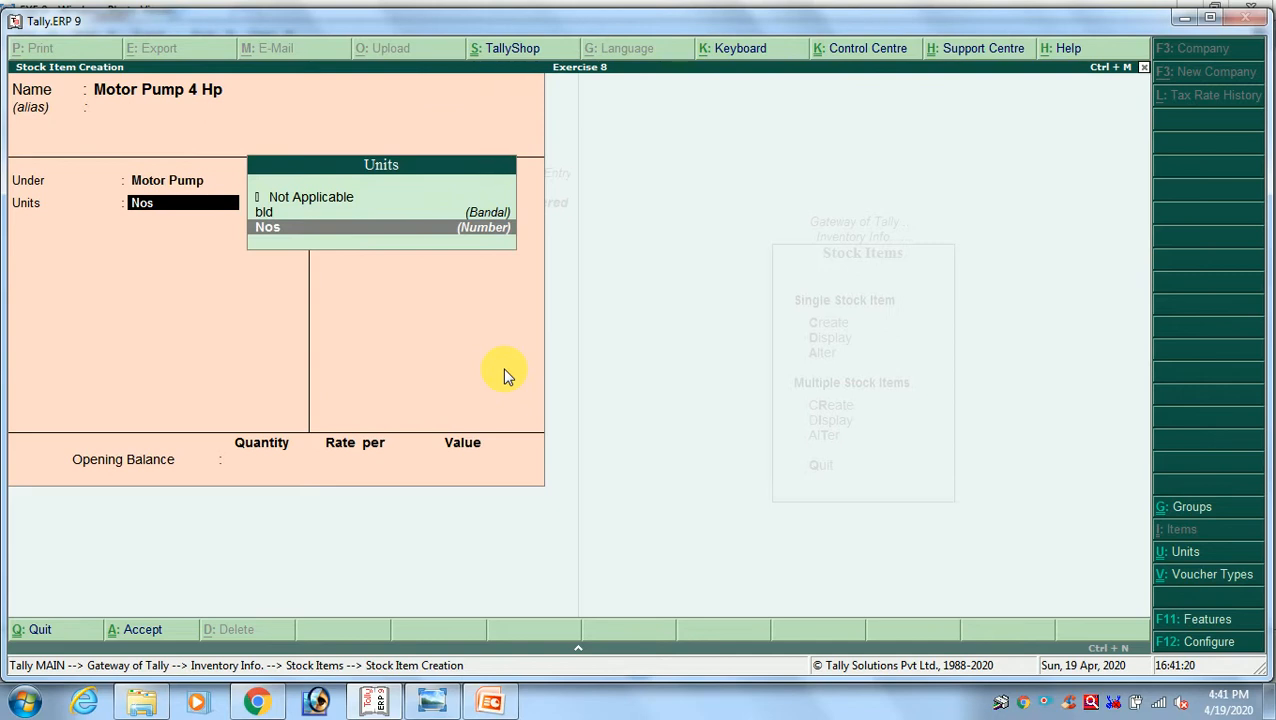
Set the Motor Pump 4 Hp item's unit to Nos and save it without an opening balance
{"action": "key", "text": "Return"}
{"action": "key", "text": "Return"}
{"action": "key", "text": "Return"}
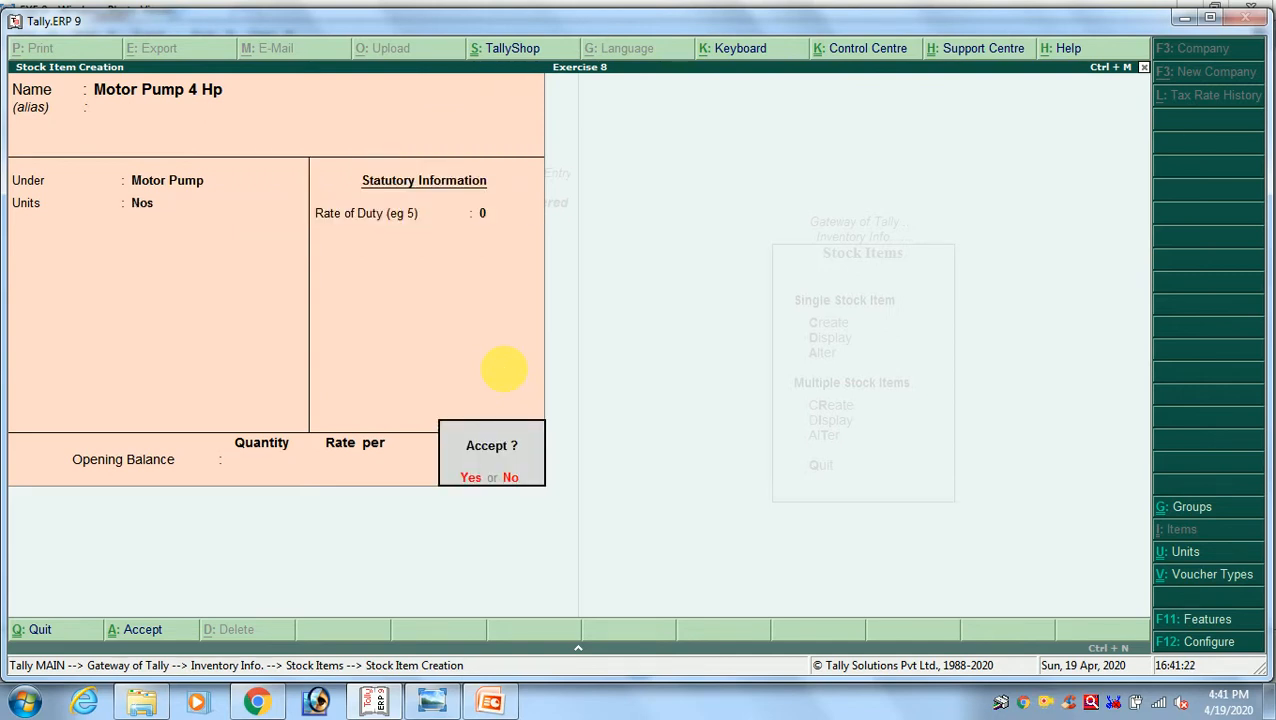
{"action": "key", "text": "Return"}
Check the exercise image again and start the stock item Motor Pump 10 Hp under the Motor Pump group
{"action": "key", "text": "alt+Tab"}
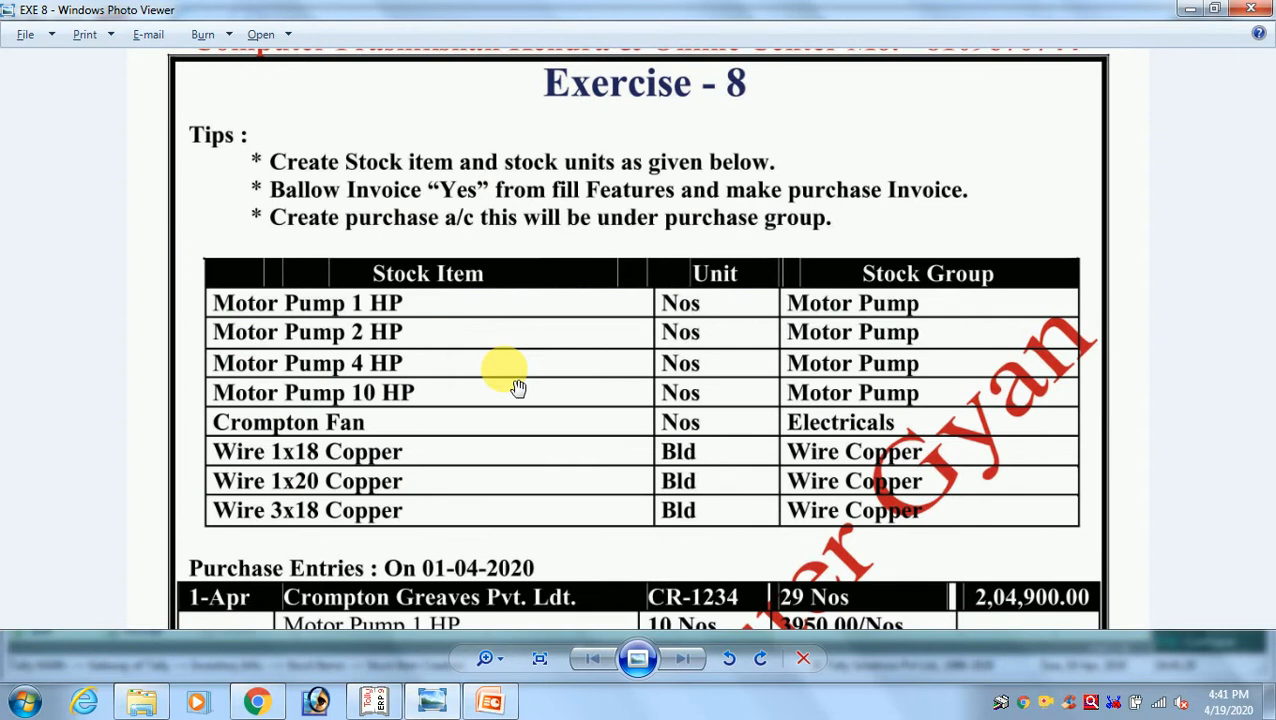
{"action": "key", "text": "alt+Tab"}
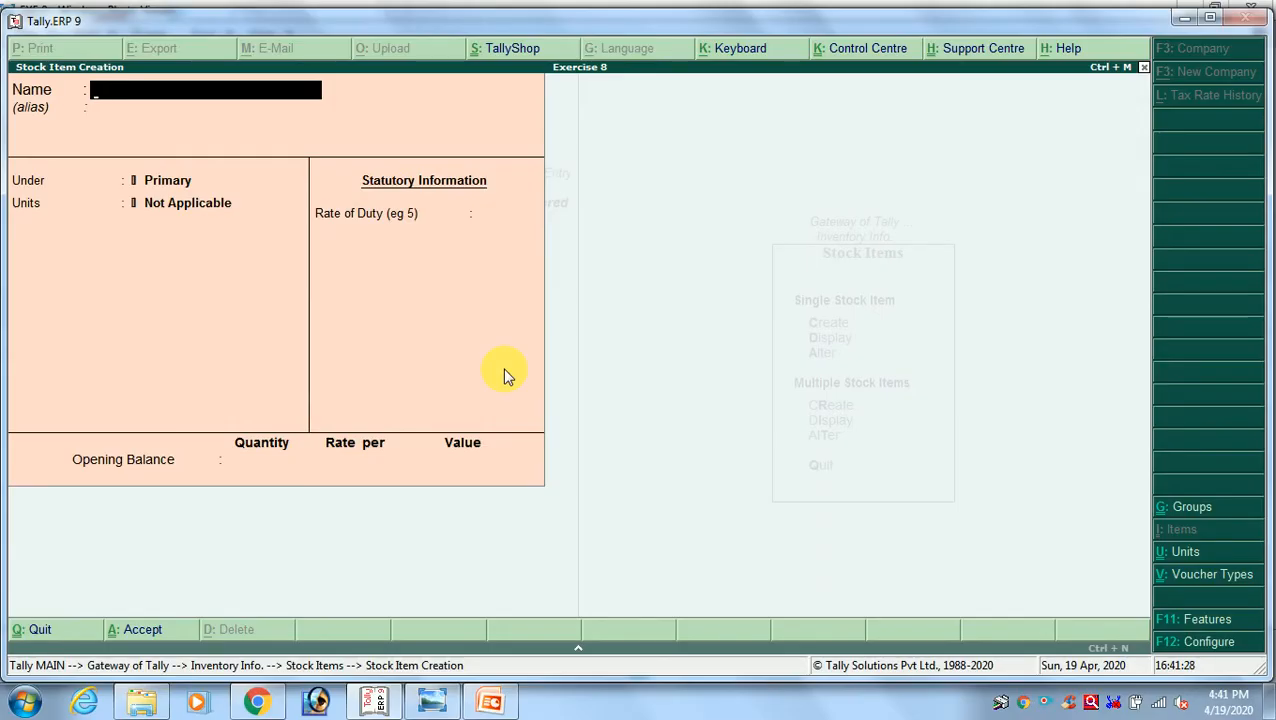
{"action": "type", "text": "Motor Pump 1"}
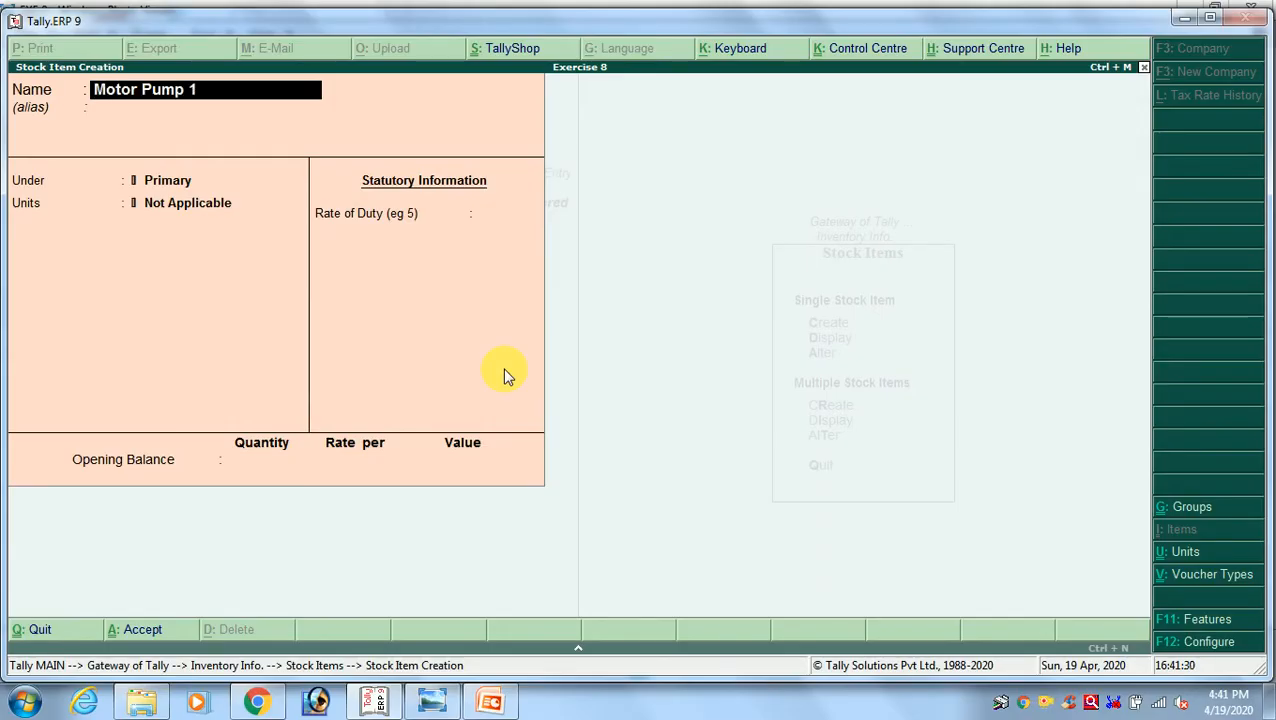
{"action": "type", "text": "0 Hp"}
{"action": "key", "text": "Return"}
{"action": "key", "text": "Down"}
{"action": "key", "text": "Down"}
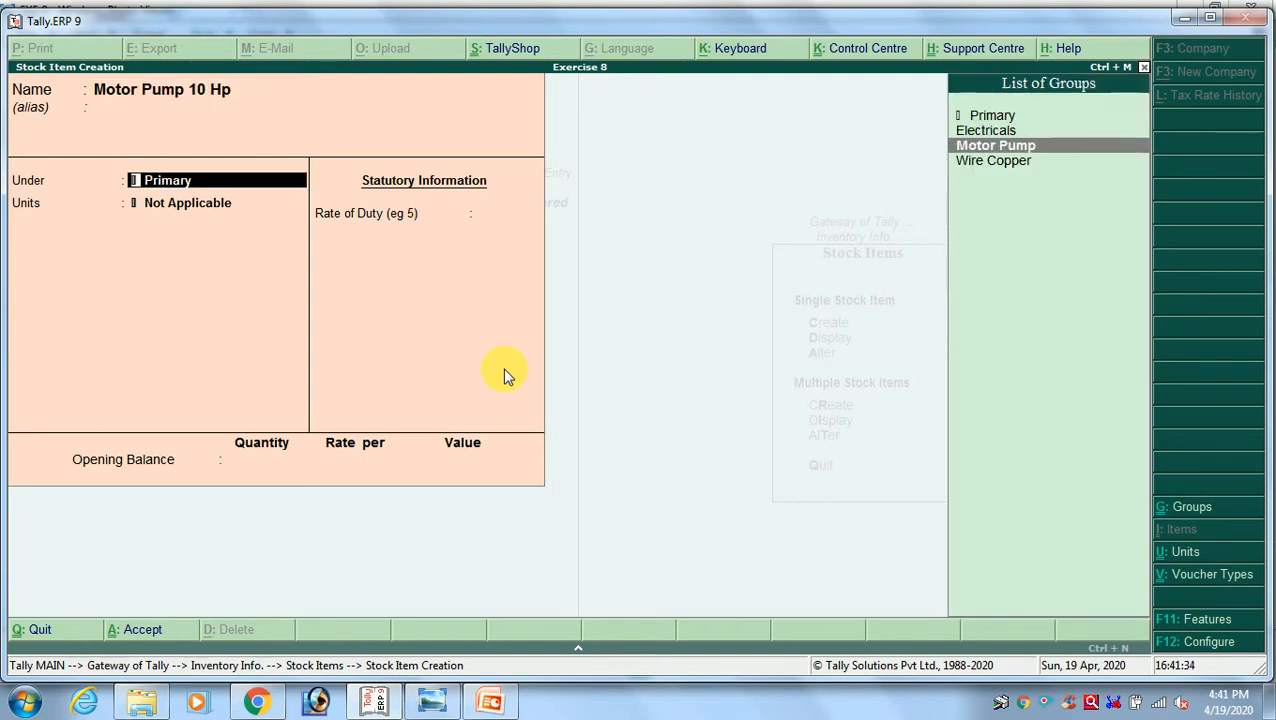
{"action": "key", "text": "Return"}
Set the Motor Pump 10 Hp item's unit to Nos and save it without an opening balance
{"action": "key", "text": "Return"}
{"action": "key", "text": "Return"}
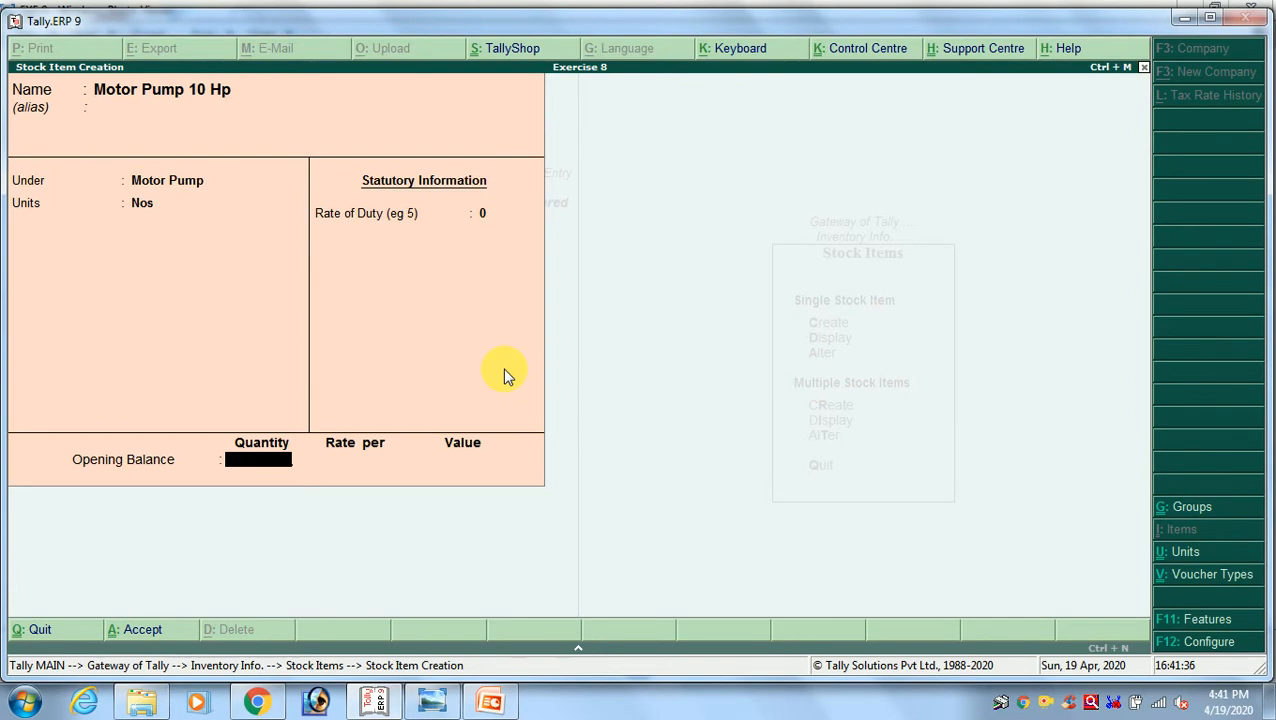
{"action": "key", "text": "Return"}
{"action": "key", "text": "y"}
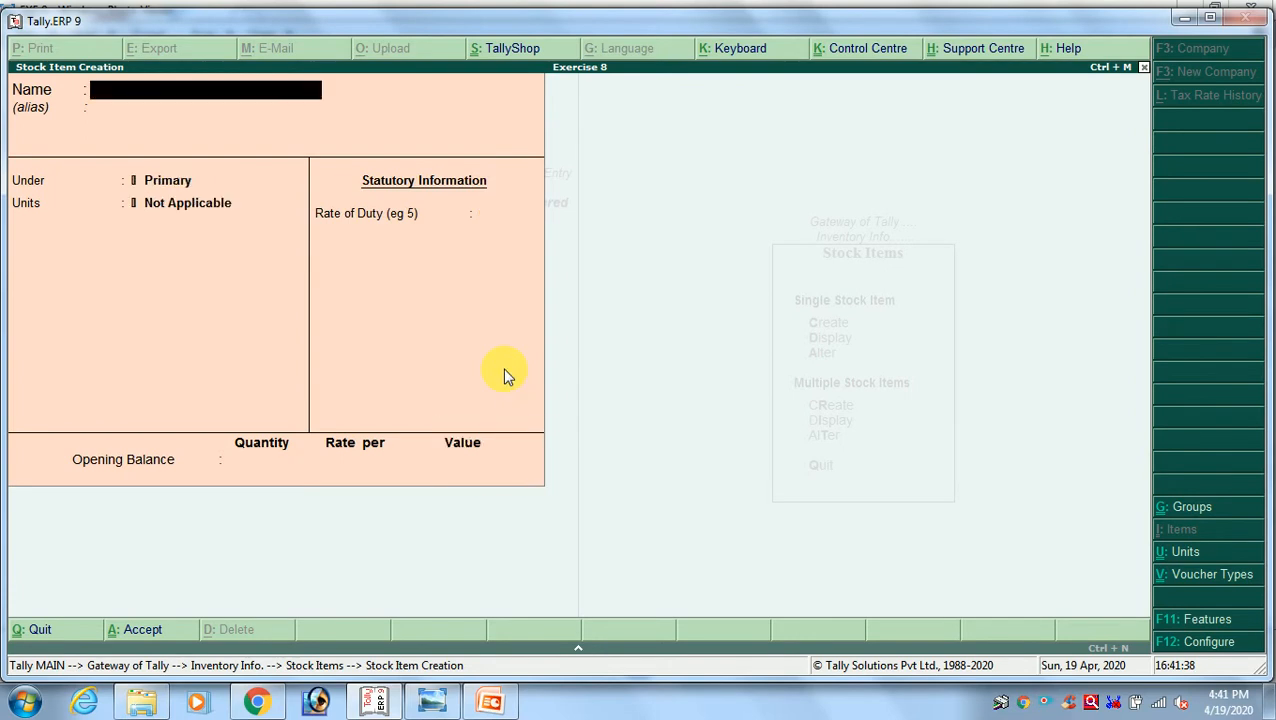
Look up the next item in the exercise image and name the new stock item Crompton Fan, without an alias
{"action": "key", "text": "alt+Tab"}
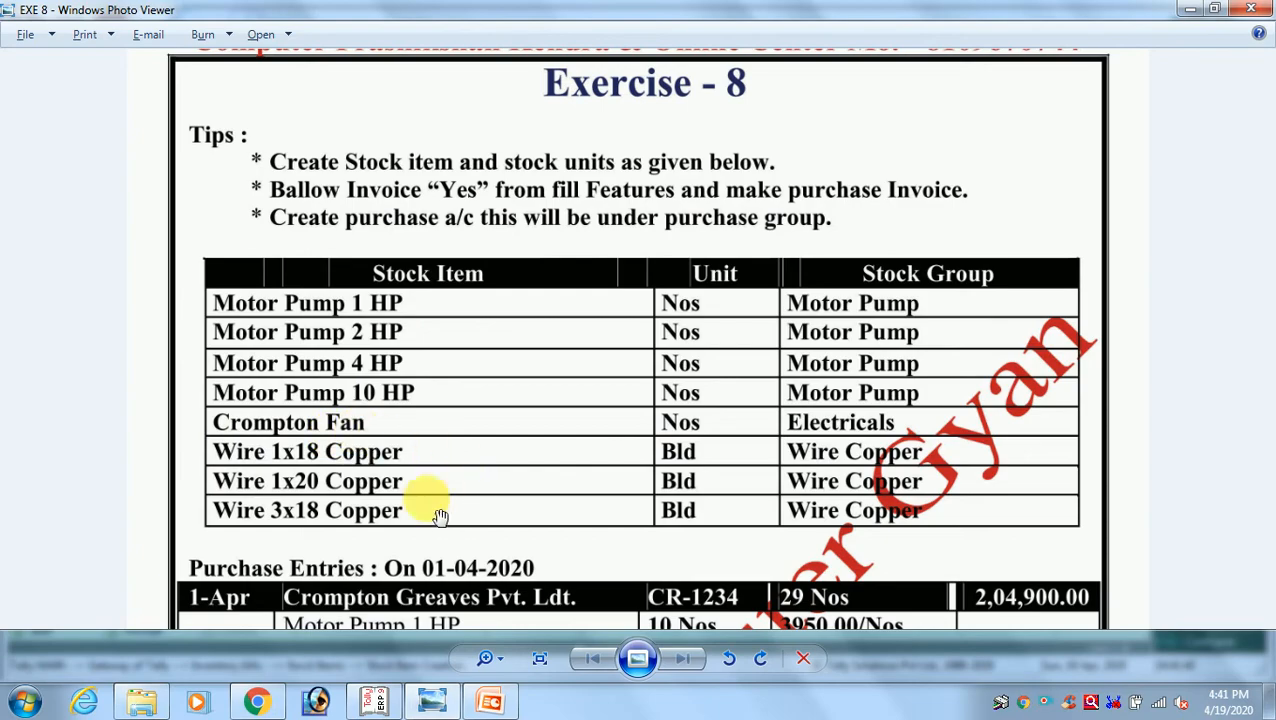
{"action": "key", "text": "alt+Tab"}
{"action": "type", "text": "C"}
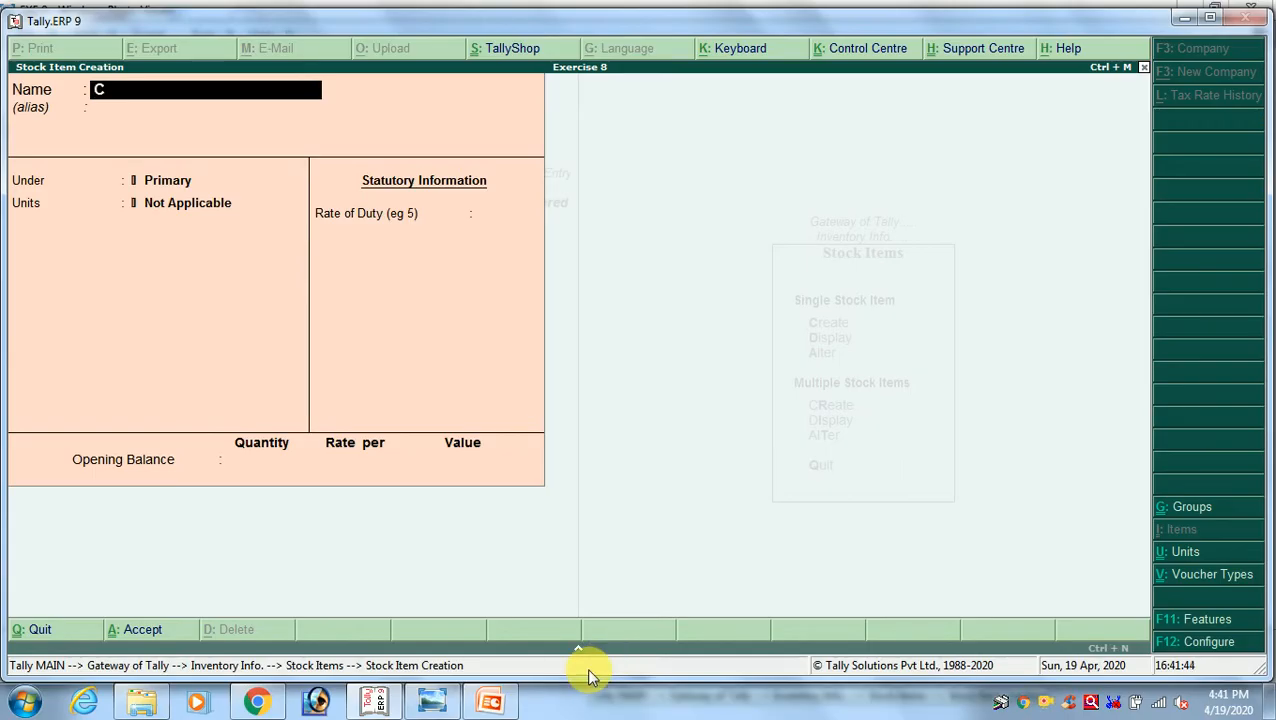
{"action": "type", "text": "ropton"}
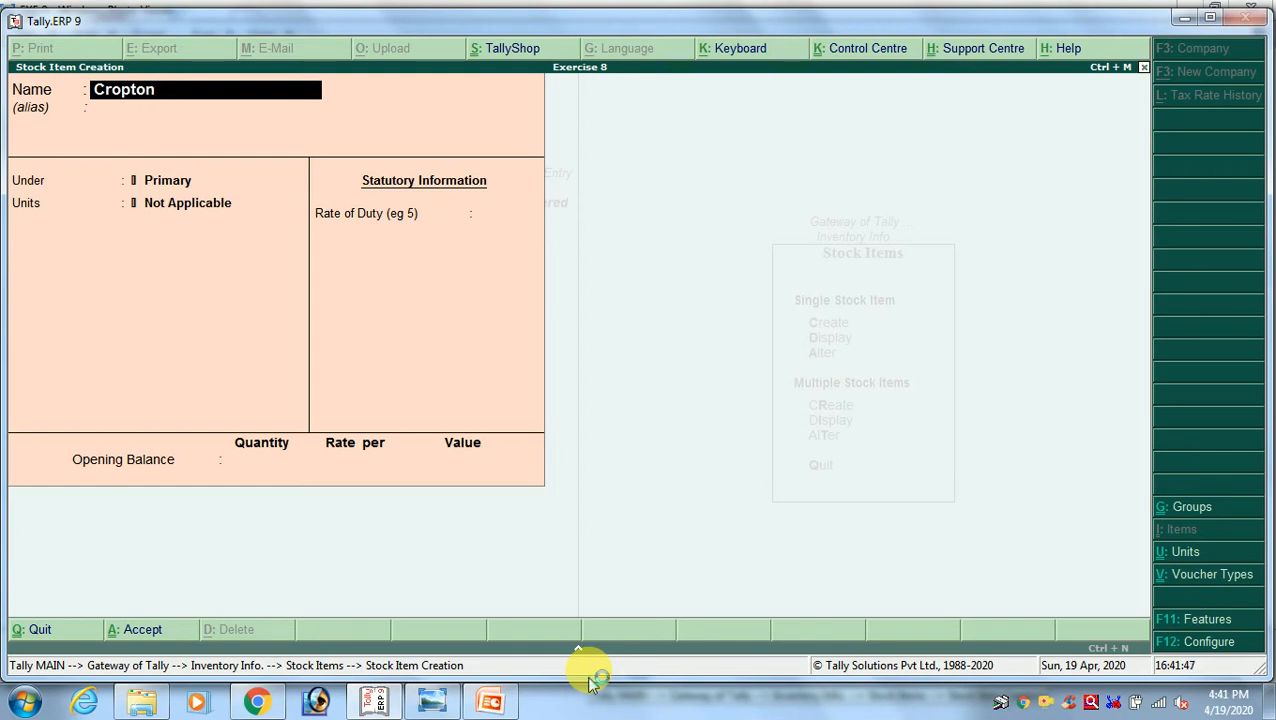
{"action": "key", "text": "BackSpace"}
{"action": "key", "text": "BackSpace"}
{"action": "key", "text": "BackSpace"}
{"action": "key", "text": "BackSpace"}
{"action": "key", "text": "BackSpace"}
{"action": "type", "text": "mptoo"}
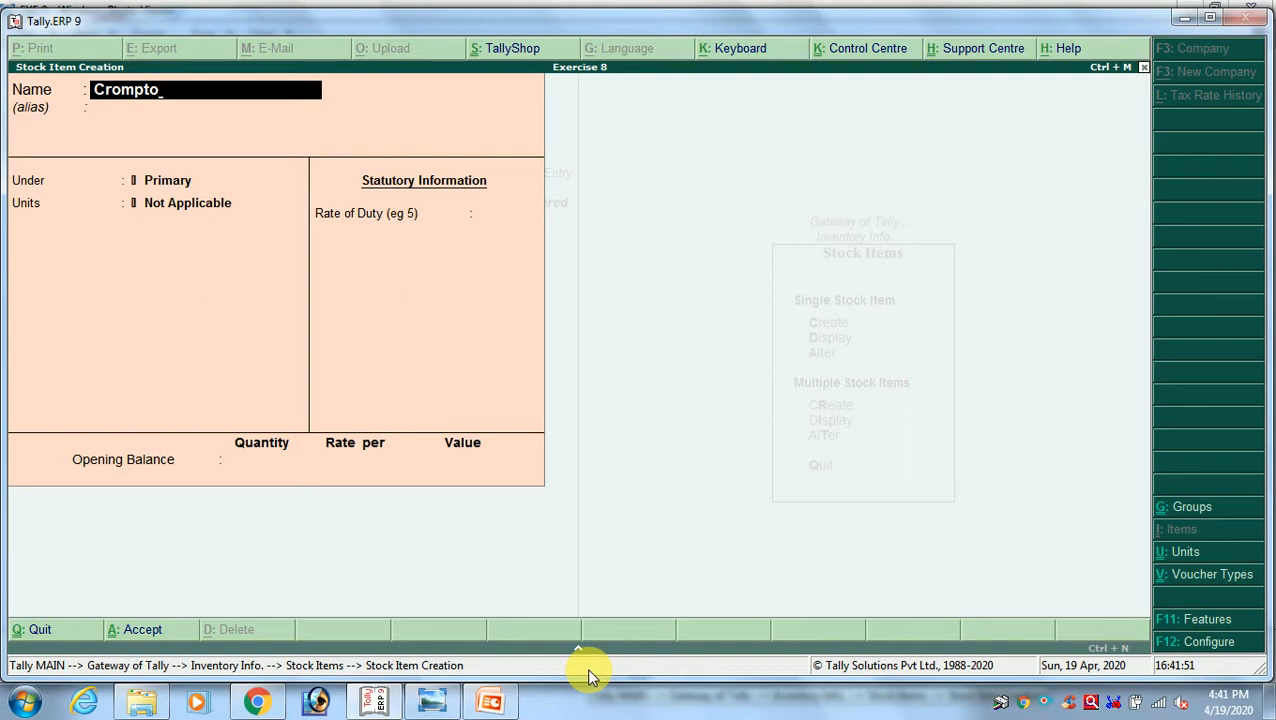
{"action": "type", "text": "n fan"}
{"action": "key", "text": "Return"}
{"action": "key", "text": "Return"}
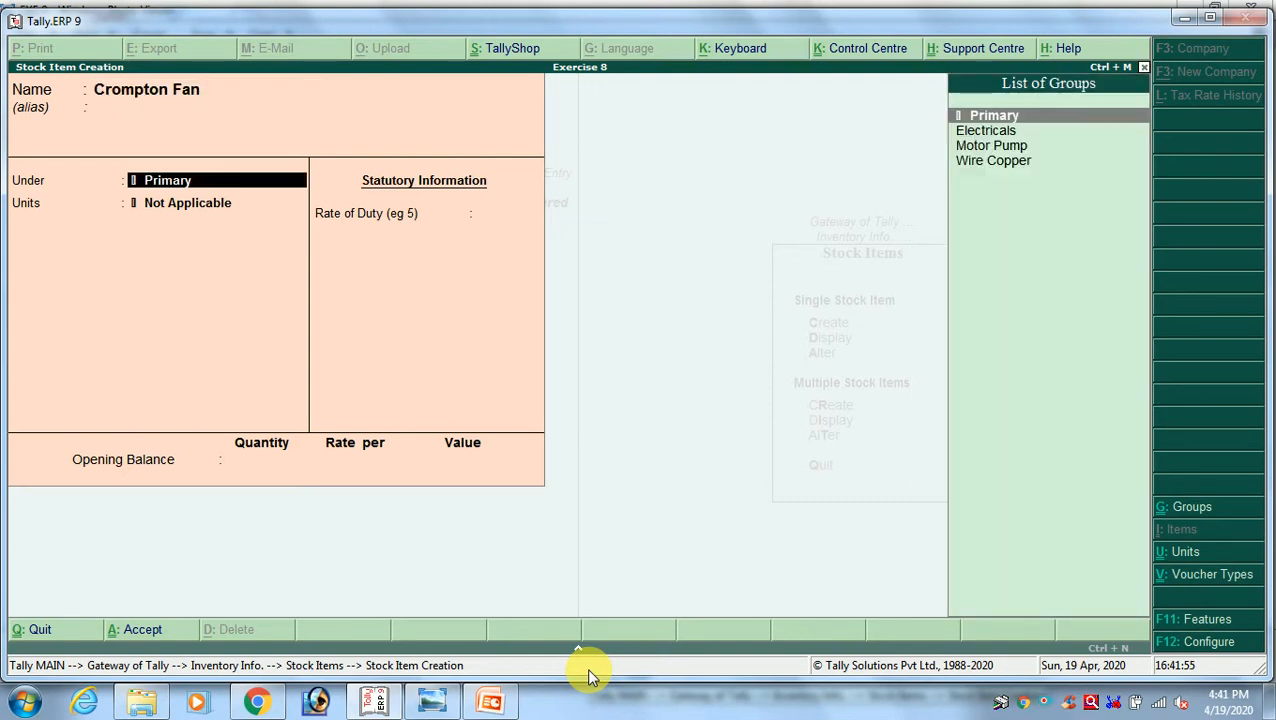
Check the exercise image for Crompton Fan's stock group and place the item under Electricals
{"action": "key", "text": "alt+Tab"}
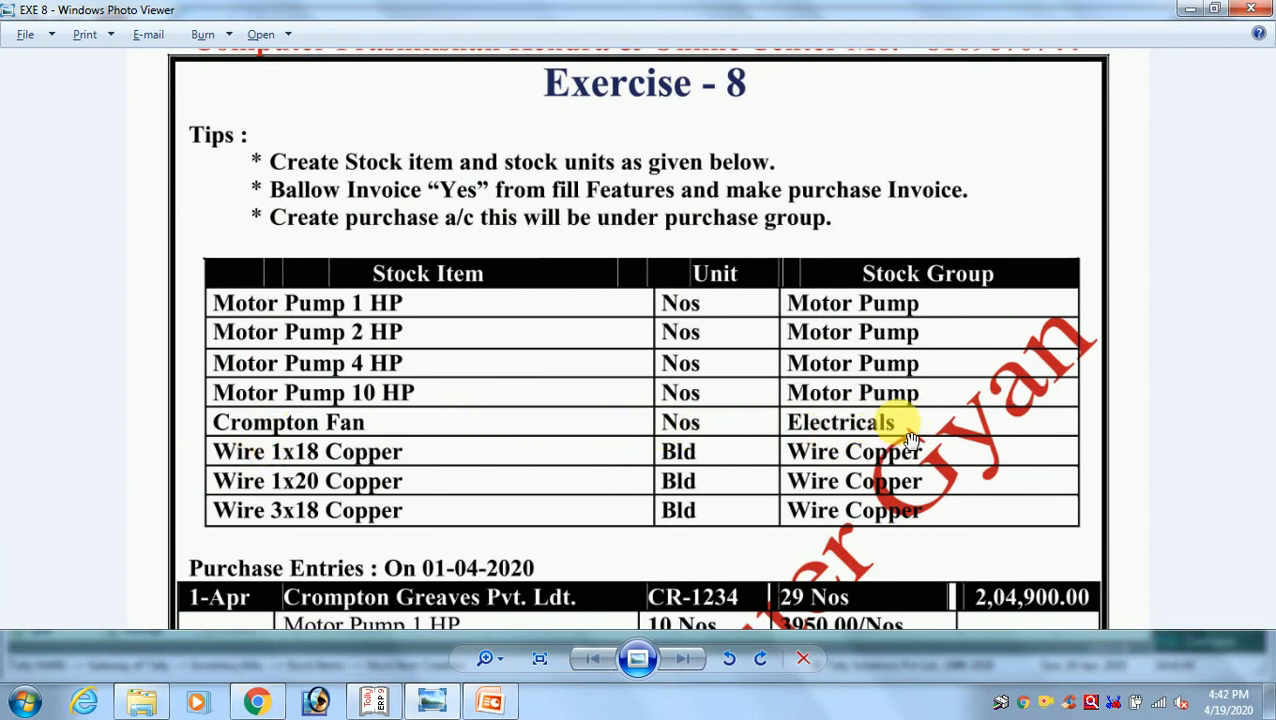
{"action": "key", "text": "alt+Tab"}
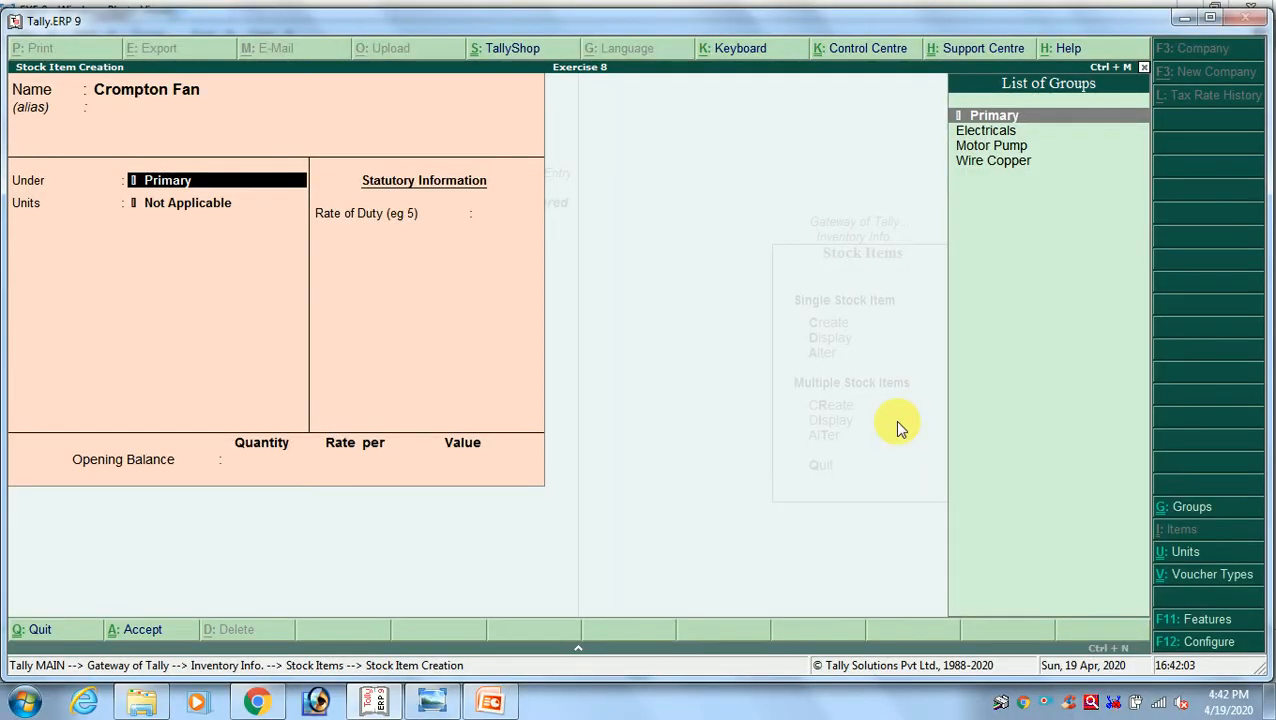
{"action": "type", "text": "E"}
{"action": "key", "text": "Return"}
Set the Crompton Fan item's unit to Nos and save it without an opening balance
{"action": "key", "text": "Down"}
{"action": "key", "text": "Down"}
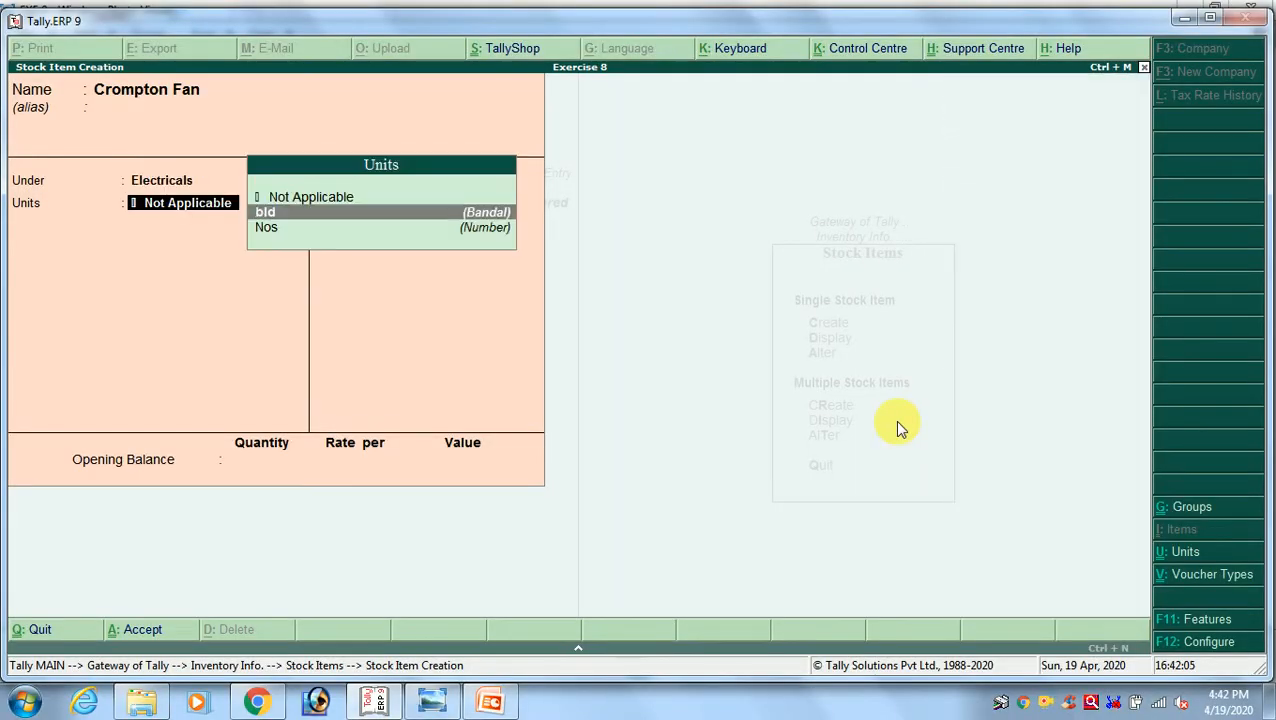
{"action": "key", "text": "Return"}
{"action": "key", "text": "Return"}
{"action": "key", "text": "Return"}
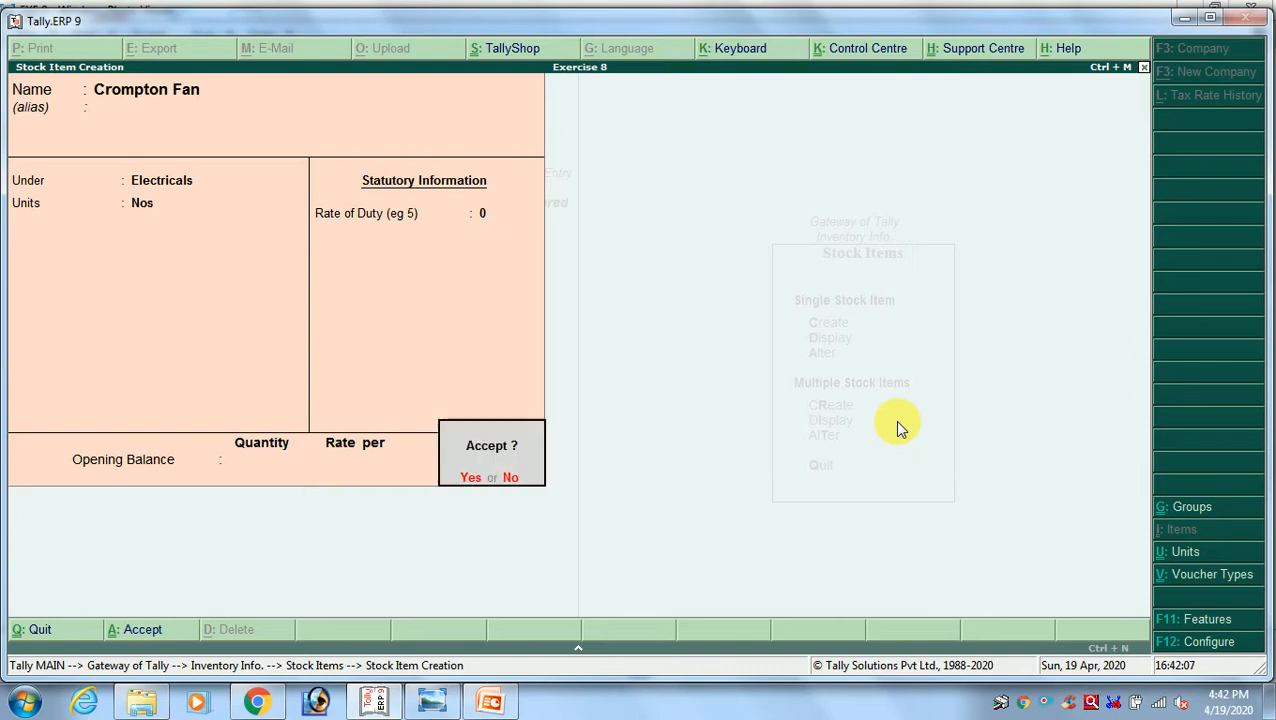
{"action": "key", "text": "Return"}
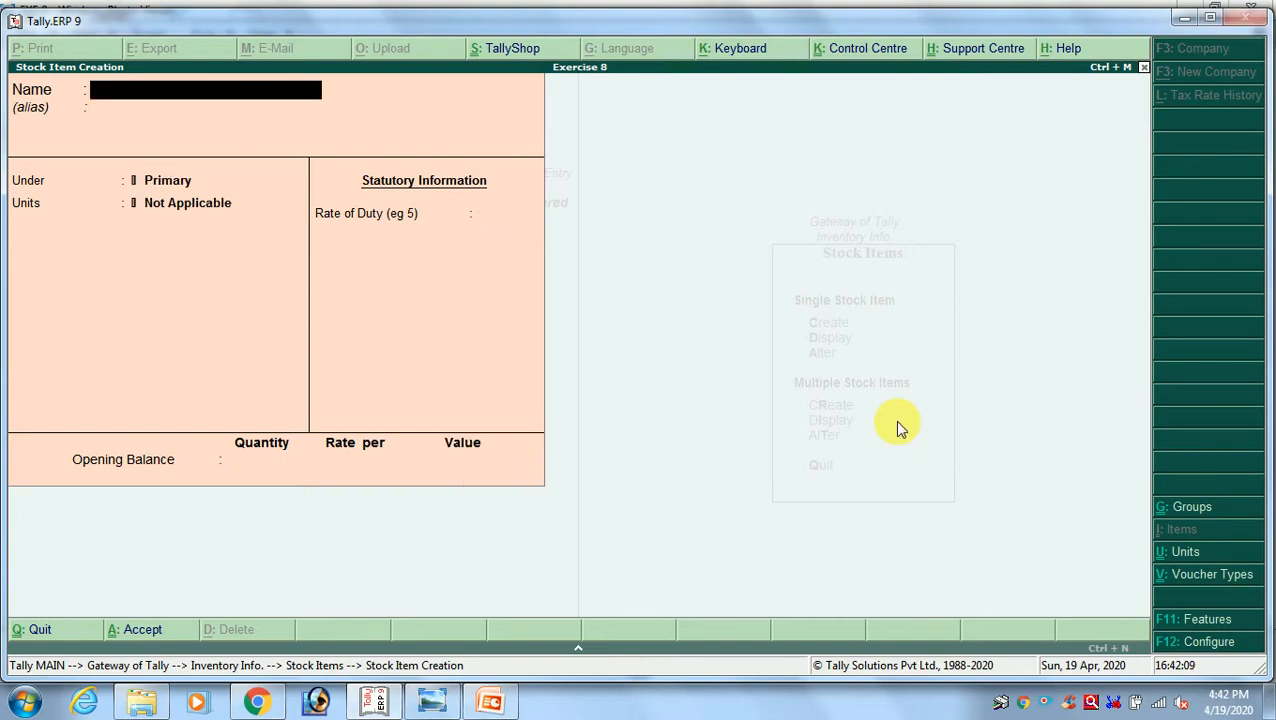
Look up the first wire item in the exercise image and name the new stock item Wire 1 x 18 Copper
{"action": "key", "text": "alt+Tab"}
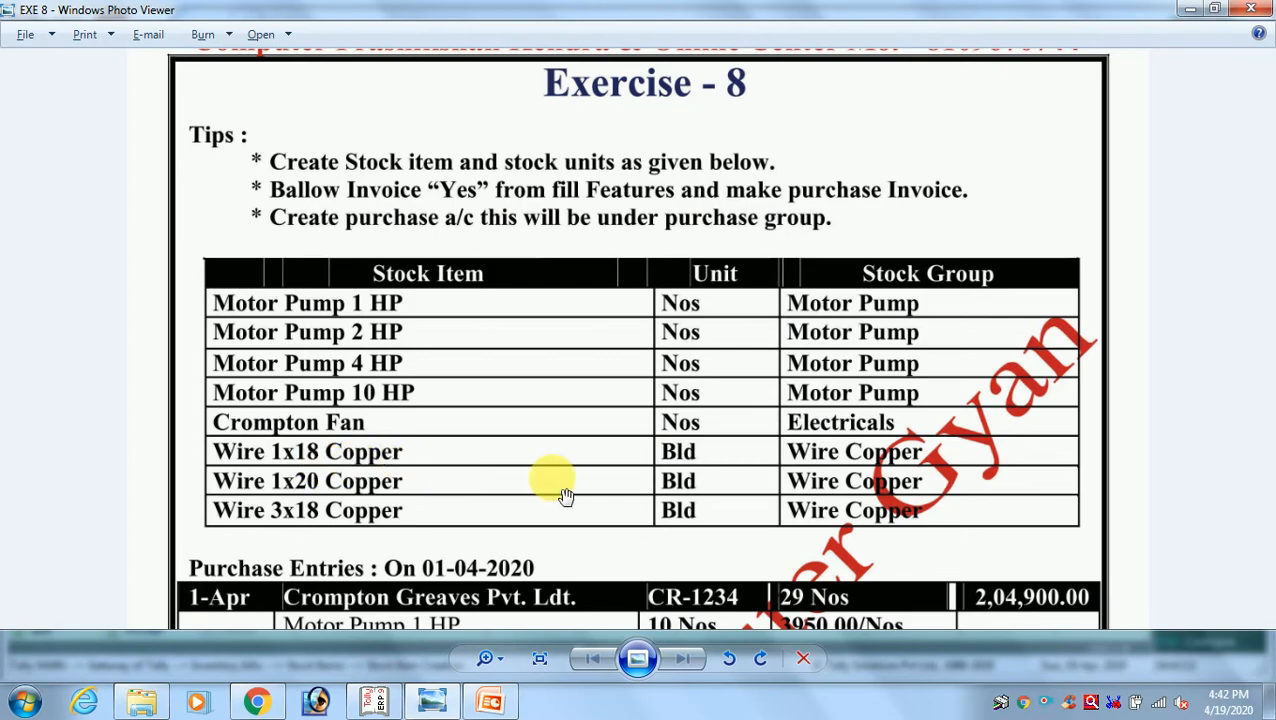
{"action": "key", "text": "alt+Tab"}
{"action": "type", "text": "W"}
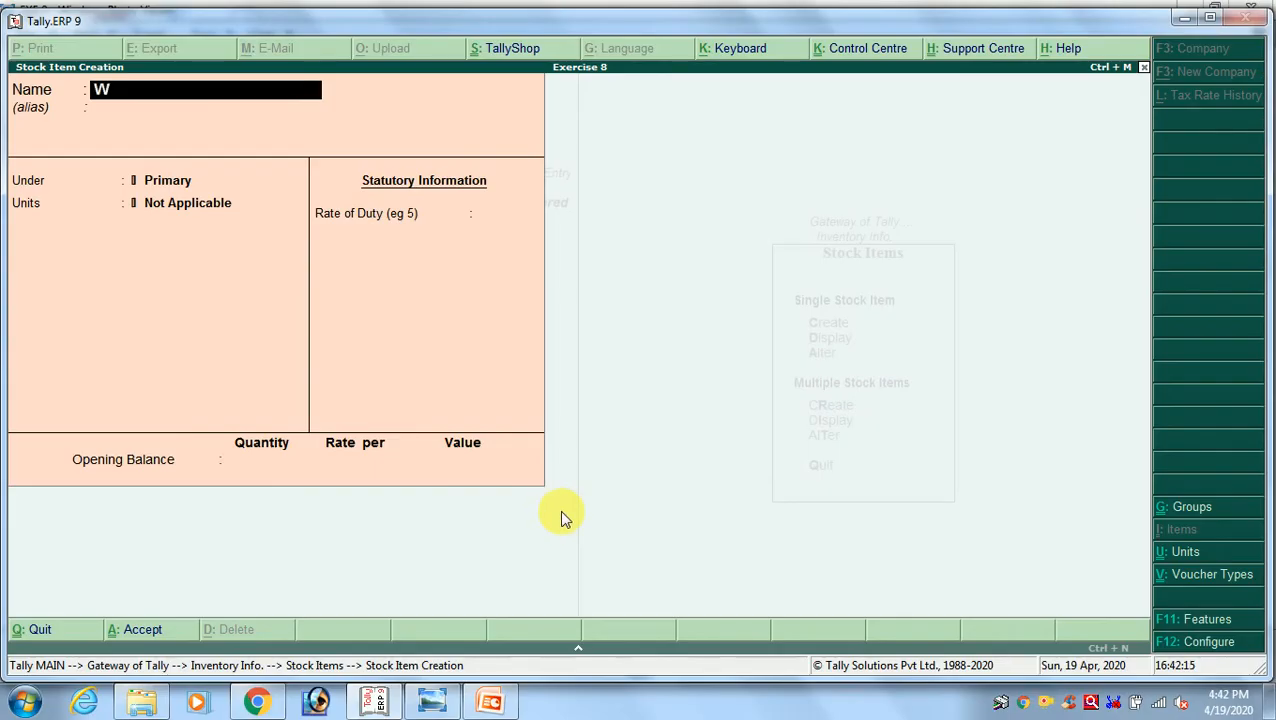
{"action": "type", "text": "ire 1 x 18 Copper"}
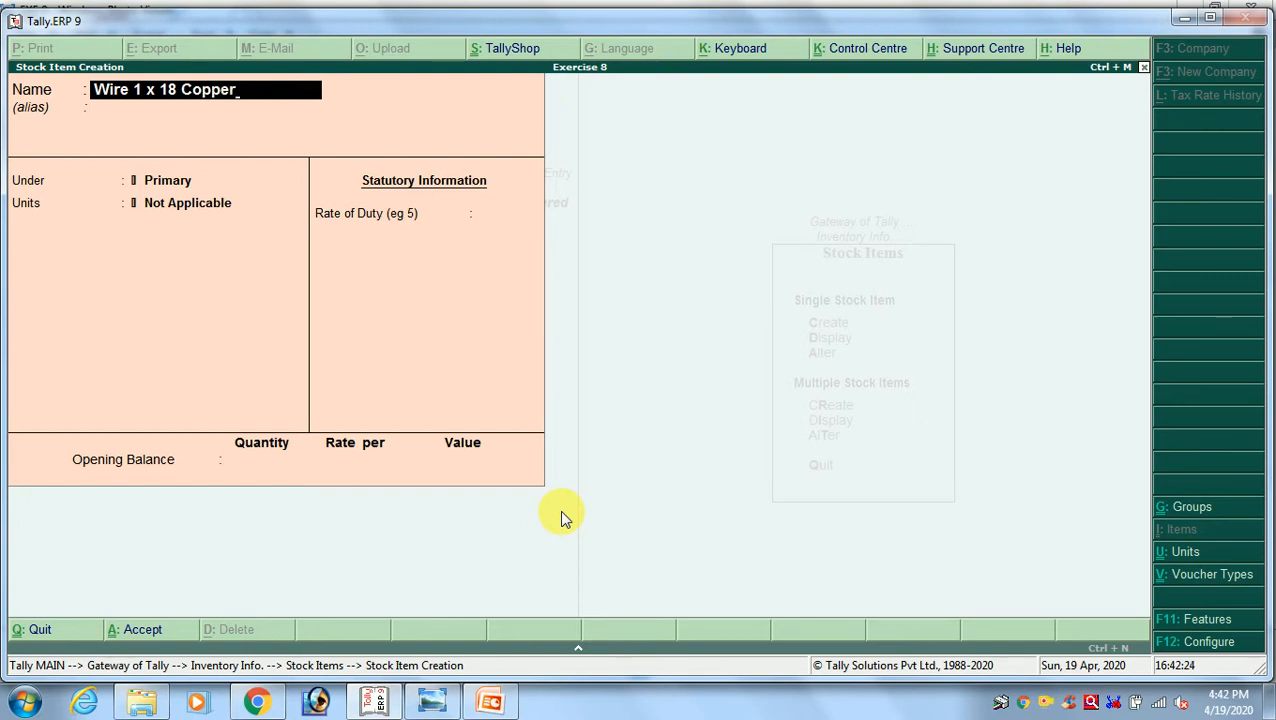
{"action": "key", "text": "Return"}
{"action": "key", "text": "Return"}
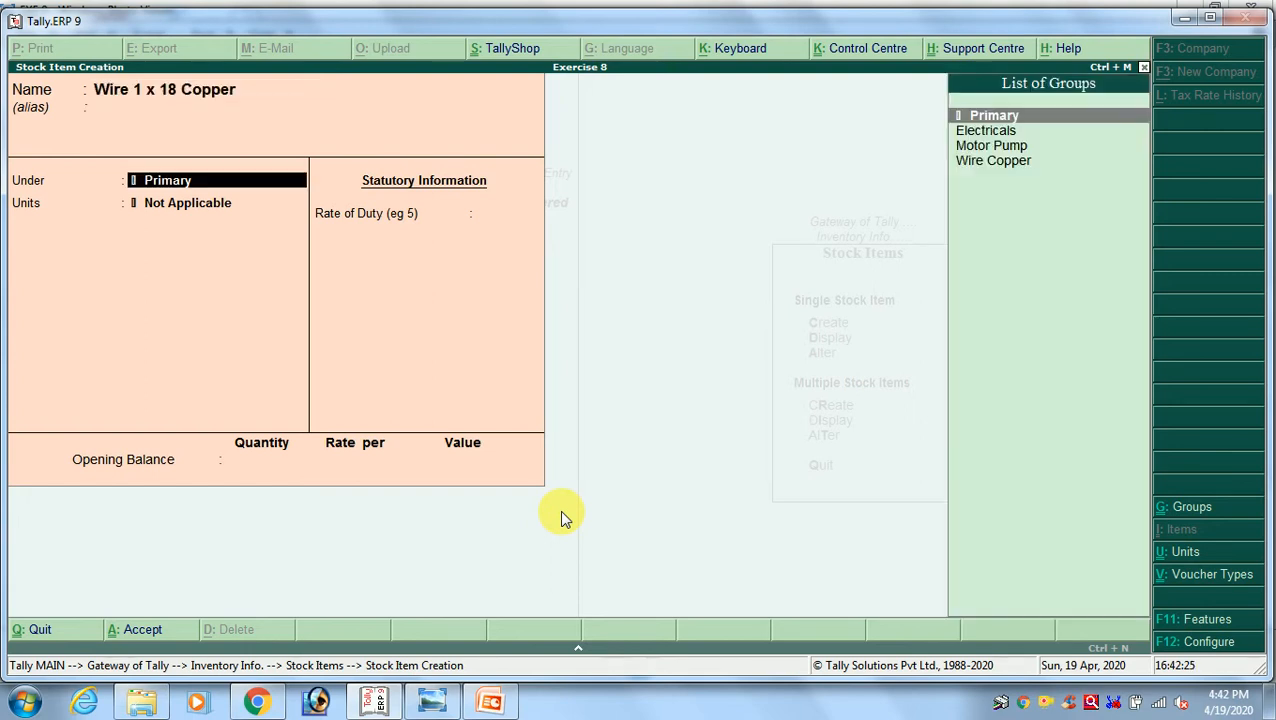
Place the Wire 1 x 18 Copper item under the Wire Copper stock group
{"action": "key", "text": "Down"}
{"action": "key", "text": "Down"}
{"action": "key", "text": "Down"}
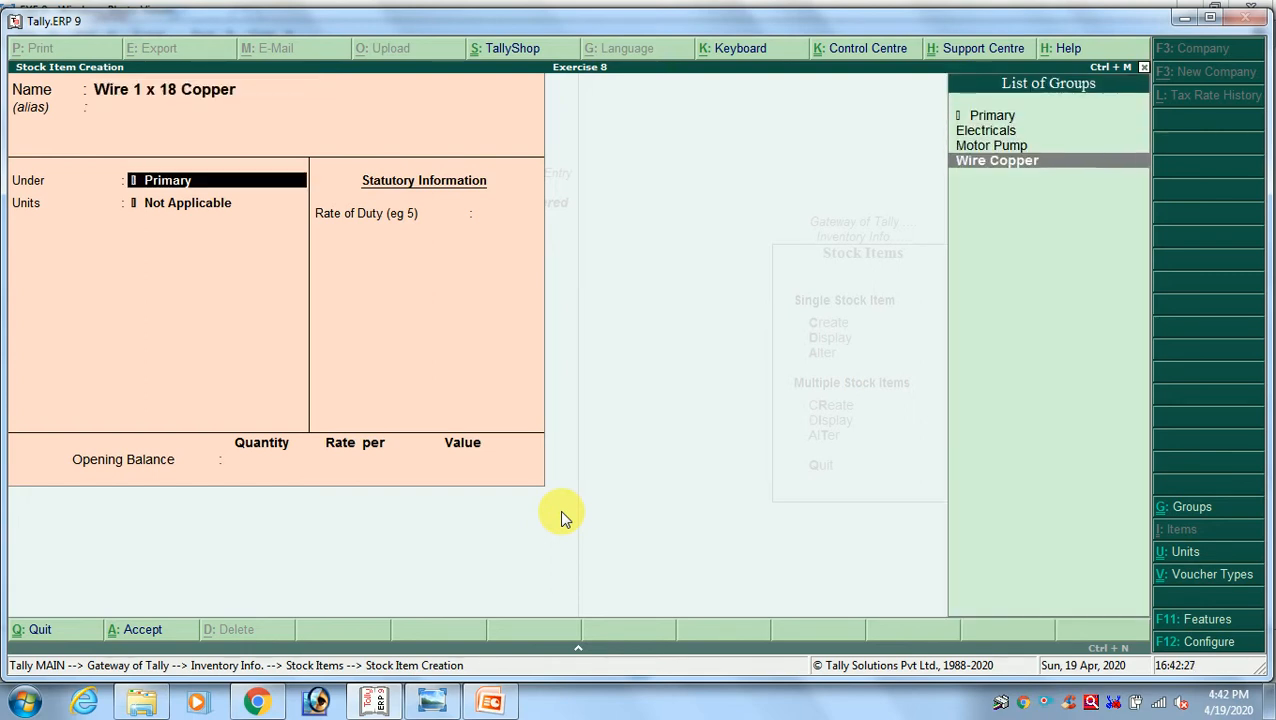
{"action": "key", "text": "Return"}
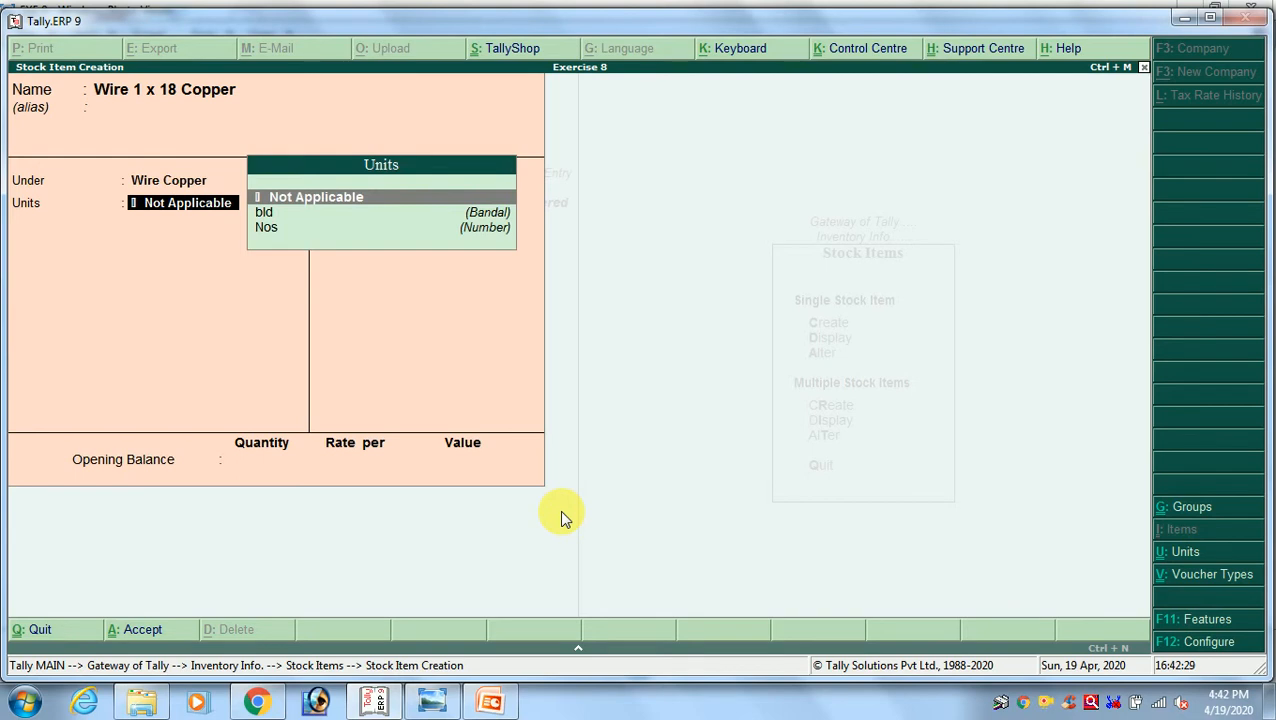
Set the Wire 1 x 18 Copper item's unit to bld and save it without an opening balance
{"action": "key", "text": "Down"}
{"action": "key", "text": "Return"}
{"action": "key", "text": "Return"}
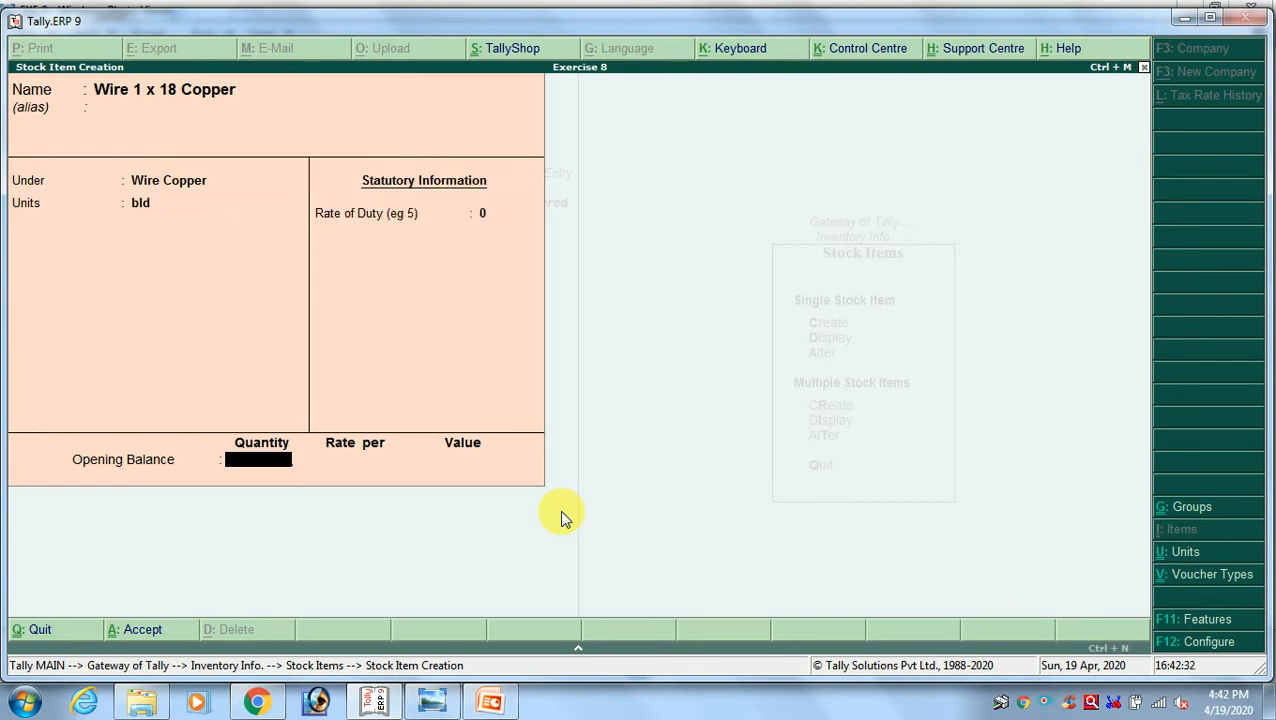
{"action": "key", "text": "Return"}
{"action": "key", "text": "Return"}
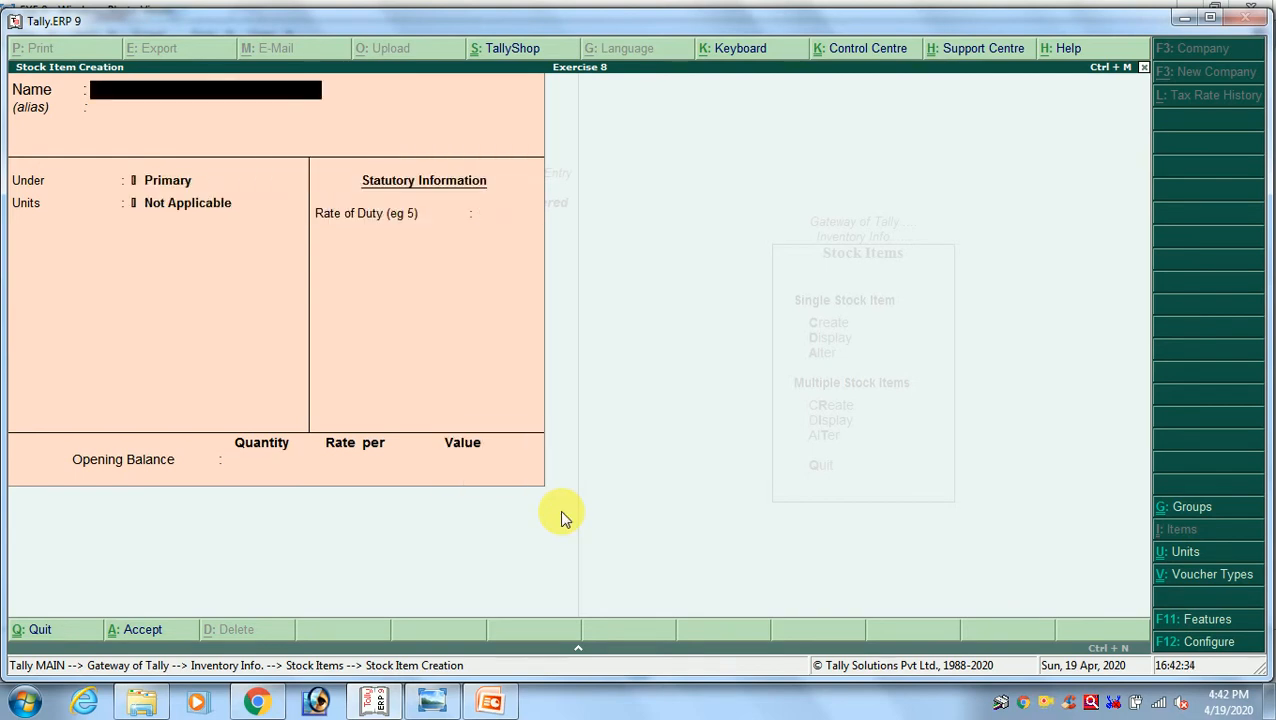
Name the next stock item Wire 1 x 20 Copper, checking its size in the exercise image
{"action": "type", "text": "Wor"}
{"action": "key", "text": "BackSpace"}
{"action": "type", "text": "ire"}
{"action": "key", "text": "alt+Tab"}
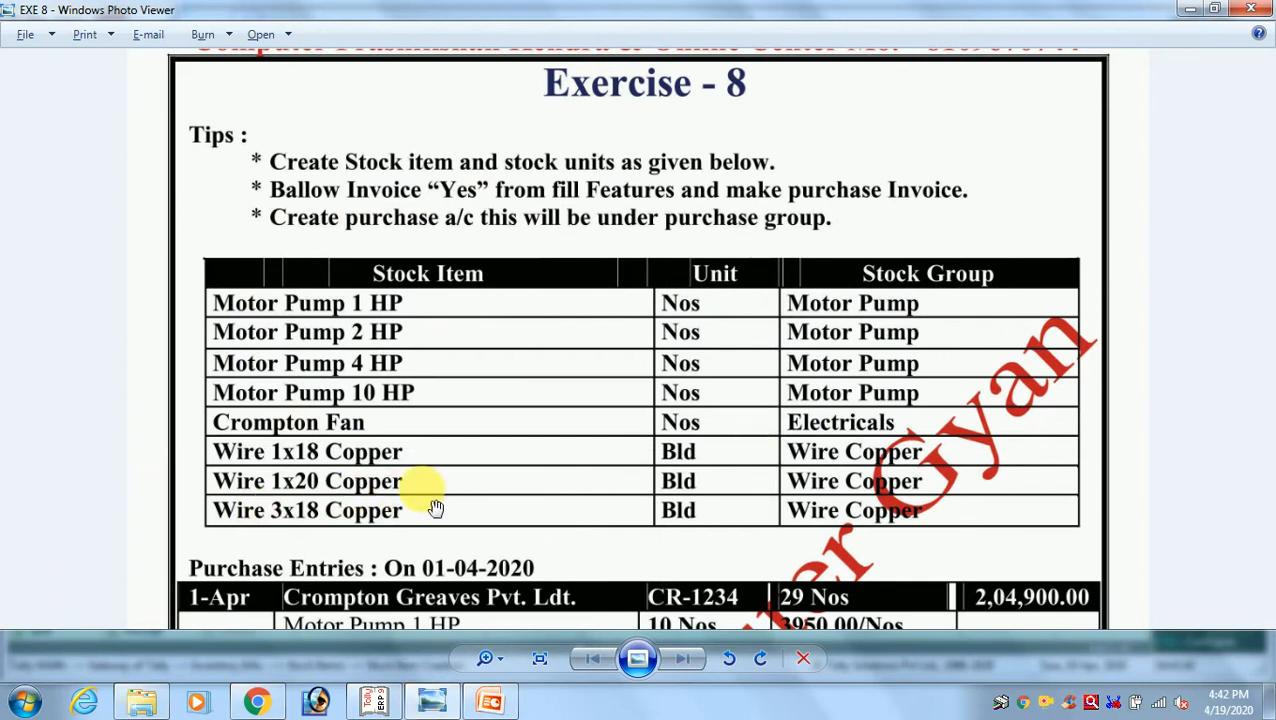
{"action": "key", "text": "alt+Tab"}
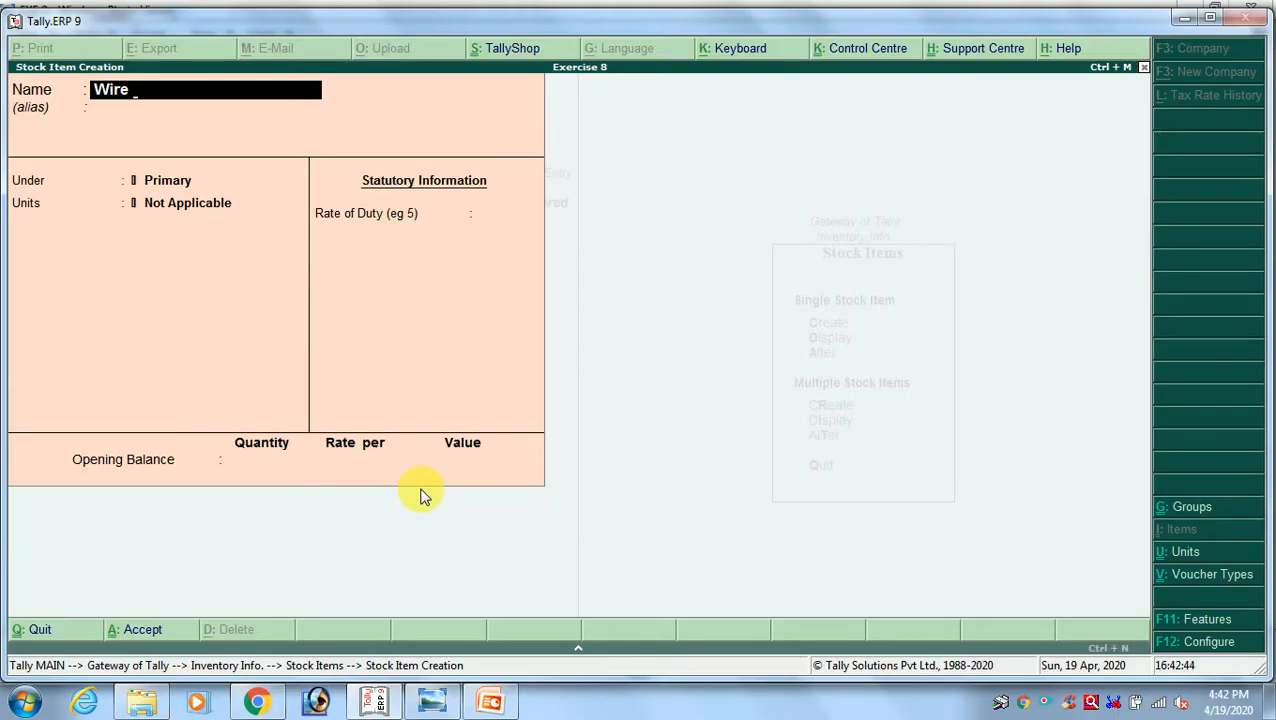
{"action": "type", "text": "1 x 20 Copperr"}
{"action": "key", "text": "BackSpace"}
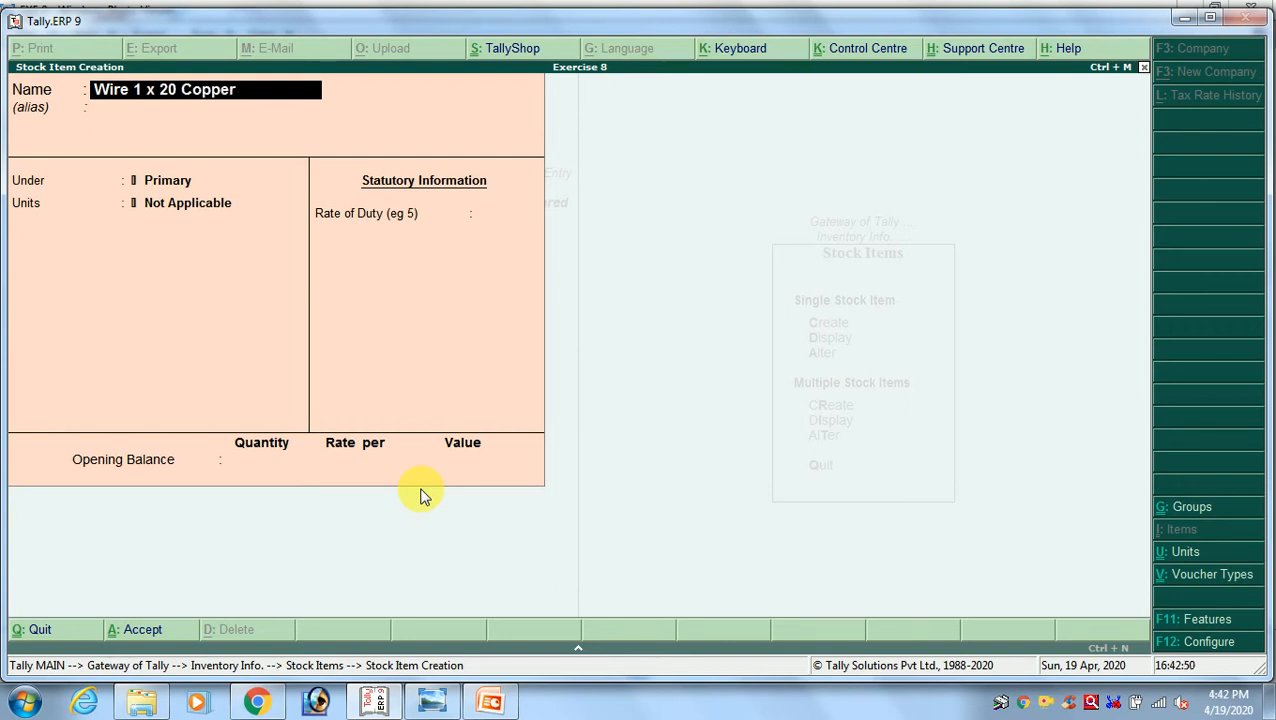
{"action": "key", "text": "Return"}
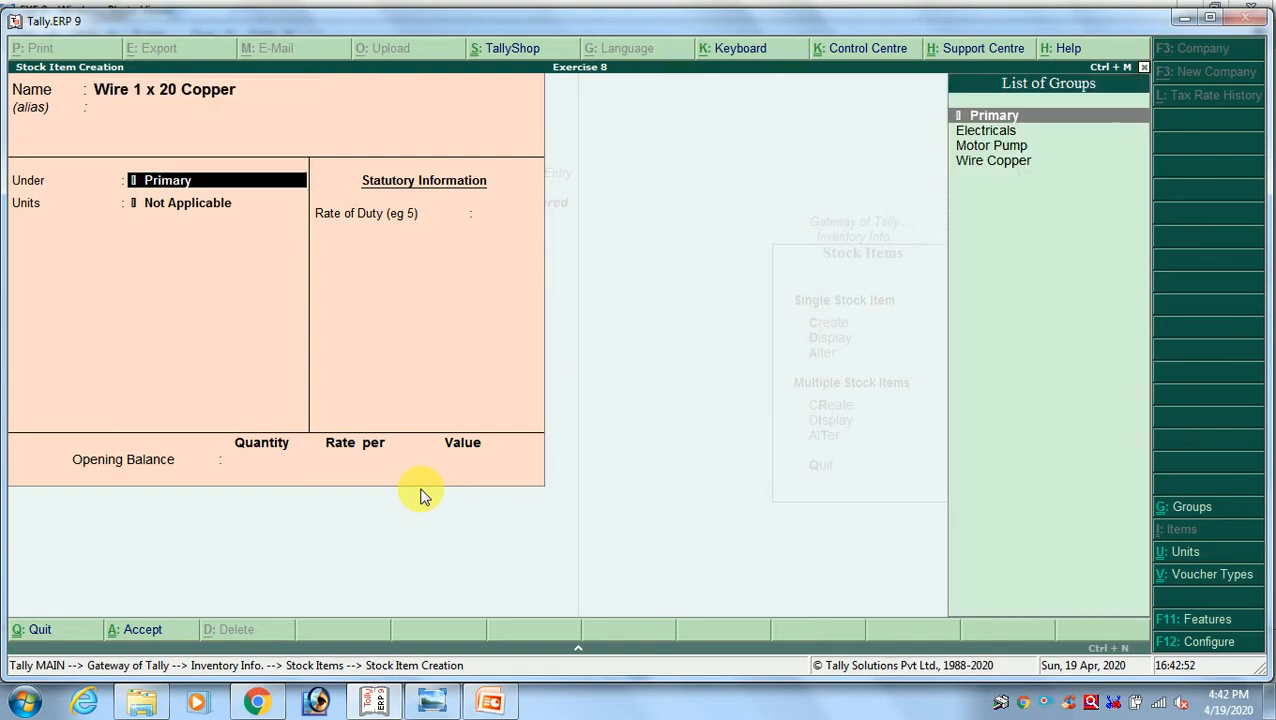
Place the Wire 1 x 20 Copper item under the Wire Copper stock group
{"action": "key", "text": "Down"}
{"action": "key", "text": "Down"}
{"action": "key", "text": "Down"}
{"action": "key", "text": "Return"}
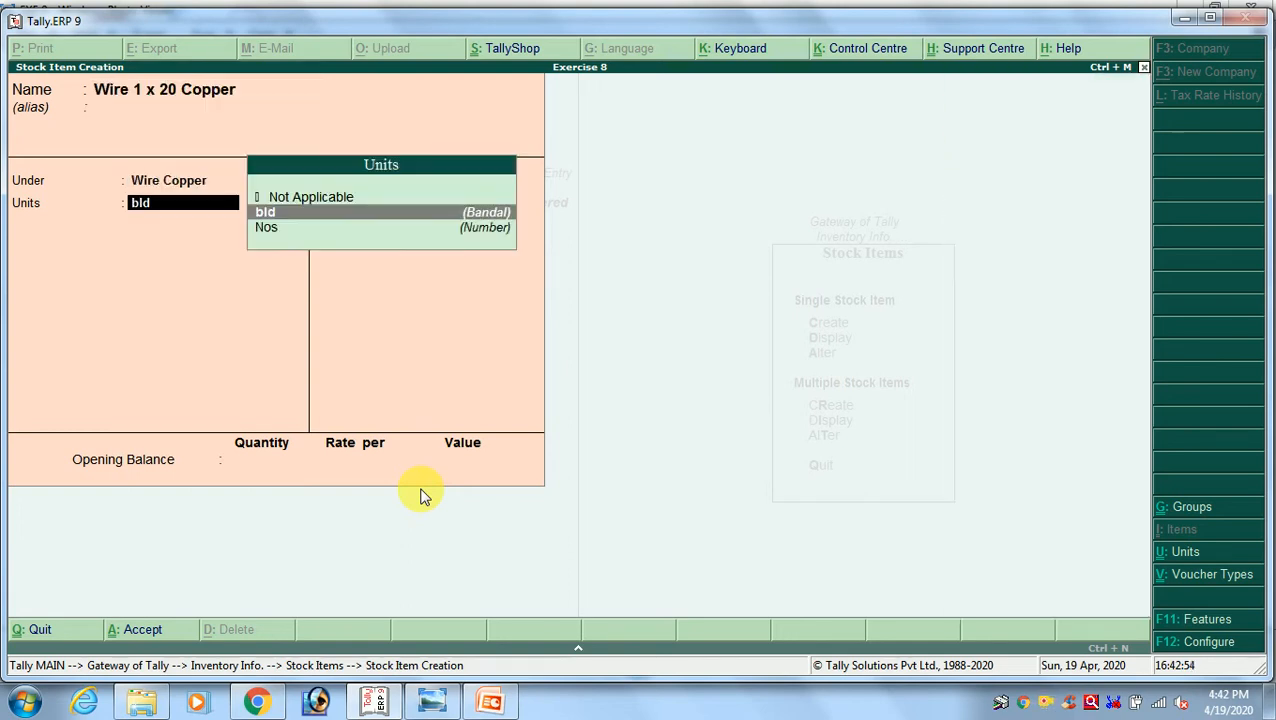
Set the Wire 1 x 20 Copper item's unit to bld and save it without an opening balance
{"action": "key", "text": "Return"}
{"action": "key", "text": "Return"}
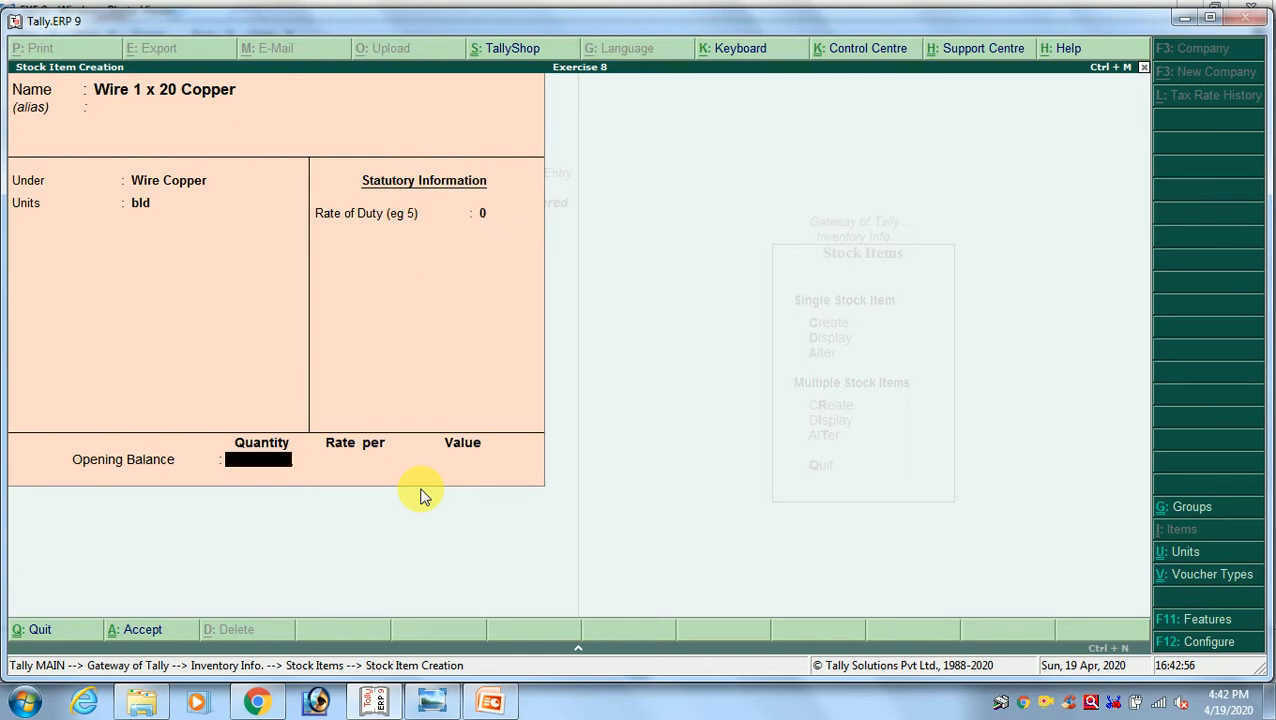
{"action": "key", "text": "Return"}
{"action": "key", "text": "Return"}
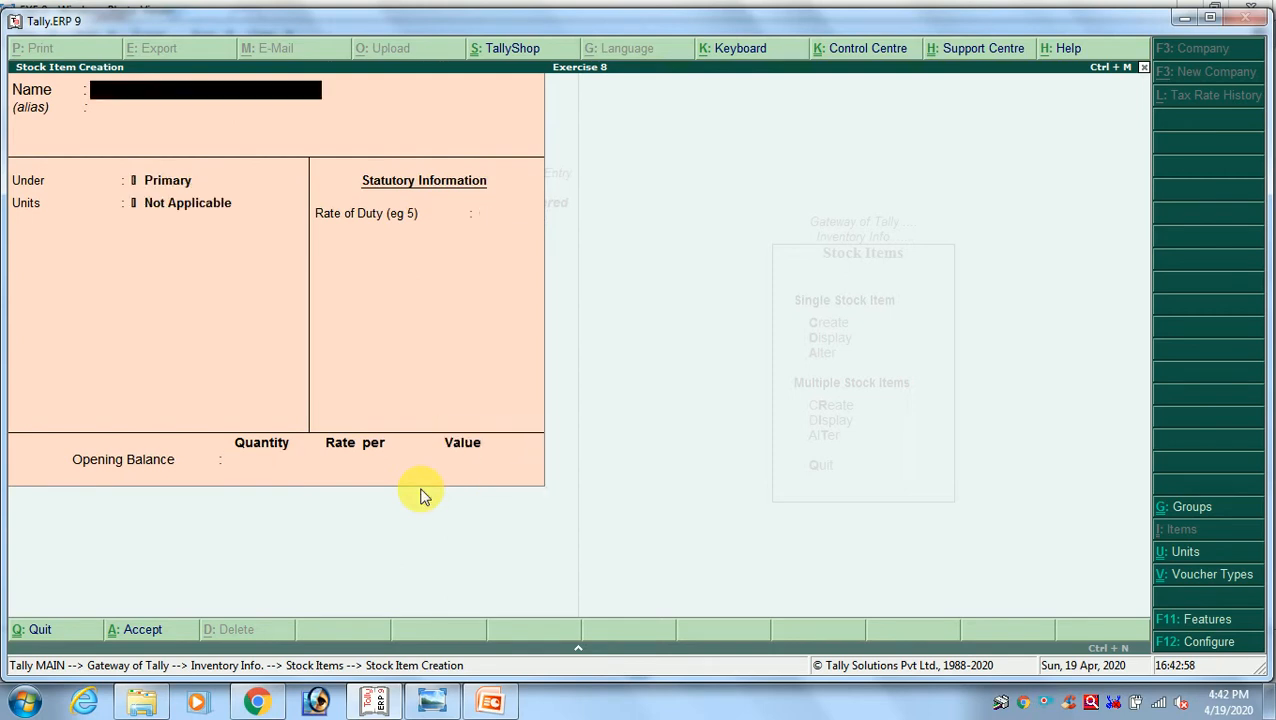
Name the next stock item Wire 3 x 20 Copper after checking the last wire entry in the exercise image
{"action": "key", "text": "alt+Tab"}
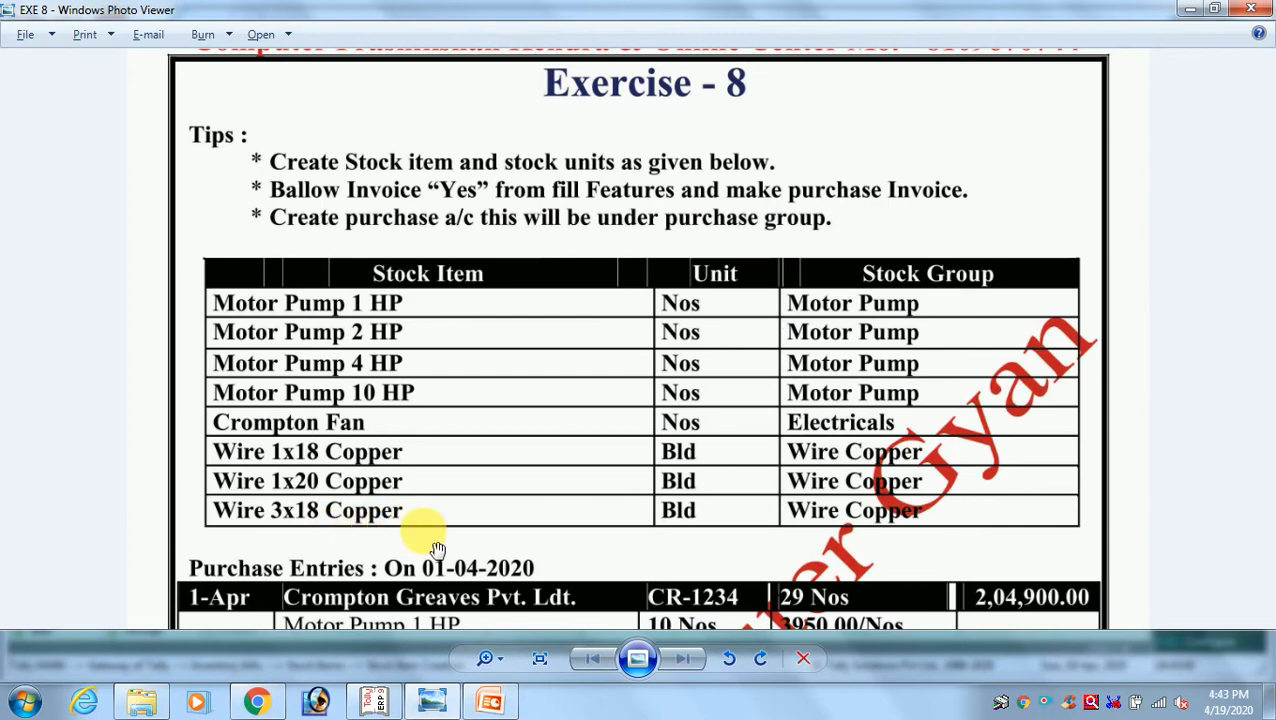
{"action": "key", "text": "alt+Tab"}
{"action": "type", "text": "W"}
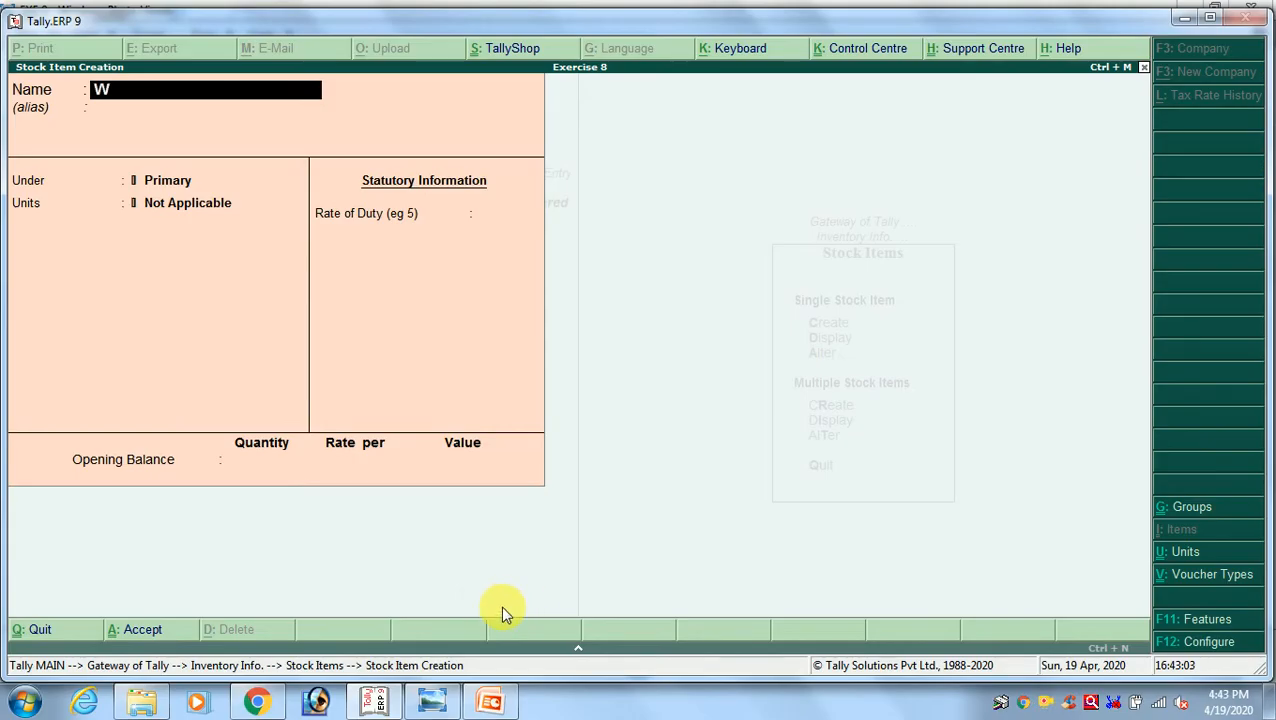
{"action": "type", "text": "ire 3 x 20 Copper"}
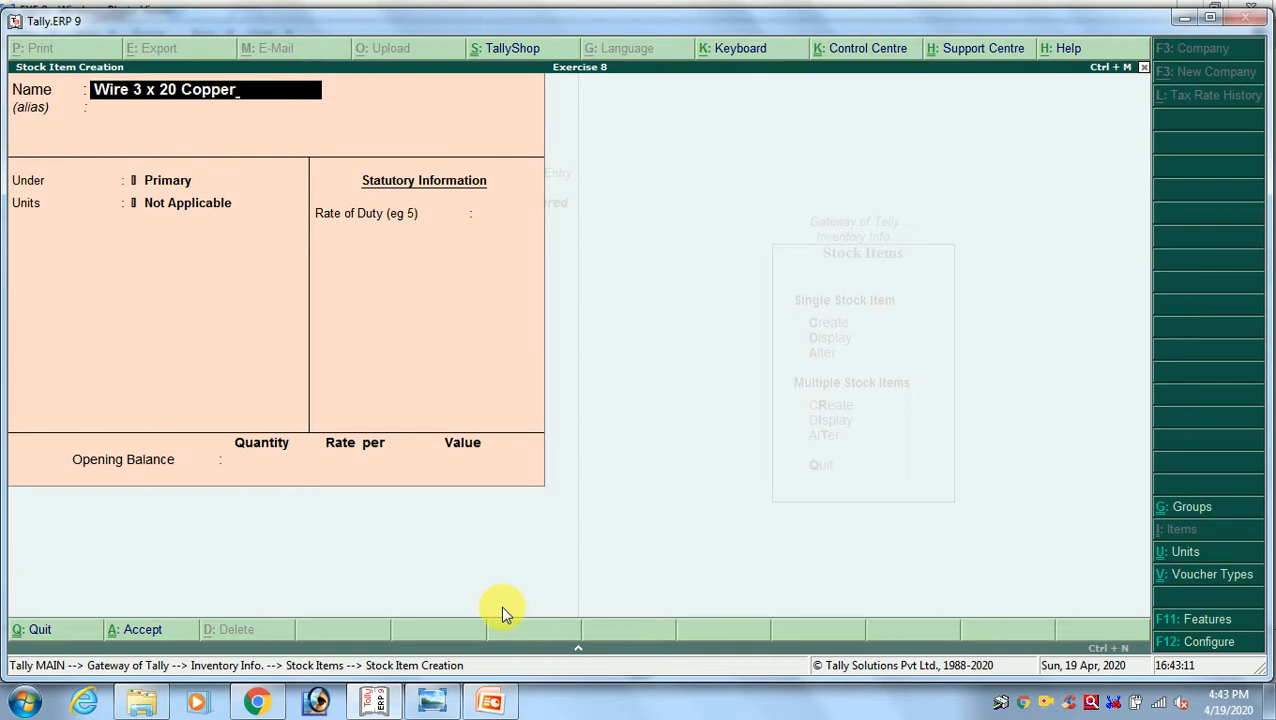
{"action": "key", "text": "Return"}
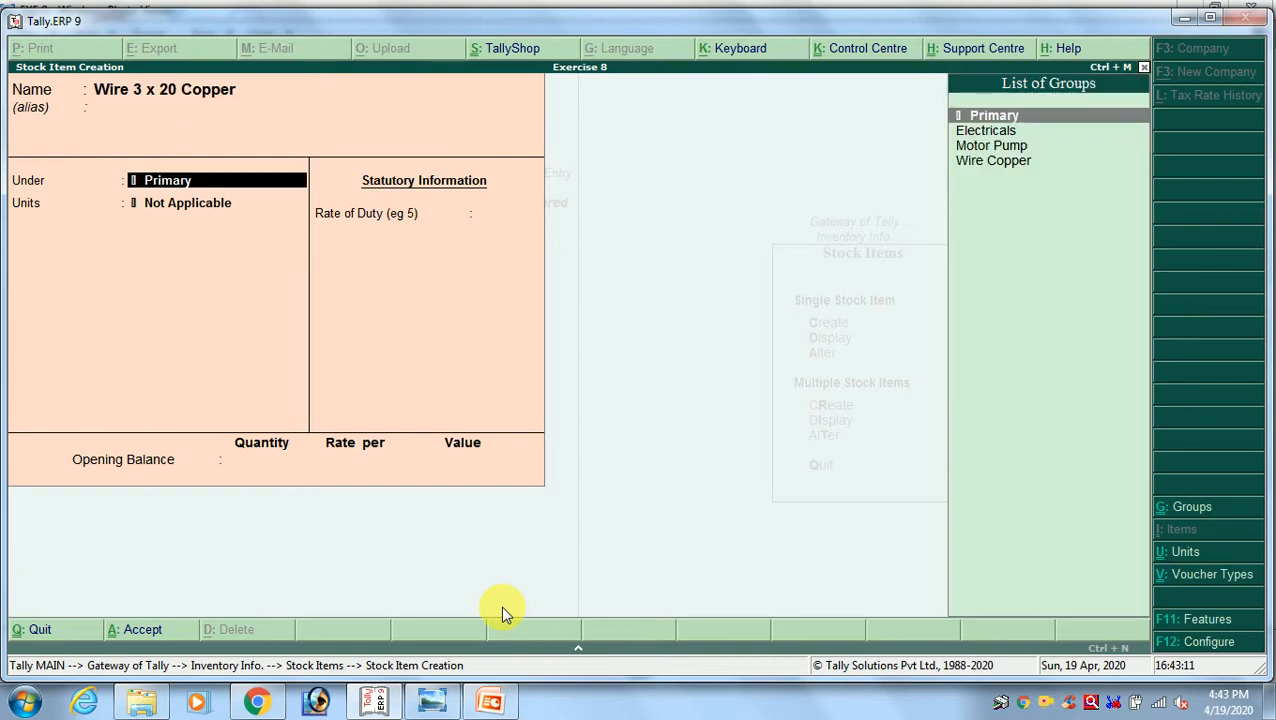
Place the Wire 3 x 20 Copper item under the Wire Copper stock group
{"action": "key", "text": "Down"}
{"action": "key", "text": "Down"}
{"action": "key", "text": "Down"}
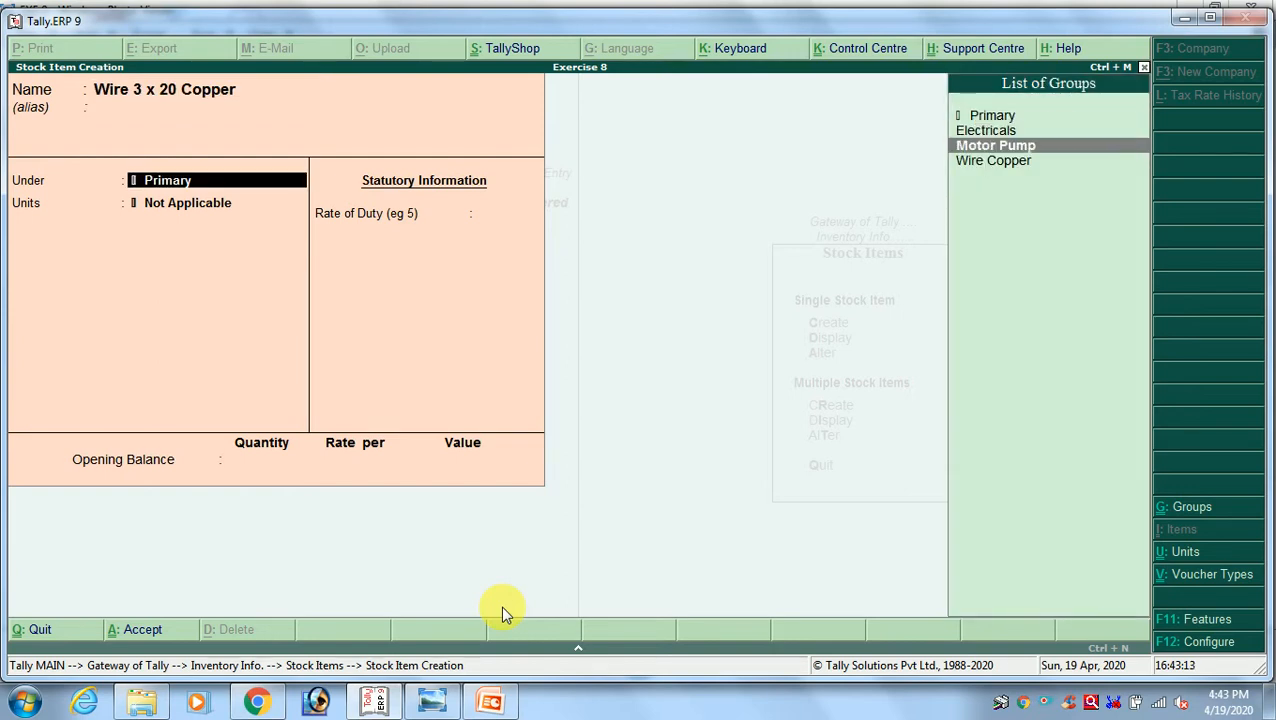
{"action": "key", "text": "Return"}
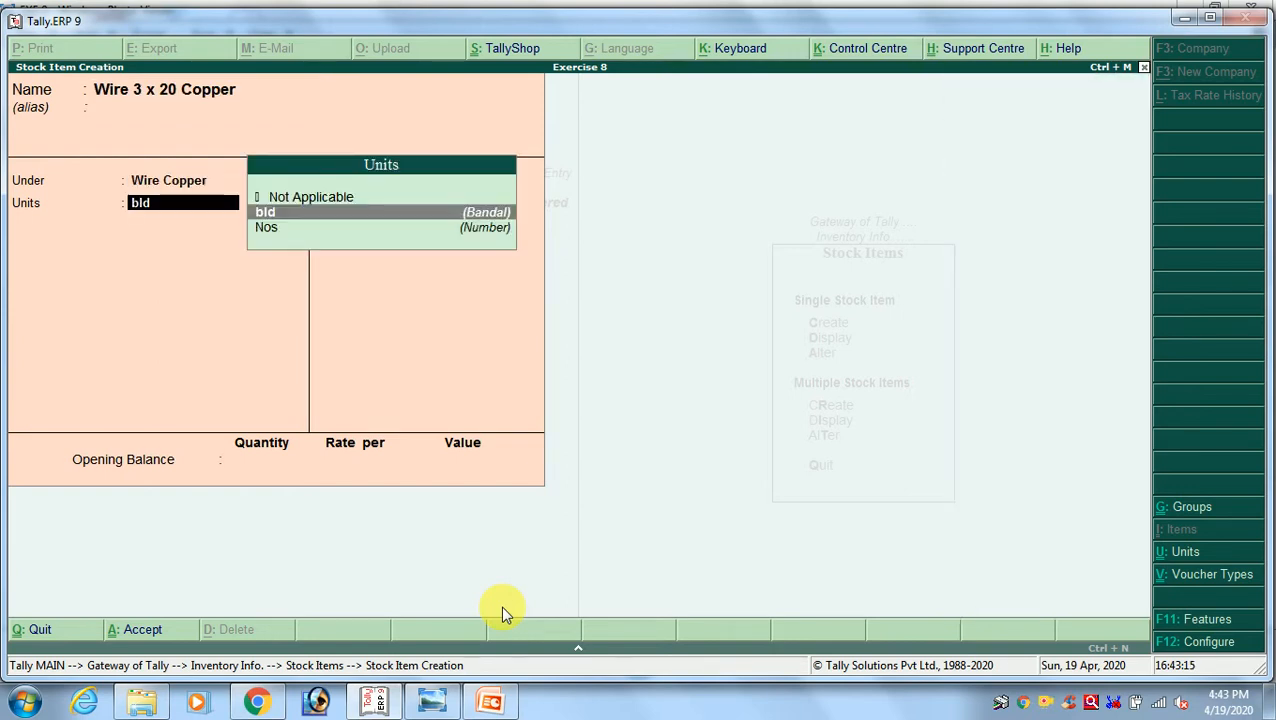
Set the Wire 3 x 20 Copper item's unit to bld and save it without an opening balance
{"action": "key", "text": "Return"}
{"action": "key", "text": "Return"}
{"action": "key", "text": "Return"}
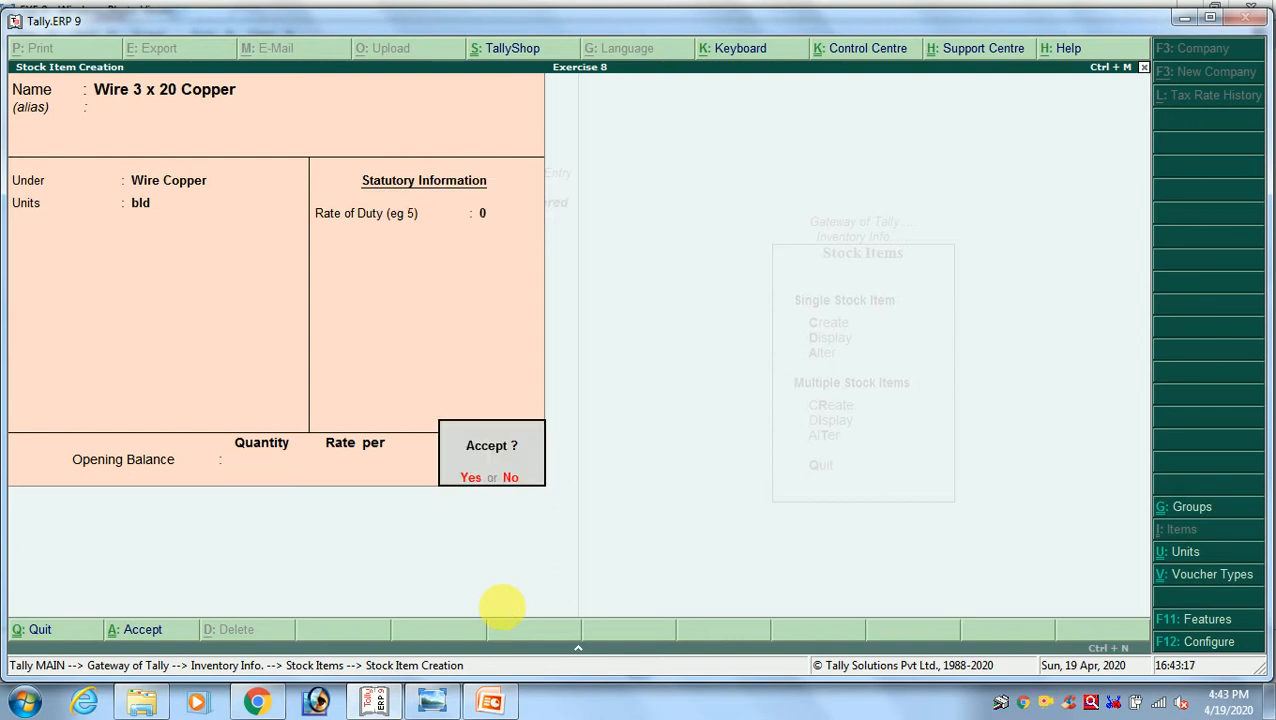
{"action": "key", "text": "y"}
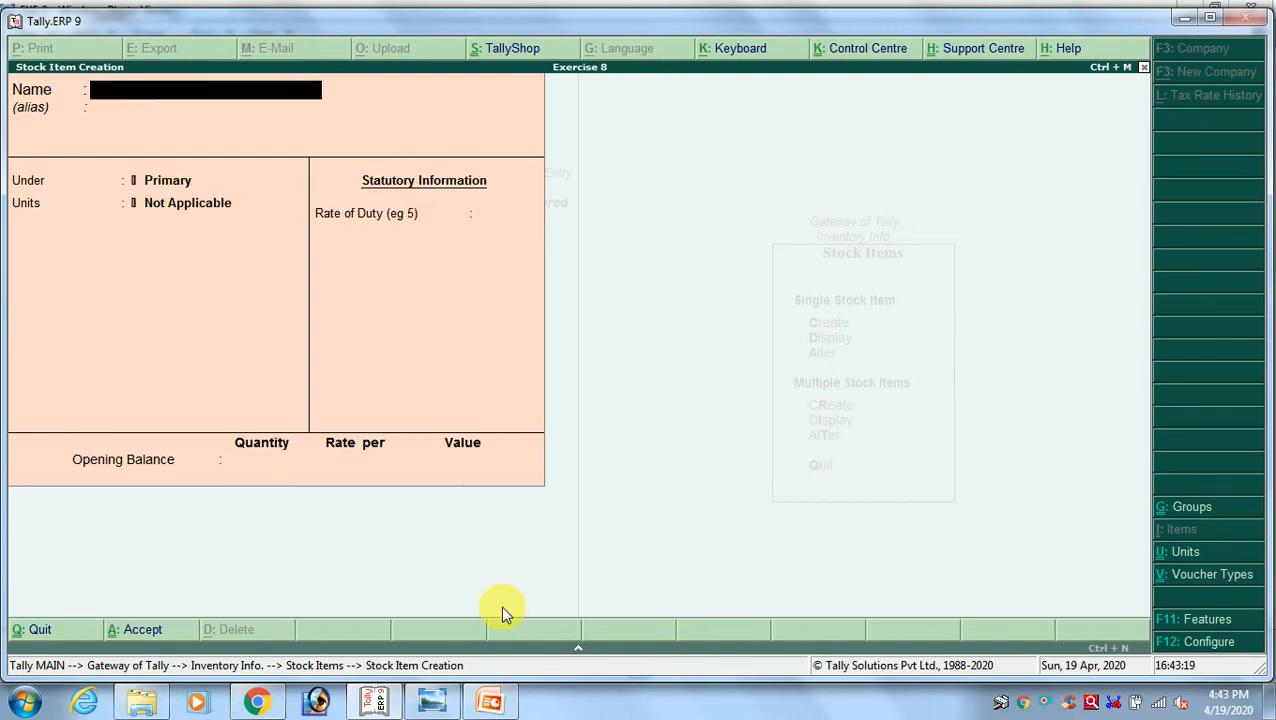
Leave stock item creation and open the creation form for a single accounting ledger
{"action": "key", "text": "Escape"}
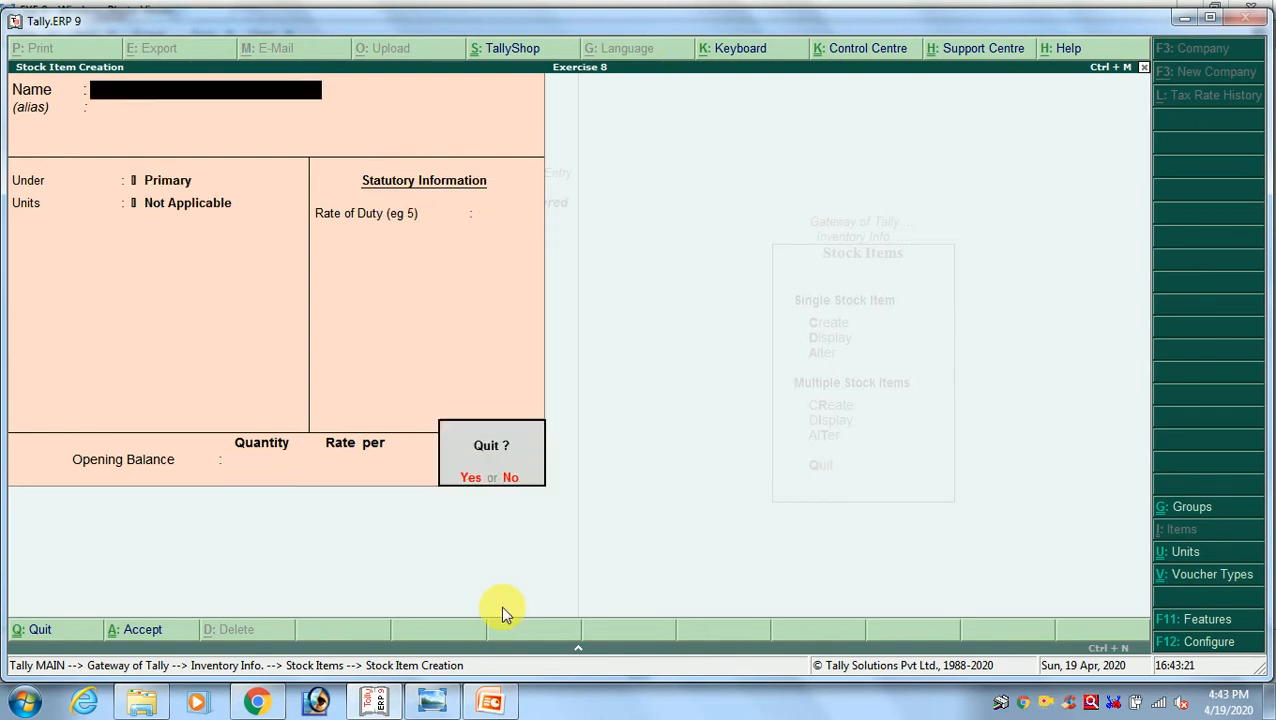
{"action": "key", "text": "y"}
{"action": "key", "text": "Escape"}
{"action": "key", "text": "Escape"}
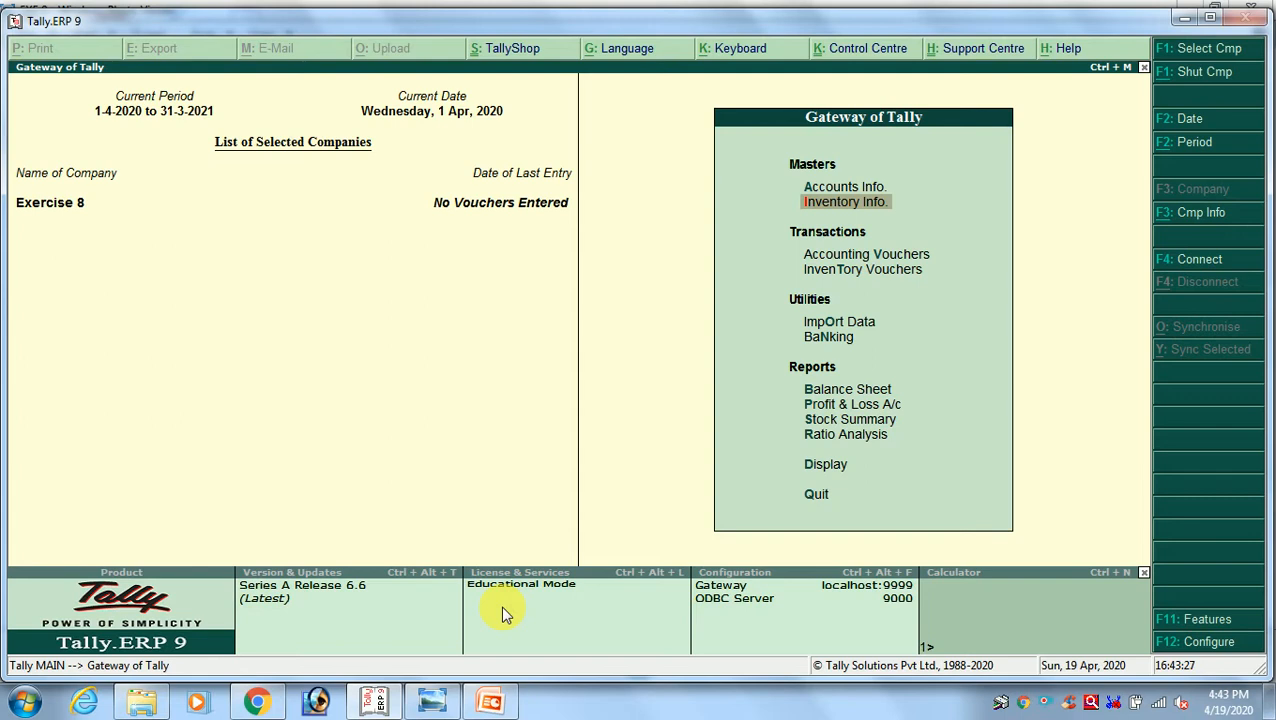
{"action": "key", "text": "Up"}
{"action": "key", "text": "Return"}
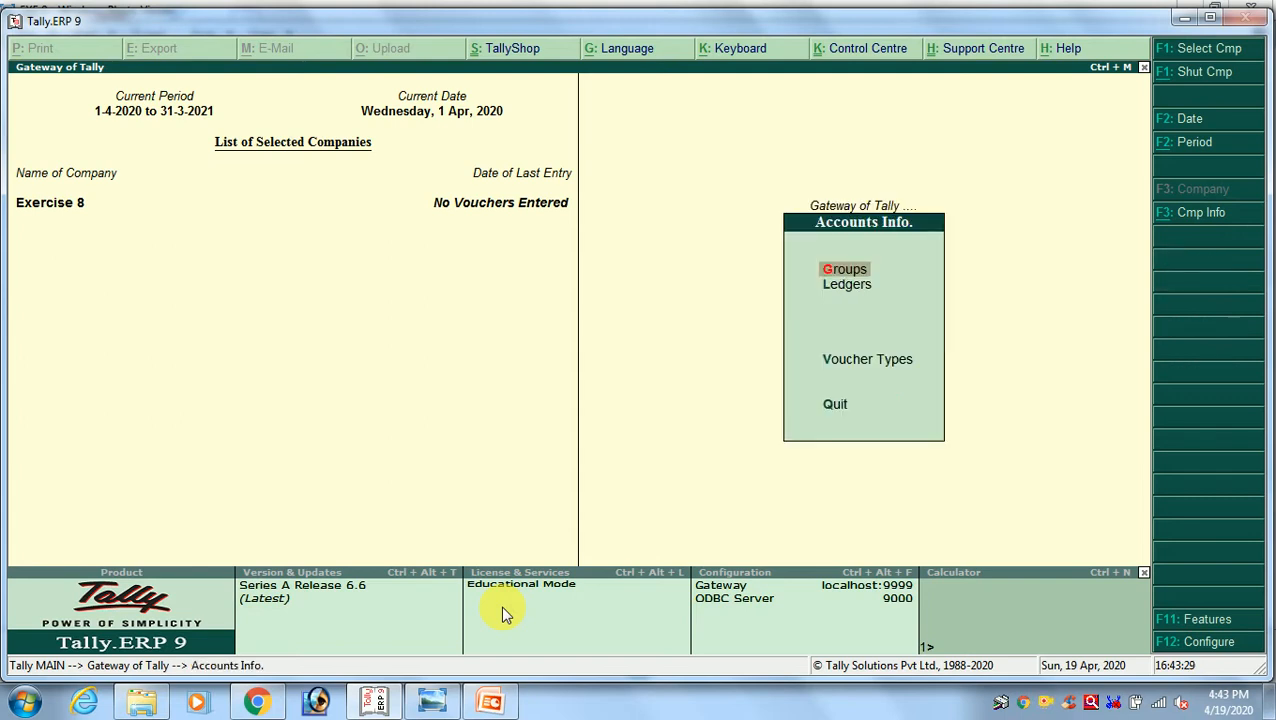
{"action": "key", "text": "Down"}
{"action": "key", "text": "Return"}
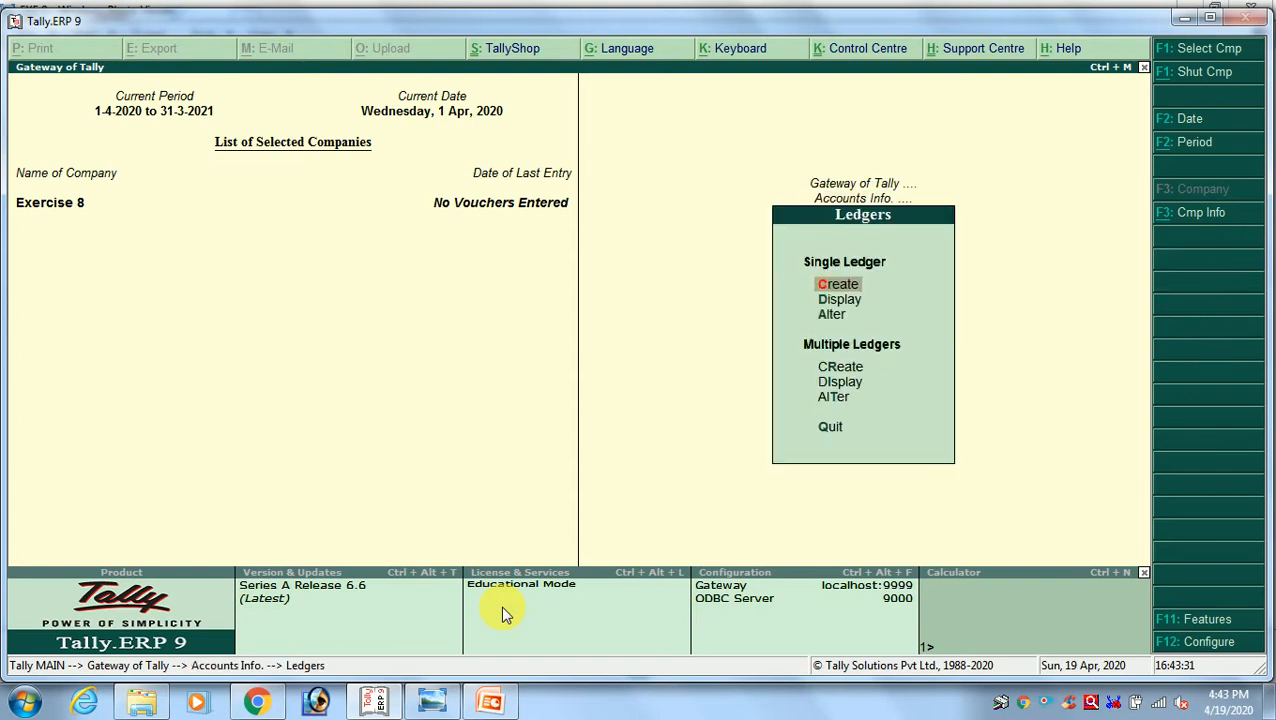
{"action": "key", "text": "Return"}
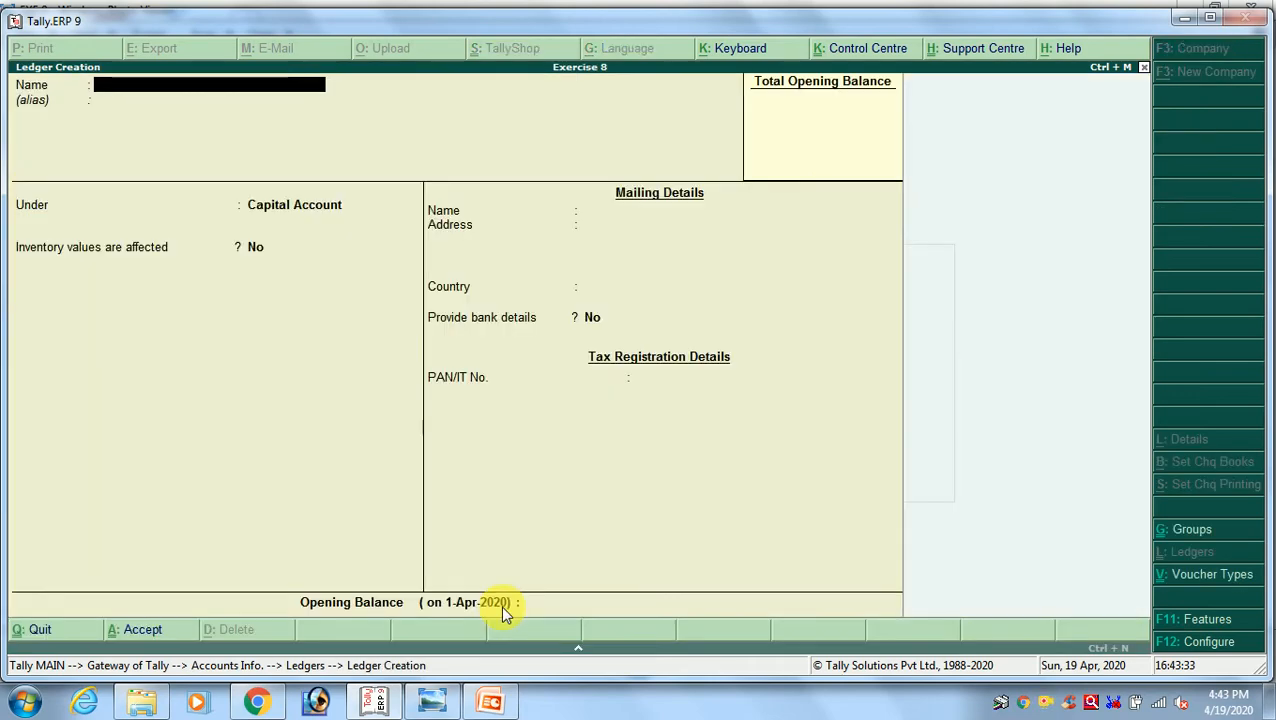
Review the purchase entries in the exercise image to identify the supplier ledgers needed
{"action": "key", "text": "alt+Tab"}
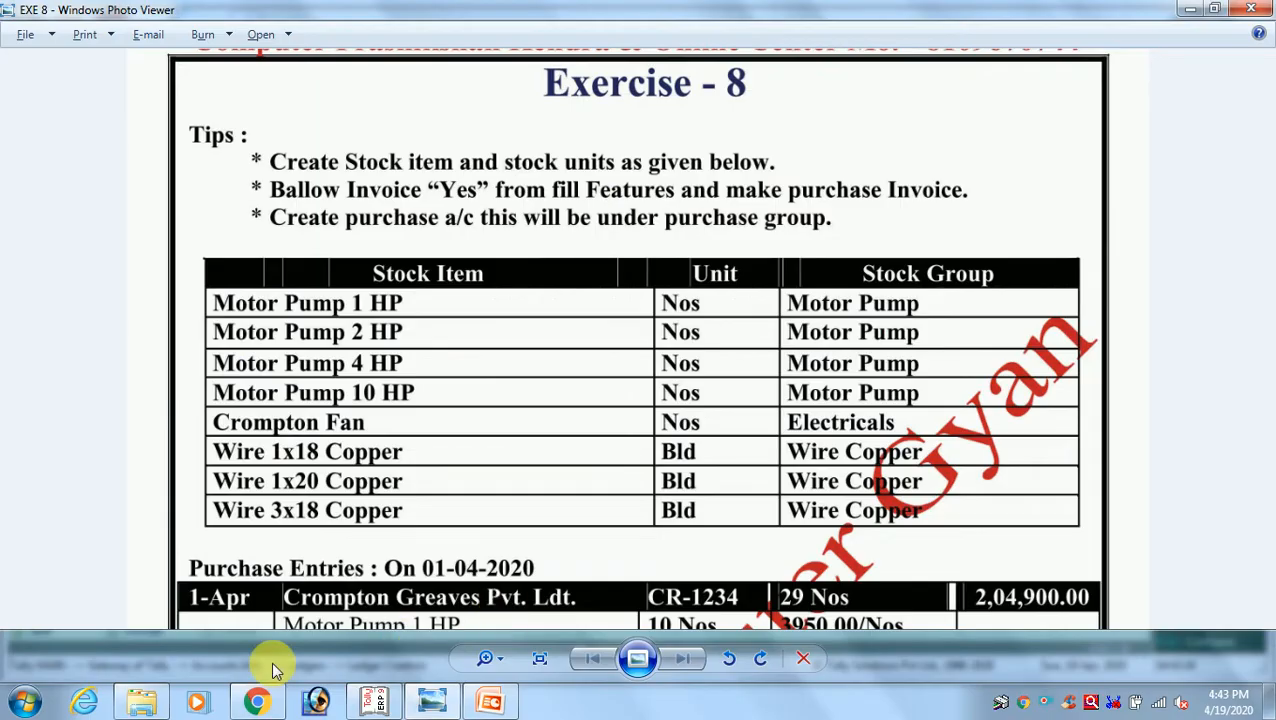
{"action": "left_click_drag", "start_coordinate": [637, 503], "coordinate": [632, 270]}
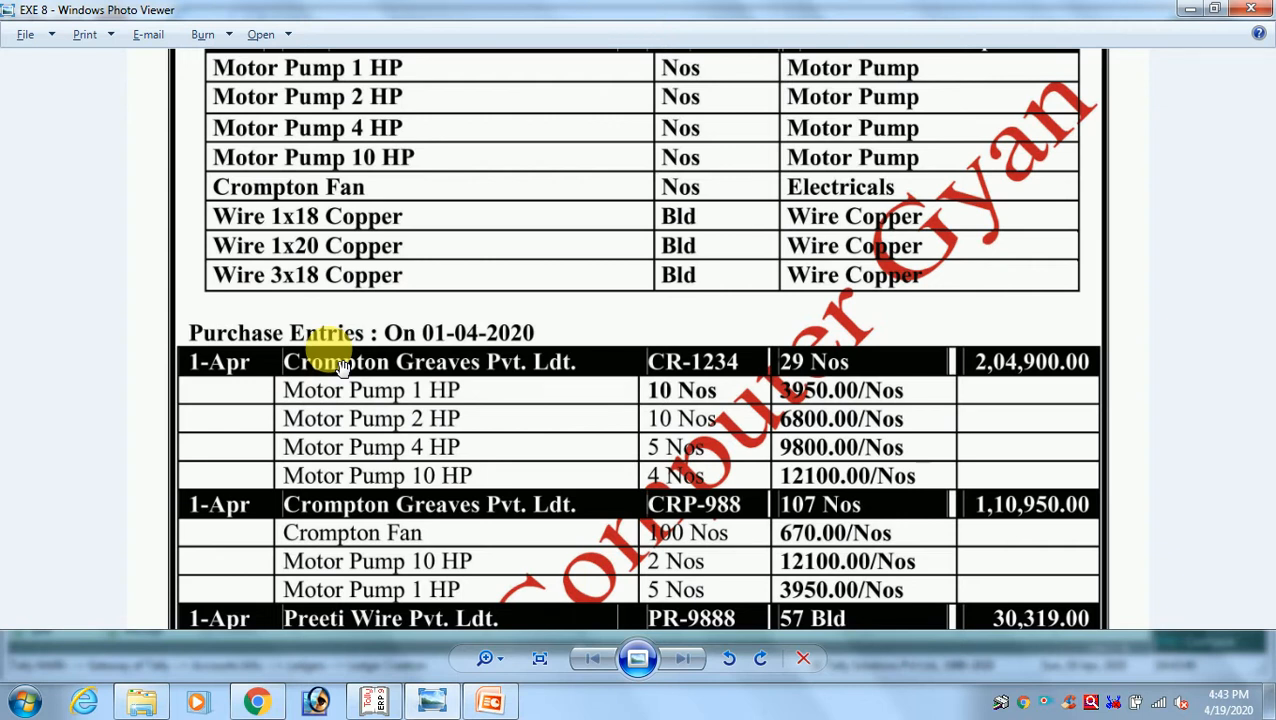
{"action": "left_click_drag", "start_coordinate": [547, 453], "coordinate": [506, 312]}
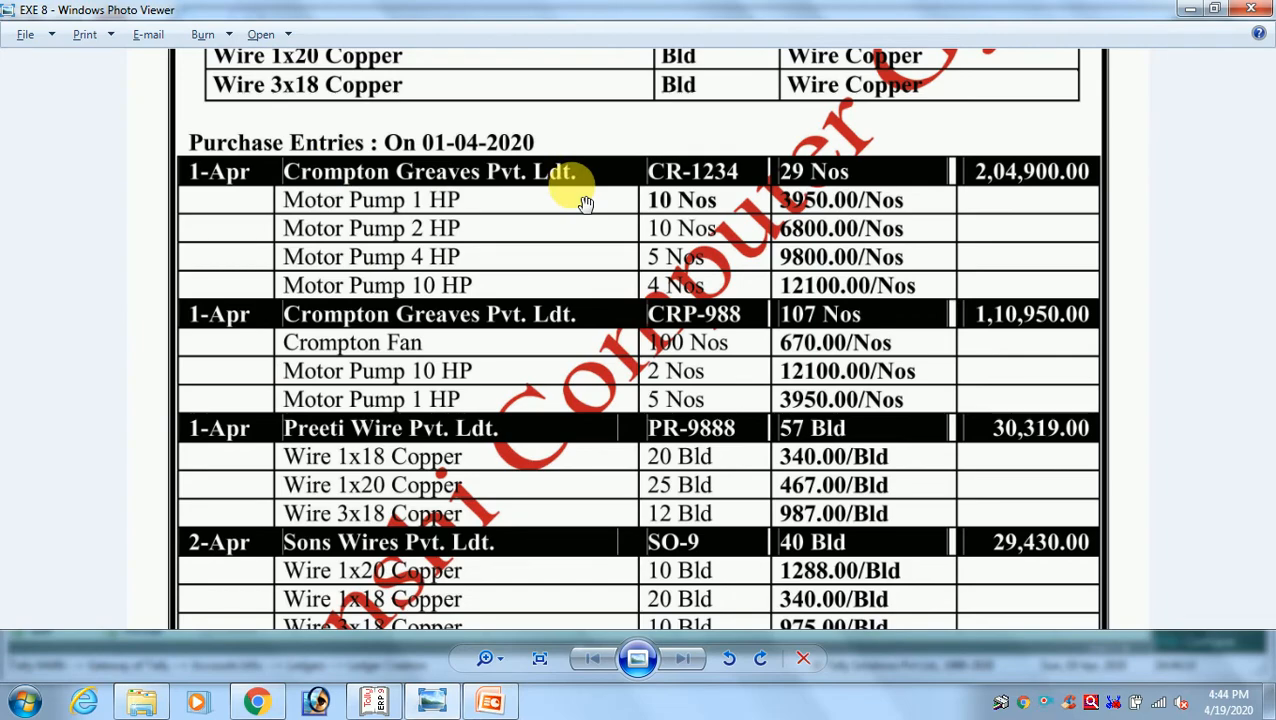
{"action": "key", "text": "alt+Tab"}
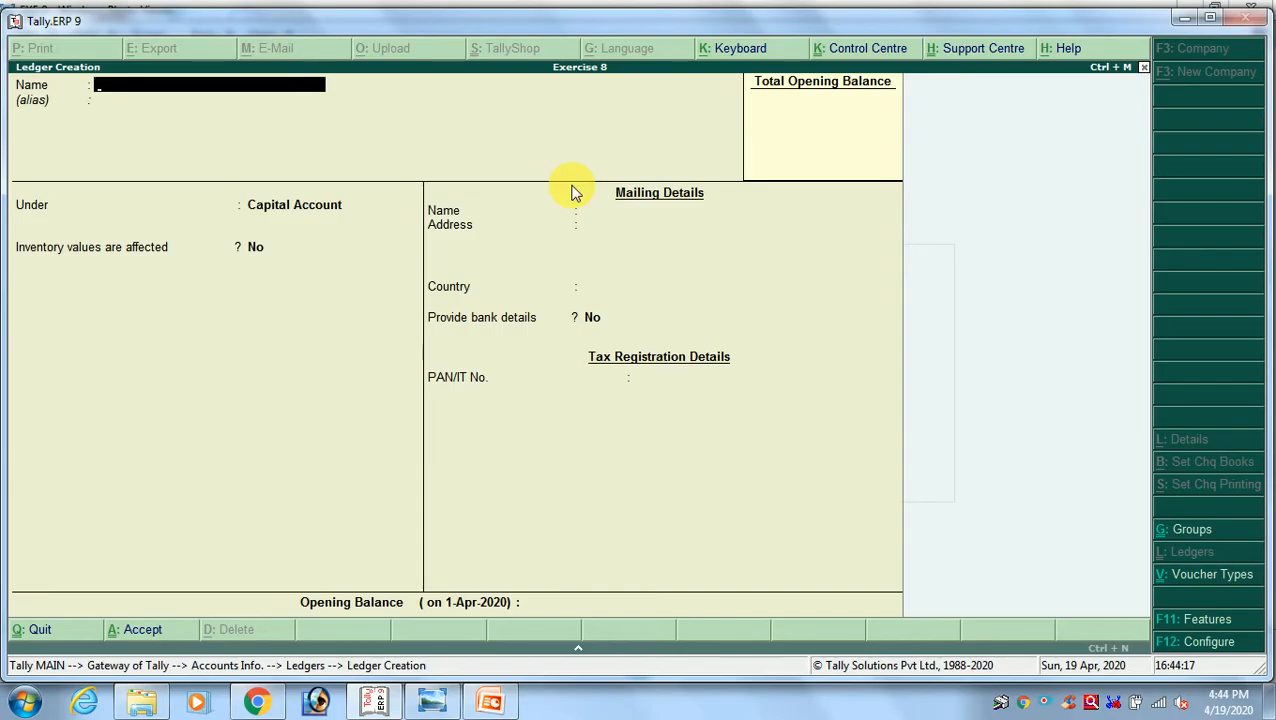
{"action": "type", "text": "C"}
{"action": "key", "text": "BackSpace"}
{"action": "key", "text": "alt+Tab"}
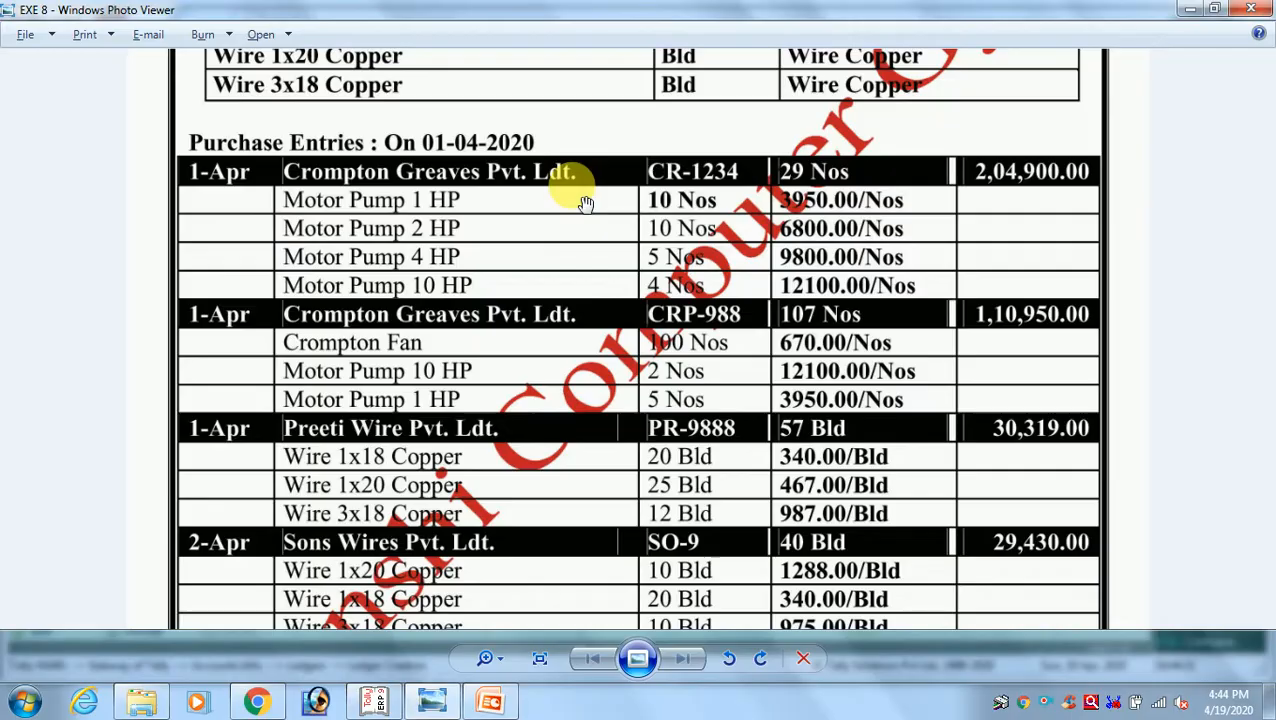
Name the new supplier ledger Crompton Greaves Pvt. Ltd
{"action": "key", "text": "alt+Tab"}
{"action": "type", "text": "Cr"}
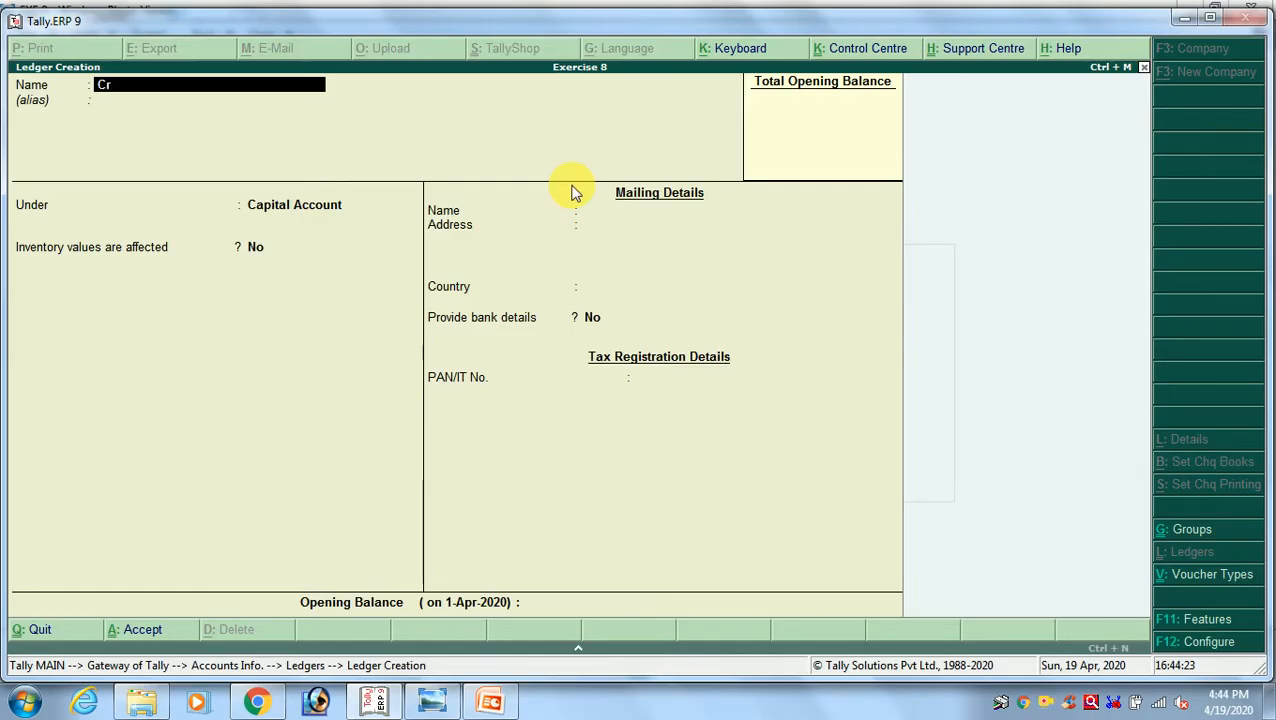
{"action": "type", "text": "ompton Gr"}
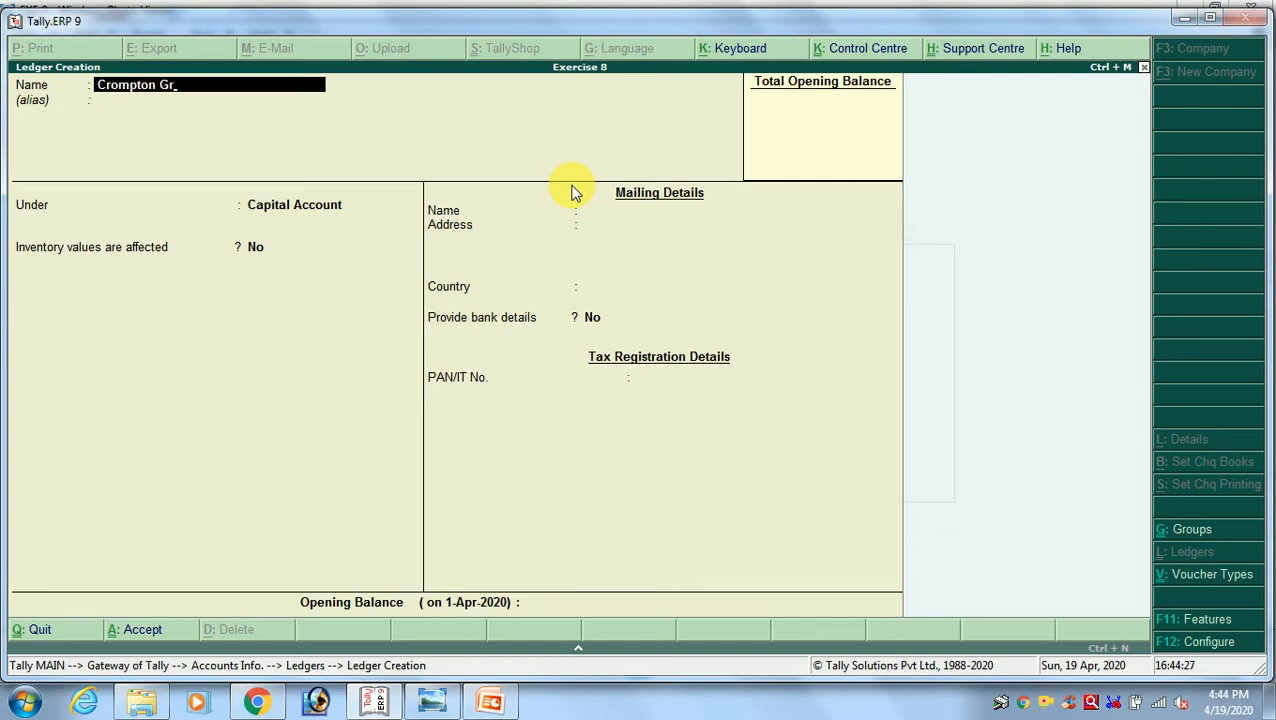
{"action": "type", "text": "eave"}
{"action": "type", "text": "s P"}
{"action": "type", "text": "vt"}
{"action": "type", "text": ".. L"}
{"action": "key", "text": "BackSpace"}
{"action": "type", "text": "Tl"}
{"action": "key", "text": "BackSpace"}
{"action": "key", "text": "BackSpace"}
{"action": "type", "text": "Ltd"}
{"action": "key", "text": "Return"}
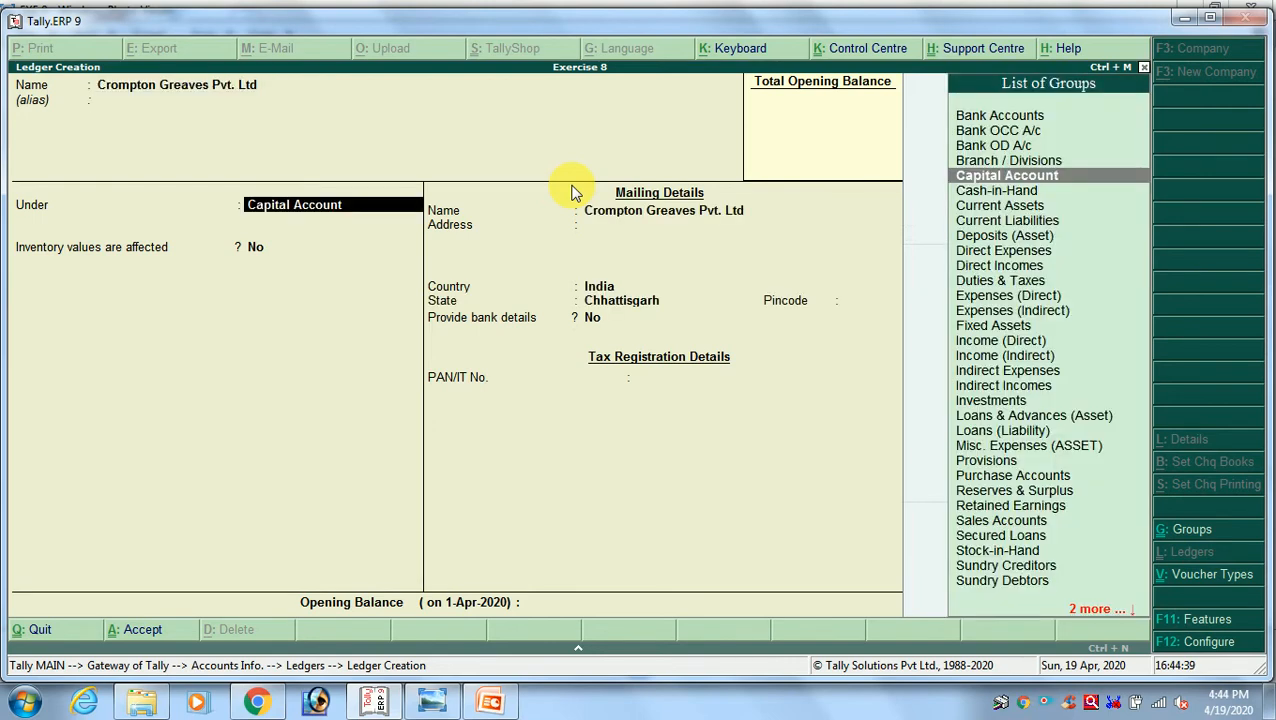
Place the Crompton Greaves ledger under Sundry Creditors and save it with the default bill-by-bill and mailing details
{"action": "type", "text": "Sund"}
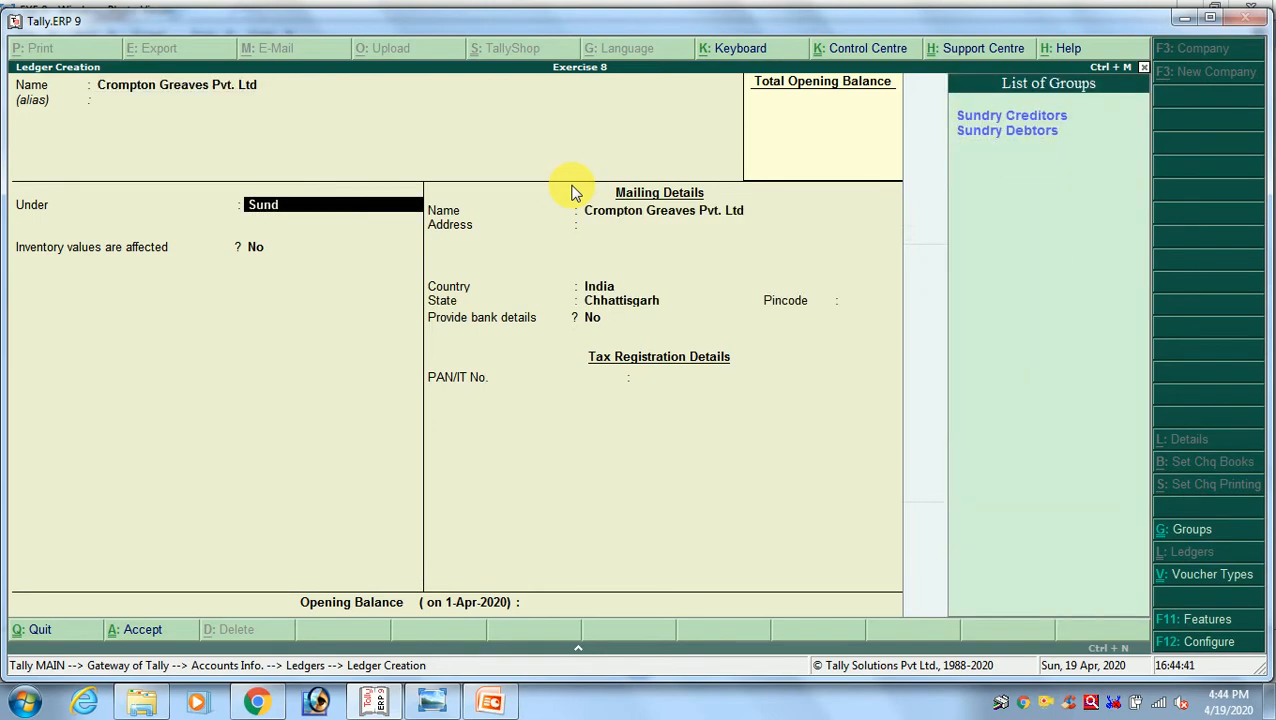
{"action": "key", "text": "Return"}
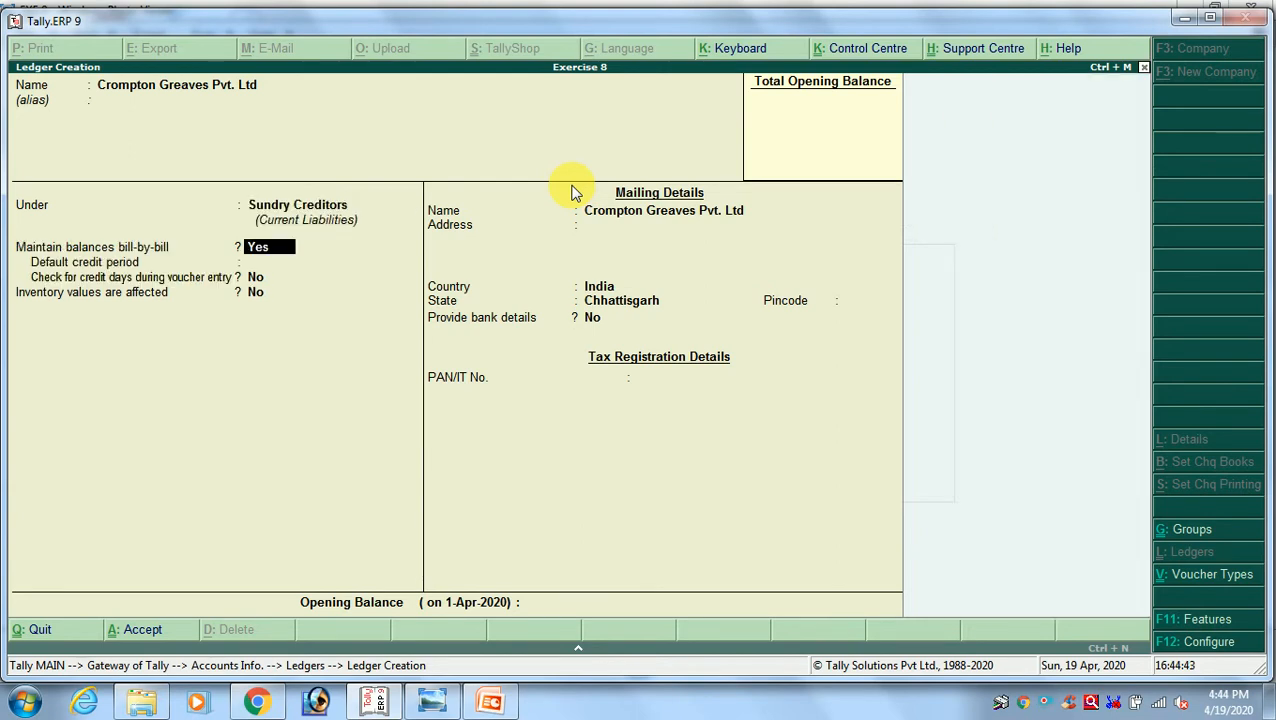
{"action": "key", "text": "Return"}
{"action": "key", "text": "Return"}
{"action": "key", "text": "Return"}
{"action": "key", "text": "Return"}
{"action": "key", "text": "Return"}
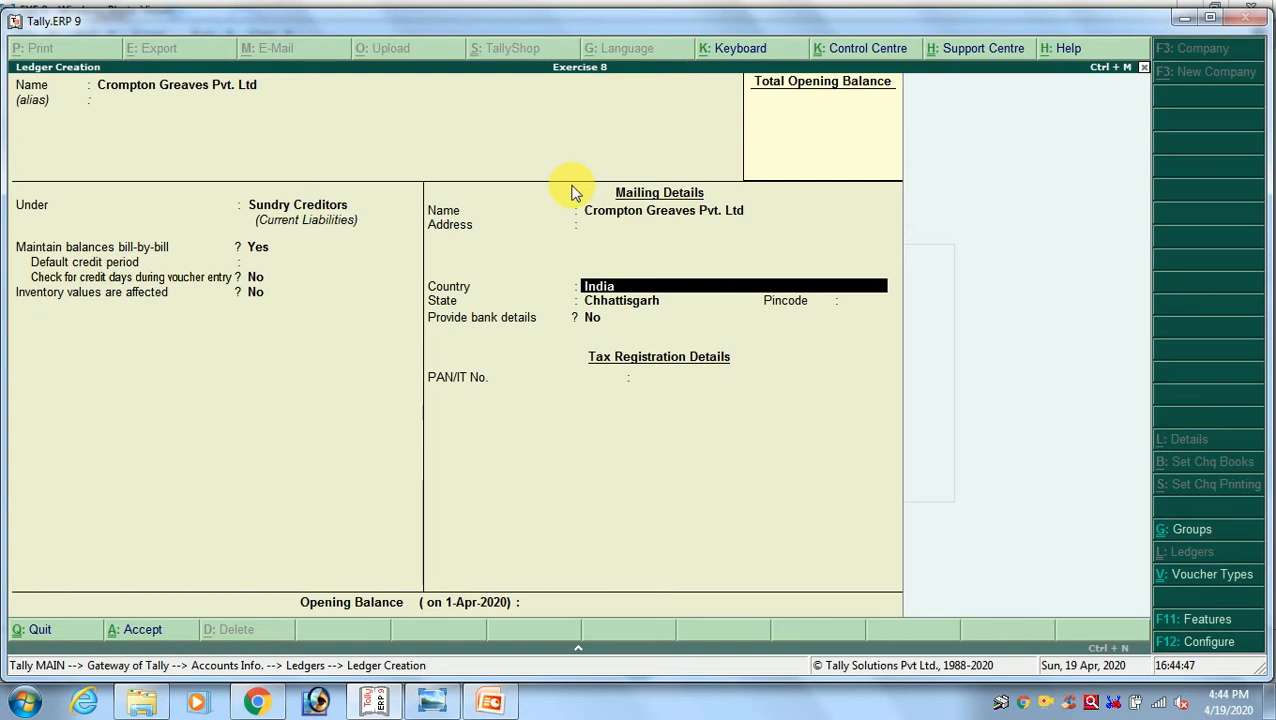
{"action": "key", "text": "Return"}
{"action": "key", "text": "Return"}
{"action": "key", "text": "Return"}
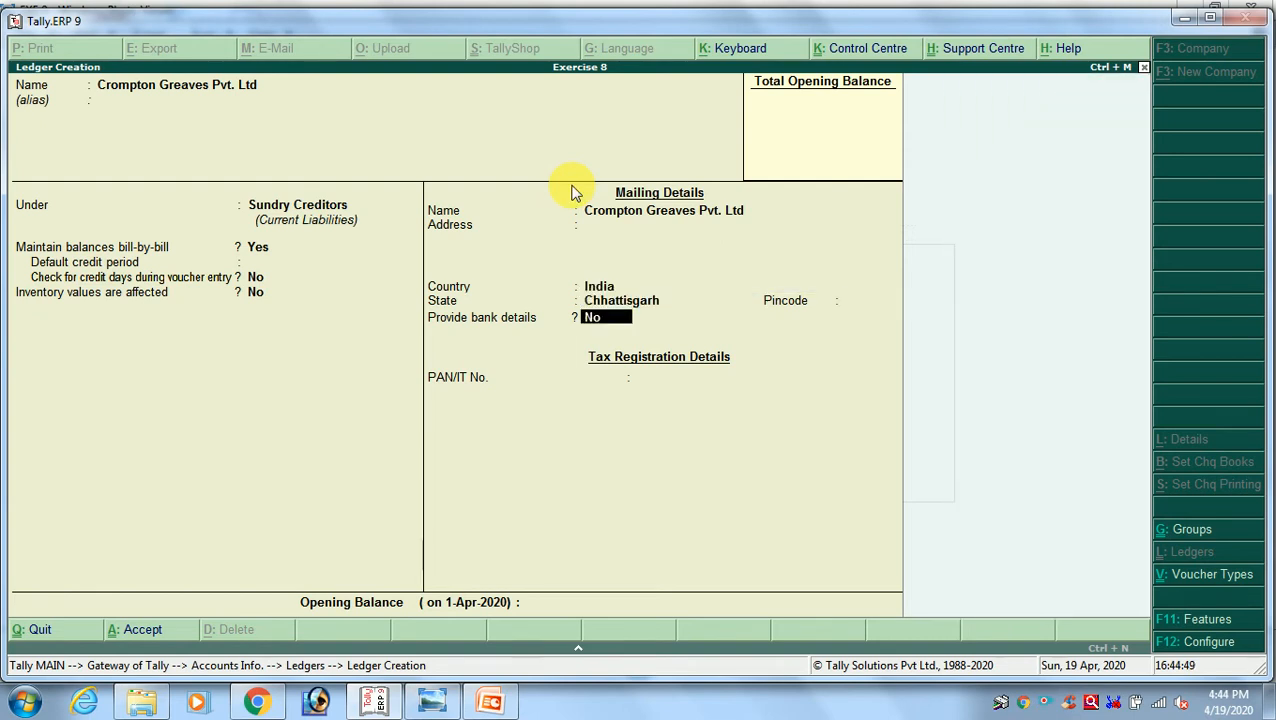
{"action": "key", "text": "Return"}
{"action": "key", "text": "Return"}
{"action": "key", "text": "Return"}
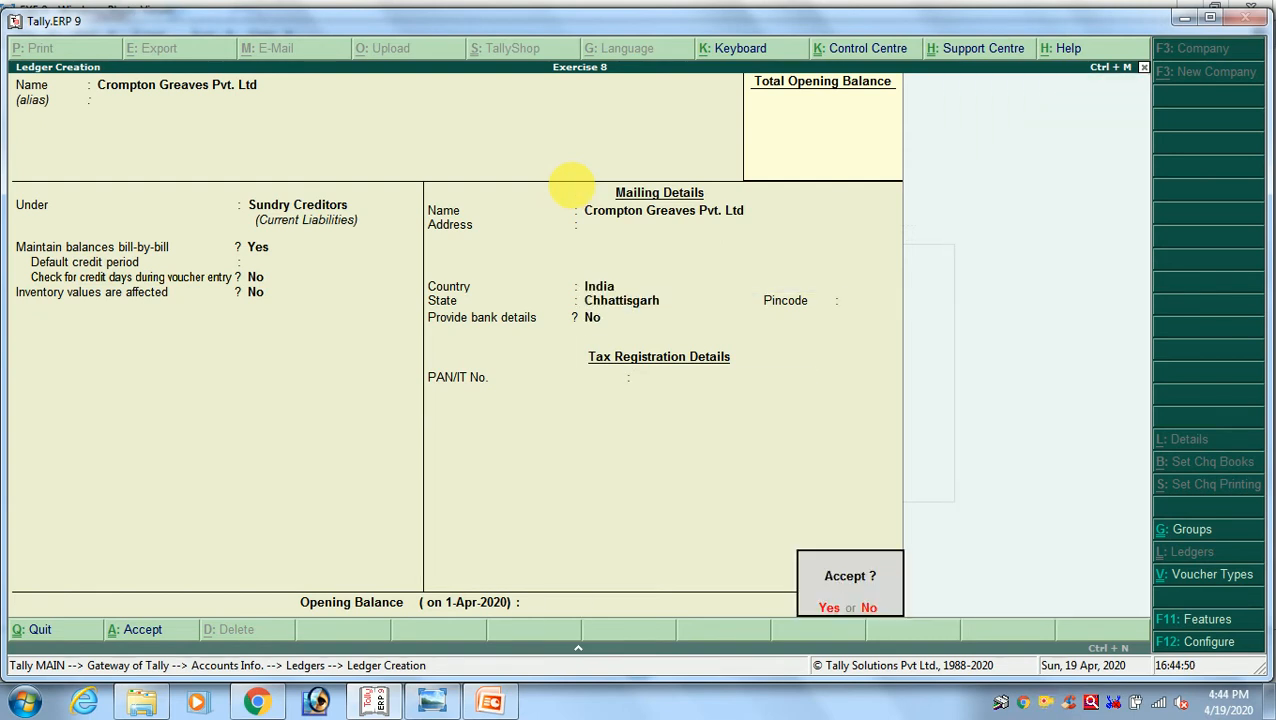
{"action": "key", "text": "Return"}
Create the next supplier ledger from the exercise image, Preeti Wire Pvt Ltd, under Sundry Creditors with default details
{"action": "key", "text": "alt+Tab"}
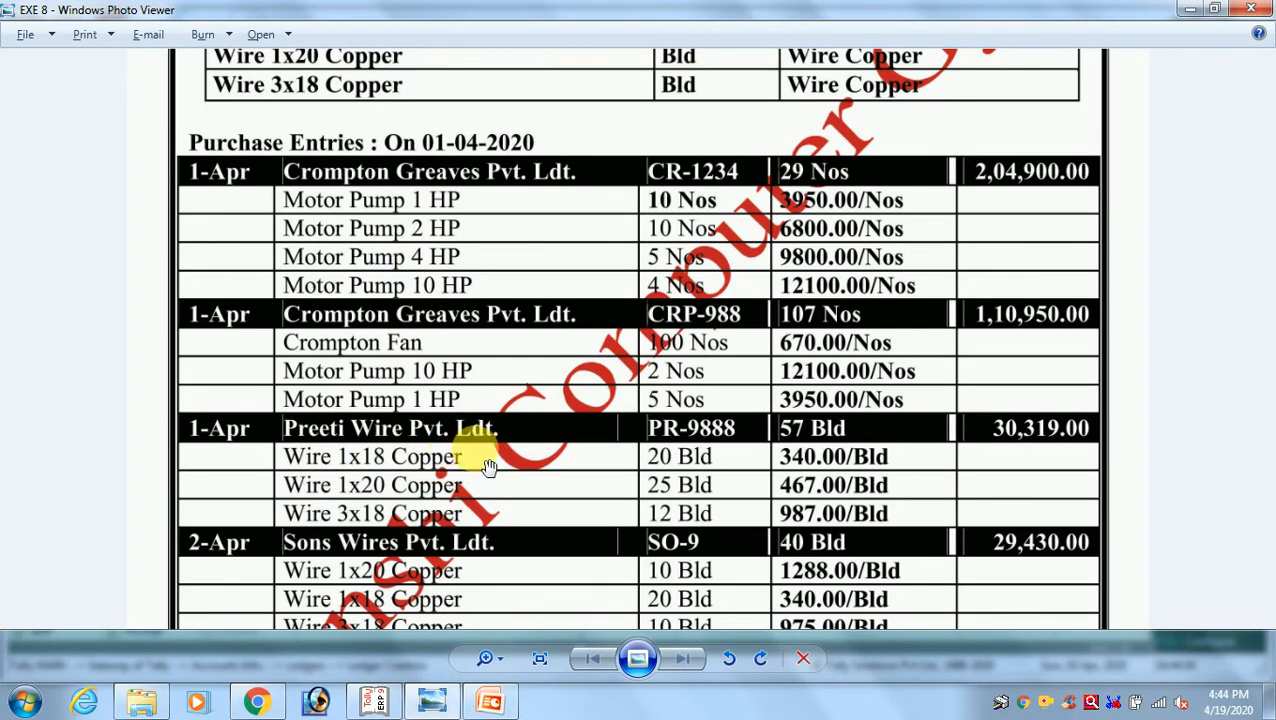
{"action": "key", "text": "alt+Tab"}
{"action": "type", "text": "P"}
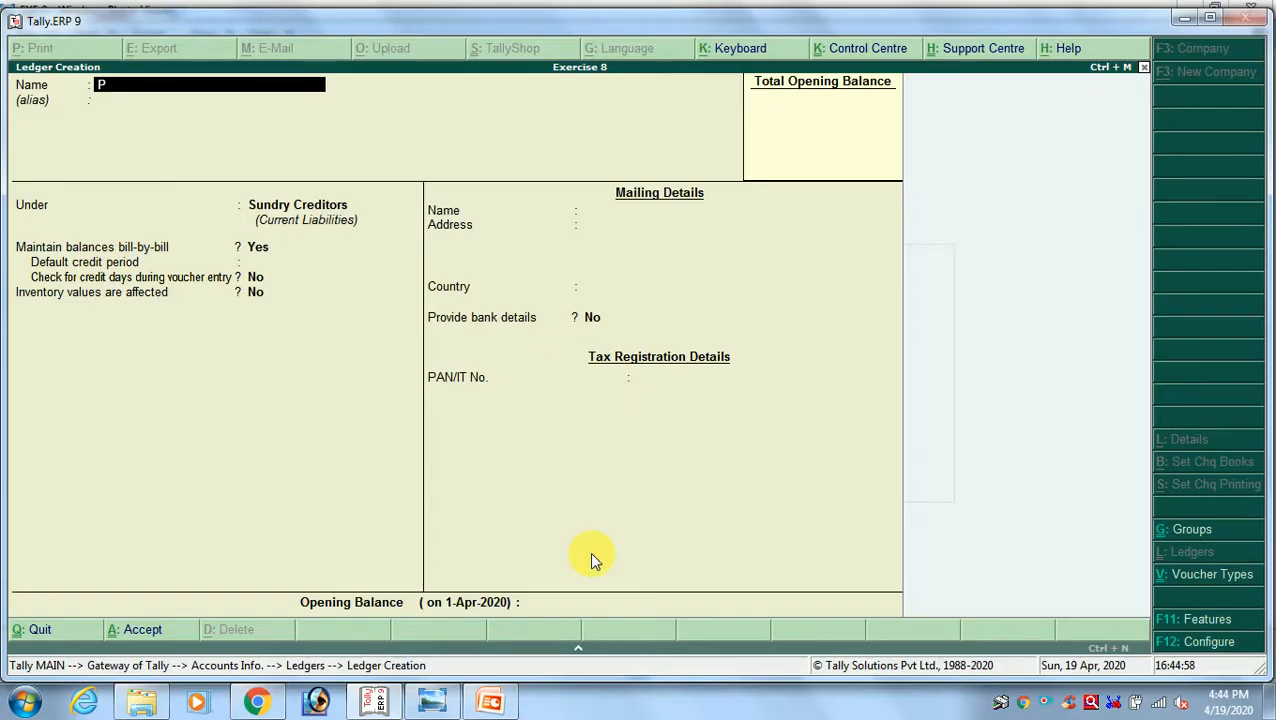
{"action": "type", "text": "reeti Wire Pvt Ltd"}
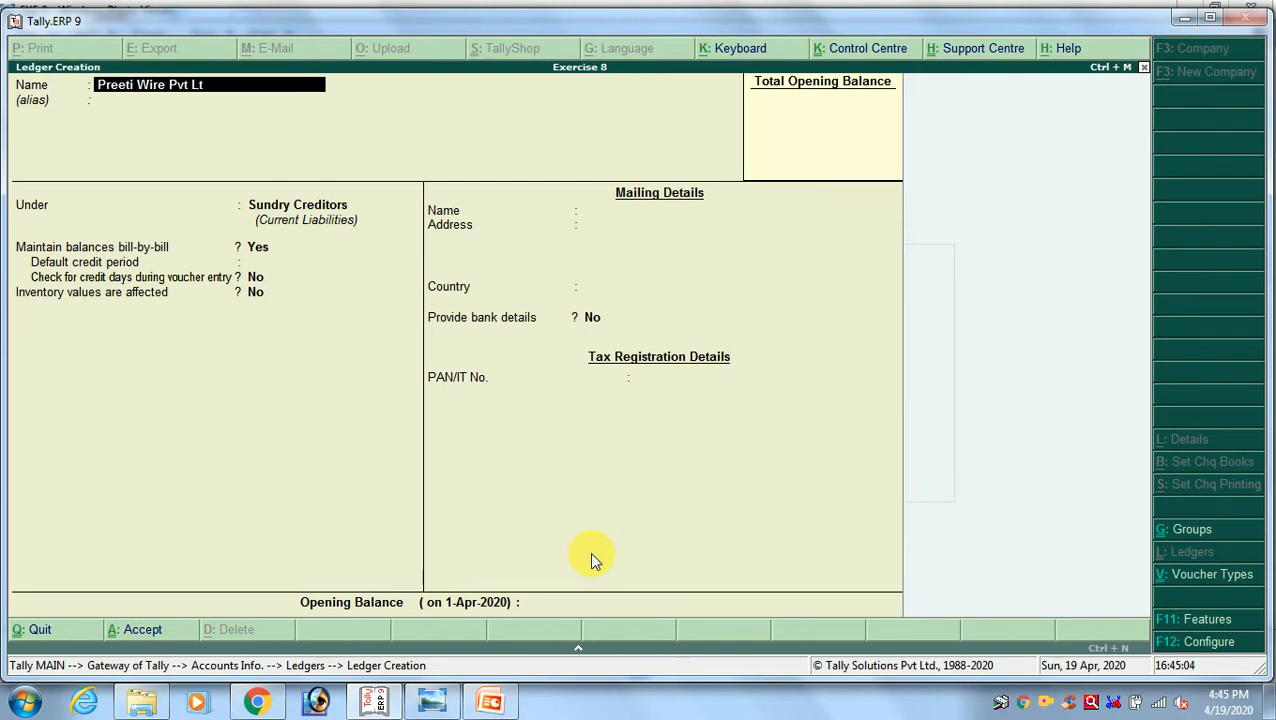
{"action": "key", "text": "Return"}
{"action": "key", "text": "Return"}
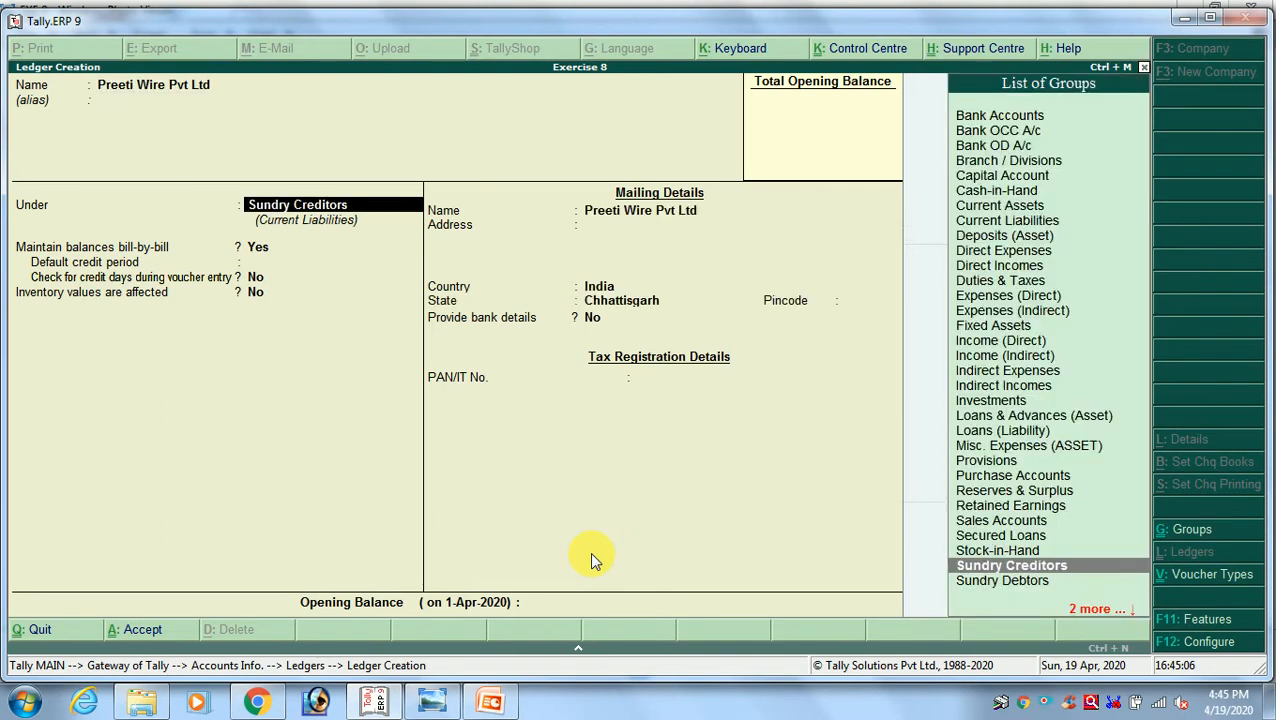
{"action": "key", "text": "Return"}
{"action": "key", "text": "Return"}
{"action": "key", "text": "ctrl+a"}
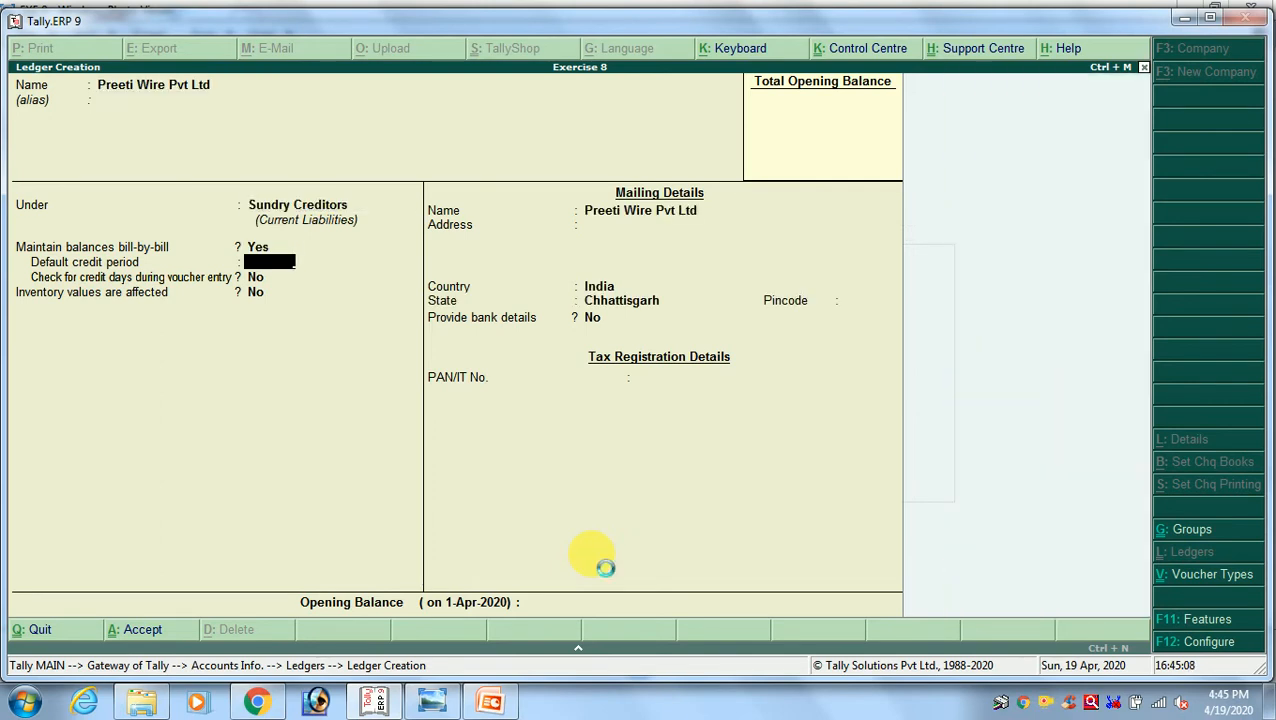
Create the next supplier ledger from the exercise image, Sons Wire Pvt Ltd, under Sundry Creditors with default details
{"action": "key", "text": "alt+Tab"}
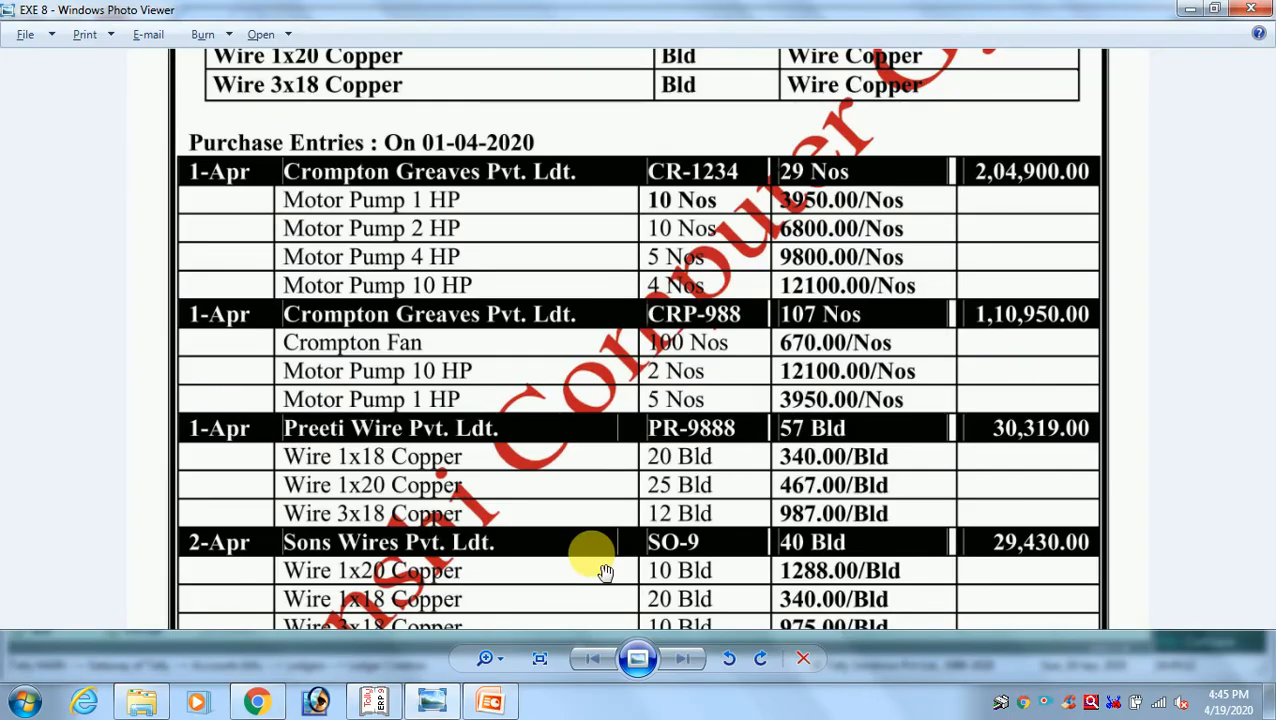
{"action": "key", "text": "alt+Tab"}
{"action": "type", "text": "So"}
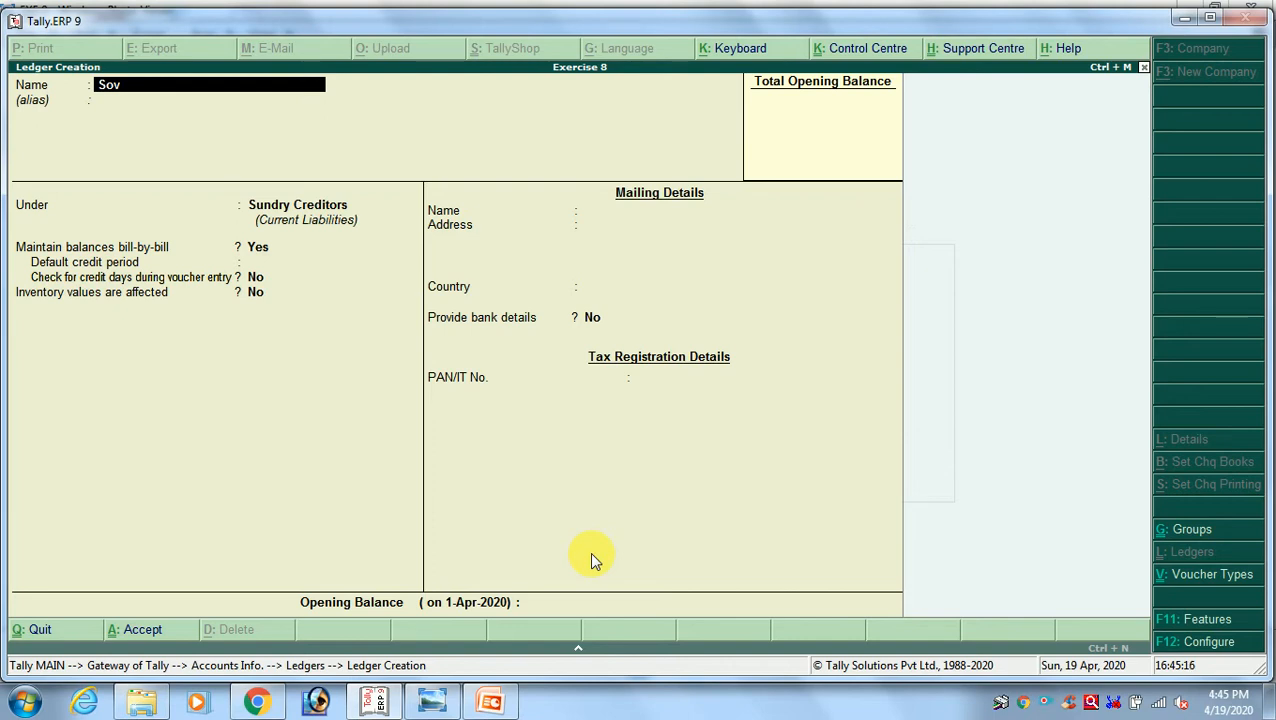
{"action": "type", "text": "ns Wor"}
{"action": "type", "text": "d"}
{"action": "key", "text": "BackSpace"}
{"action": "key", "text": "BackSpace"}
{"action": "key", "text": "BackSpace"}
{"action": "type", "text": "ire Pvt Ltd"}
{"action": "key", "text": "Return"}
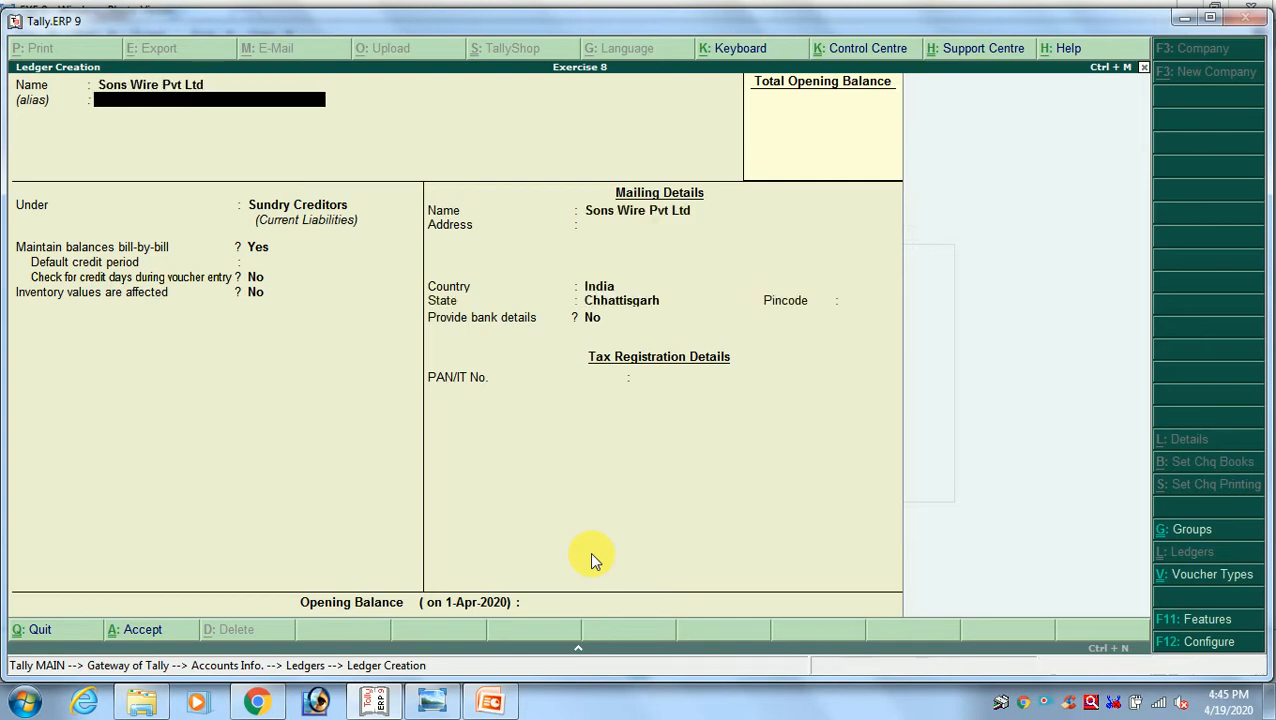
{"action": "key", "text": "Return"}
{"action": "key", "text": "Return"}
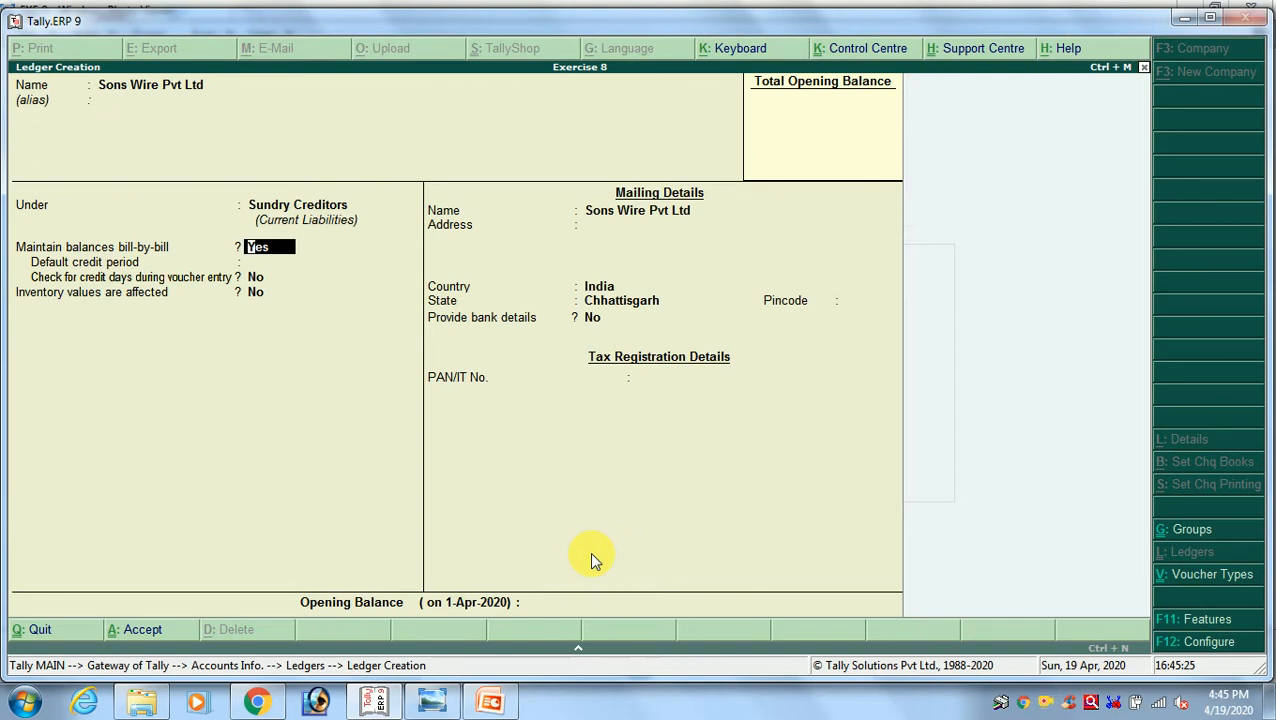
{"action": "key", "text": "ctrl+a"}
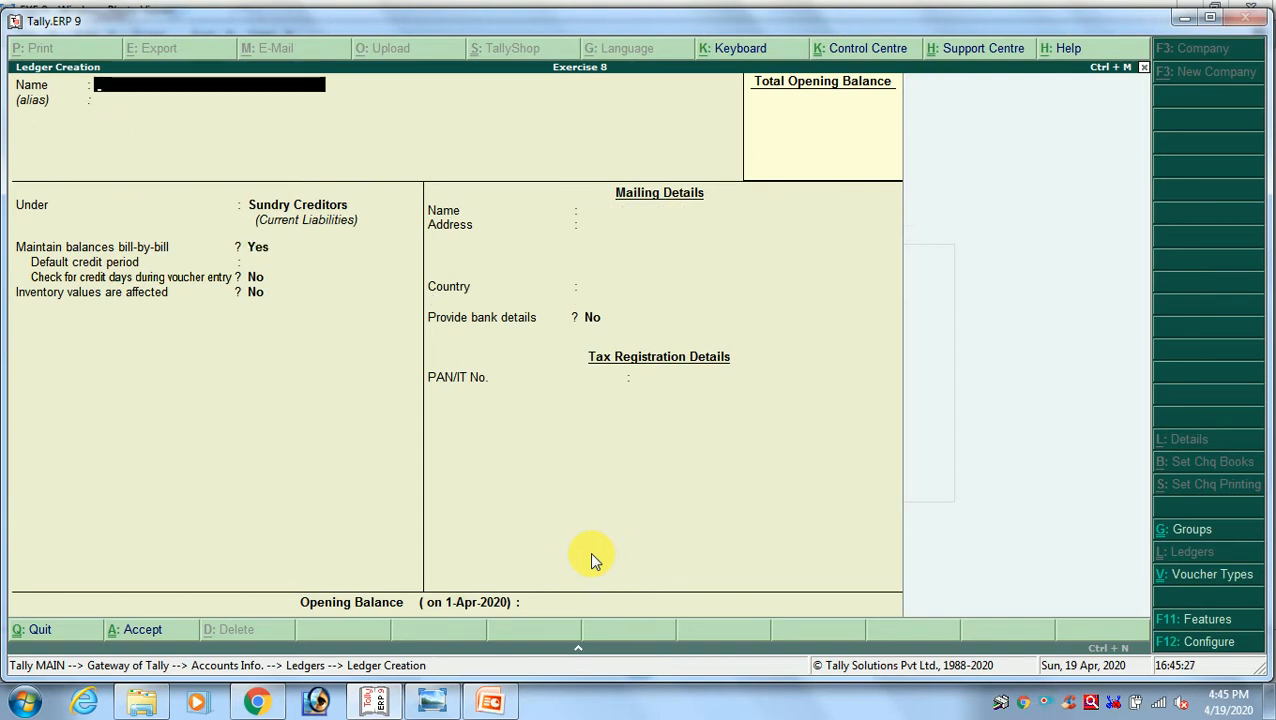
Create the ledger Purchase A/c under Purchase Accounts with inventory values affected and no opening balance
{"action": "key", "text": "alt+Tab"}
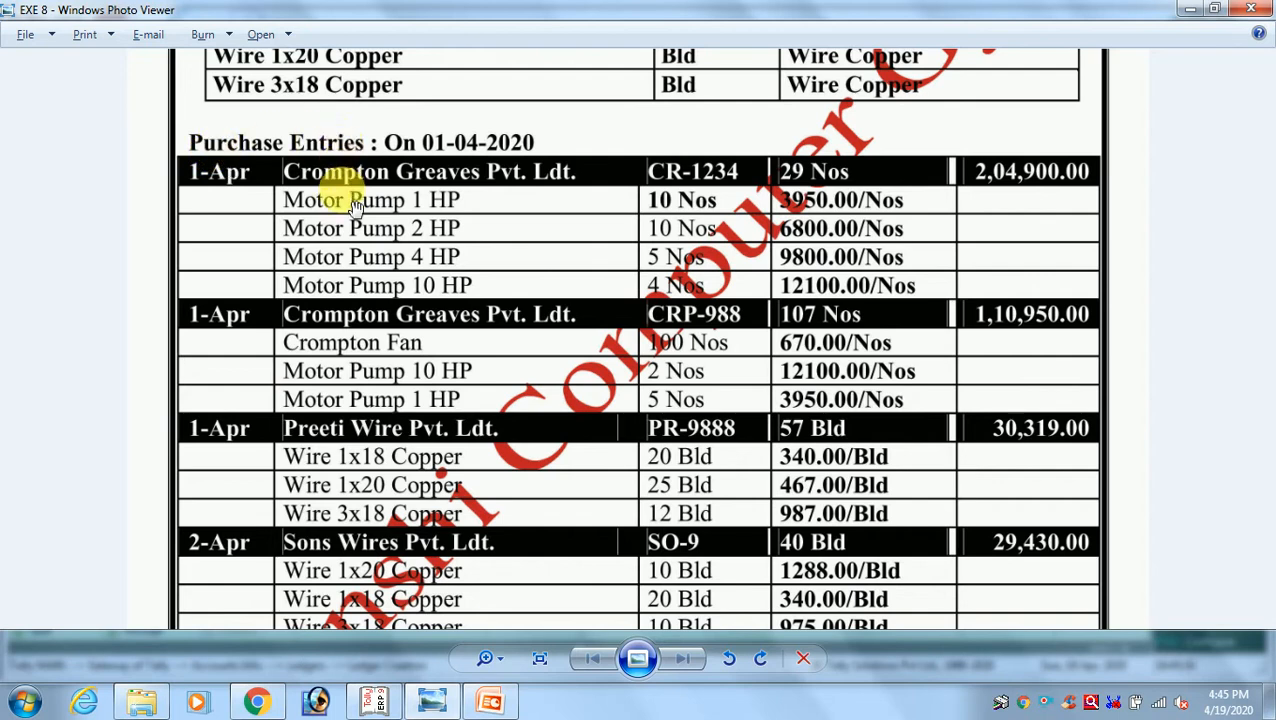
{"action": "key", "text": "alt+Tab"}
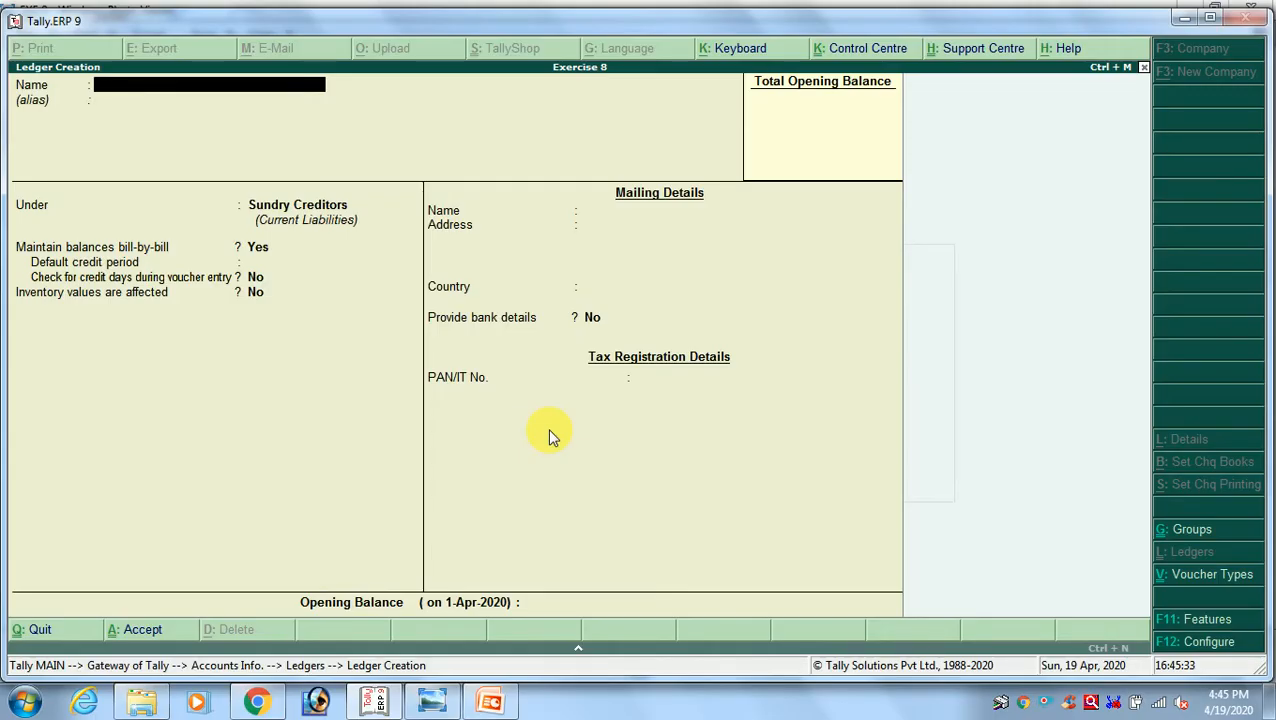
{"action": "type", "text": "Purchase a/c"}
{"action": "key", "text": "Return"}
{"action": "type", "text": "Pur"}
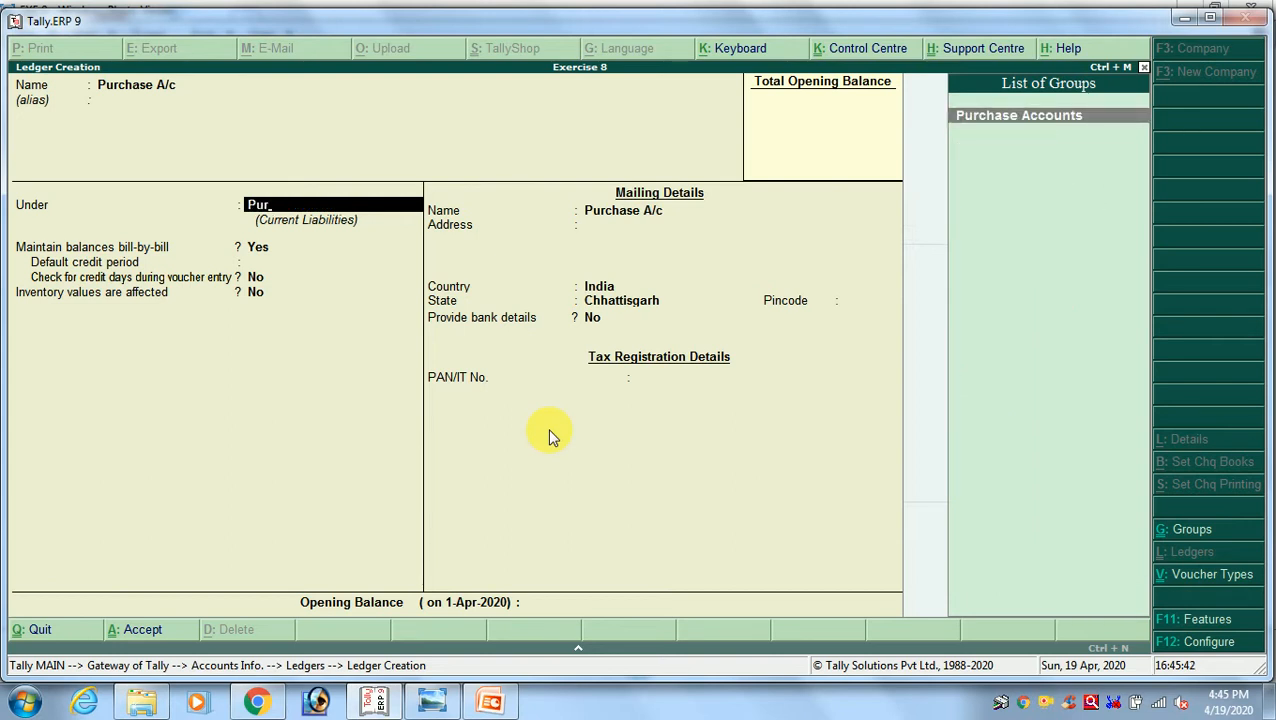
{"action": "key", "text": "Return"}
{"action": "key", "text": "Return"}
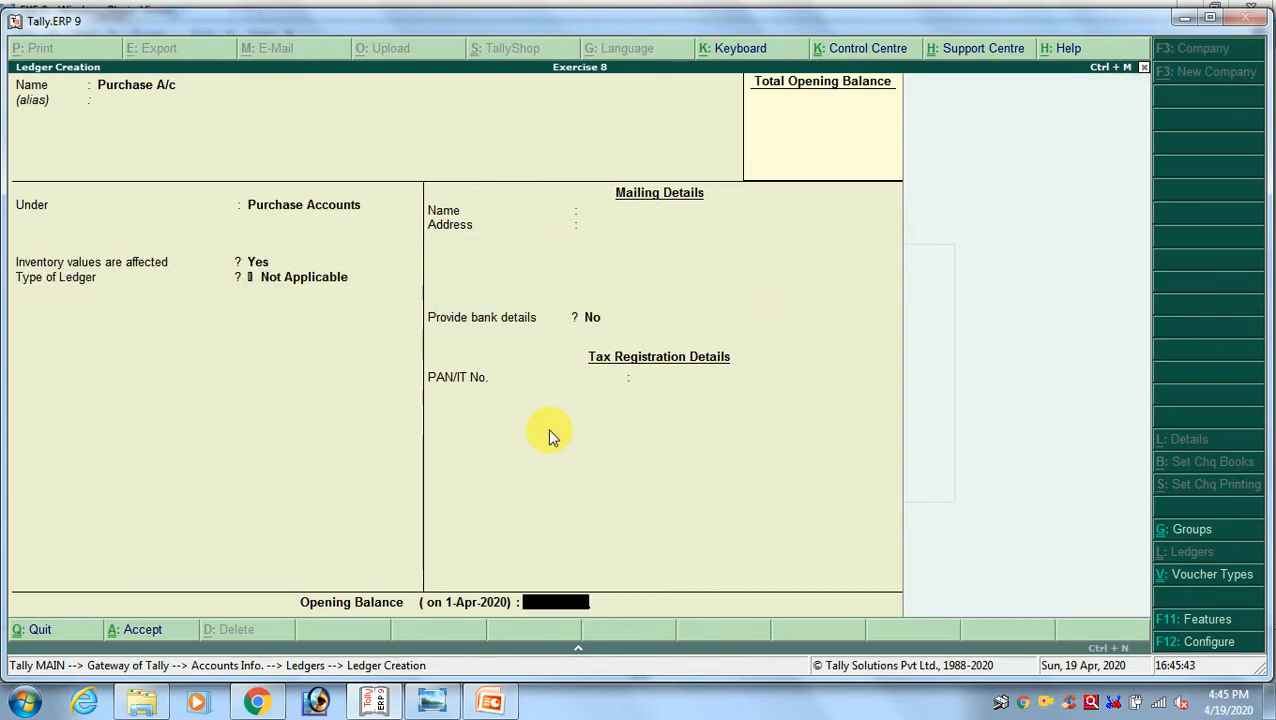
{"action": "key", "text": "Return"}
{"action": "key", "text": "Return"}
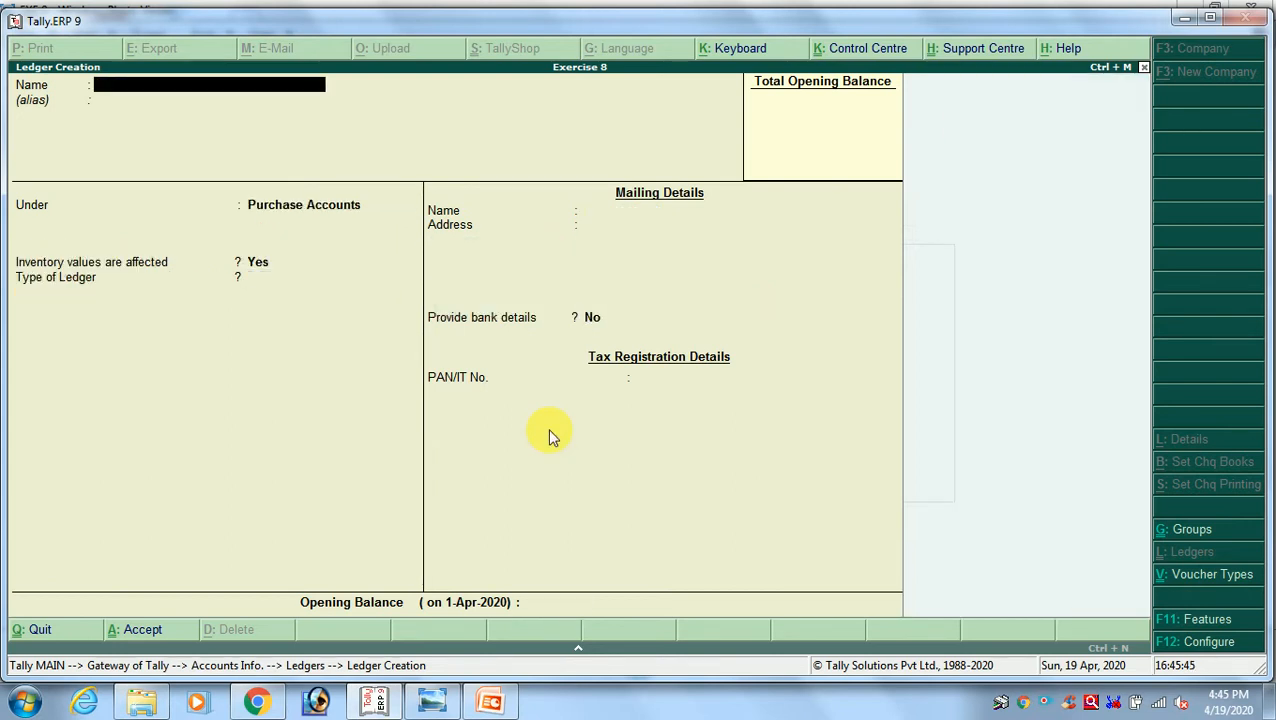
Leave ledger creation, return to the Gateway of Tally and open accounting voucher entry
{"action": "key", "text": "Escape"}
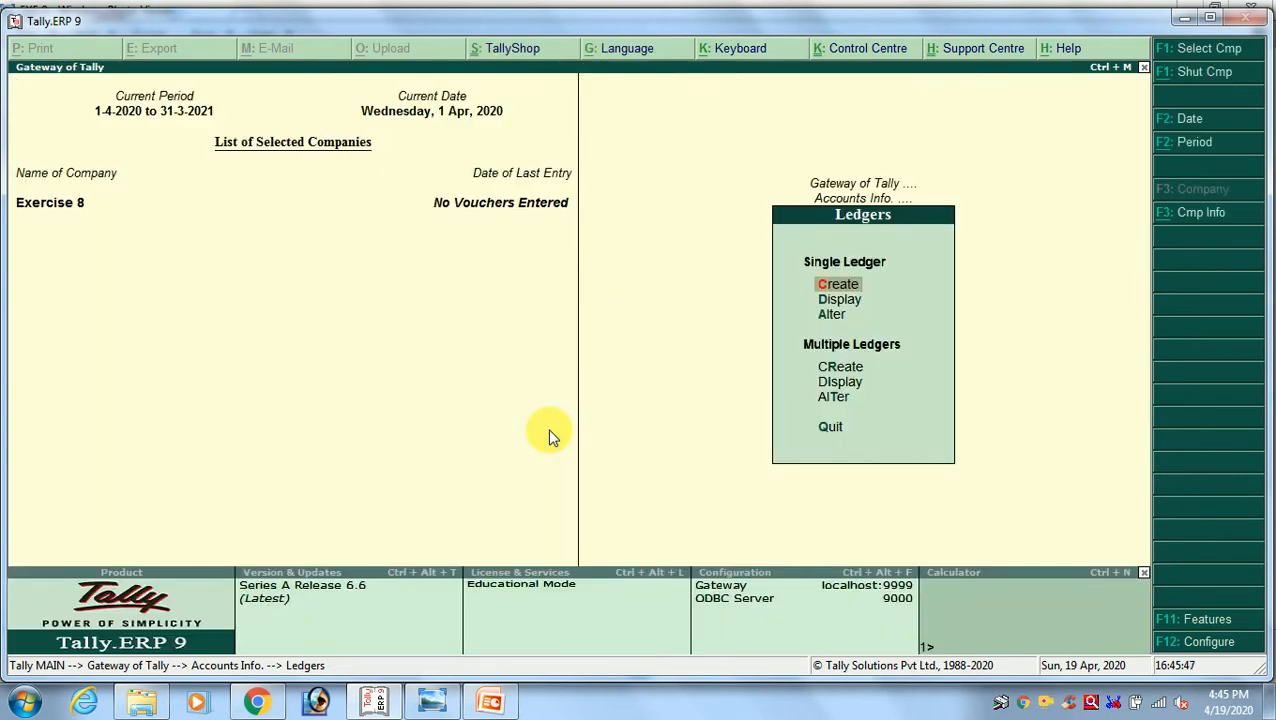
{"action": "key", "text": "Escape"}
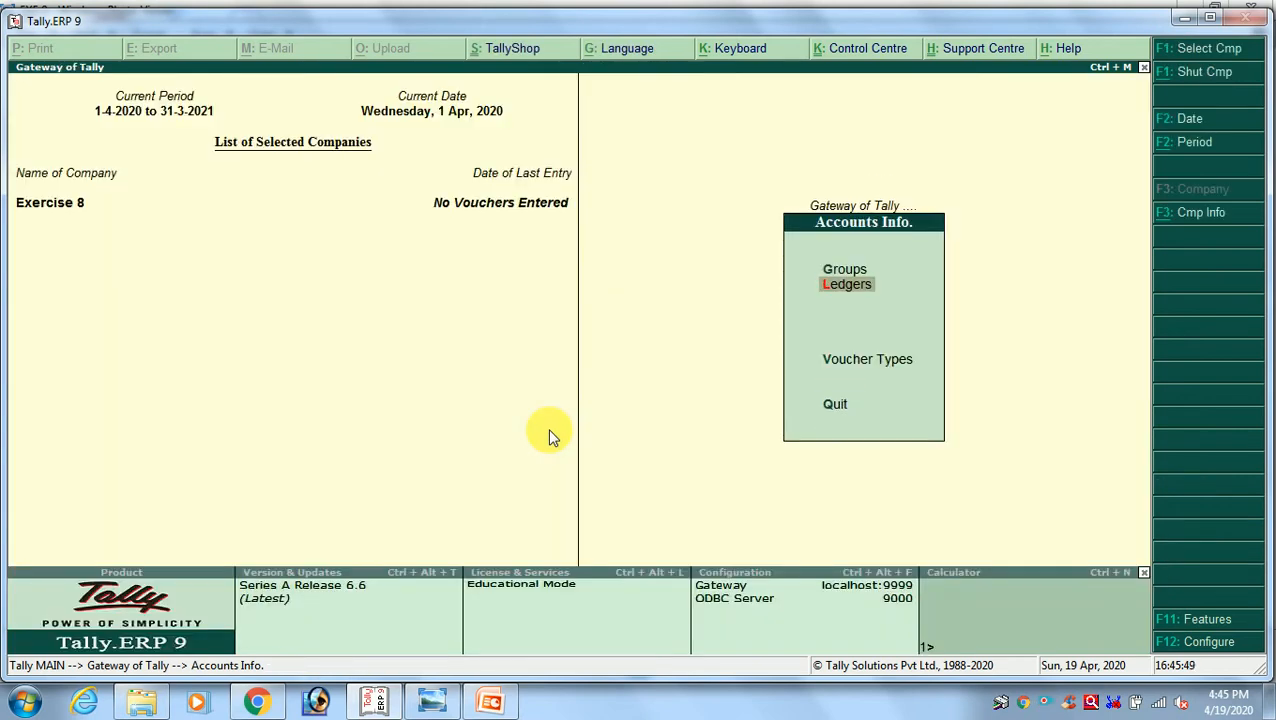
{"action": "key", "text": "Escape"}
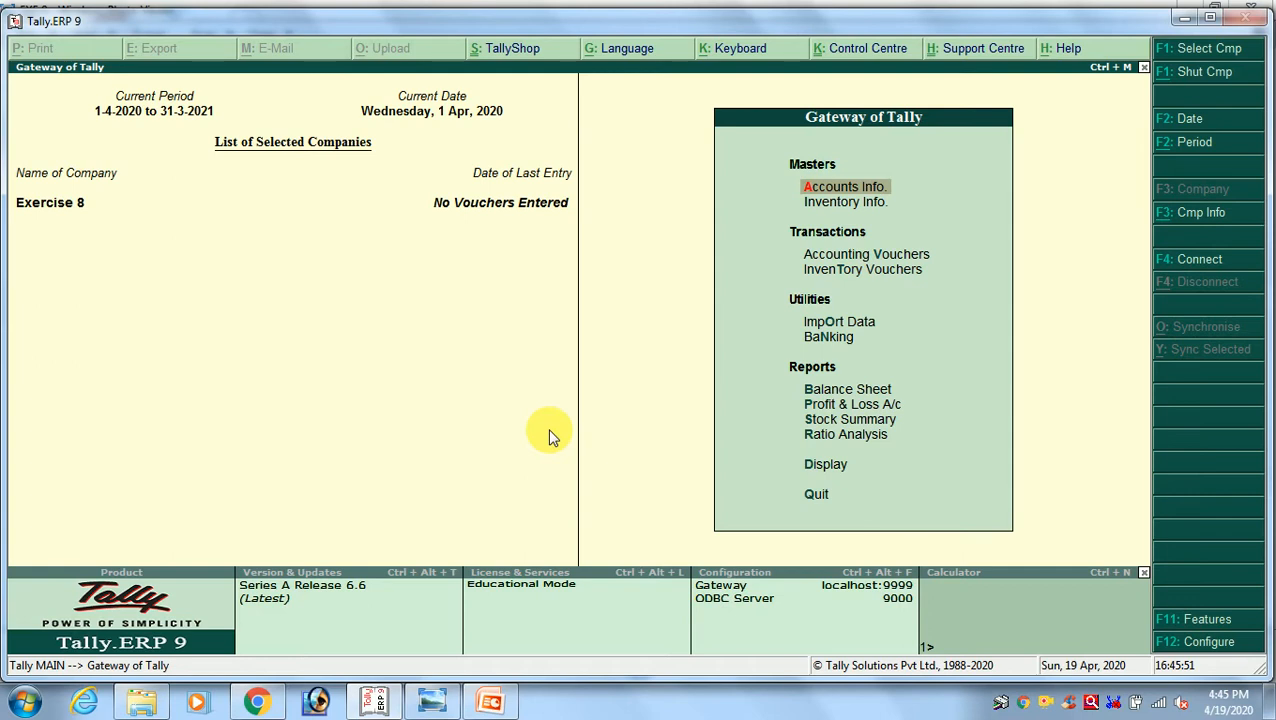
{"action": "key", "text": "Down"}
{"action": "key", "text": "Down"}
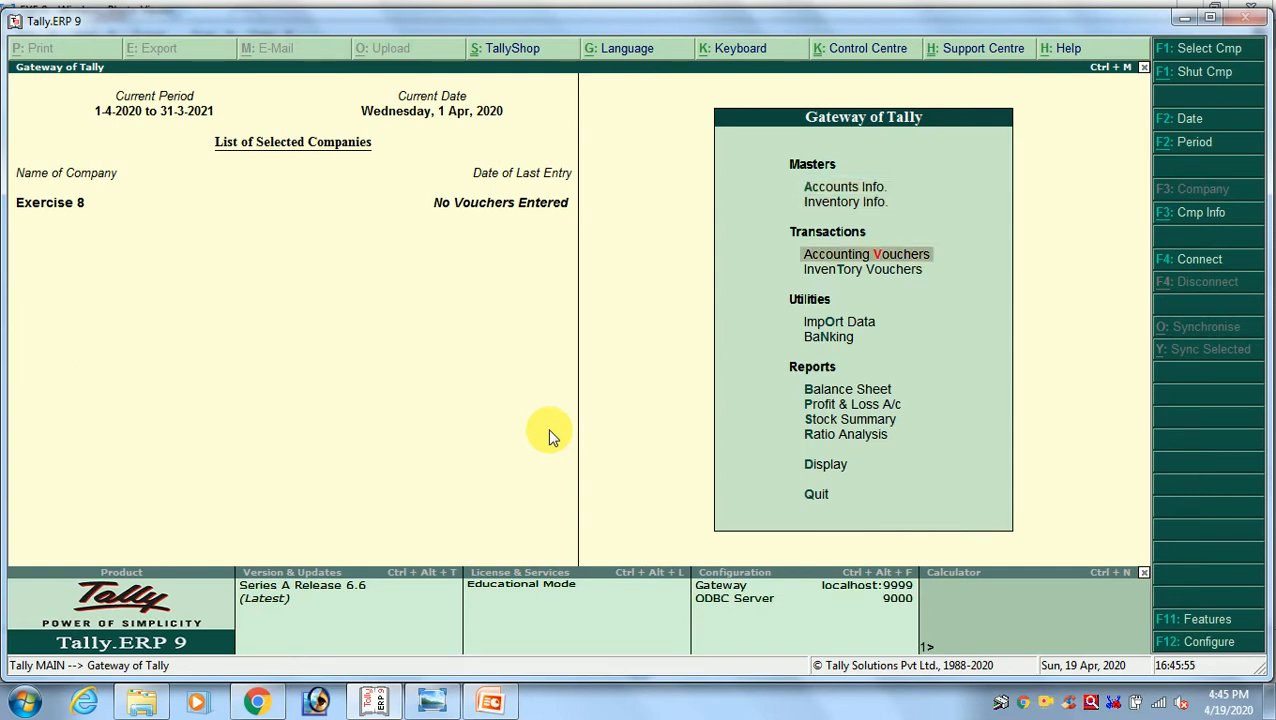
{"action": "key", "text": "Return"}
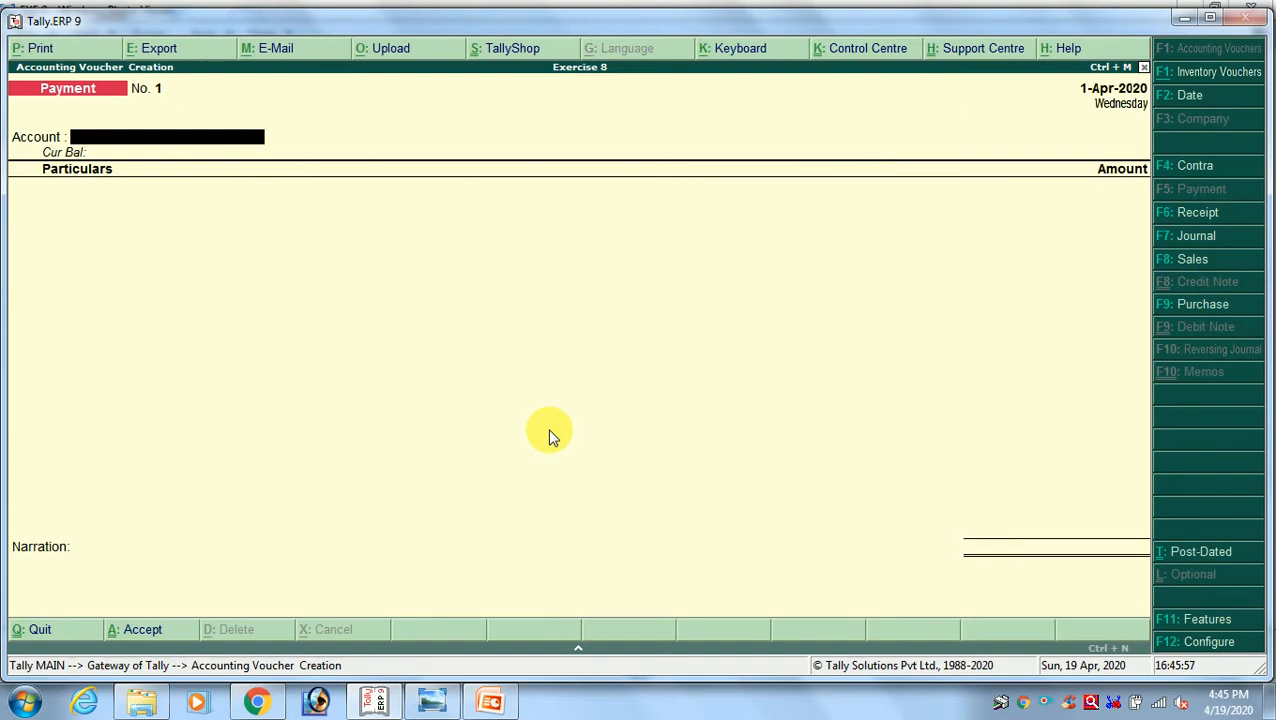
Review the purchase entries in the exercise image and switch the new voucher to the Purchase type
{"action": "key", "text": "alt+Tab"}
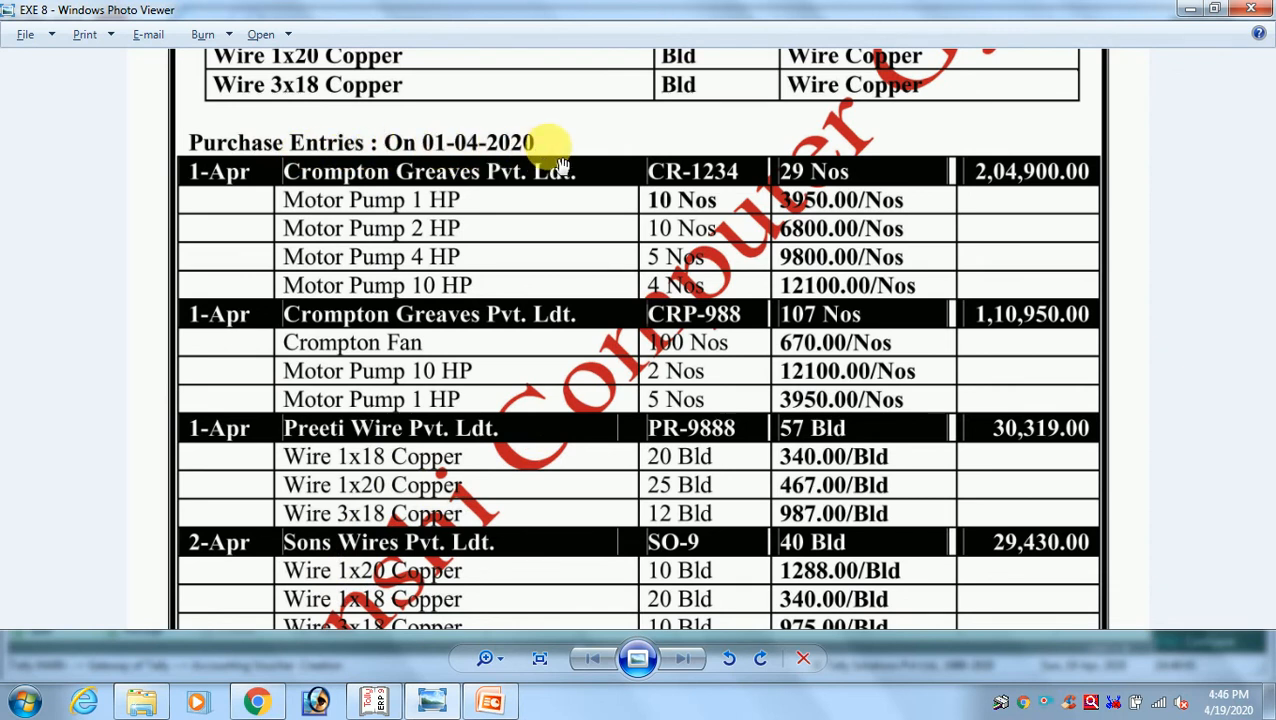
{"action": "scroll", "coordinate": [607, 250], "scroll_direction": "up", "scroll_amount": 3}
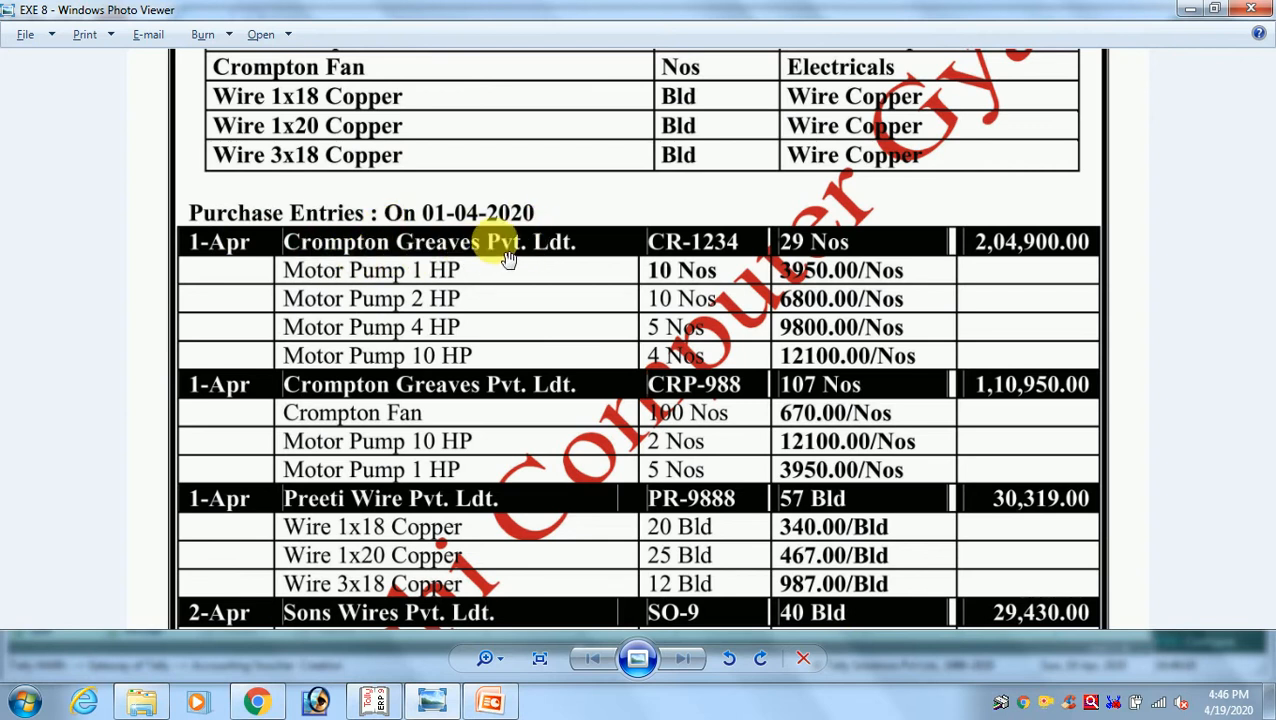
{"action": "scroll", "coordinate": [495, 550], "scroll_direction": "down", "scroll_amount": 1}
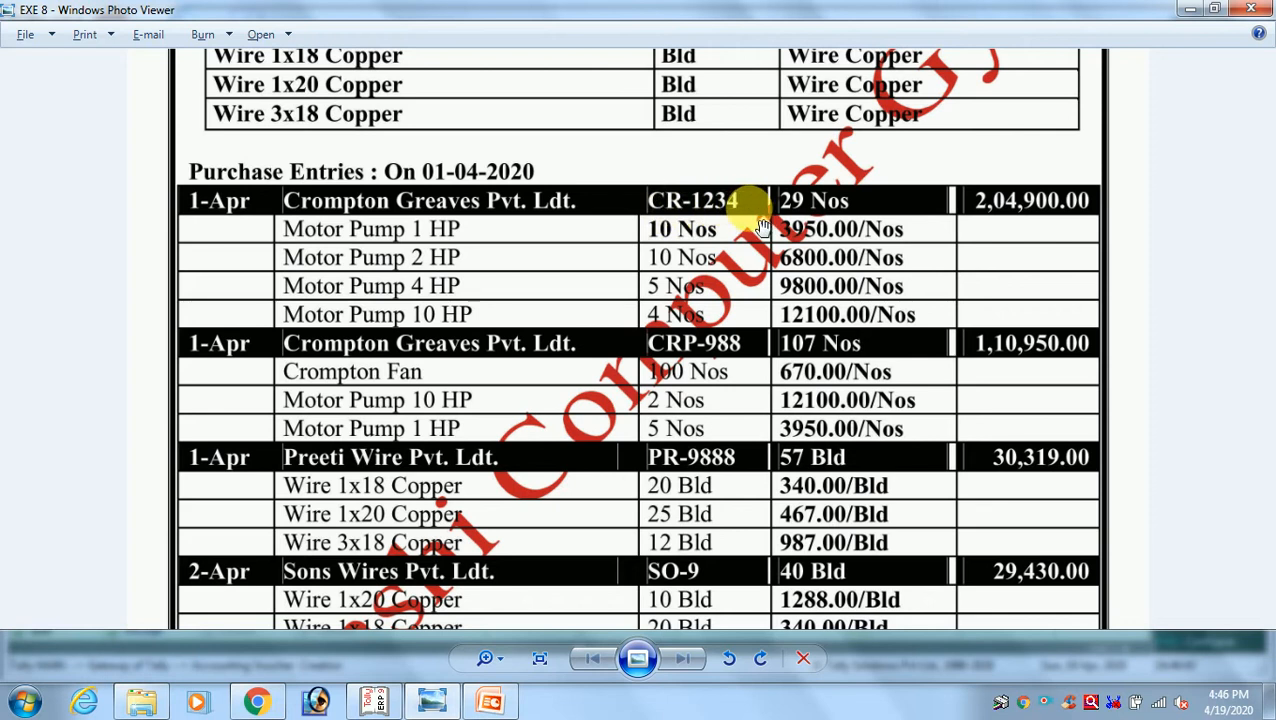
{"action": "key", "text": "alt+Tab"}
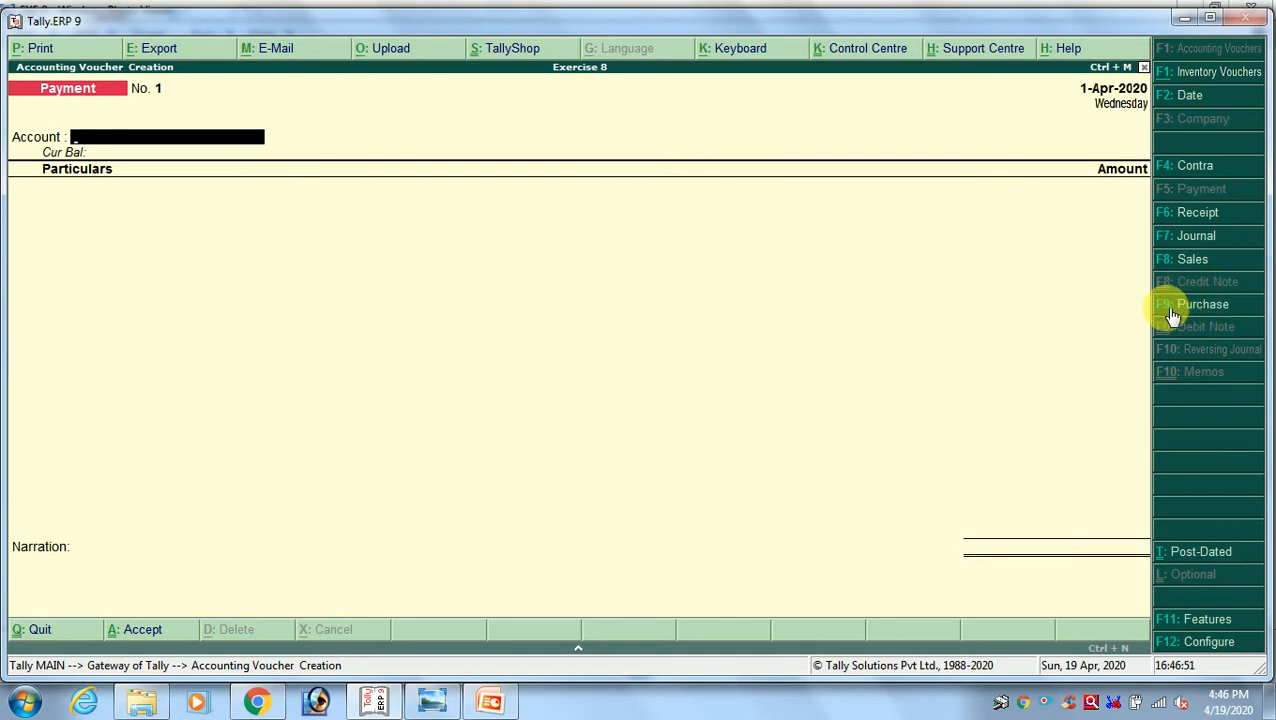
{"action": "left_click", "coordinate": [1237, 316]}
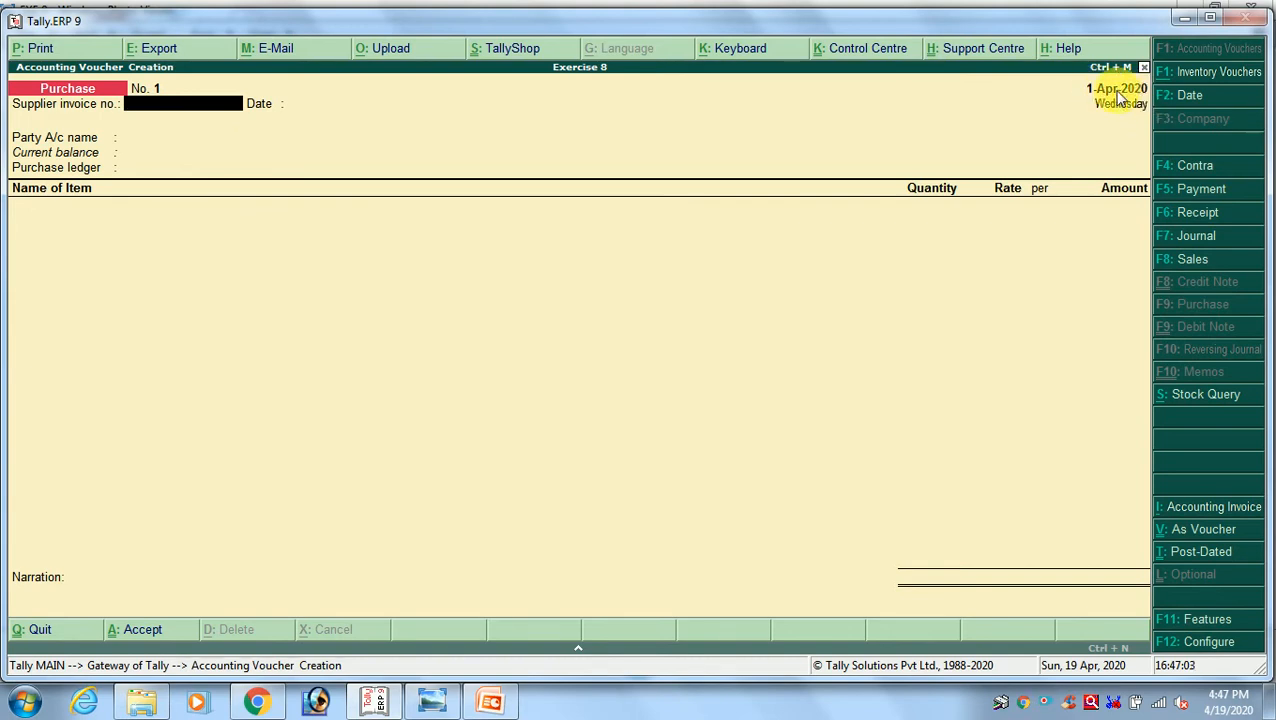
Check the first entry's date in the exercise image and set the purchase voucher date to 1-4
{"action": "key", "text": "alt+Tab"}
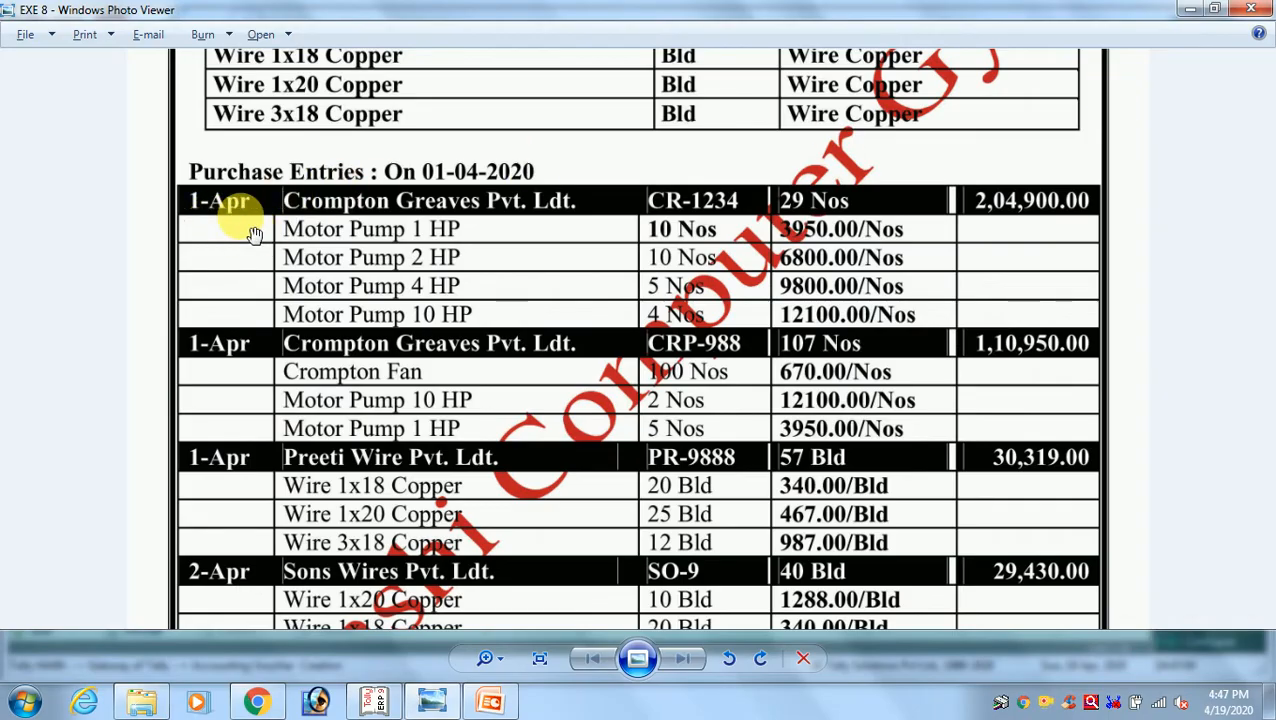
{"action": "key", "text": "alt+Tab"}
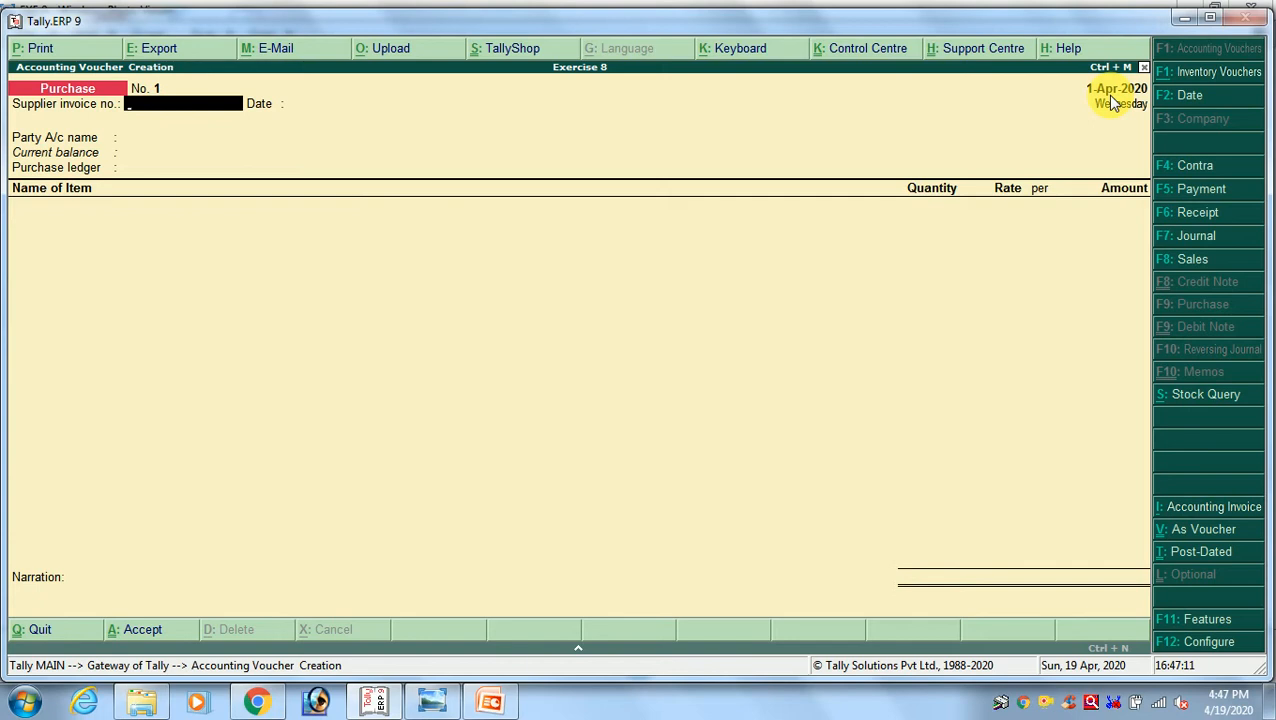
{"action": "key", "text": "F2"}
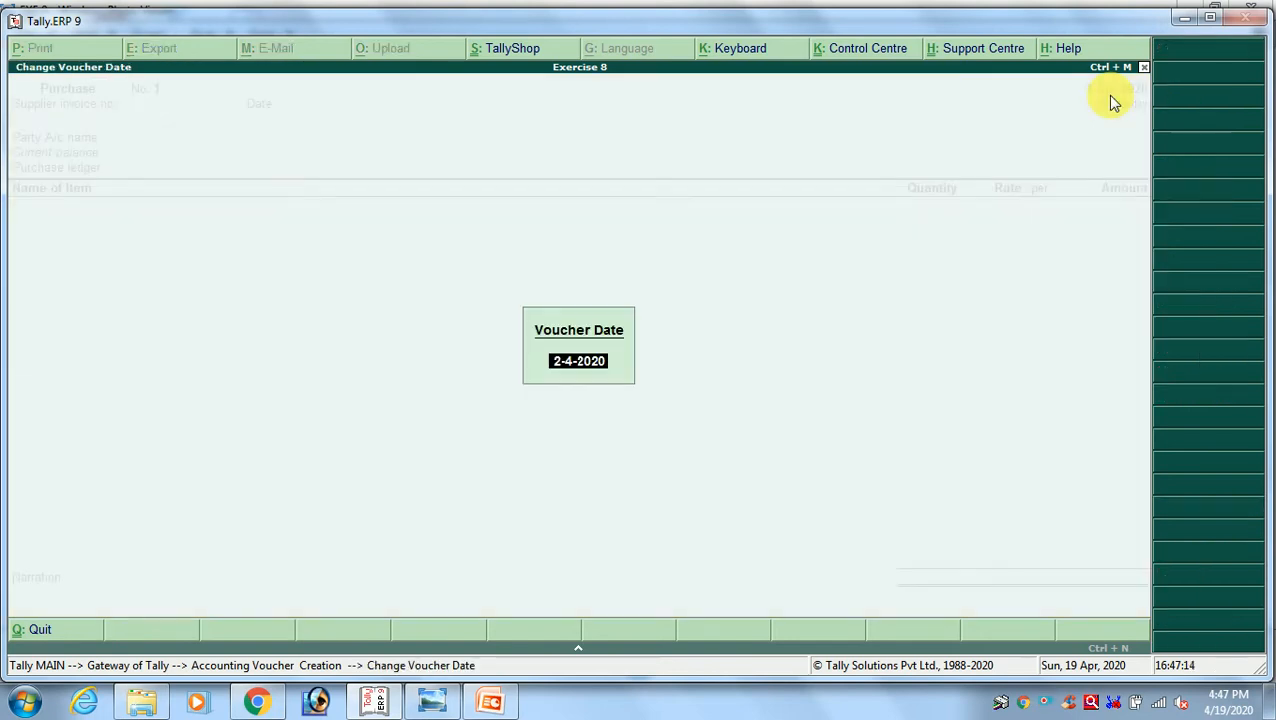
{"action": "type", "text": "1-4"}
{"action": "key", "text": "Return"}
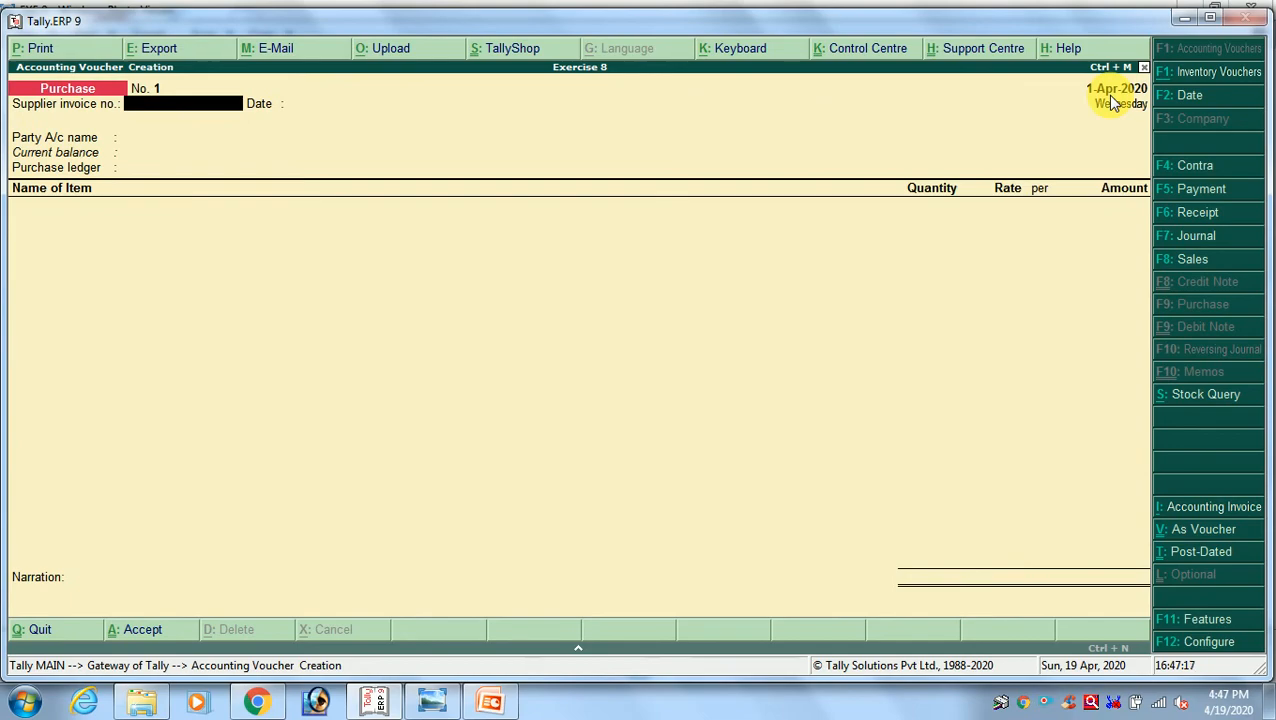
Enter the first entry's supplier invoice number CR-1234 from the exercise image and accept the invoice date 1-Apr-2020
{"action": "key", "text": "alt+Tab"}
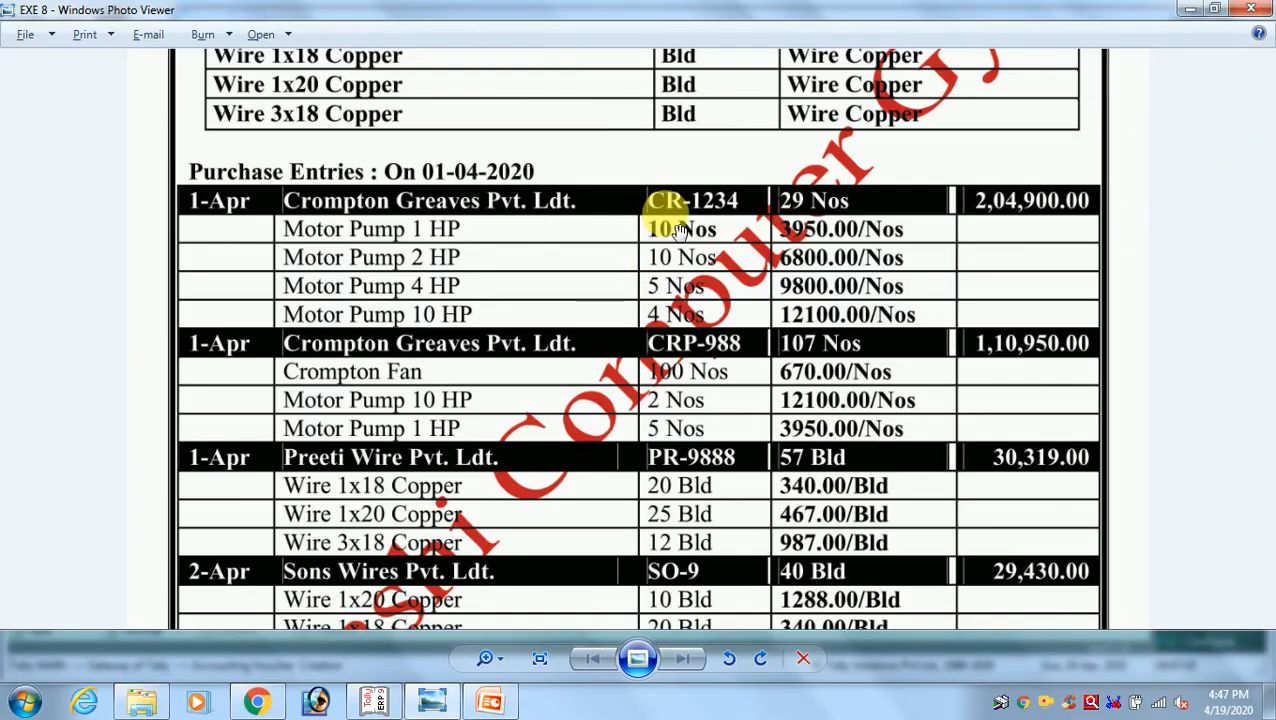
{"action": "key", "text": "alt+Tab"}
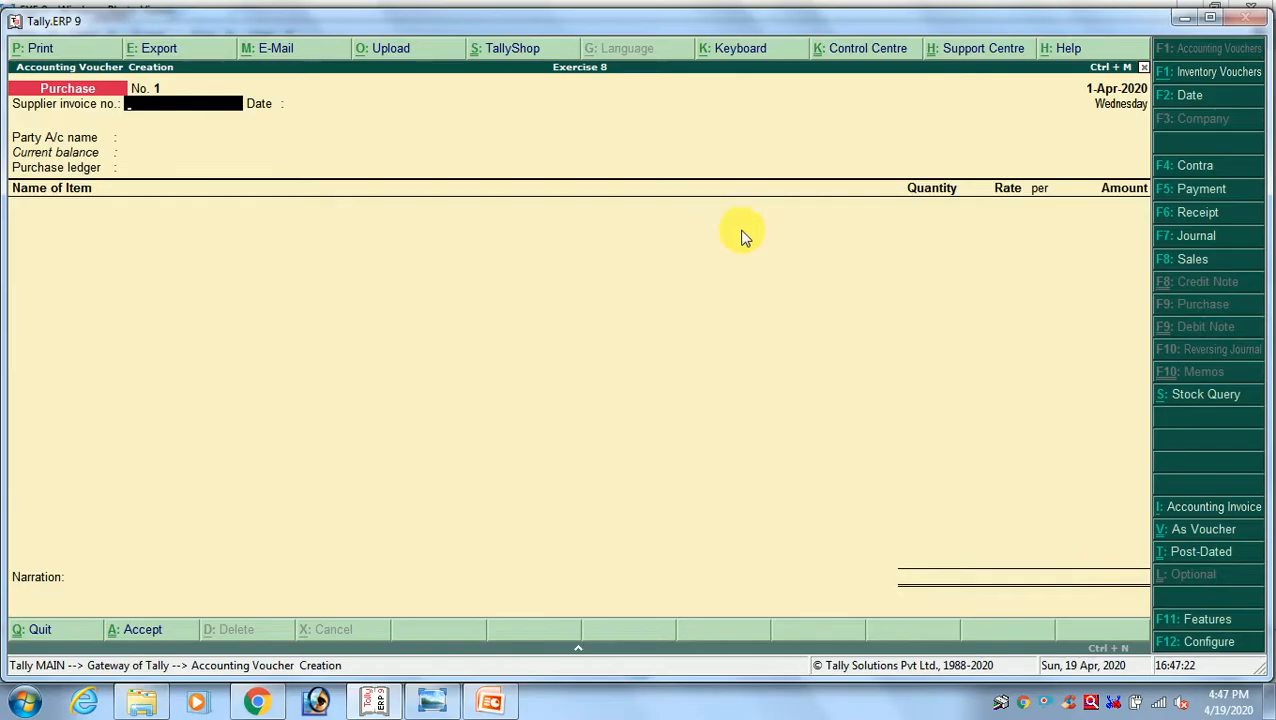
{"action": "type", "text": "CR-1234"}
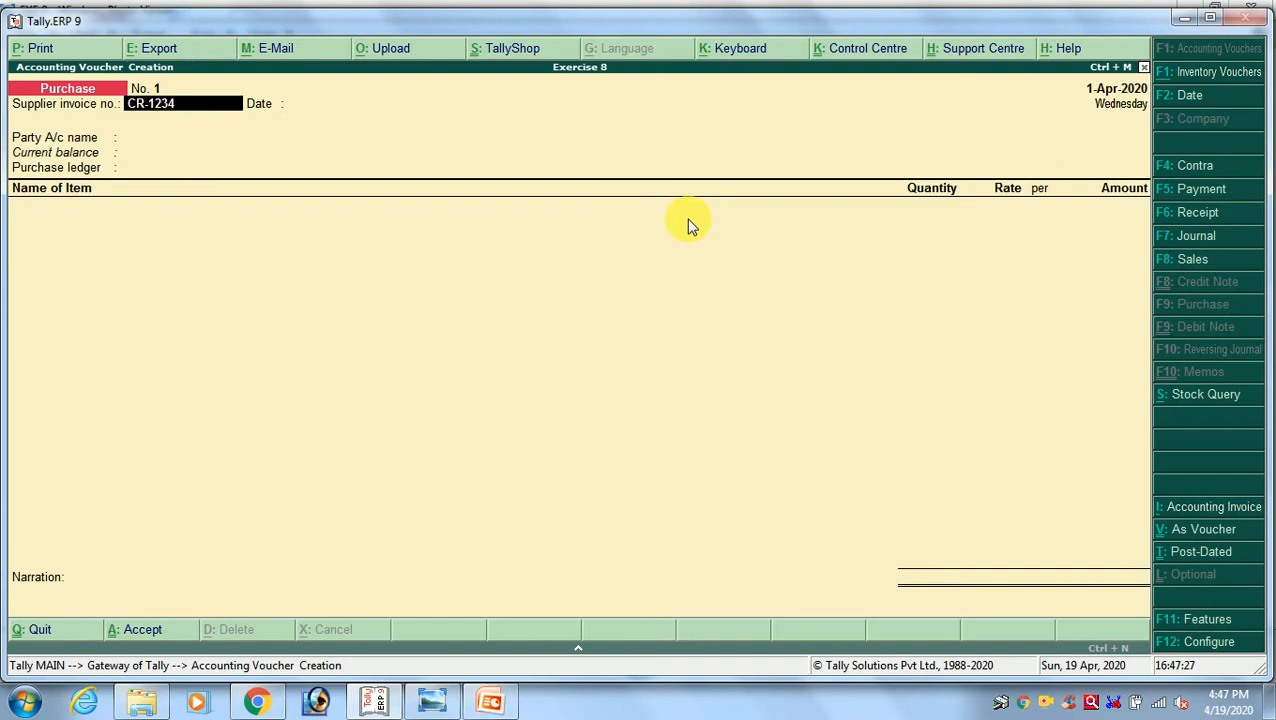
{"action": "key", "text": "Return"}
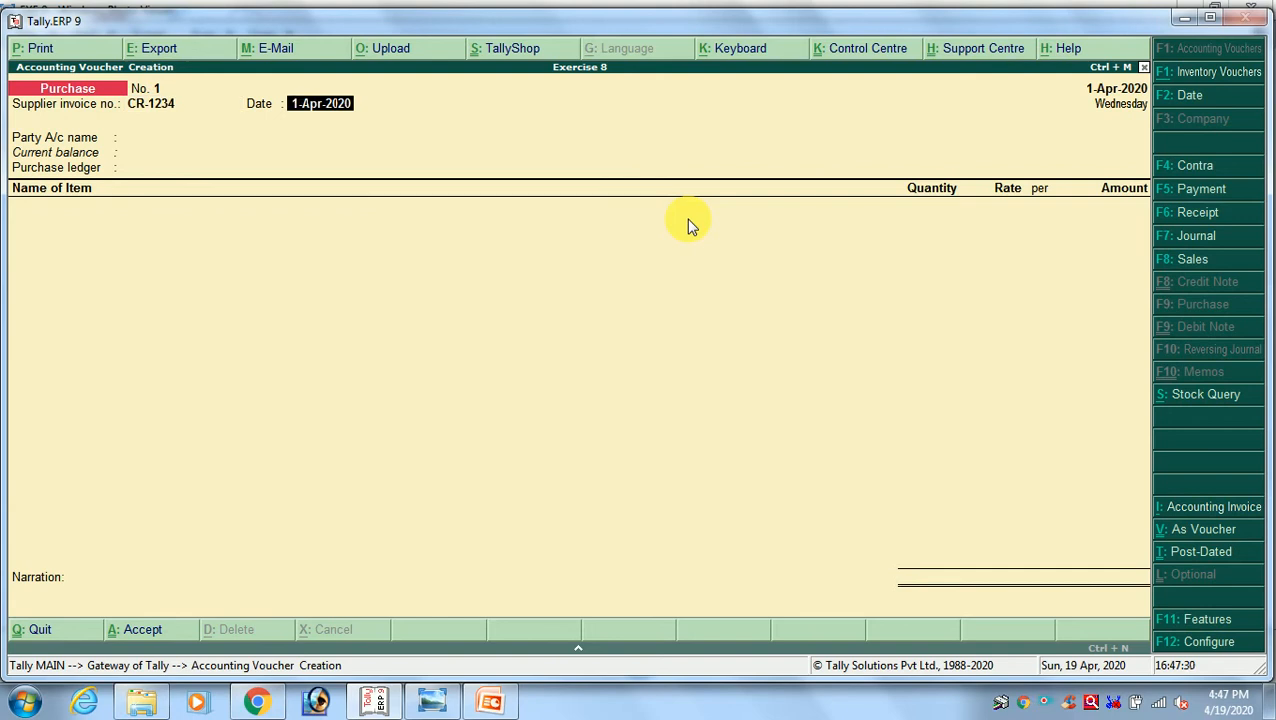
{"action": "key", "text": "Return"}
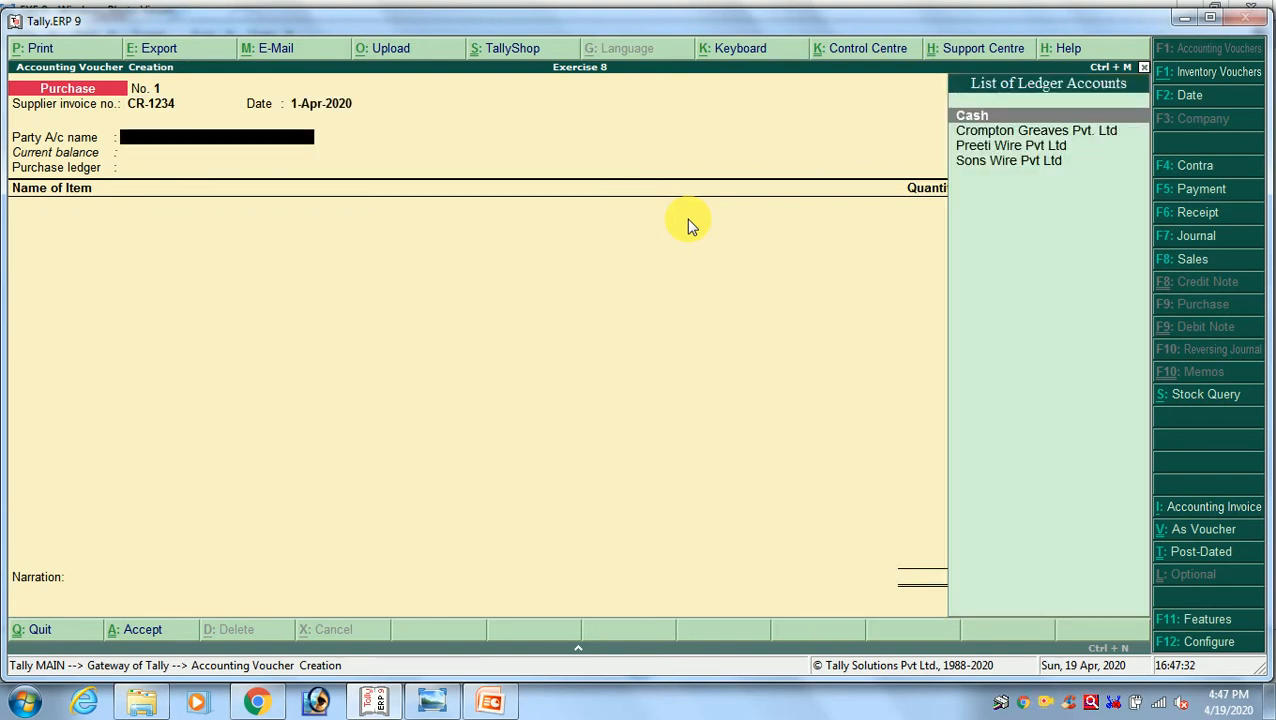
Check the first entry's supplier in the exercise image and select Crompton Greaves Pvt. Ltd as the voucher's party account
{"action": "key", "text": "alt+Tab"}
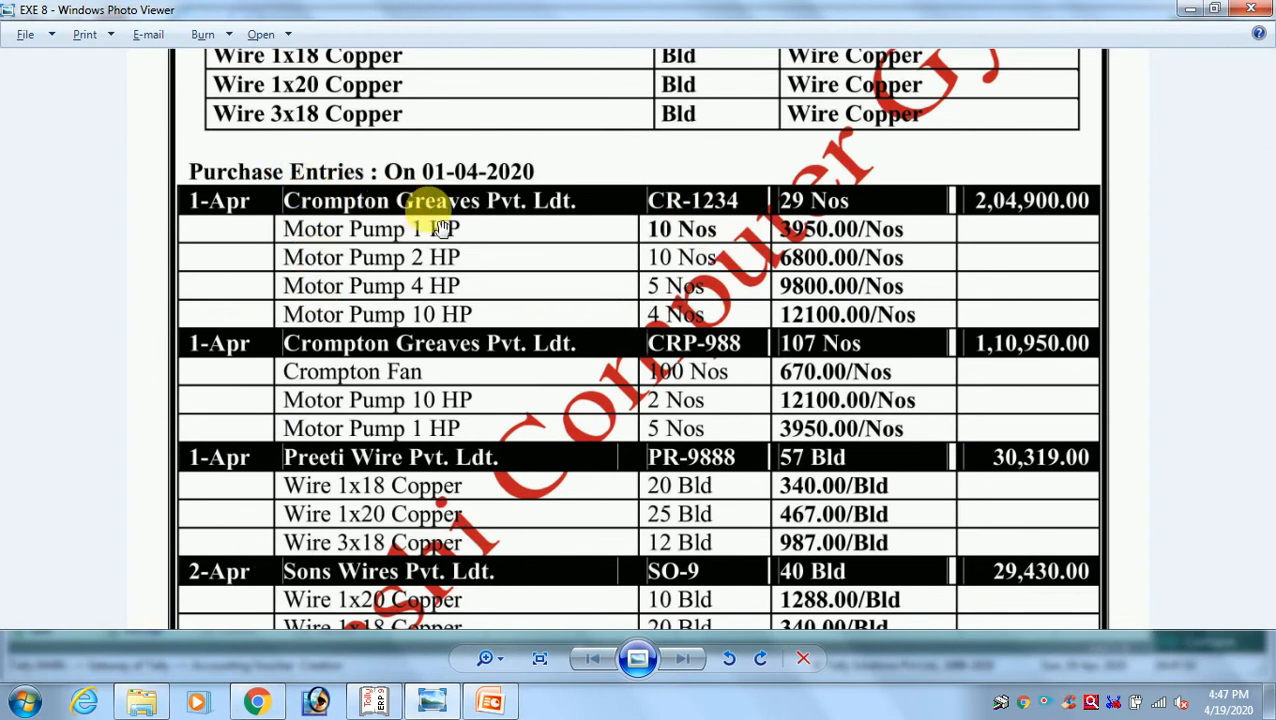
{"action": "key", "text": "alt+Tab"}
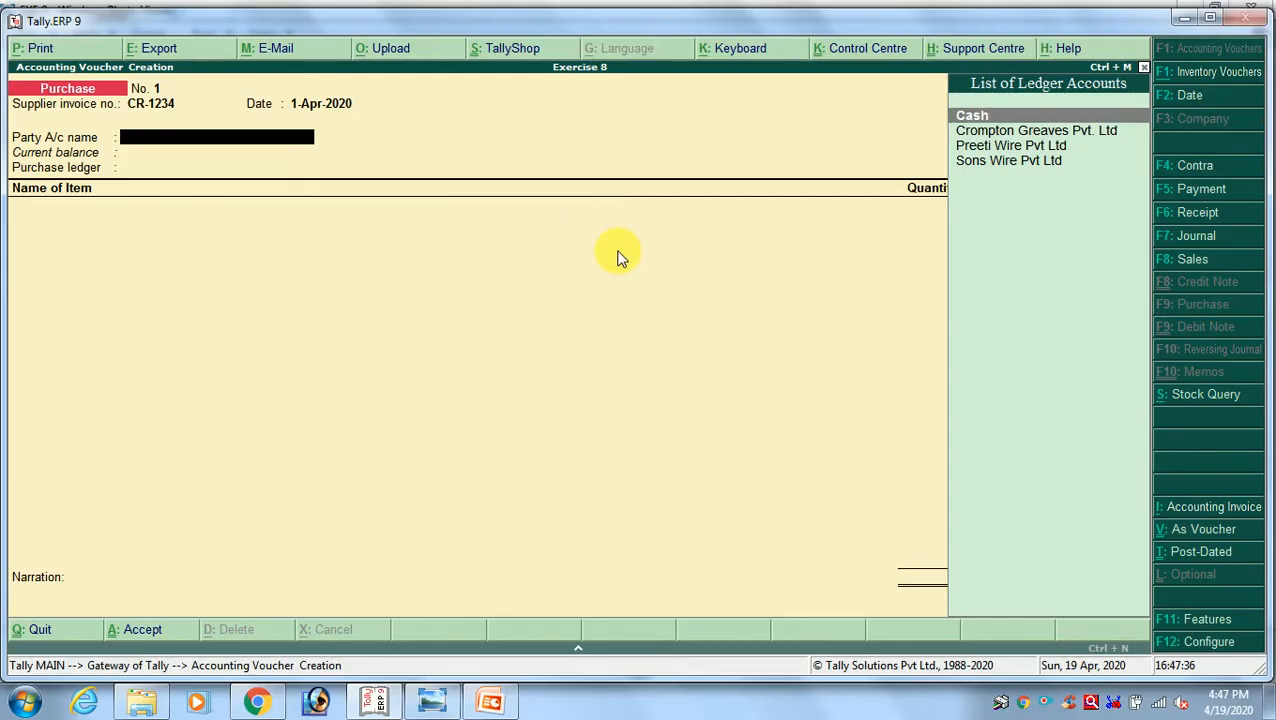
{"action": "key", "text": "Down"}
{"action": "key", "text": "Return"}
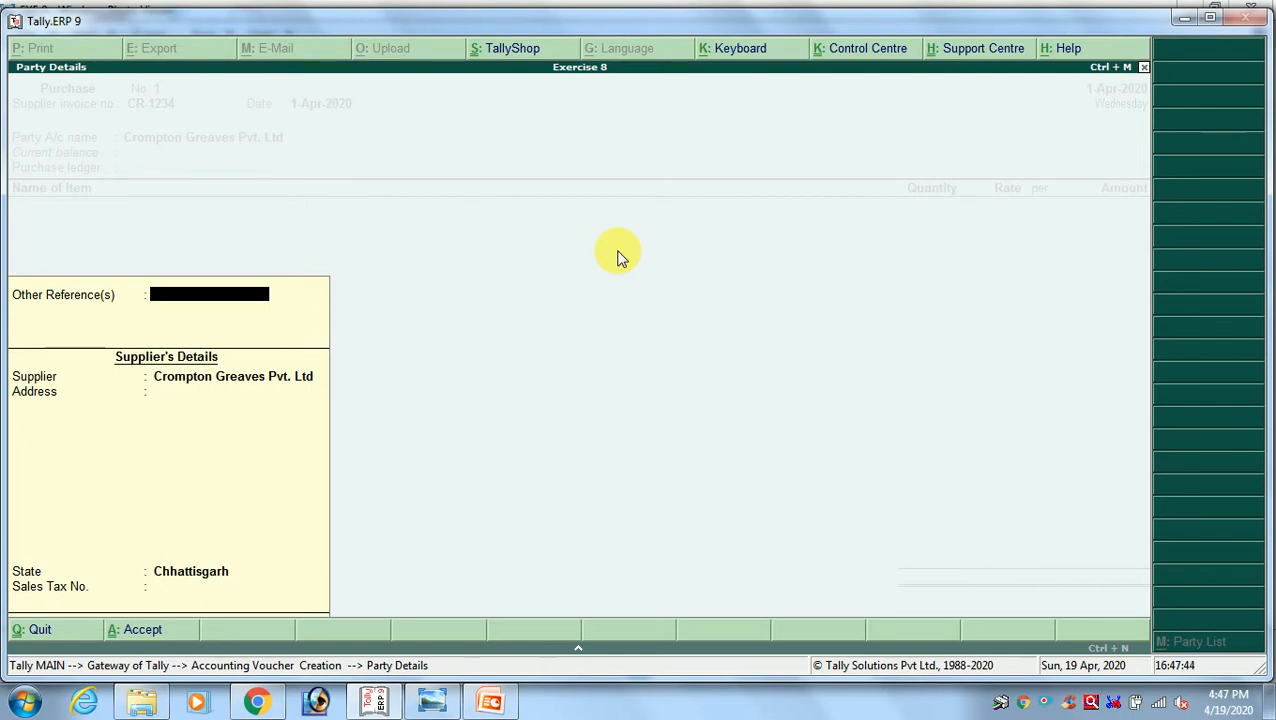
Accept the default supplier details with state Chhattisgarh and choose Purchase A/c as the purchase ledger
{"action": "key", "text": "Return"}
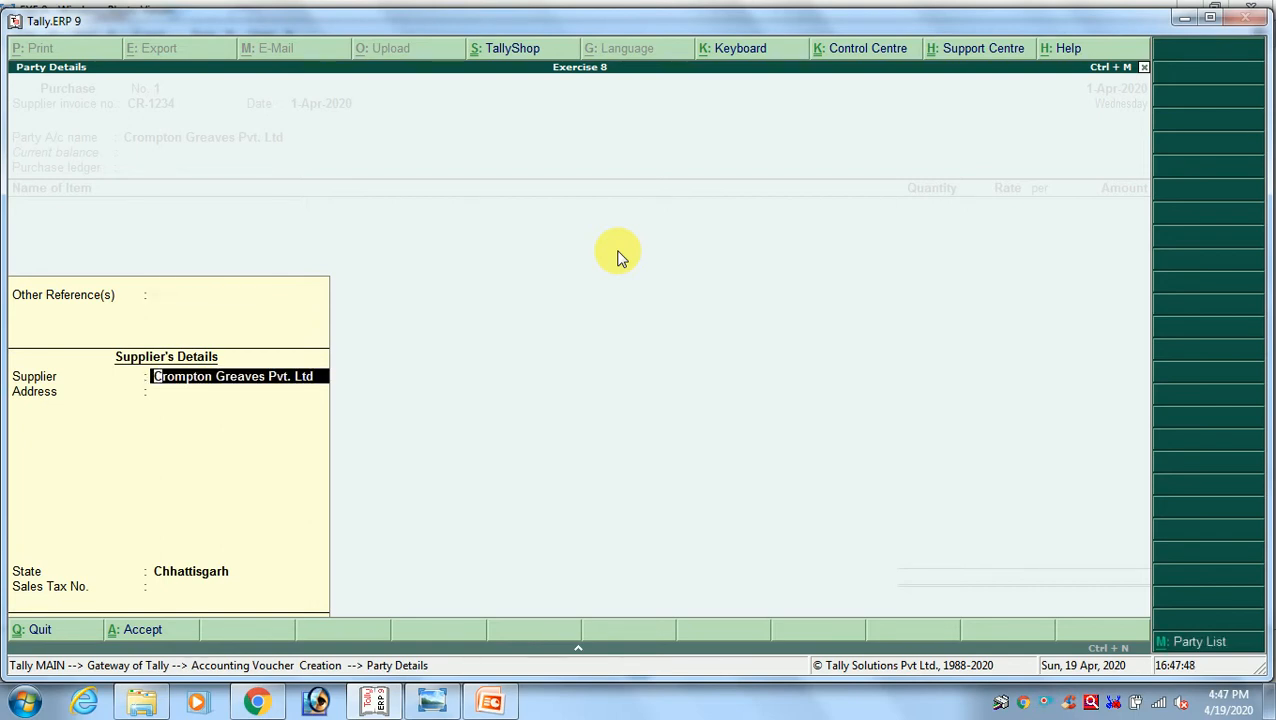
{"action": "key", "text": "Return"}
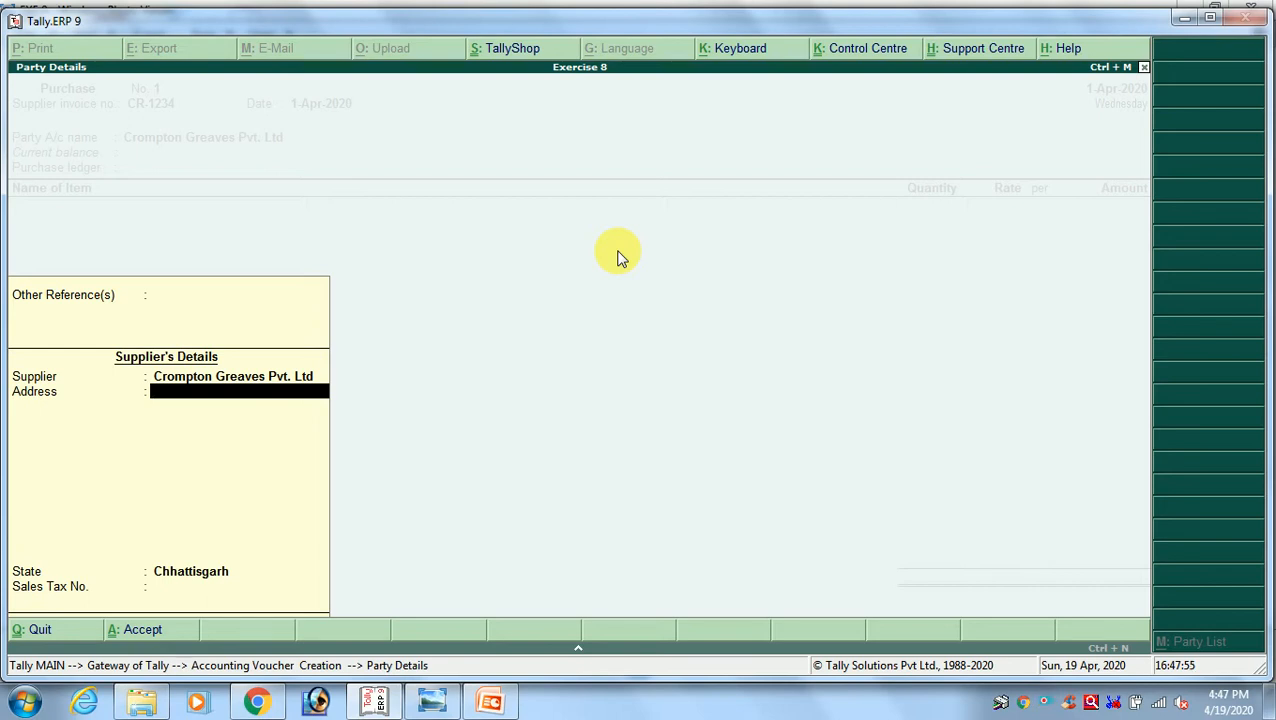
{"action": "key", "text": "Return"}
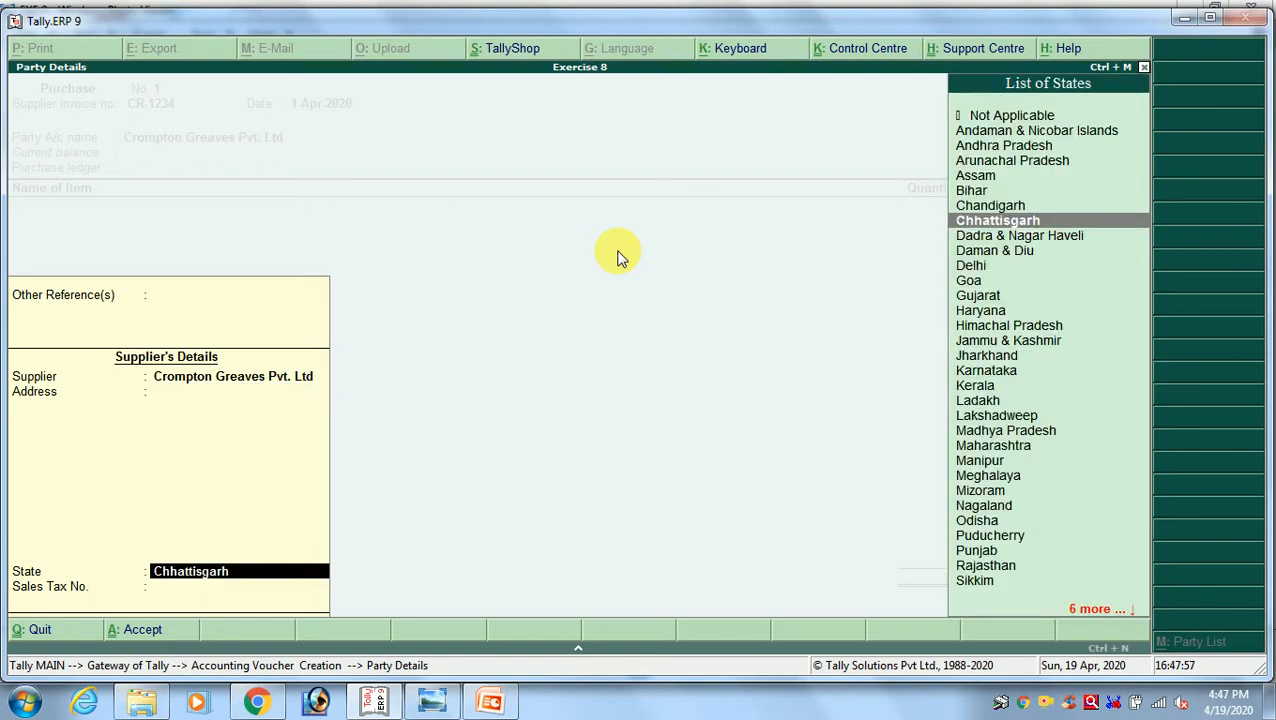
{"action": "key", "text": "Return"}
{"action": "key", "text": "Return"}
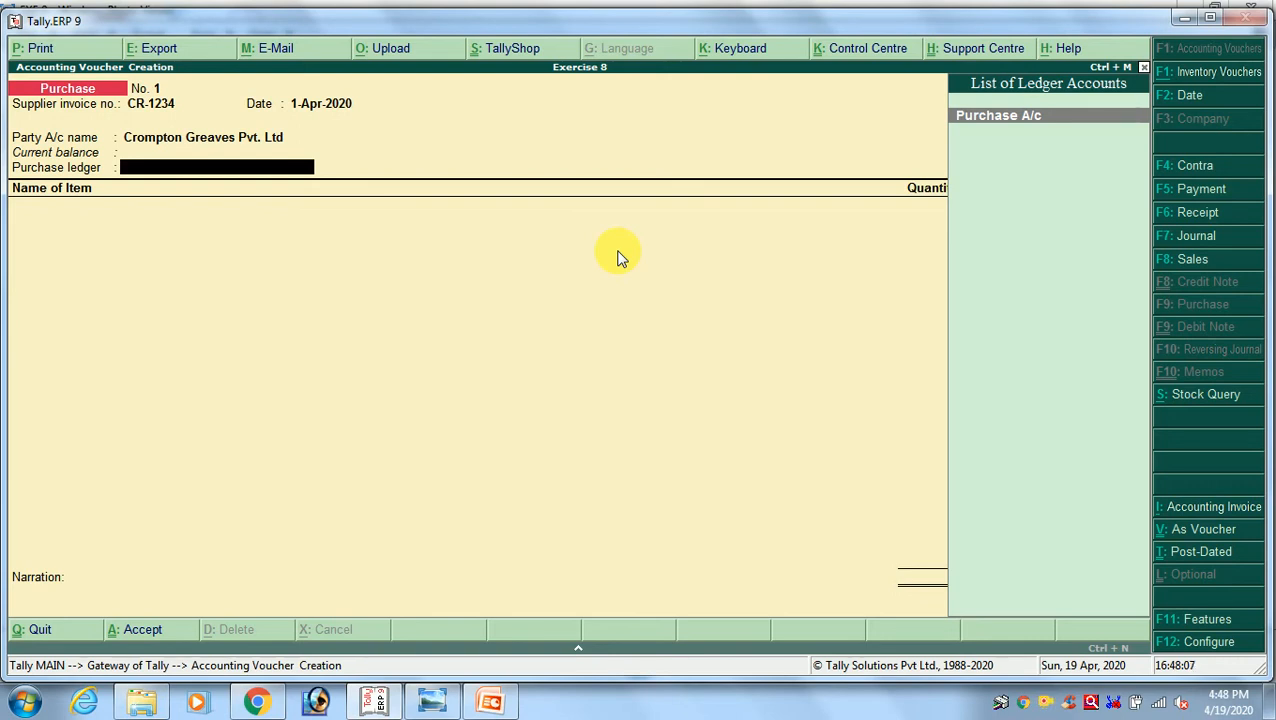
{"action": "key", "text": "Return"}
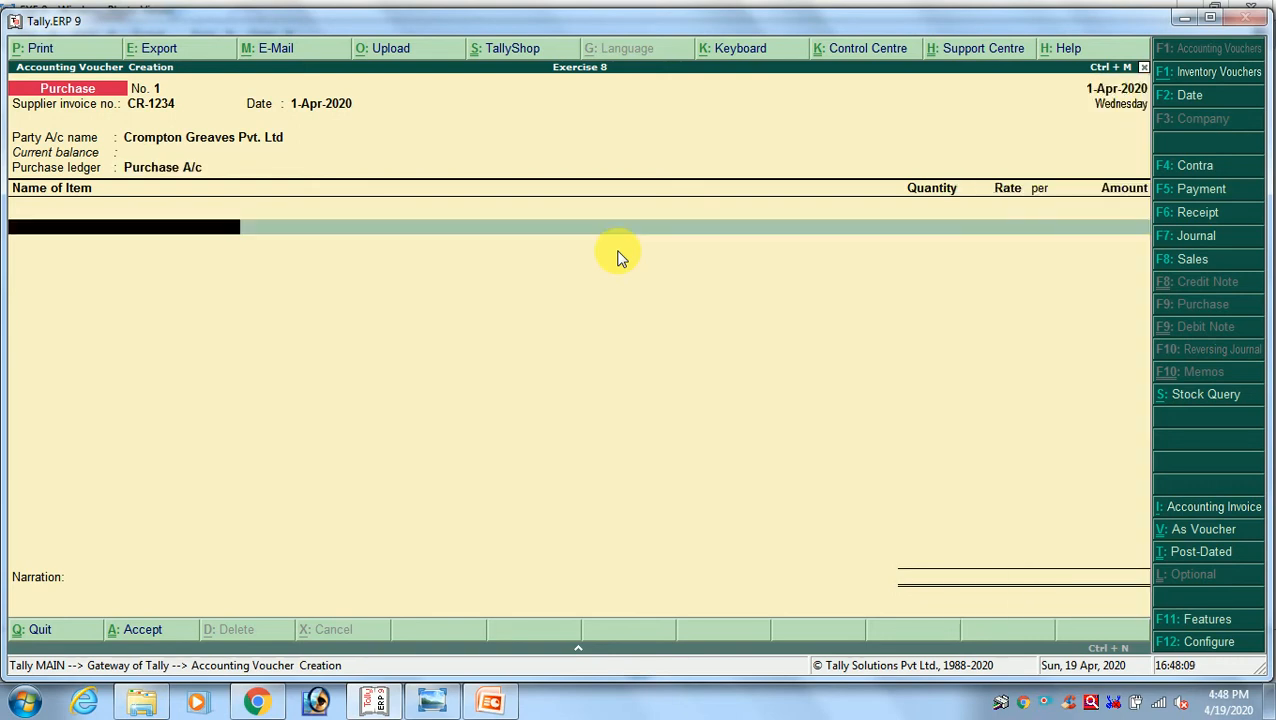
Check the first item in the exercise image and add Motor Pump 1 Hp to the purchase voucher
{"action": "key", "text": "alt+Tab"}
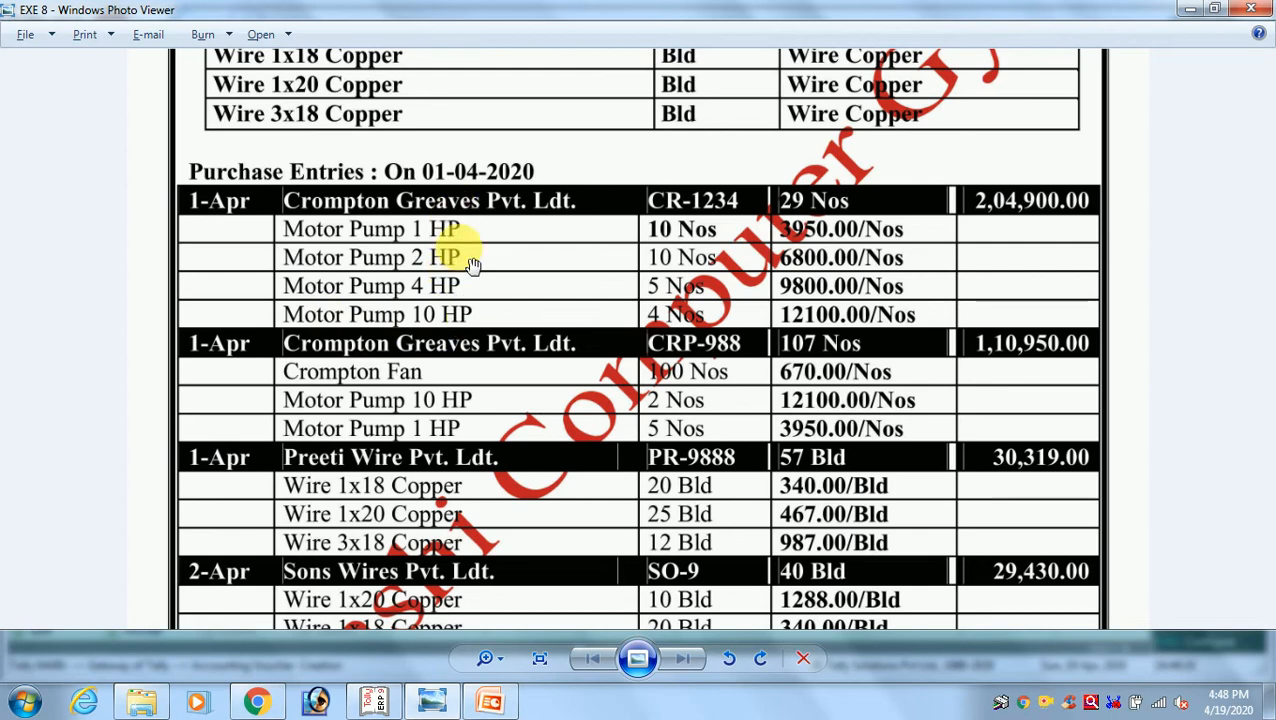
{"action": "key", "text": "alt+Tab"}
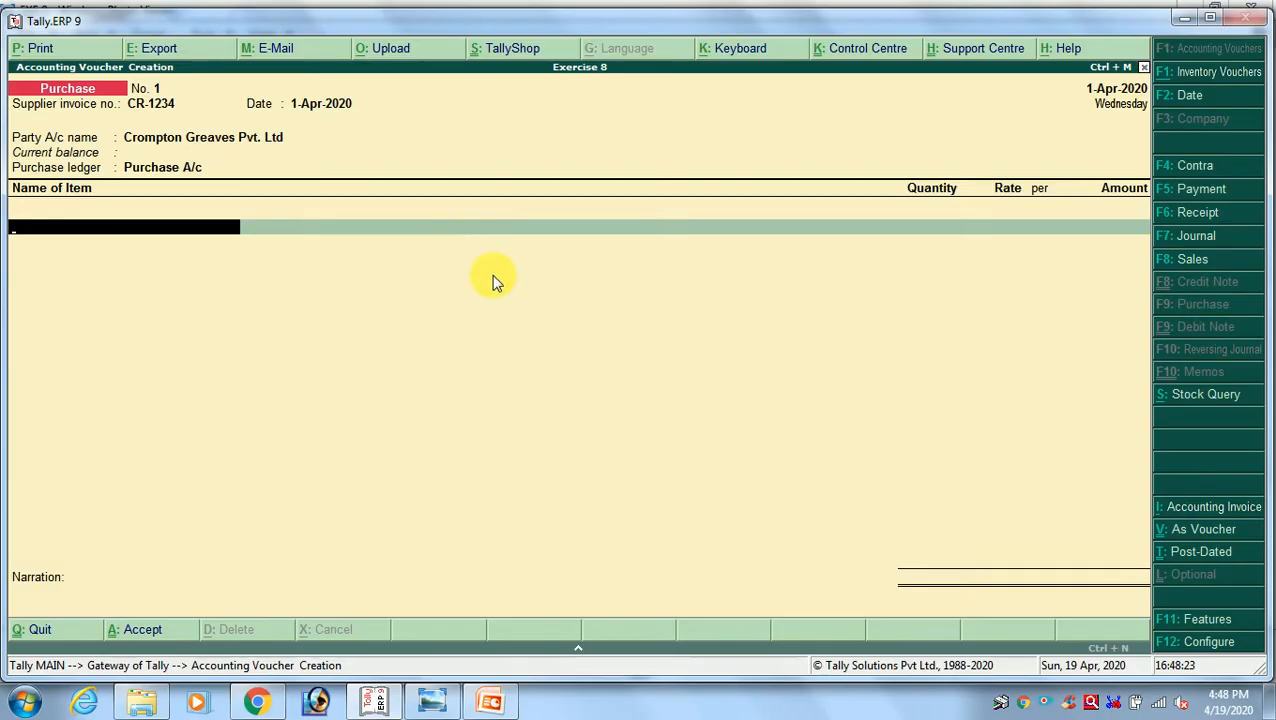
{"action": "type", "text": "MO"}
{"action": "key", "text": "Down"}
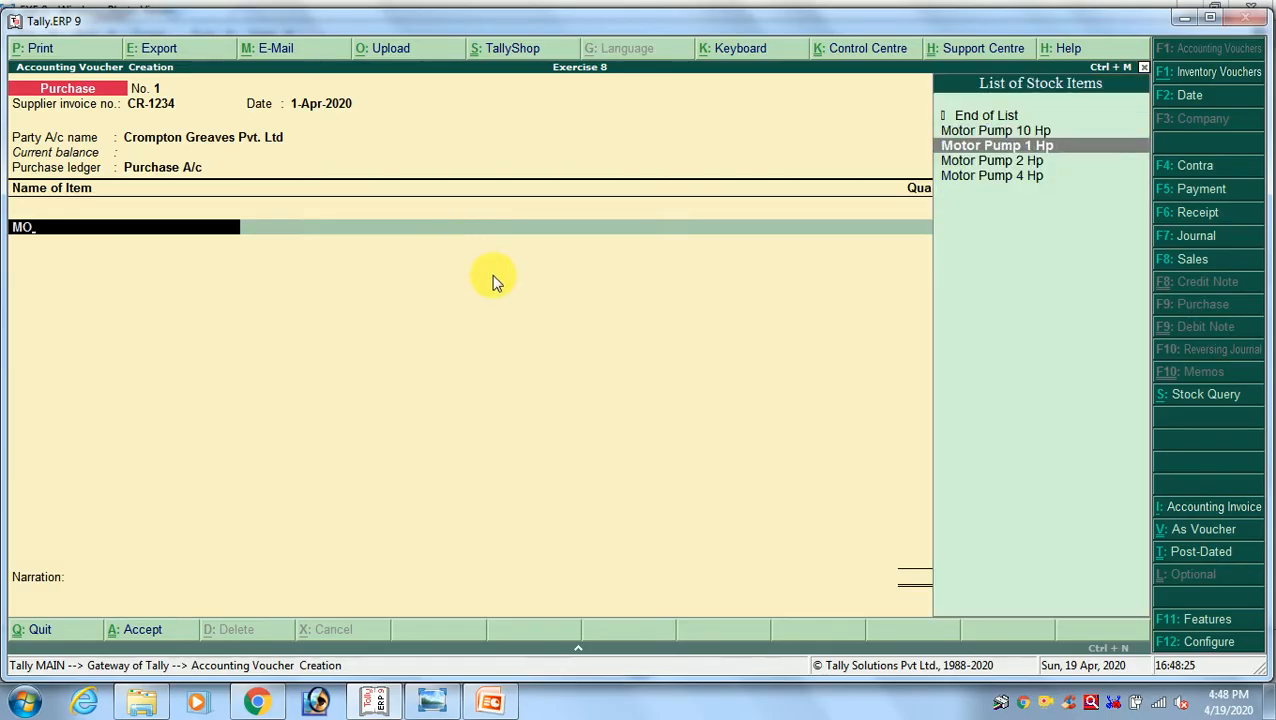
{"action": "key", "text": "Return"}
Enter quantity 10 and rate 3950 per Nos for Motor Pump 1 Hp from the exercise image and accept the amount
{"action": "key", "text": "alt+Tab"}
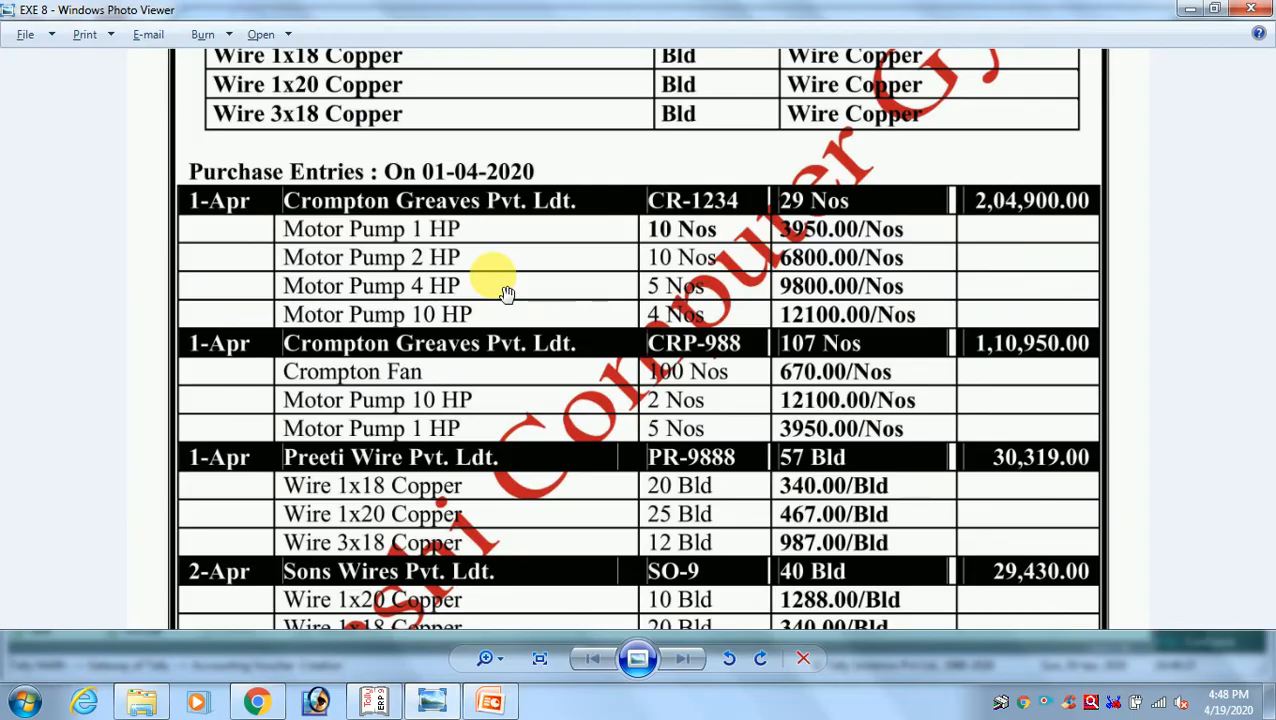
{"action": "key", "text": "alt+Tab"}
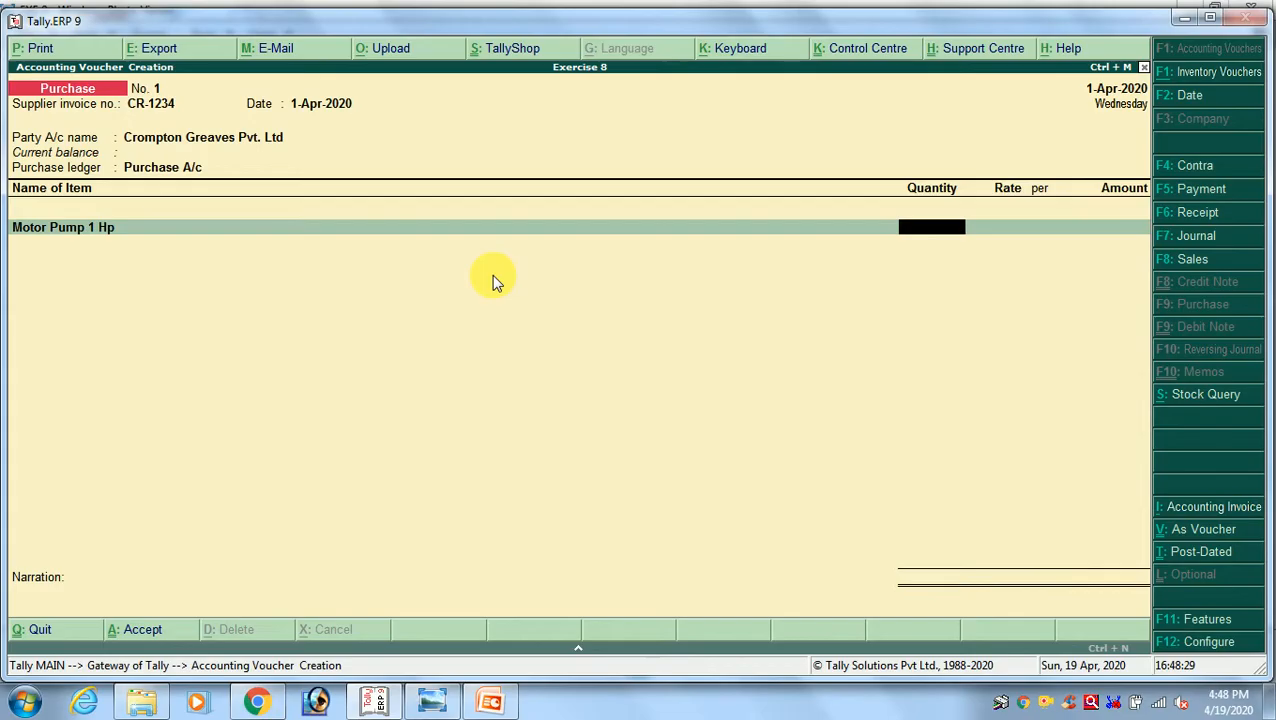
{"action": "type", "text": "10.000 Nos"}
{"action": "key", "text": "alt+Tab"}
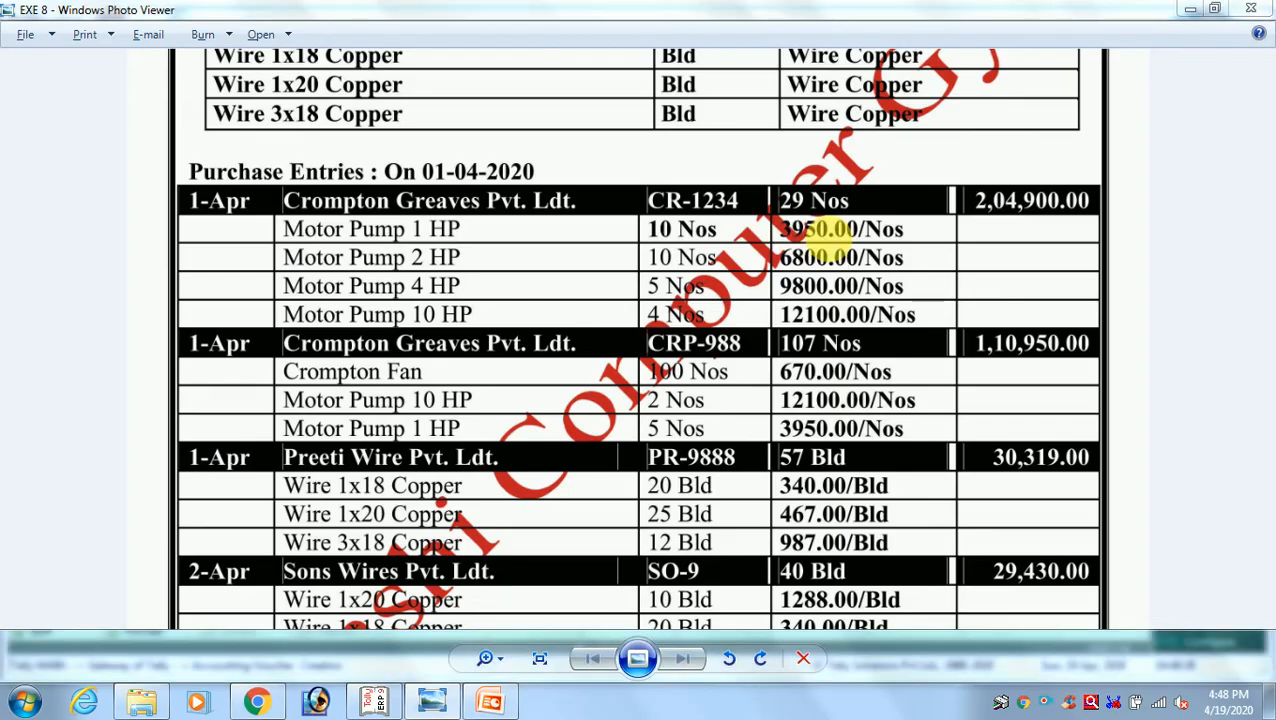
{"action": "key", "text": "alt+Tab"}
{"action": "type", "text": "3950"}
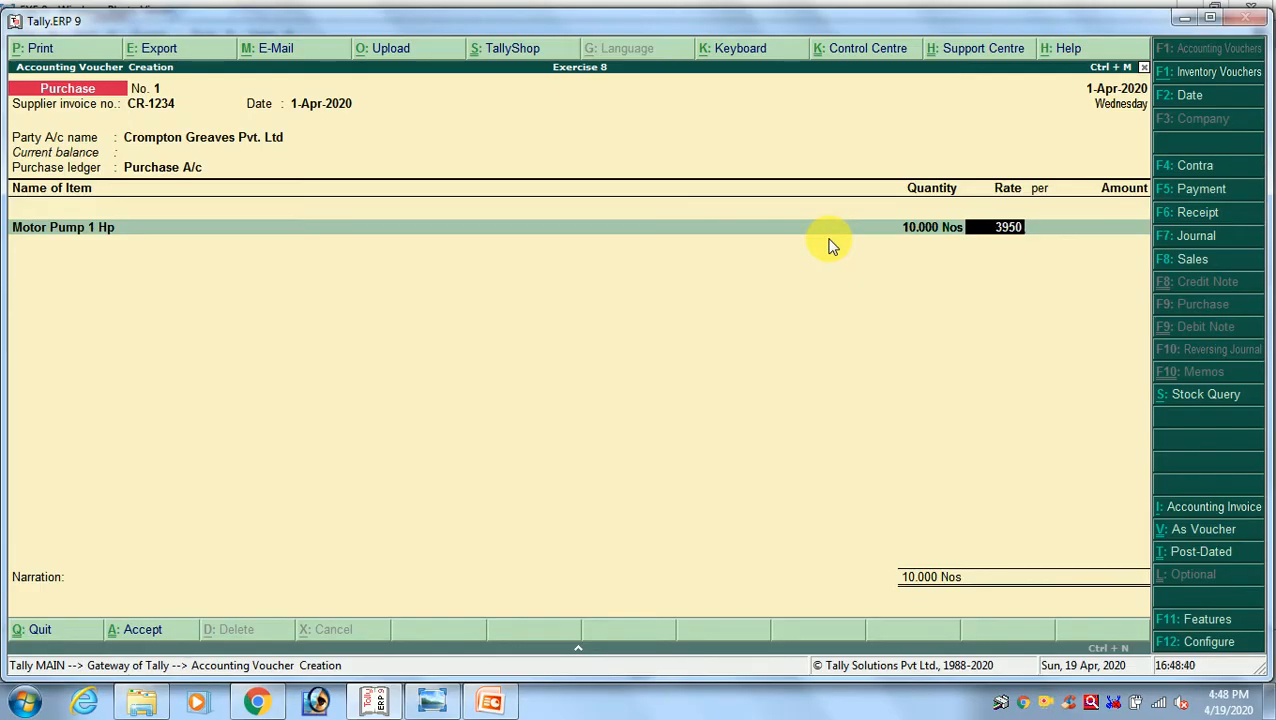
{"action": "key", "text": "Return"}
{"action": "key", "text": "Return"}
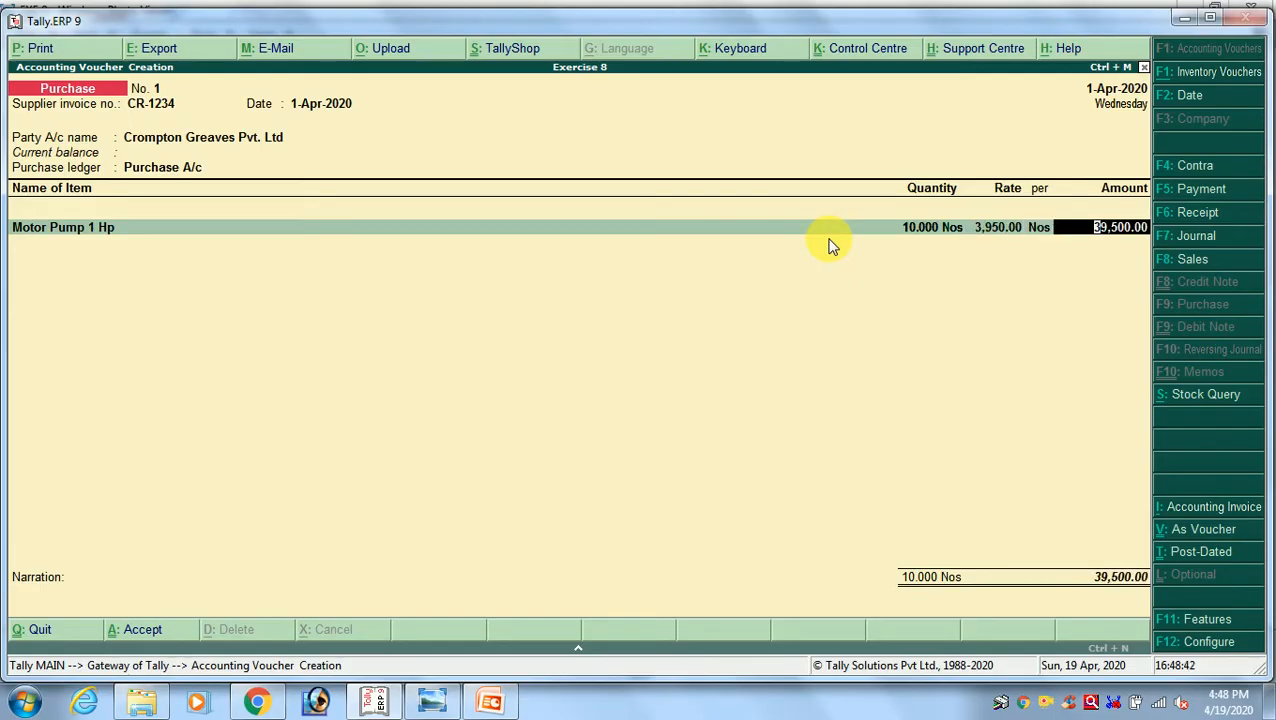
{"action": "key", "text": "Return"}
Check the second item in the exercise image and add Motor Pump 2 Hp as the next voucher line
{"action": "key", "text": "alt+Tab"}
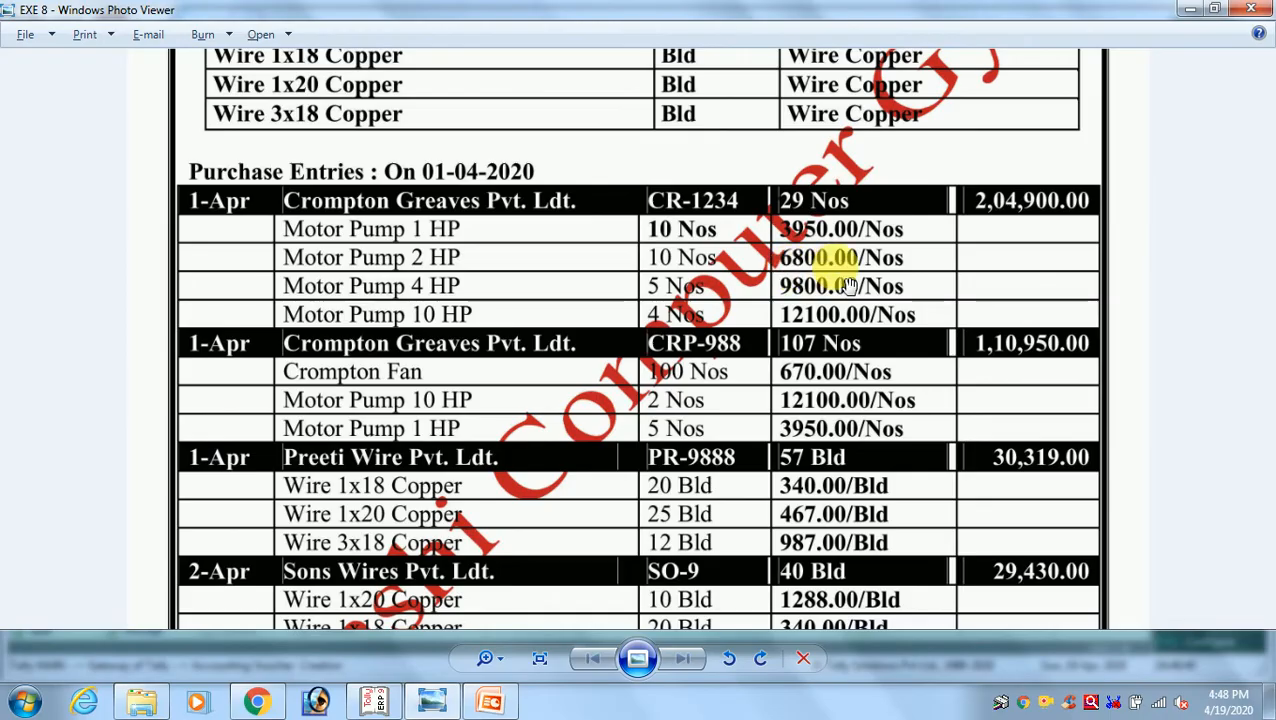
{"action": "key", "text": "alt+Tab"}
{"action": "type", "text": "MO"}
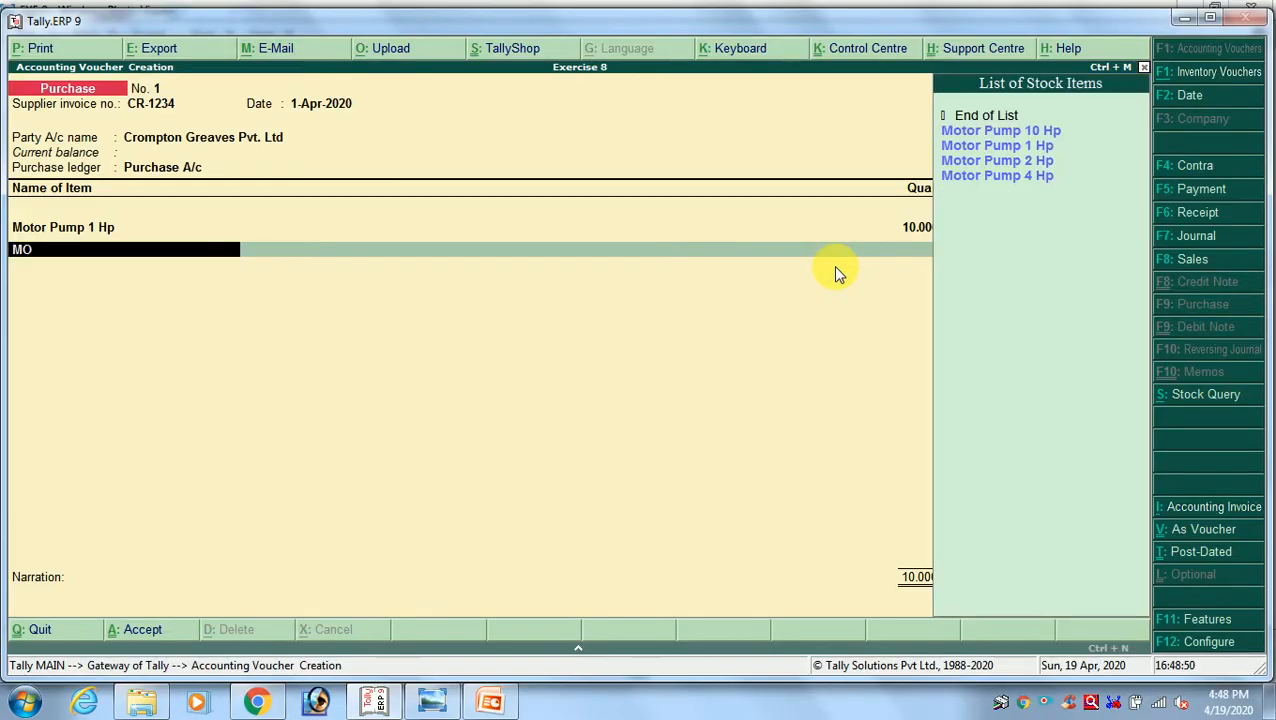
{"action": "type", "text": "T"}
{"action": "key", "text": "Down"}
{"action": "key", "text": "Up"}
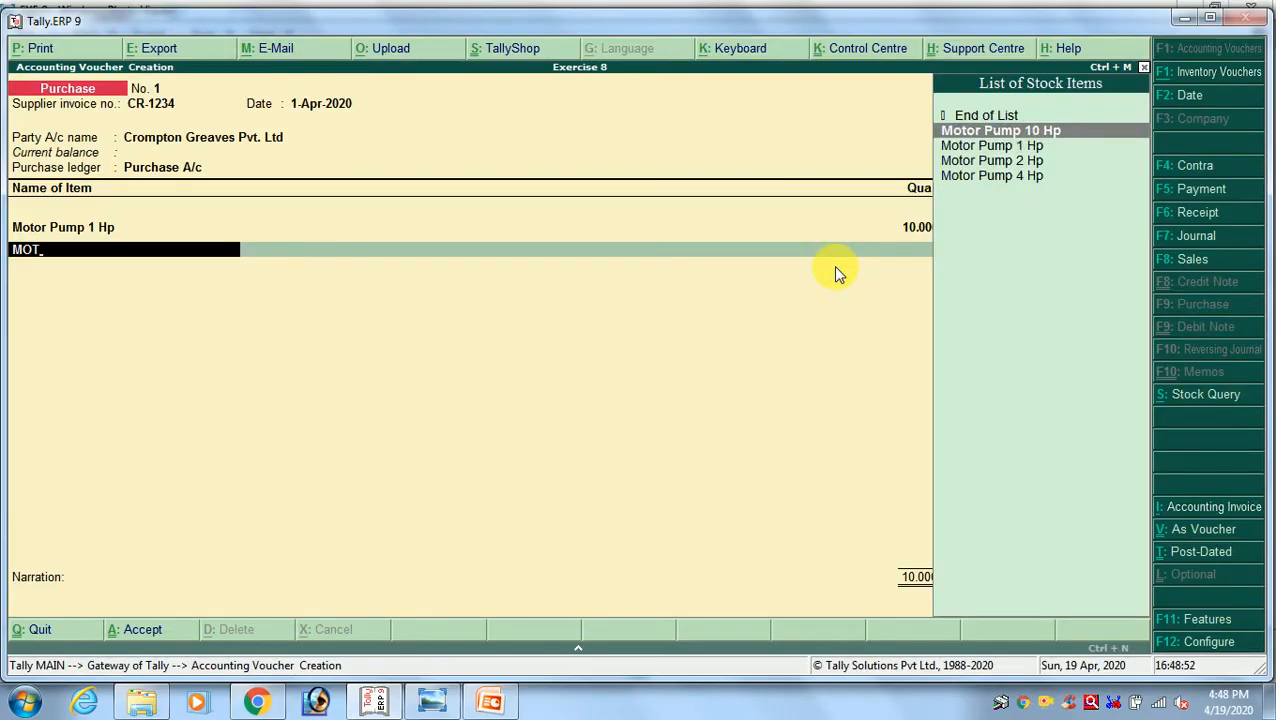
{"action": "key", "text": "Down"}
{"action": "key", "text": "Down"}
{"action": "key", "text": "Return"}
Enter quantity 10 and rate 6800 per Nos for Motor Pump 2 Hp from the exercise image and accept the amount
{"action": "key", "text": "alt+Tab"}
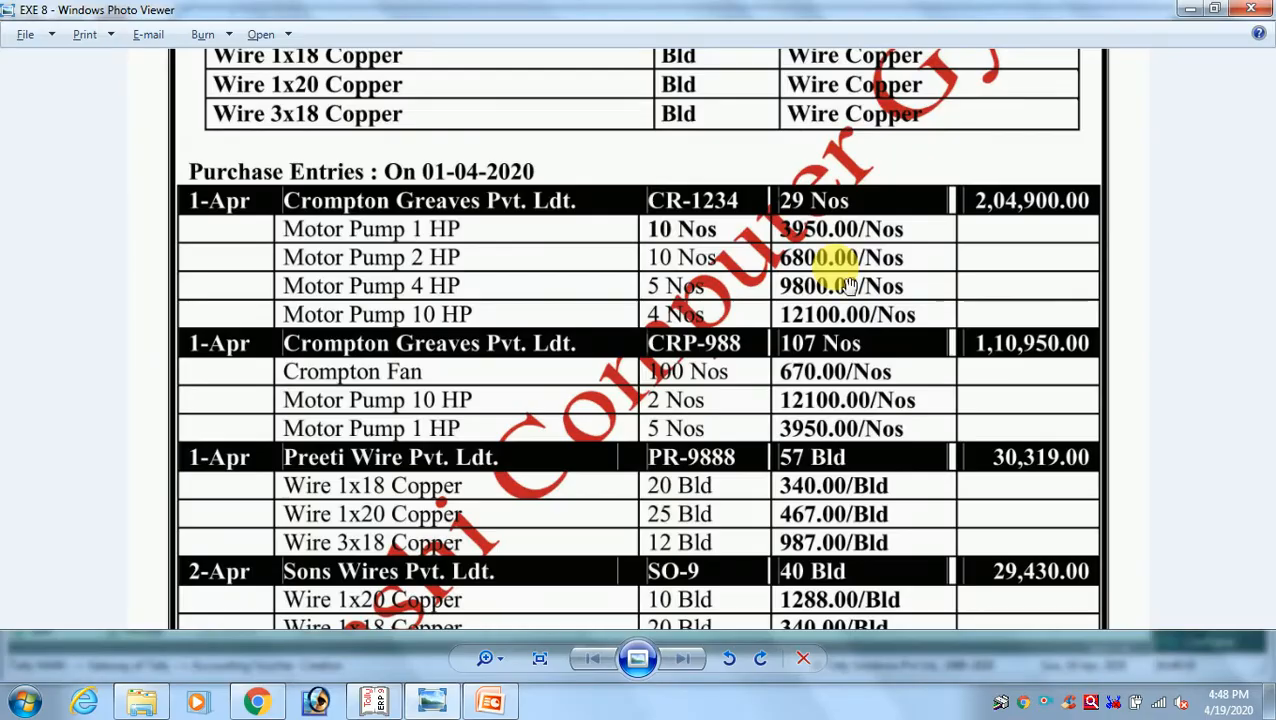
{"action": "key", "text": "alt+Tab"}
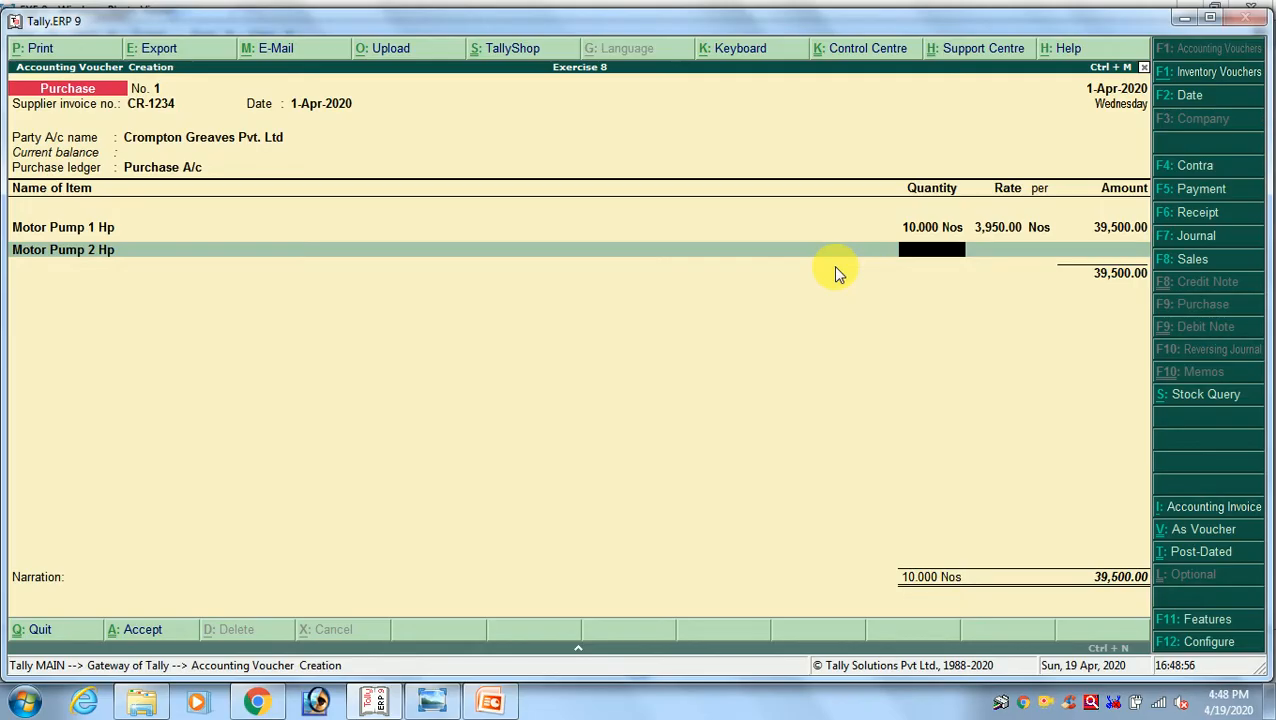
{"action": "type", "text": "10"}
{"action": "key", "text": "Return"}
{"action": "key", "text": "alt+Tab"}
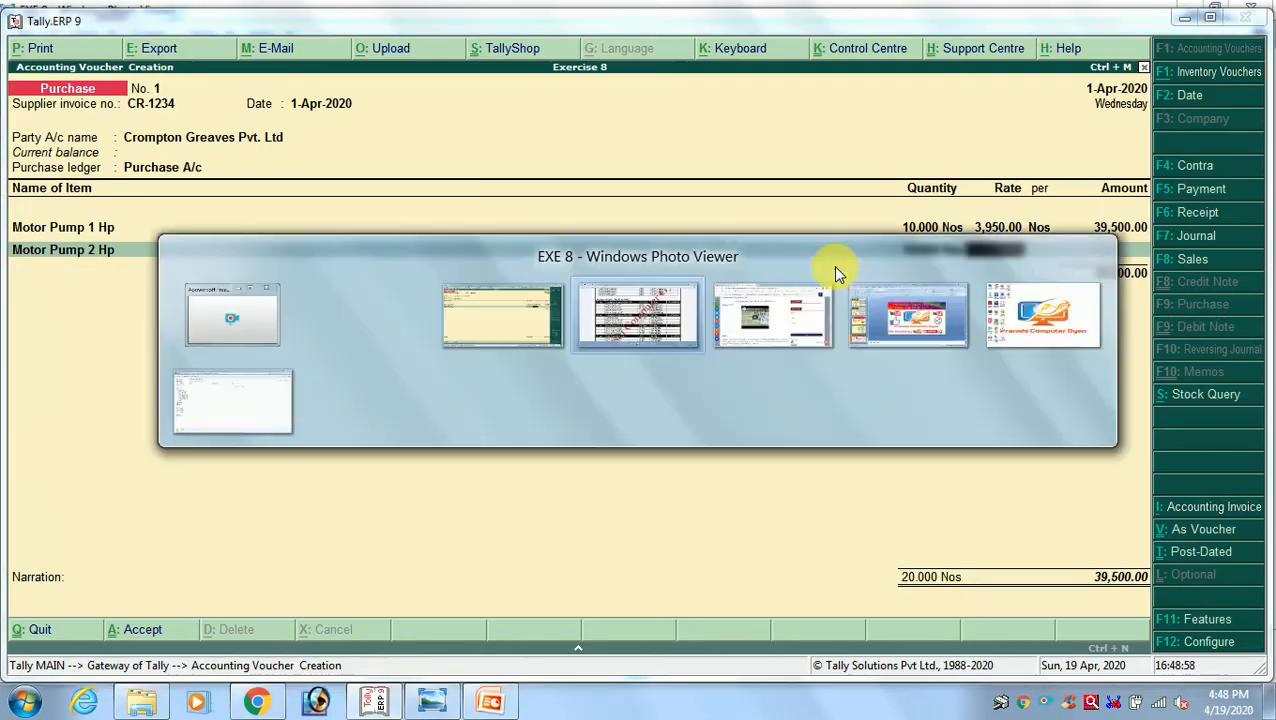
{"action": "key", "text": "alt+Tab"}
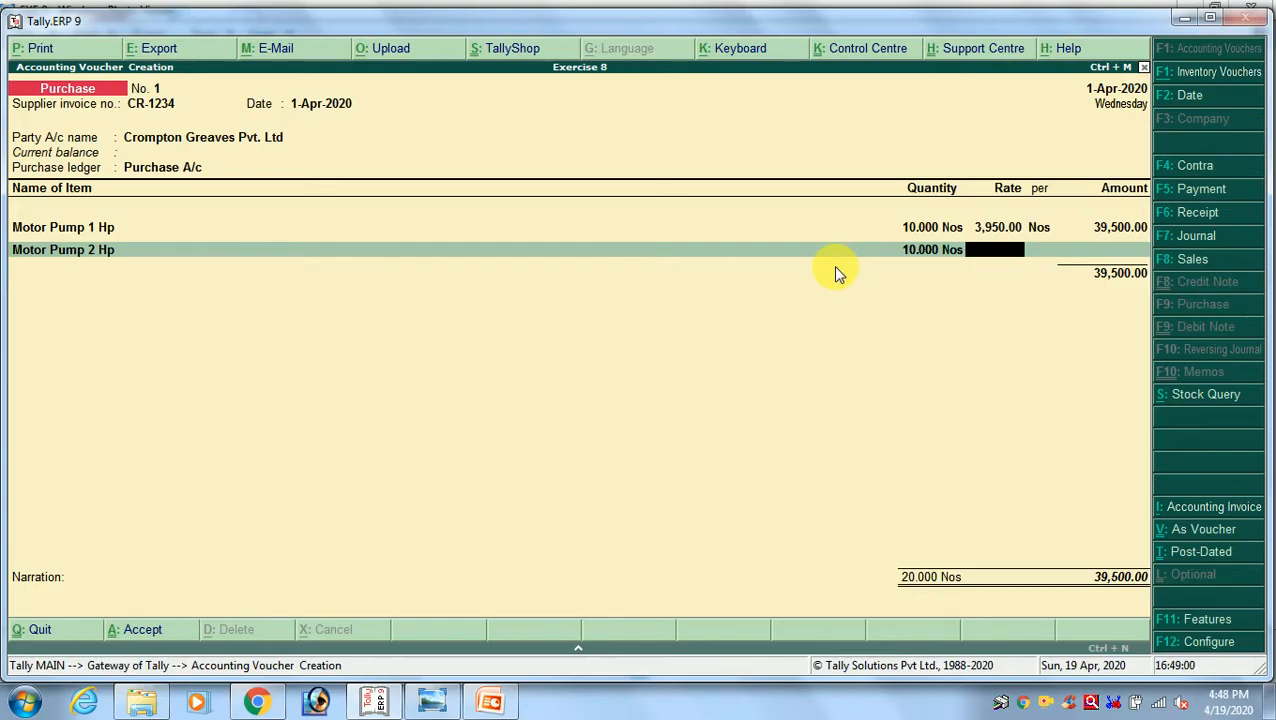
{"action": "type", "text": "6800"}
{"action": "key", "text": "Return"}
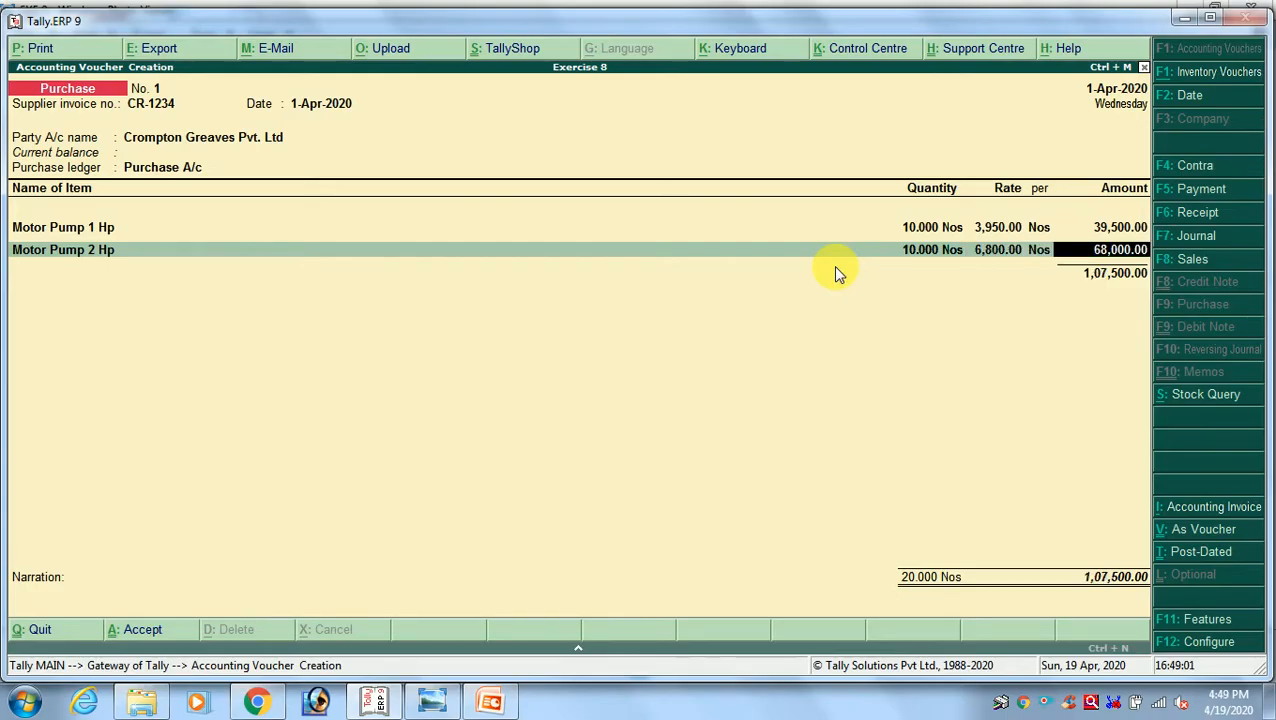
{"action": "key", "text": "Return"}
Check the third item in the exercise image and add Motor Pump 4 Hp as the next voucher line
{"action": "key", "text": "alt+Tab"}
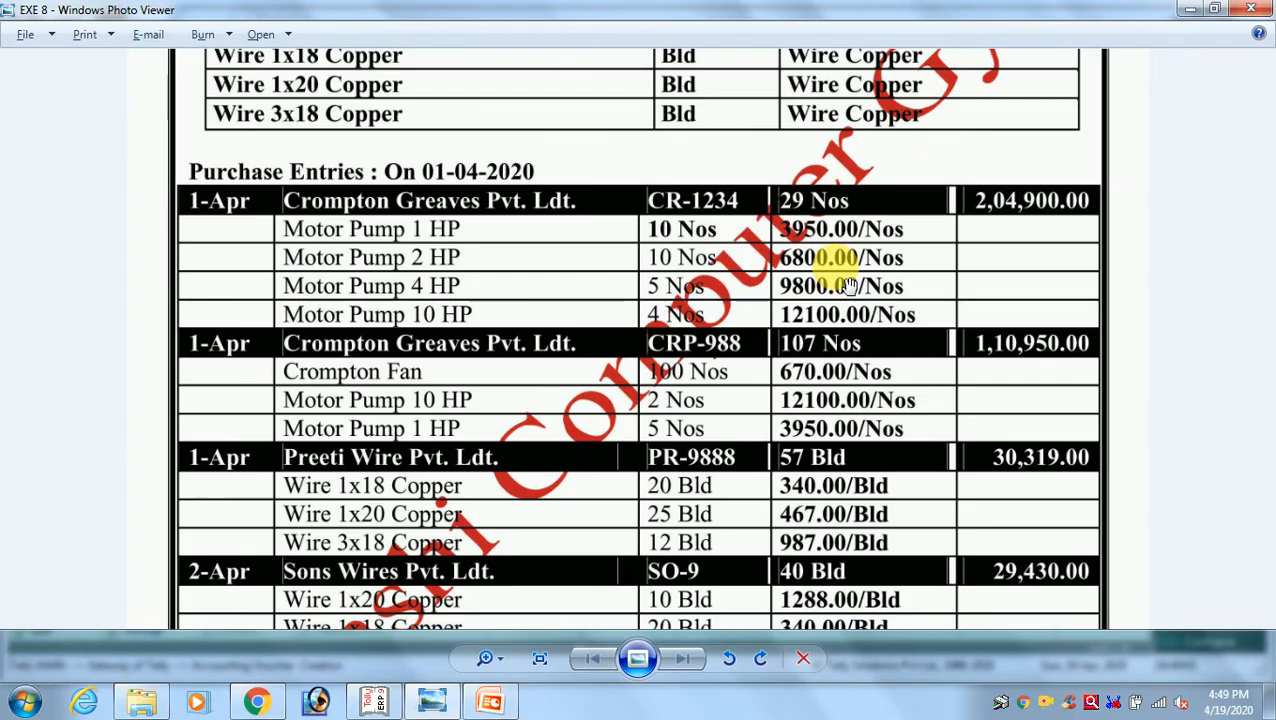
{"action": "key", "text": "alt+Tab"}
{"action": "type", "text": "MO"}
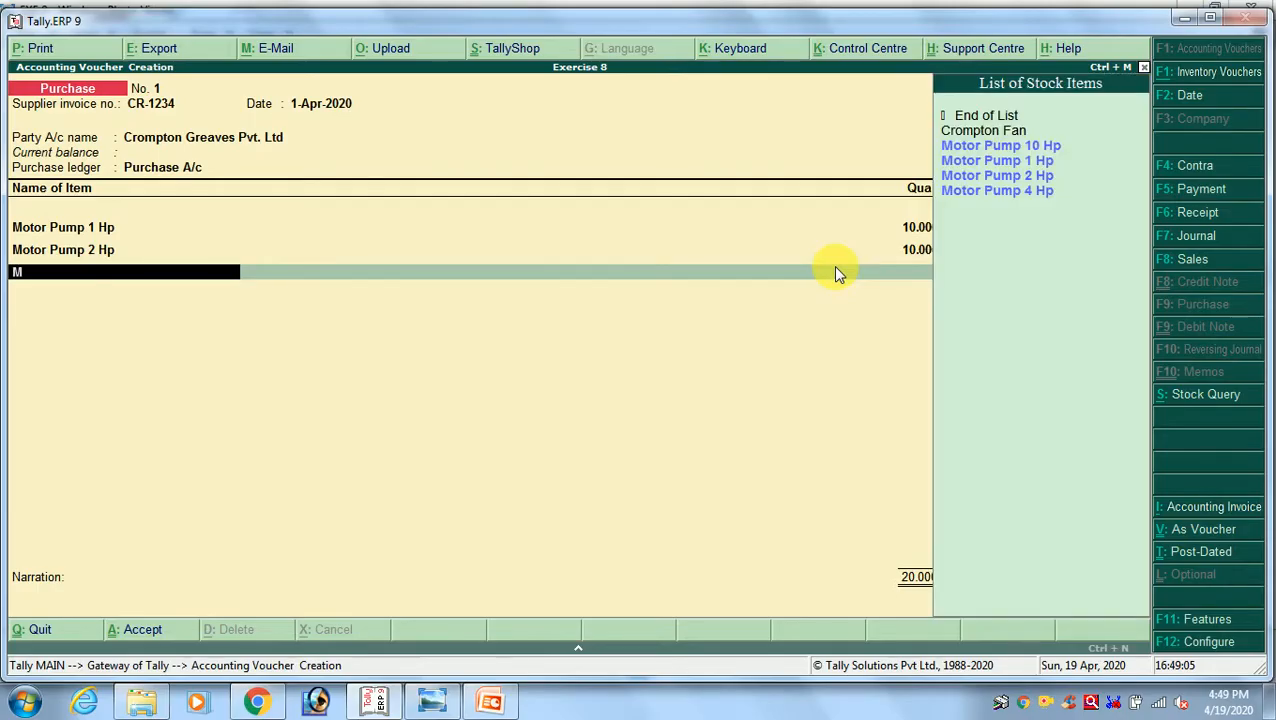
{"action": "key", "text": "Down"}
{"action": "key", "text": "Down"}
{"action": "key", "text": "Down"}
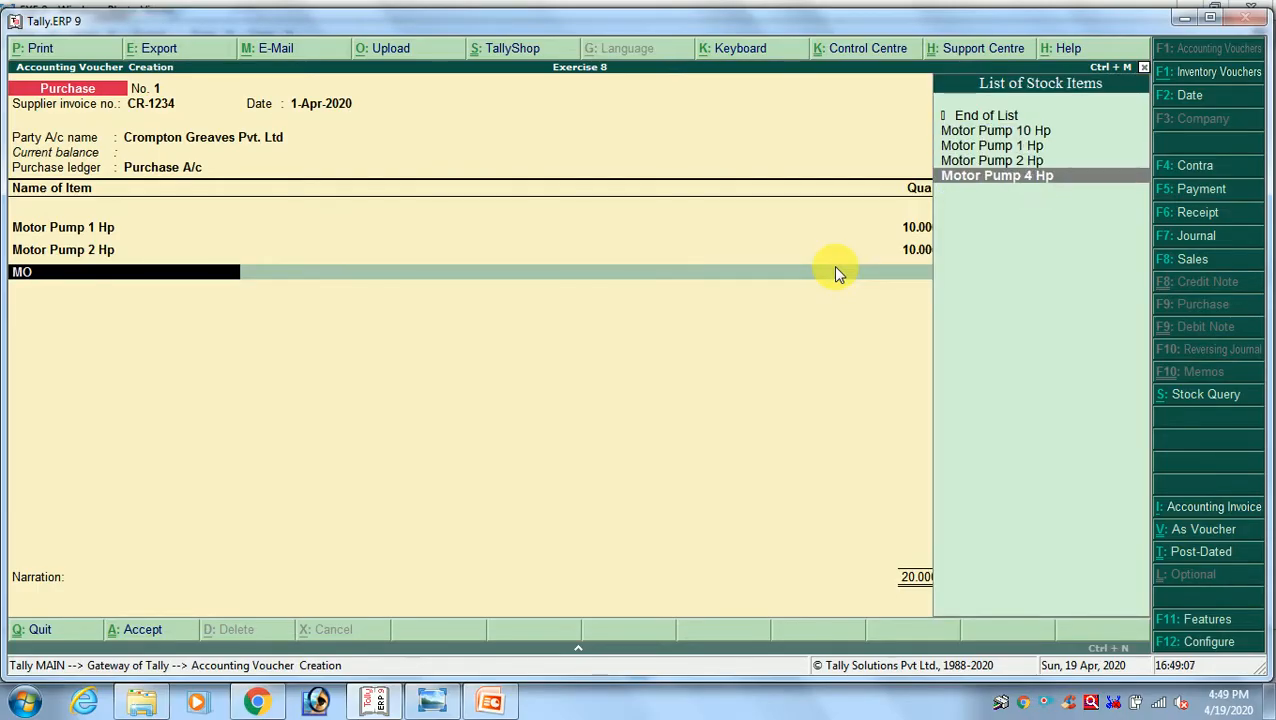
{"action": "key", "text": "Return"}
Enter quantity 5 and rate 9800 per Nos for Motor Pump 4 Hp from the exercise image and accept the amount
{"action": "key", "text": "alt+Tab"}
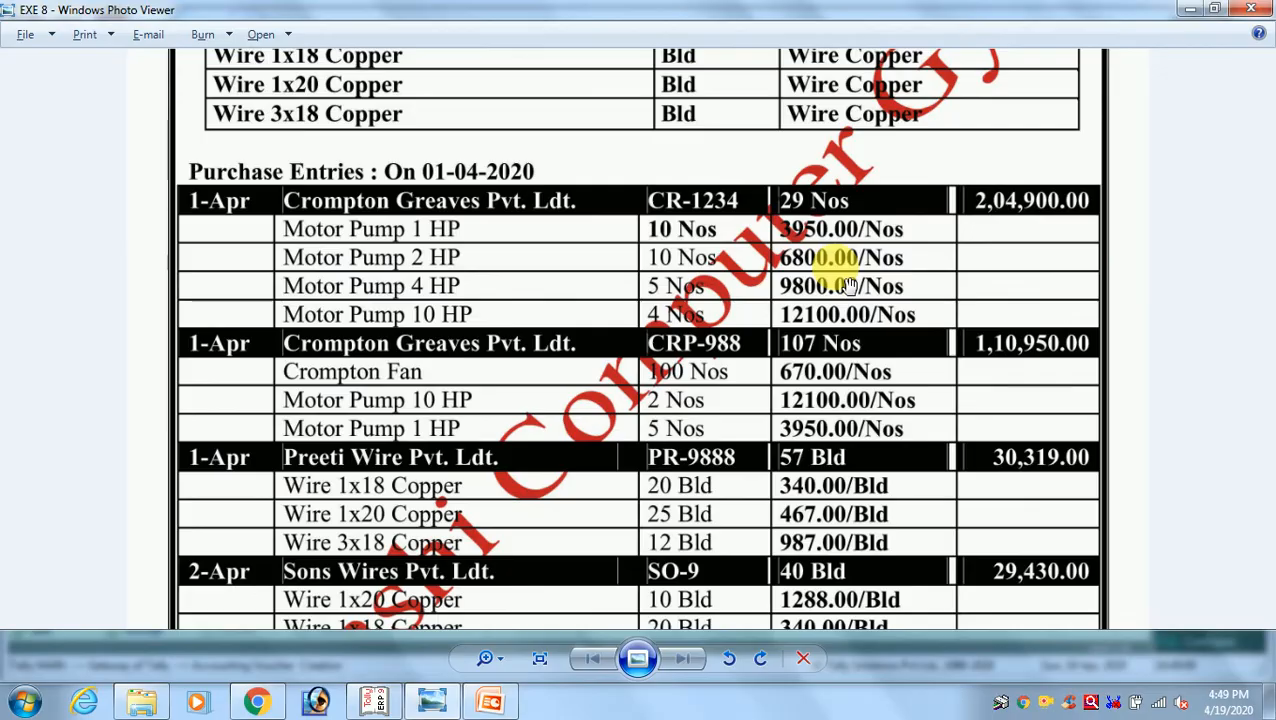
{"action": "key", "text": "alt+Tab"}
{"action": "type", "text": "5"}
{"action": "key", "text": "Return"}
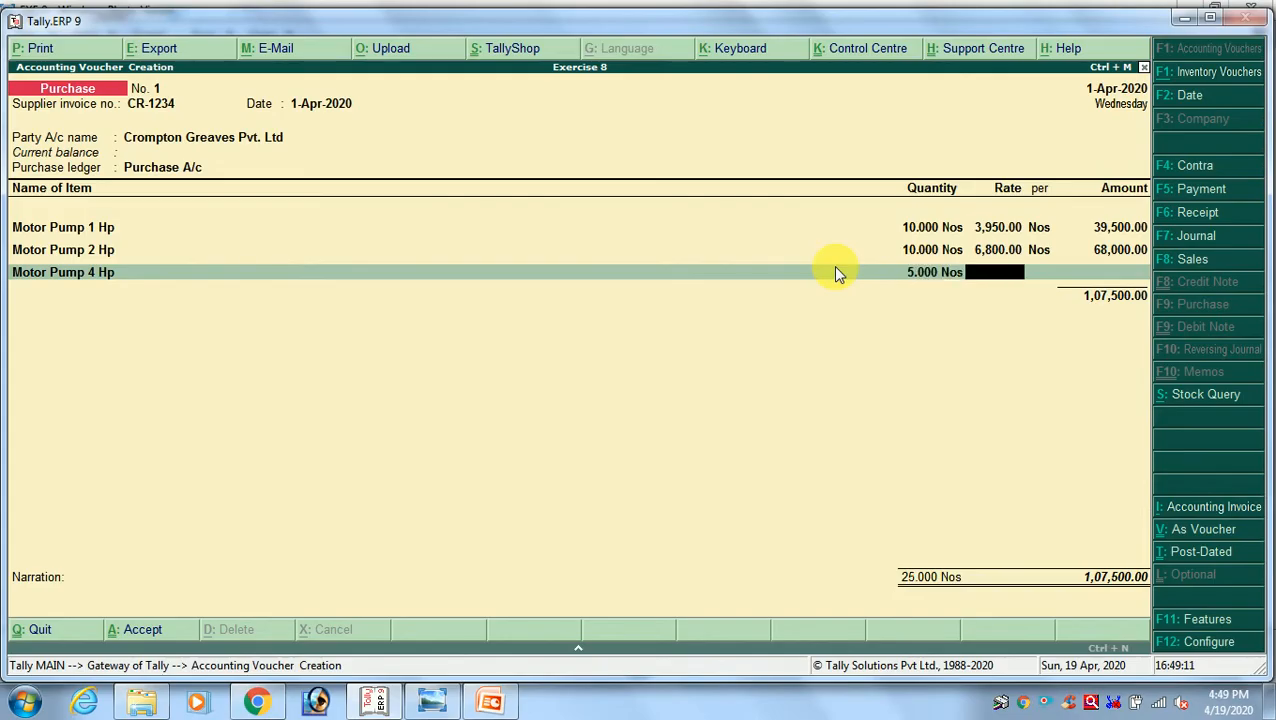
{"action": "type", "text": "9800"}
{"action": "key", "text": "Return"}
{"action": "key", "text": "alt+Tab"}
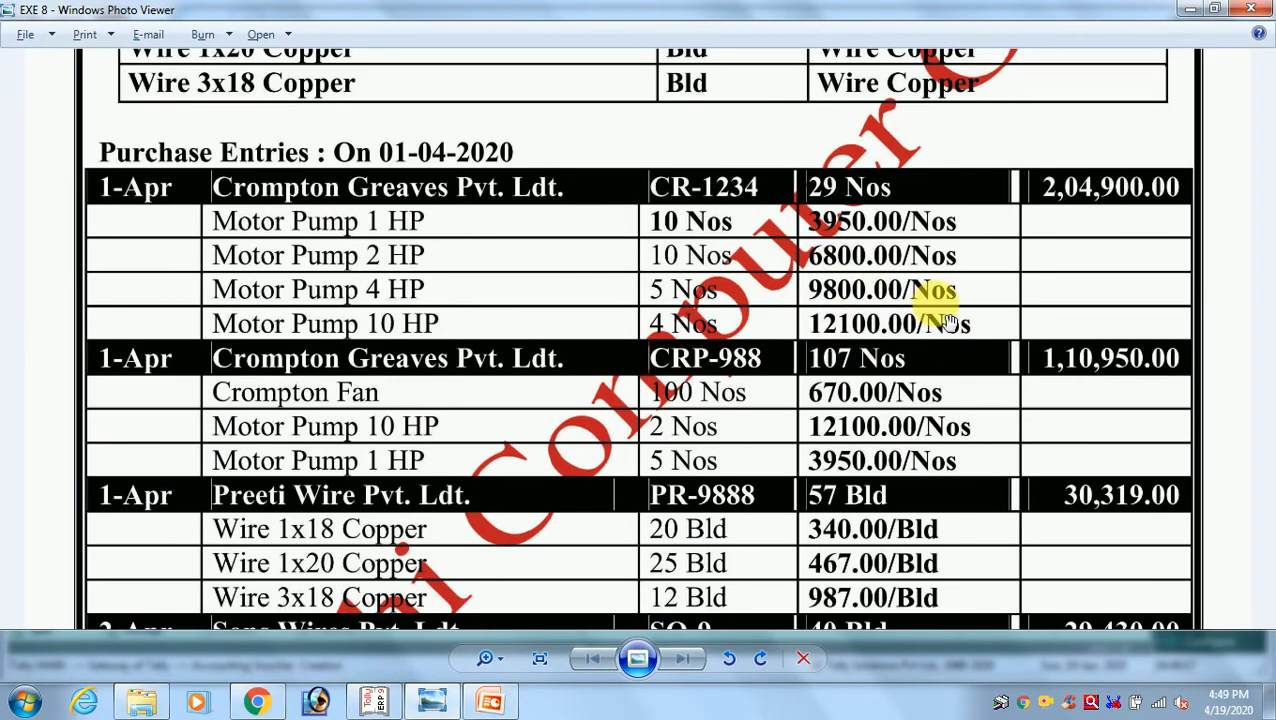
{"action": "key", "text": "alt+Tab"}
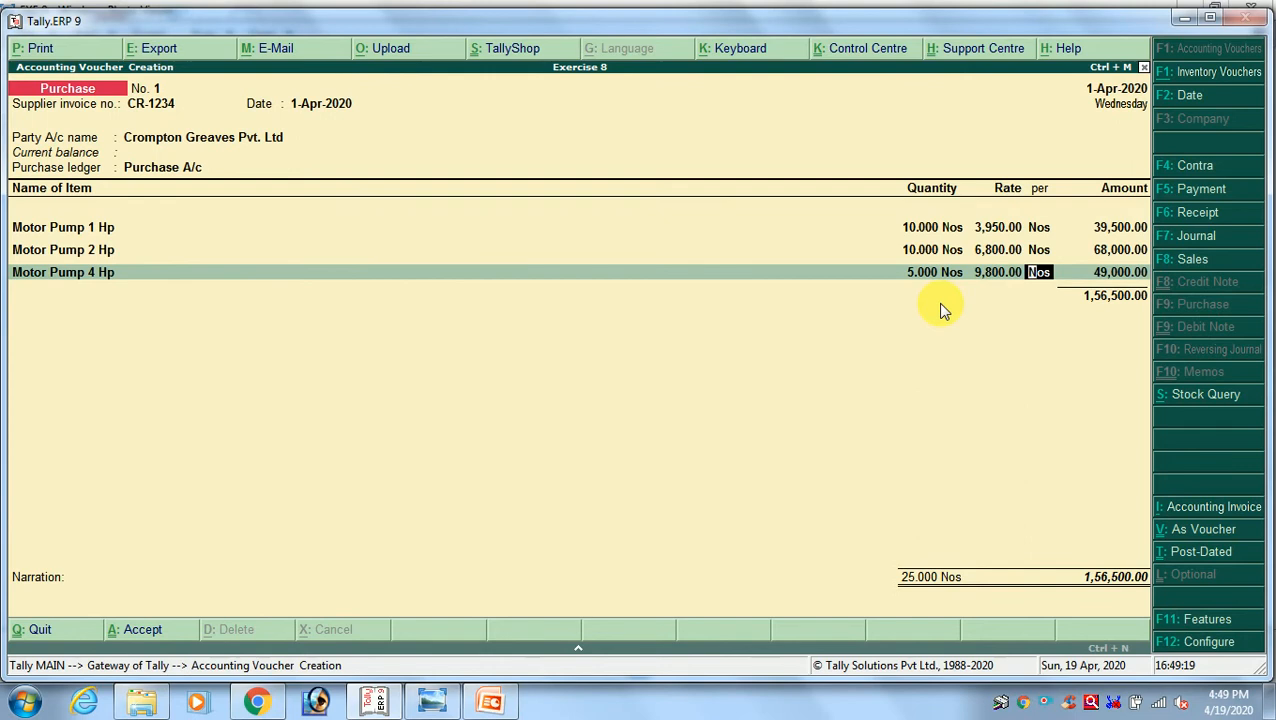
{"action": "key", "text": "Return"}
{"action": "key", "text": "Return"}
Add Motor Pump 10 Hp as the next voucher line with quantity 4, as given in the exercise image
{"action": "type", "text": "MOT"}
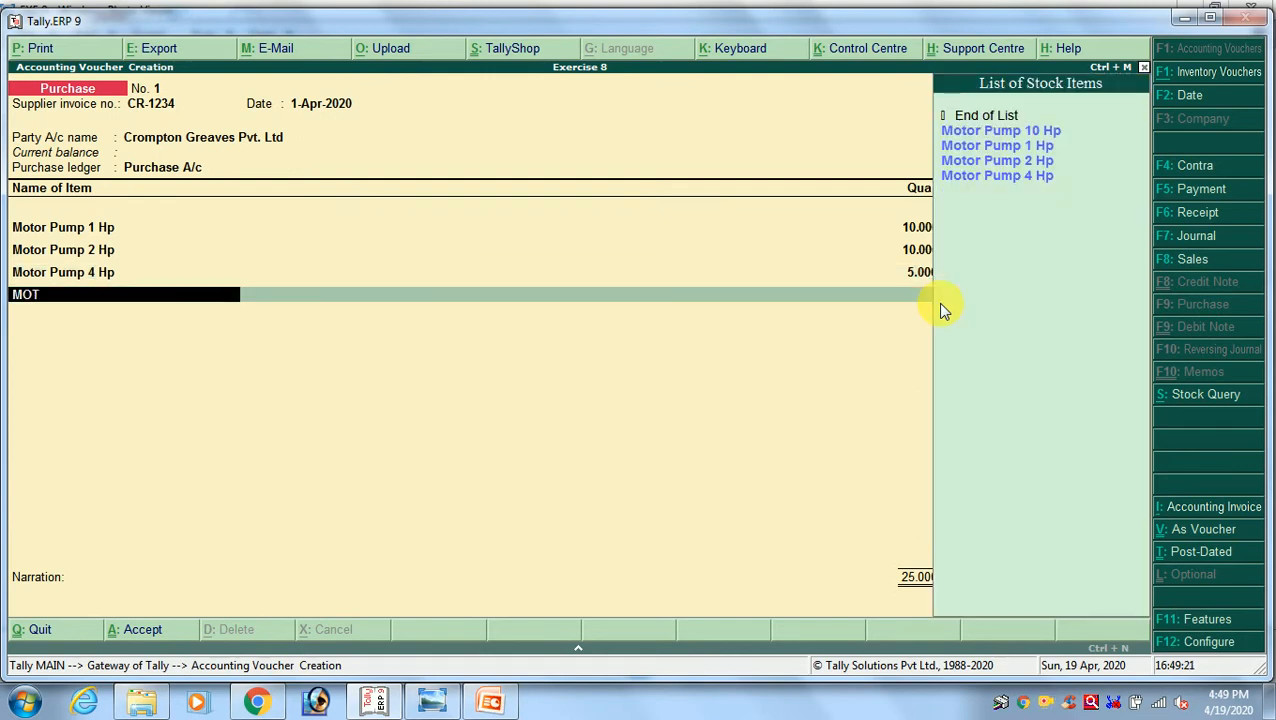
{"action": "key", "text": "Return"}
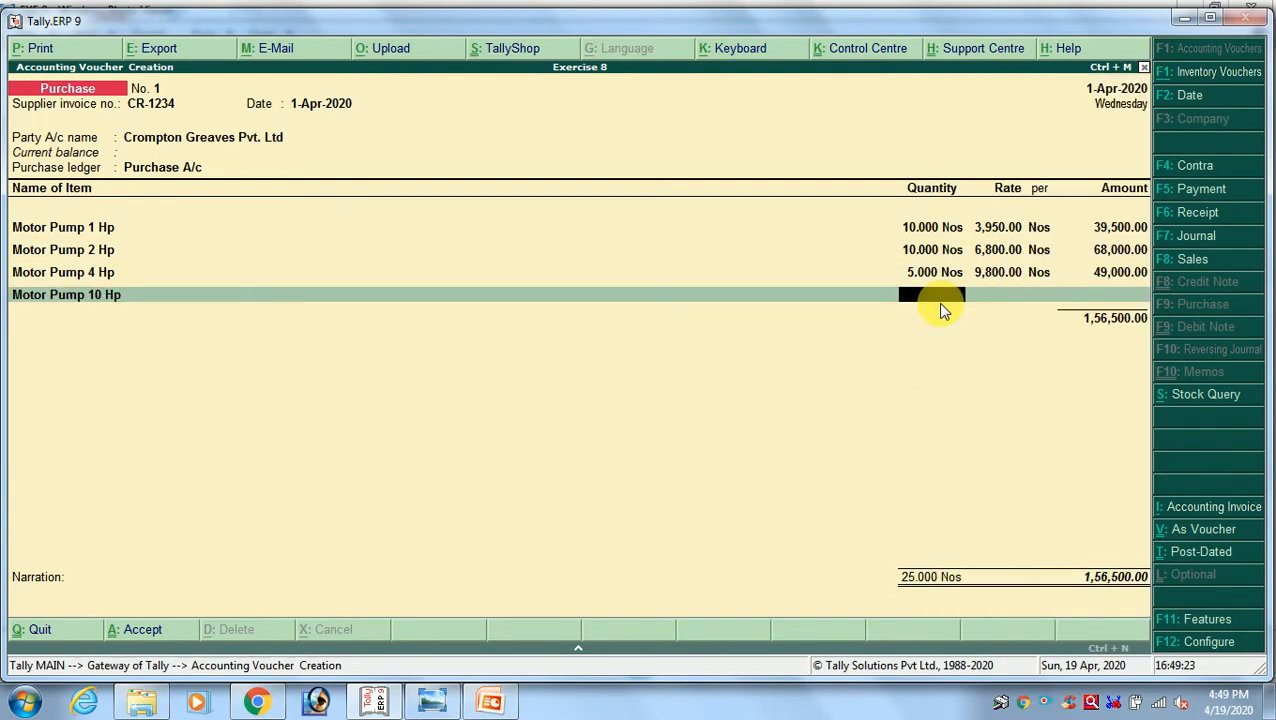
{"action": "key", "text": "alt+Tab"}
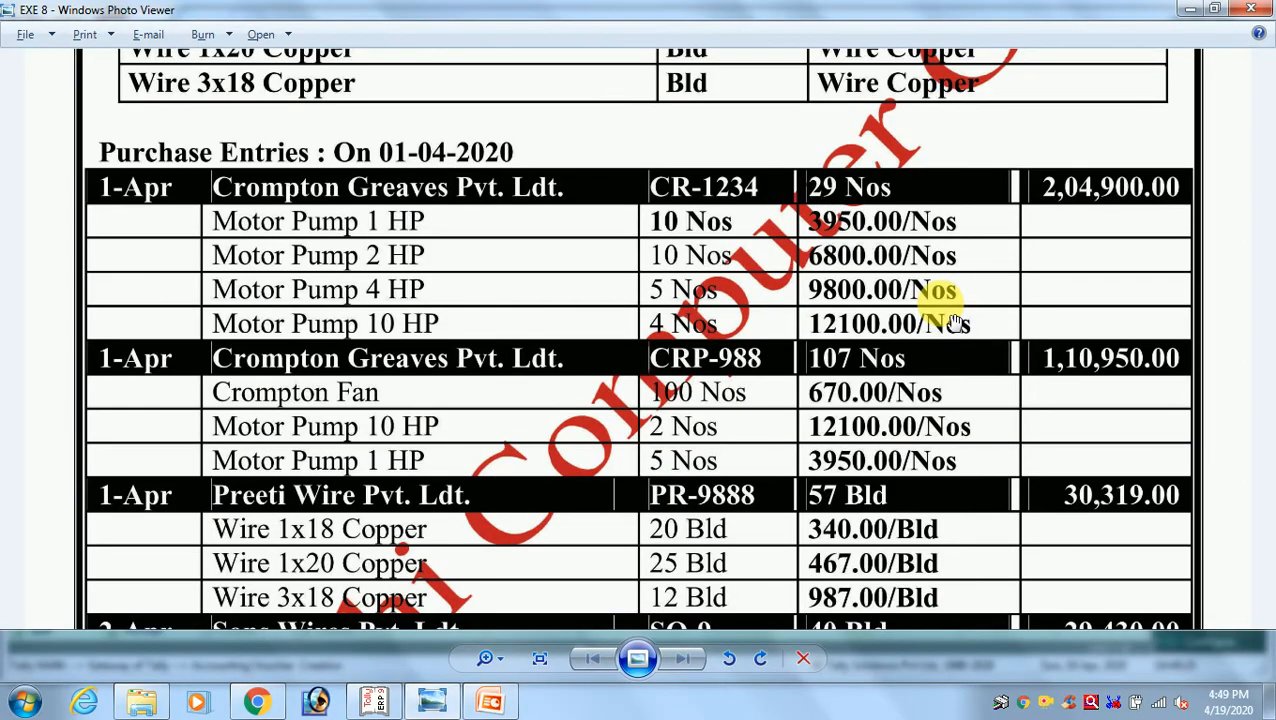
{"action": "key", "text": "alt+Tab"}
{"action": "type", "text": "4"}
{"action": "key", "text": "Return"}
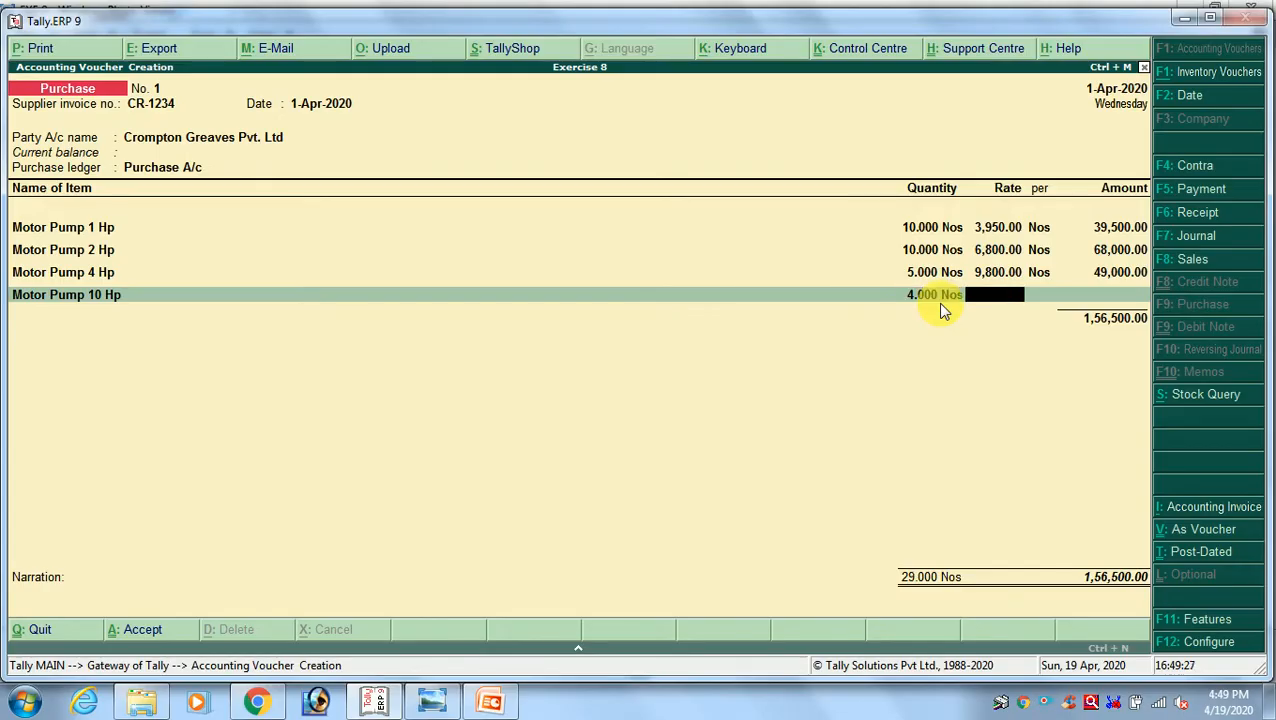
Set the Motor Pump 10 Hp rate to 12100 per Nos, as given in the exercise image
{"action": "key", "text": "alt+Tab"}
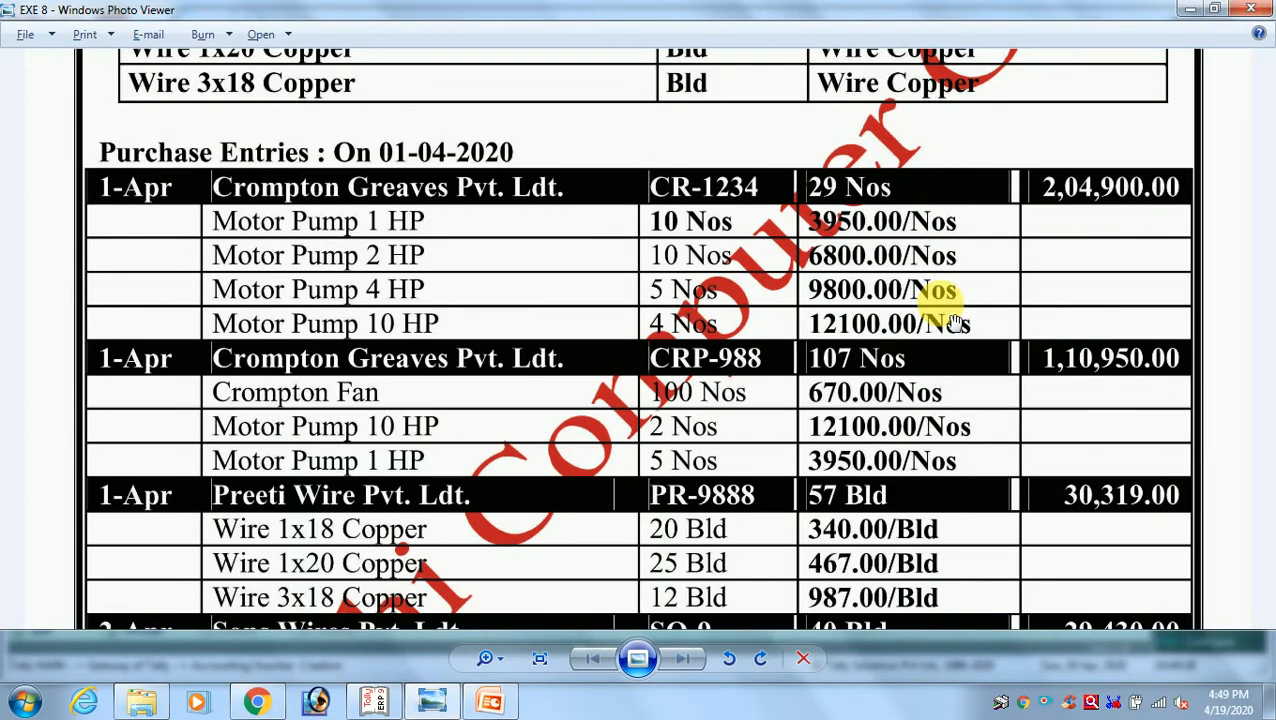
{"action": "key", "text": "alt+Tab"}
{"action": "type", "text": "12100"}
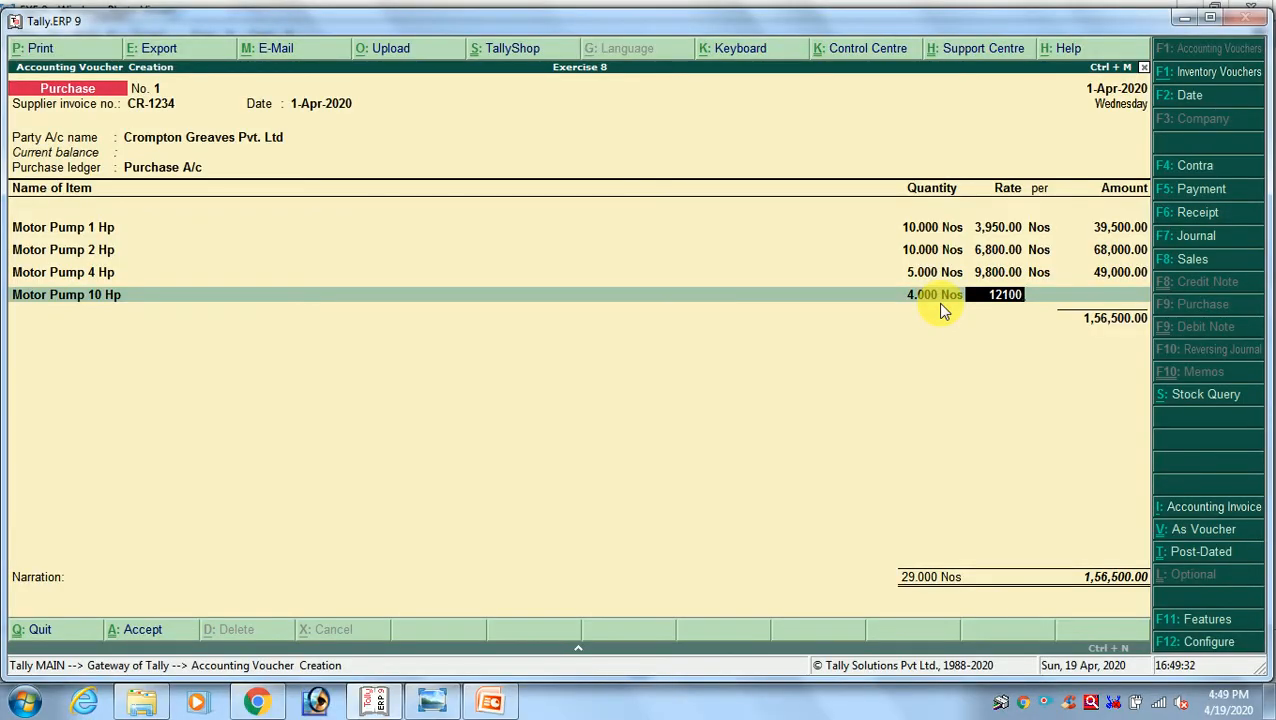
{"action": "key", "text": "Return"}
{"action": "key", "text": "Return"}
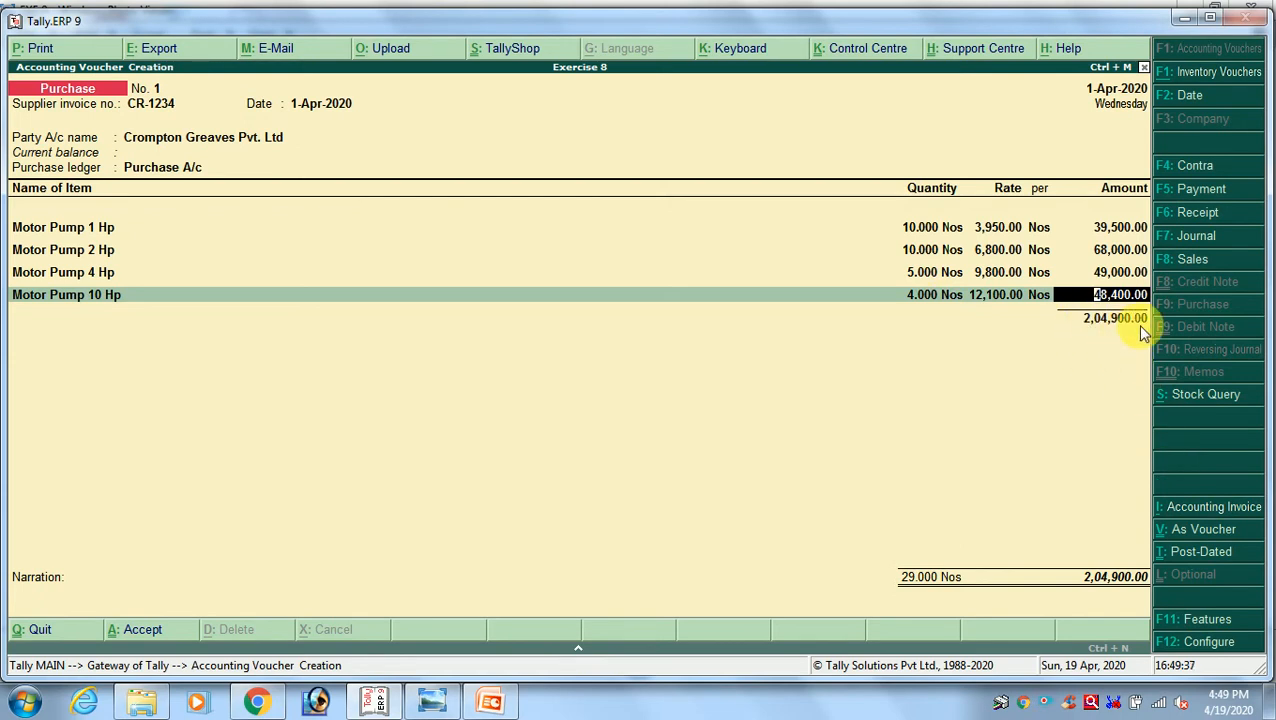
Check the voucher total against the exercise image and save the Crompton Greaves purchase invoice CR-1234 without a narration
{"action": "key", "text": "alt+Tab"}
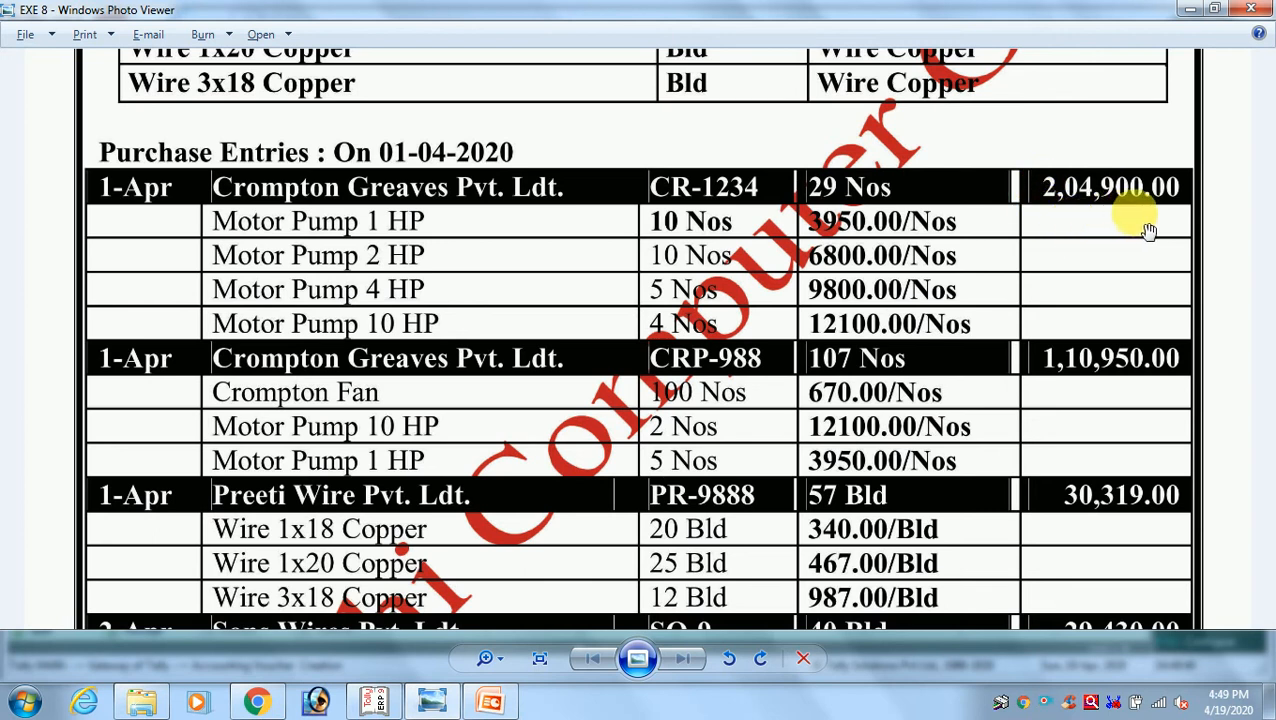
{"action": "key", "text": "alt+Tab"}
{"action": "key", "text": "Return"}
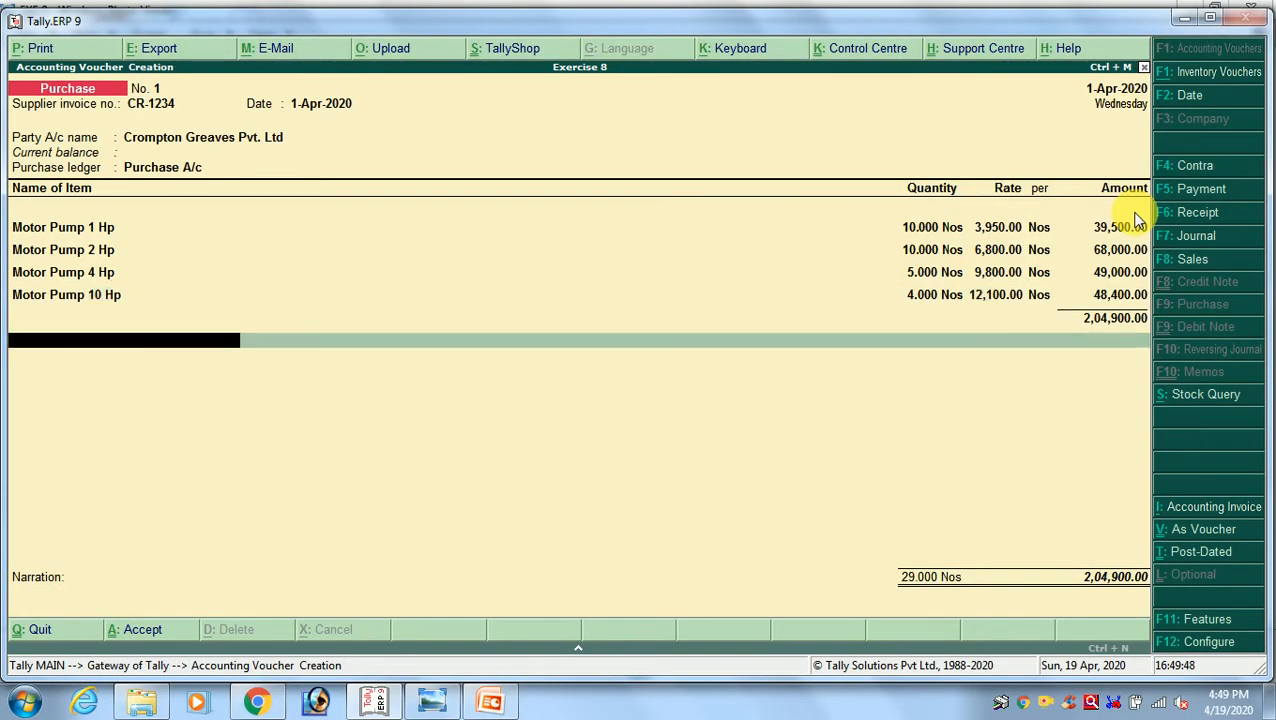
{"action": "key", "text": "Return"}
{"action": "key", "text": "Return"}
{"action": "key", "text": "Return"}
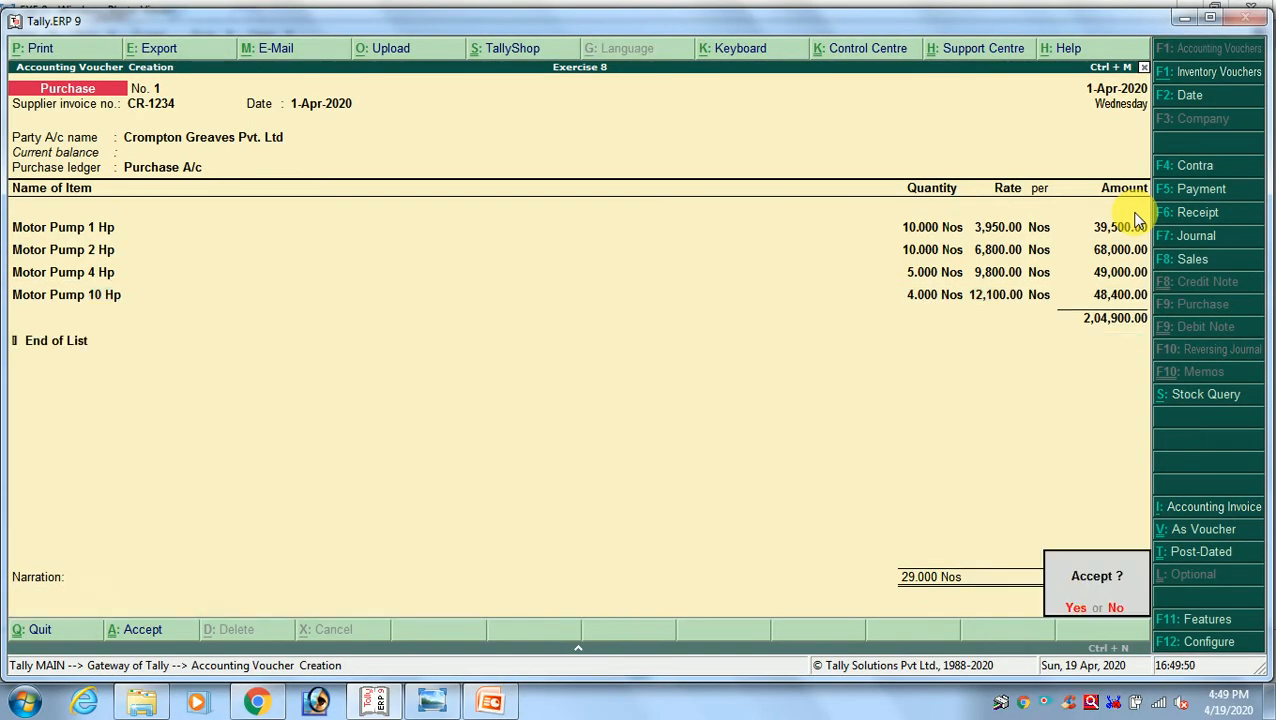
{"action": "key", "text": "Return"}
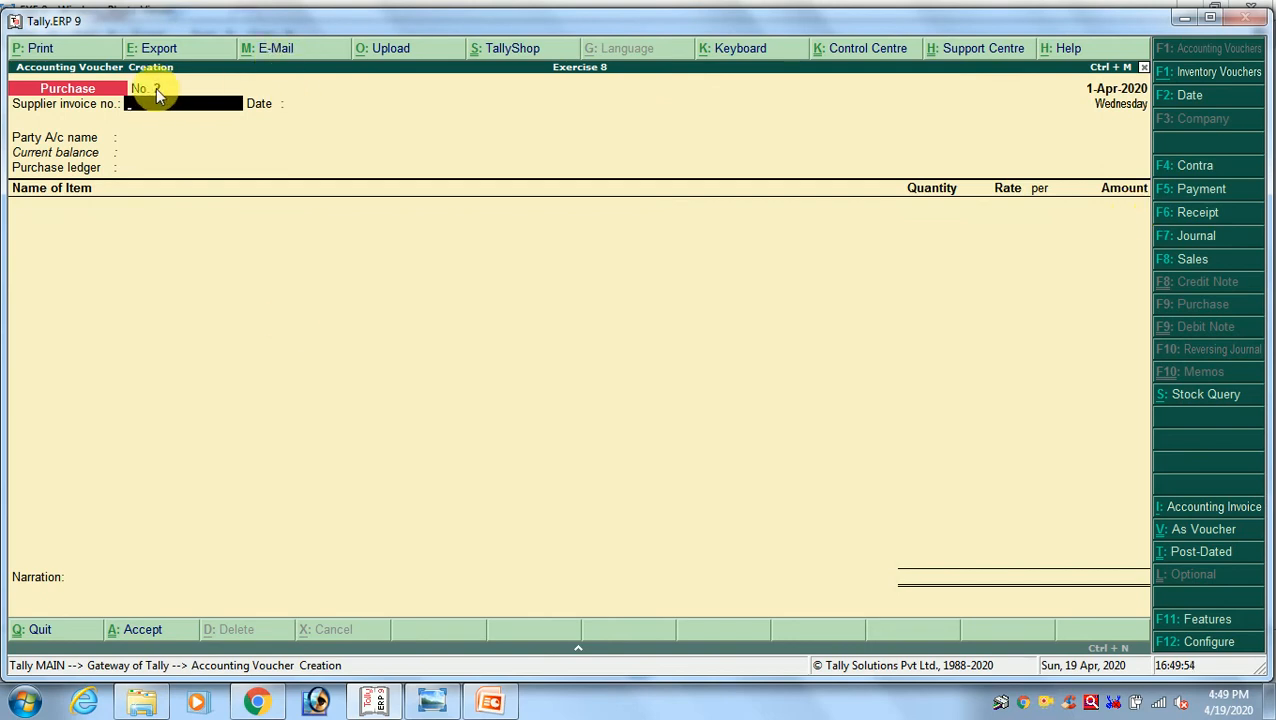
Look up the supplier invoice number of the second Crompton Greaves purchase entry in the exercise image
{"action": "key", "text": "alt+Tab"}
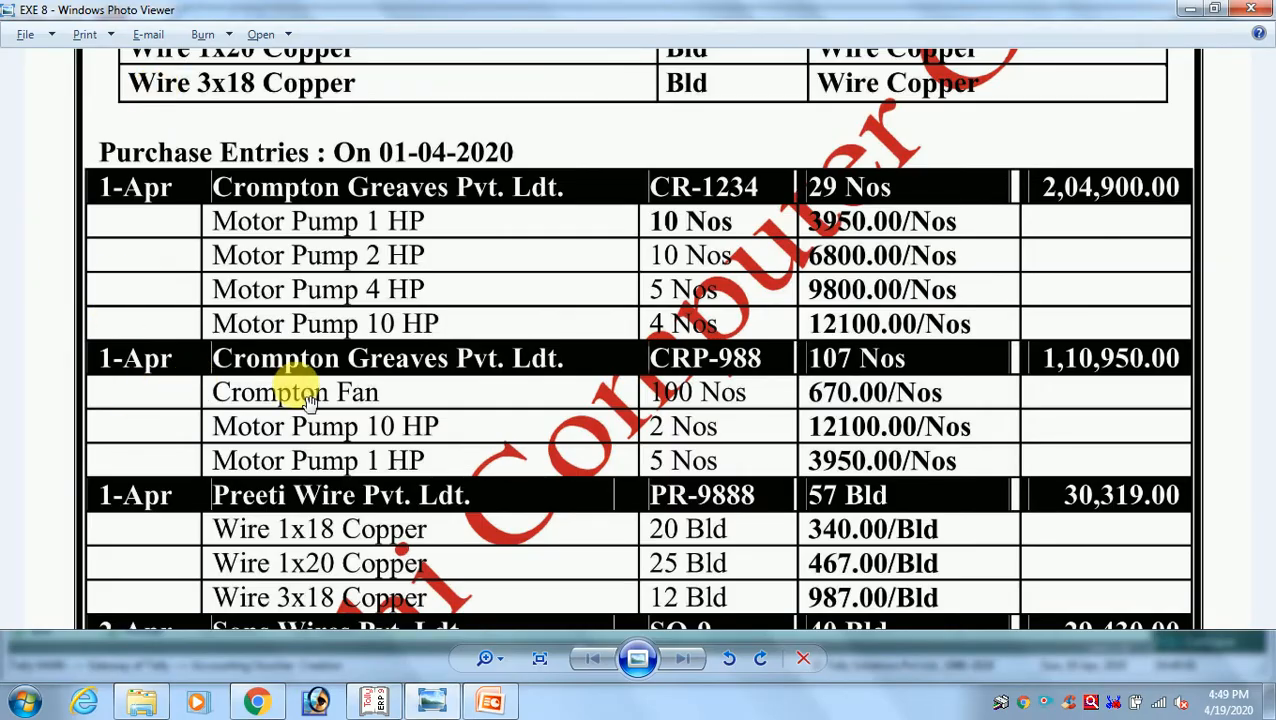
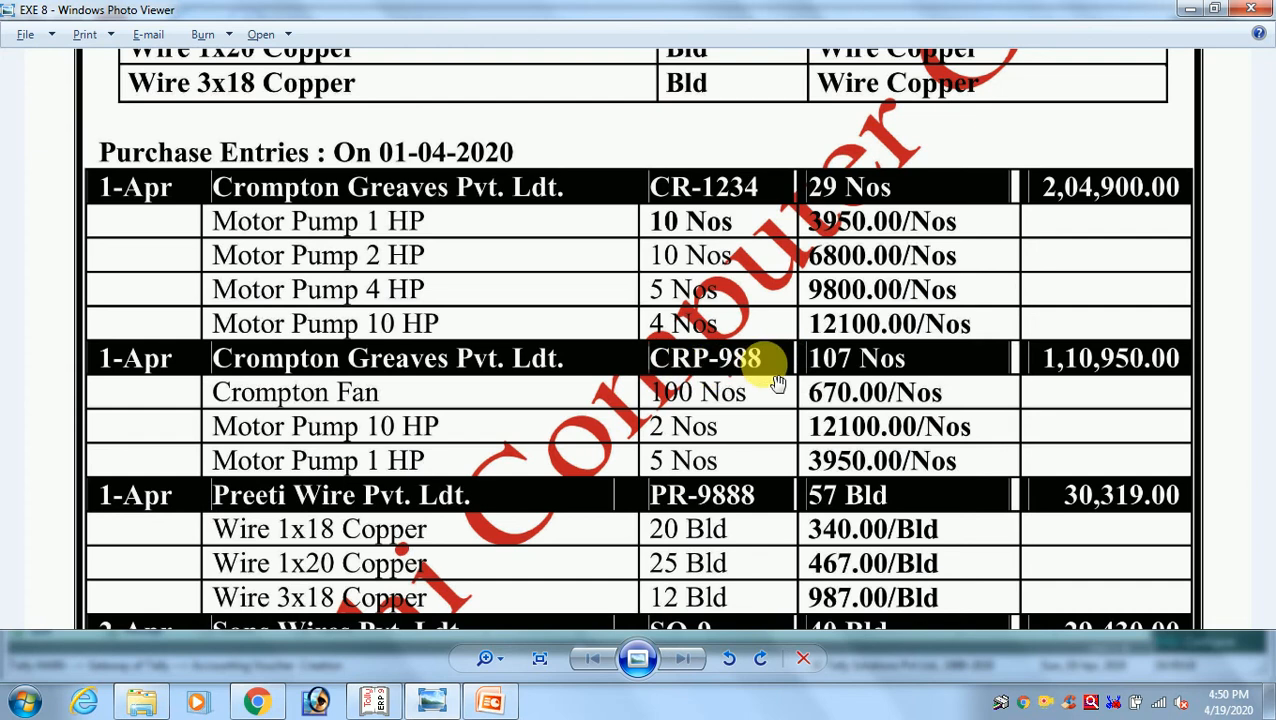
Switch to Tally.ERP 9 and set the purchase voucher's supplier invoice number to CRP-988, dated 1-Apr-2020 as in the exercise image
{"action": "key", "text": "alt+Tab"}
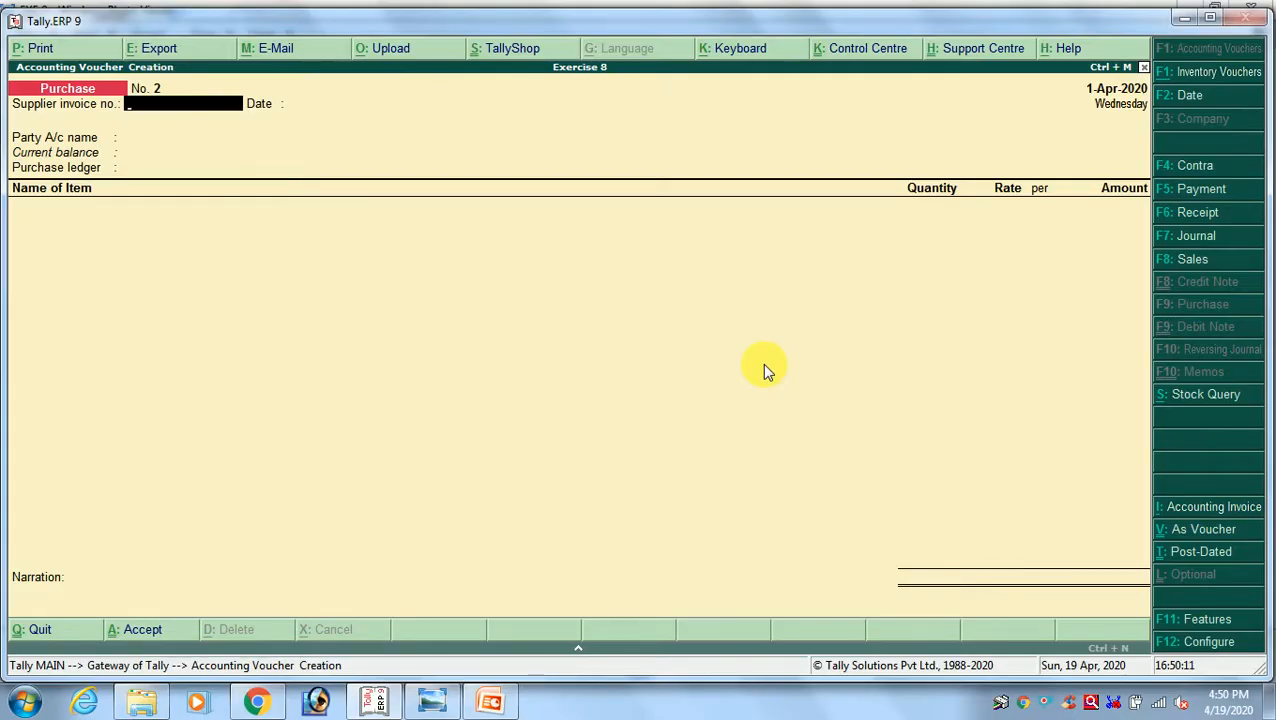
{"action": "type", "text": "CRP-988"}
{"action": "key", "text": "Return"}
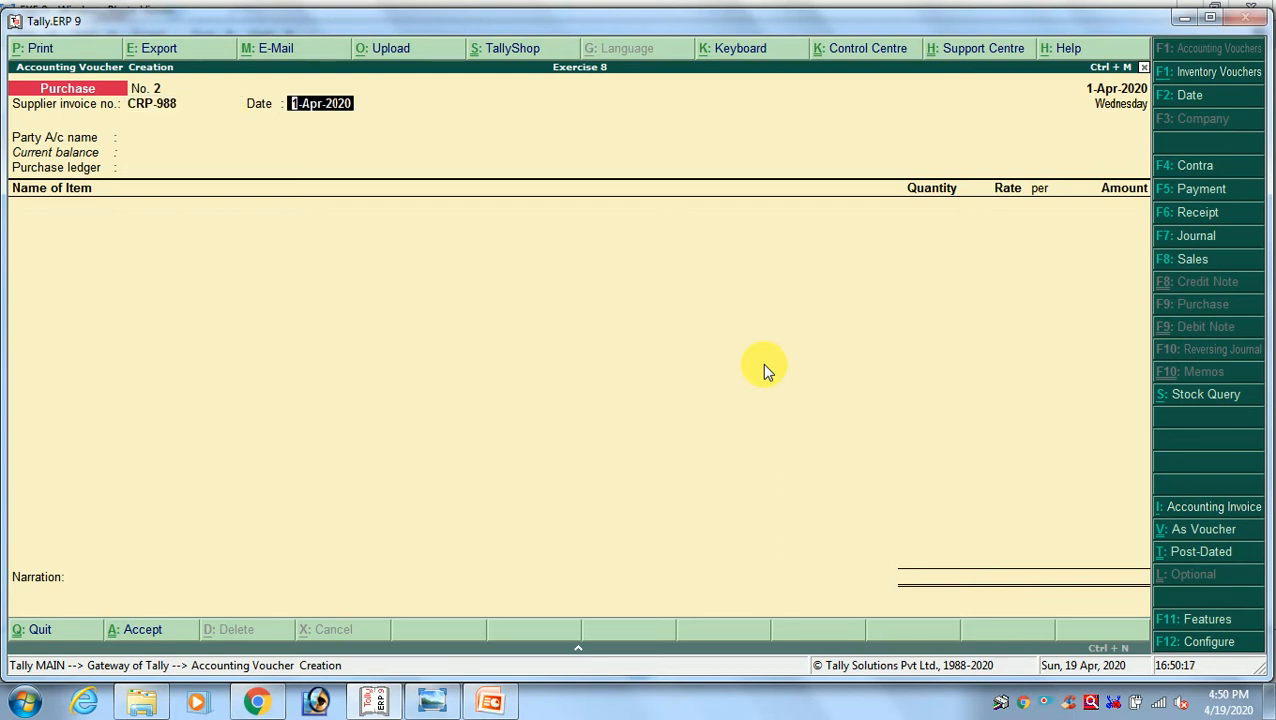
{"action": "key", "text": "alt+Tab"}
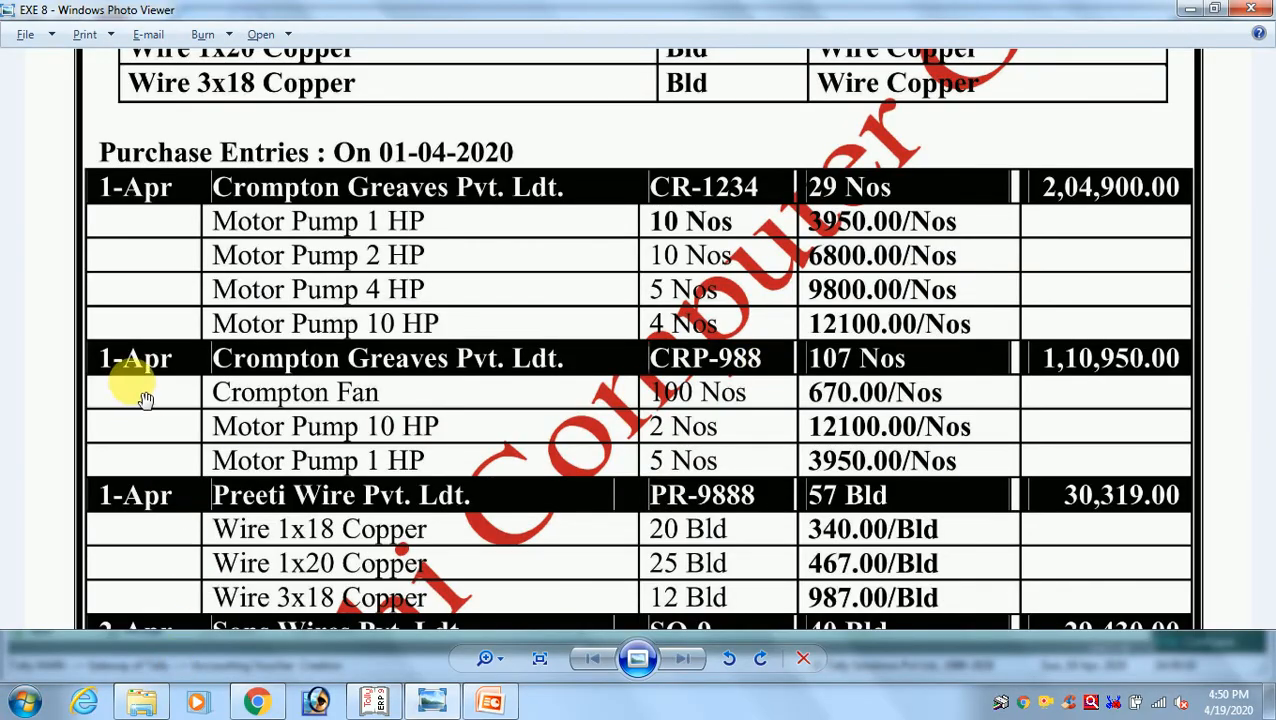
{"action": "key", "text": "alt+Tab"}
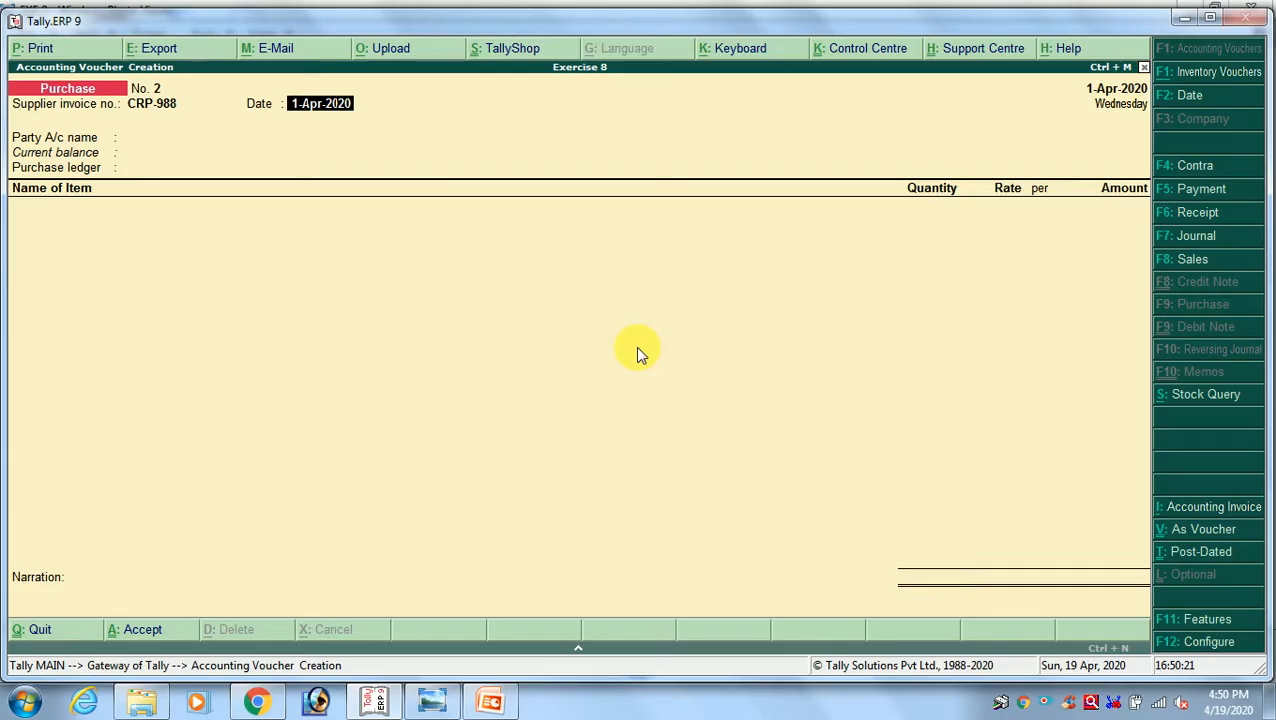
{"action": "key", "text": "Return"}
Choose Crompton Greaves Pvt. Ltd as the party, leave the party details unchanged, and select Purchase A/c as the purchase ledger
{"action": "key", "text": "Down"}
{"action": "key", "text": "Return"}
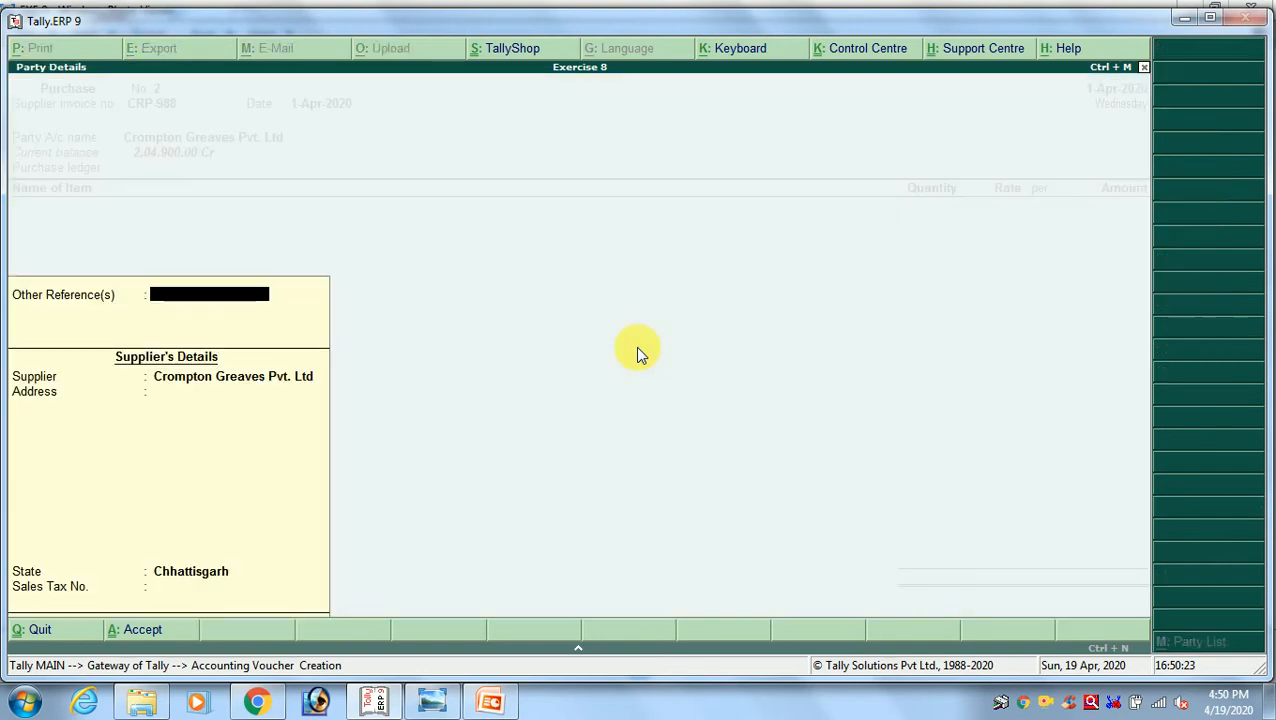
{"action": "key", "text": "Return"}
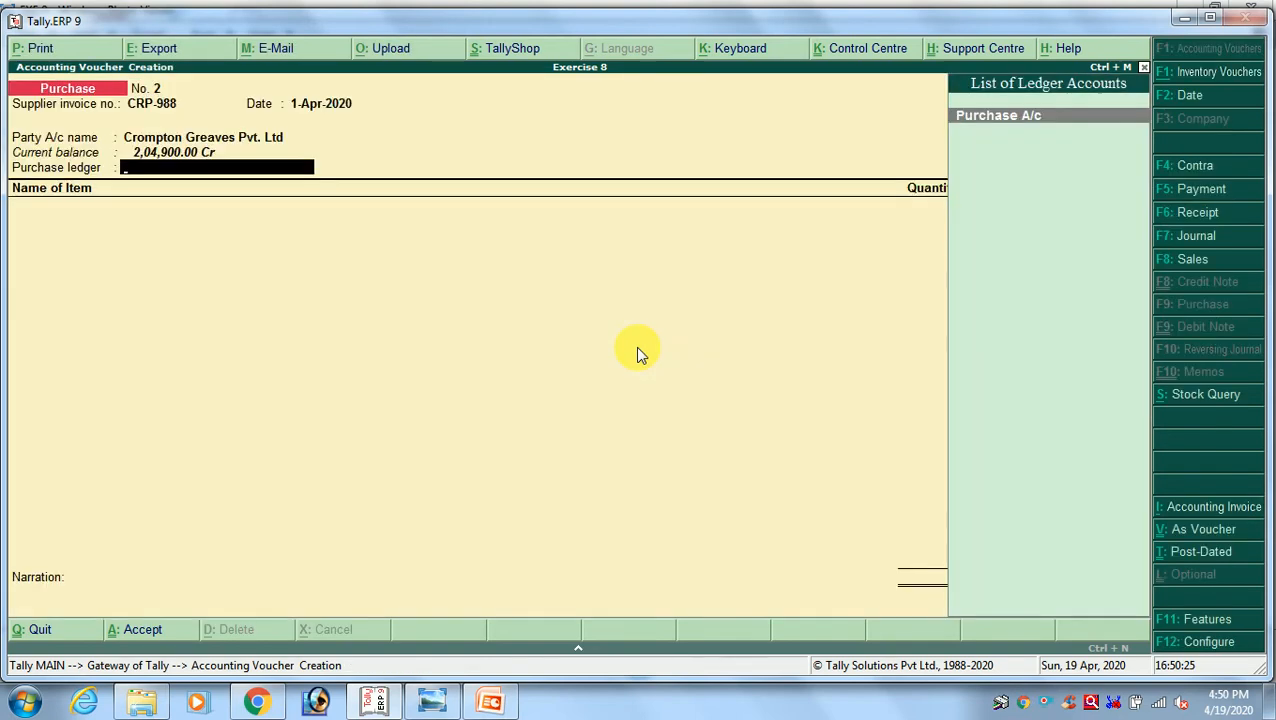
{"action": "key", "text": "Return"}
Add Crompton Fan as the first voucher line with quantity 100 at rate 670 per Nos, as given in the exercise image
{"action": "key", "text": "alt+Tab"}
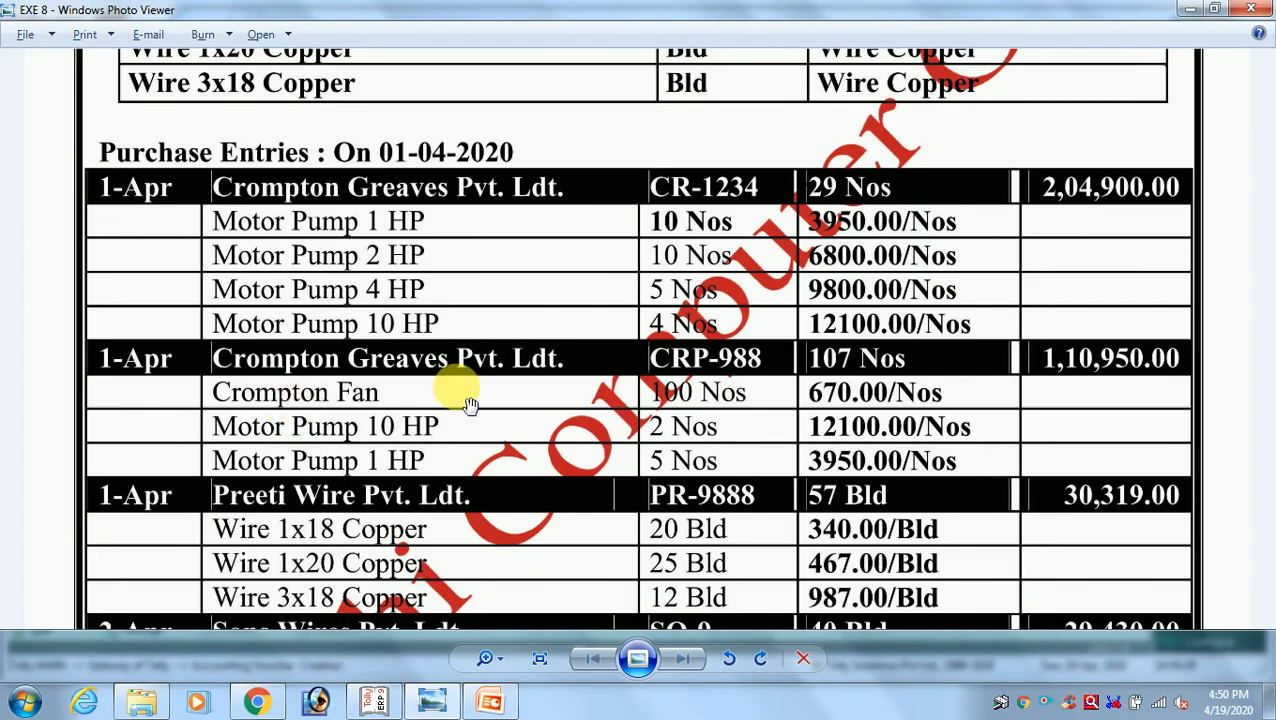
{"action": "key", "text": "alt+Tab"}
{"action": "type", "text": "CR"}
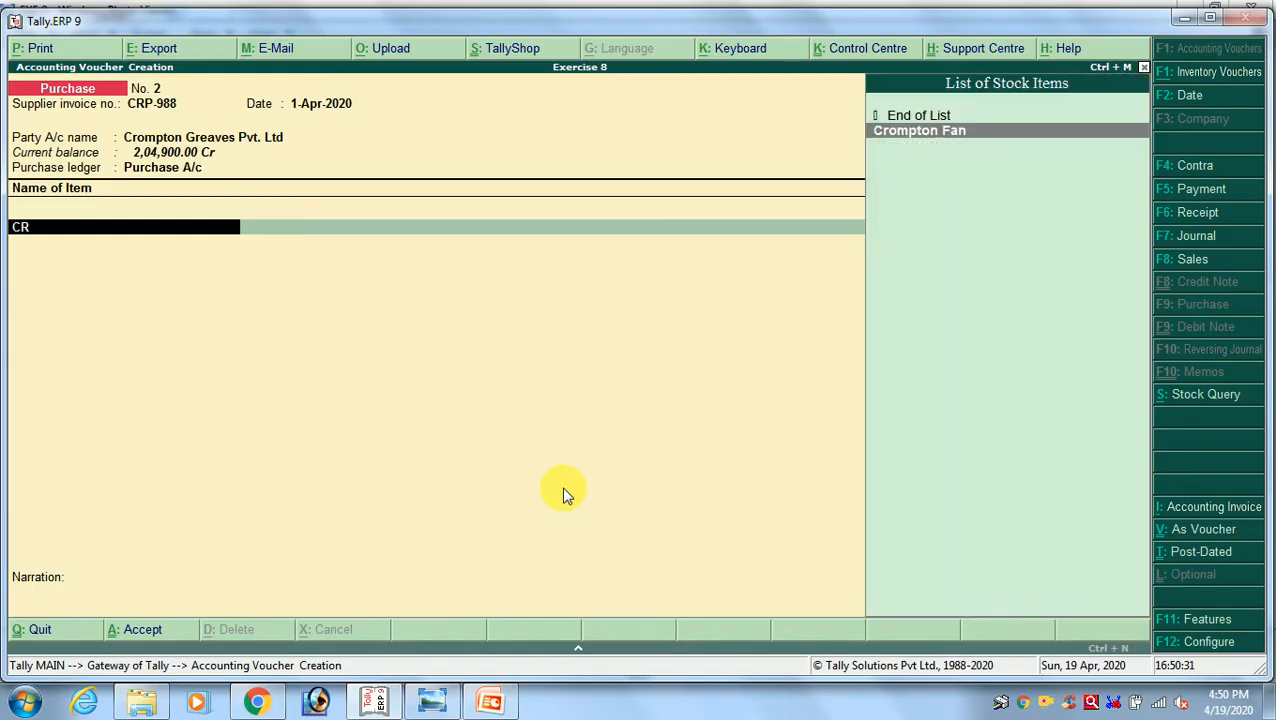
{"action": "key", "text": "Return"}
{"action": "key", "text": "alt+Tab"}
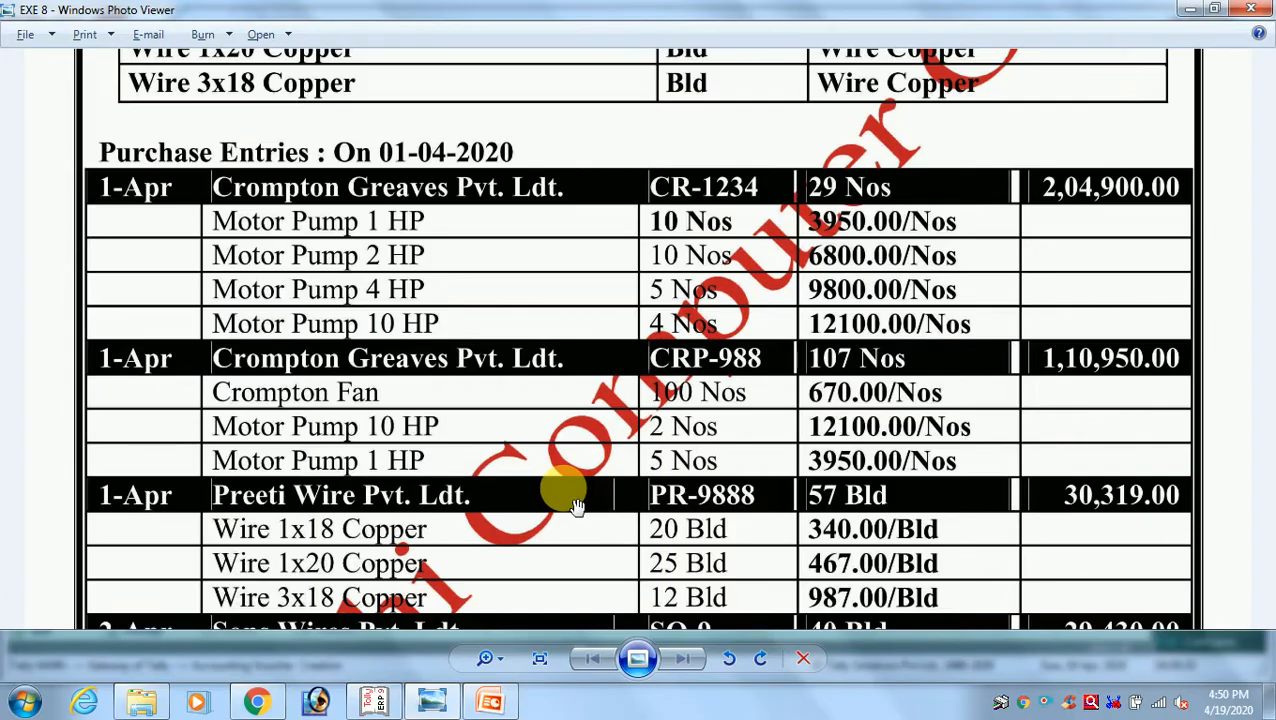
{"action": "key", "text": "alt+Tab"}
{"action": "type", "text": "100"}
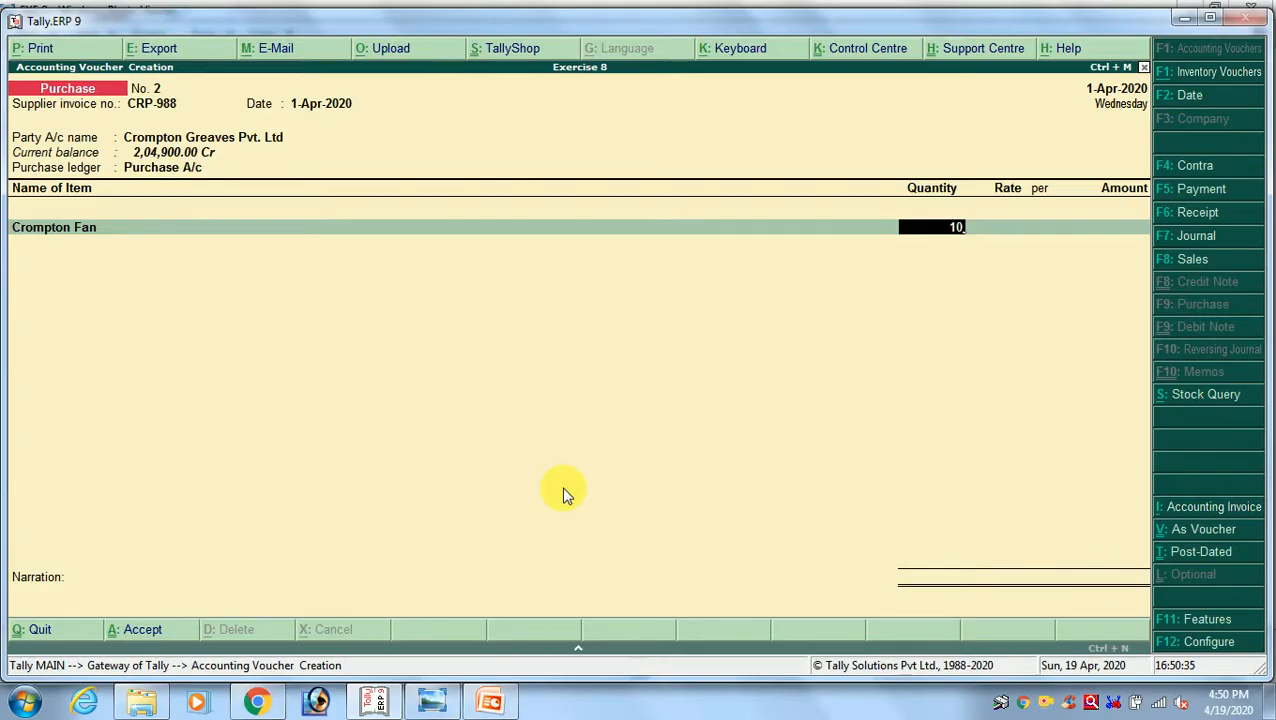
{"action": "key", "text": "Return"}
{"action": "type", "text": "670"}
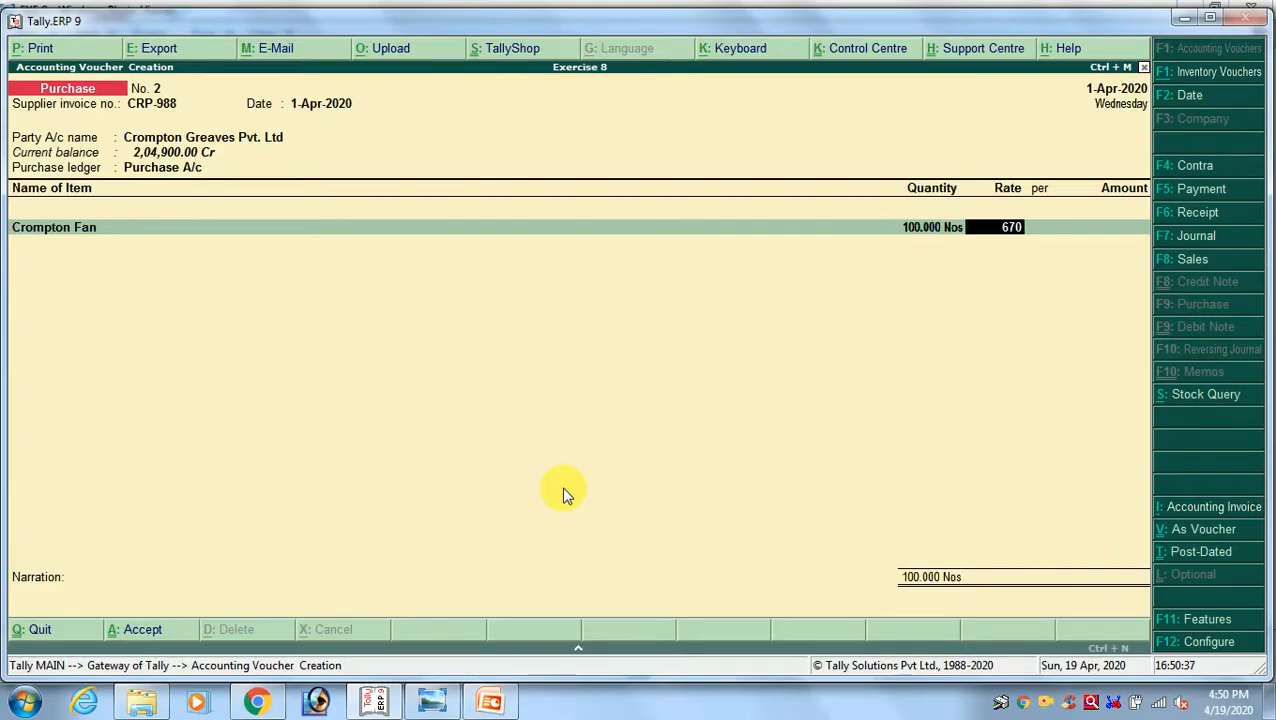
{"action": "key", "text": "Return"}
{"action": "key", "text": "Return"}
{"action": "key", "text": "Return"}
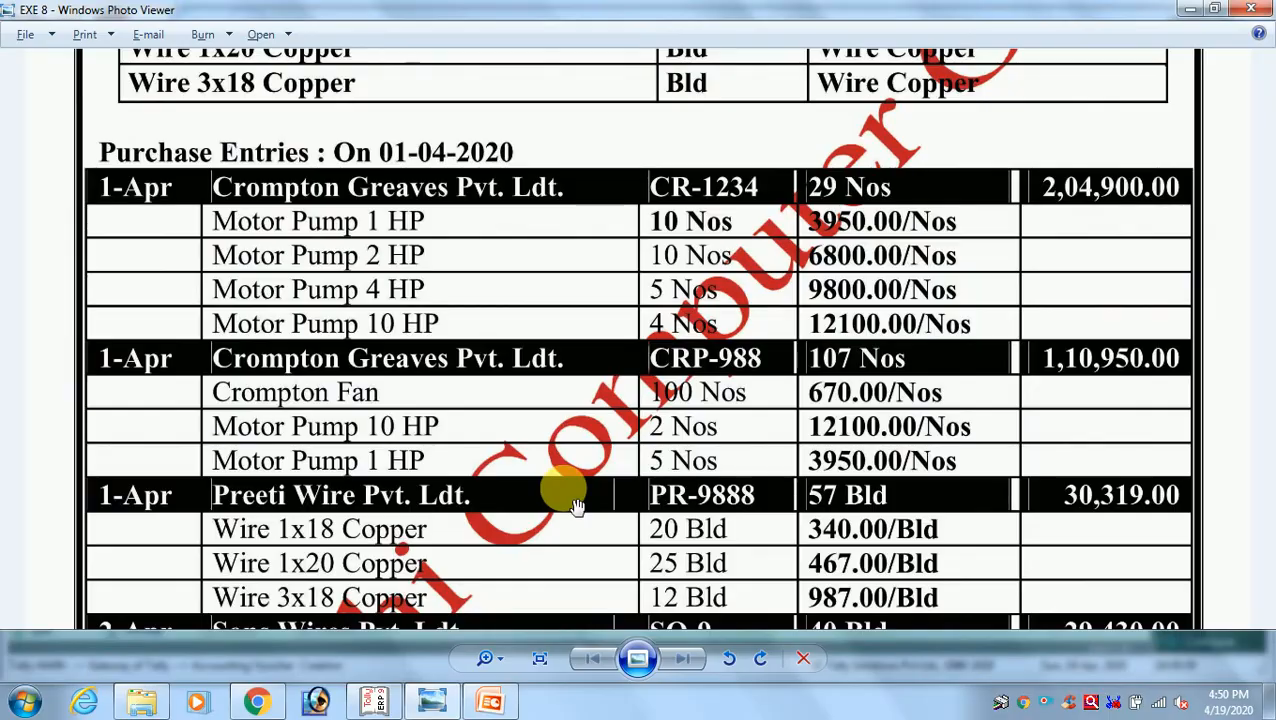
Add Motor Pump 10 Hp as the second line of invoice CRP-988 with quantity 2, as given in the exercise image
{"action": "key", "text": "alt+Tab"}
{"action": "key", "text": "alt+Tab"}
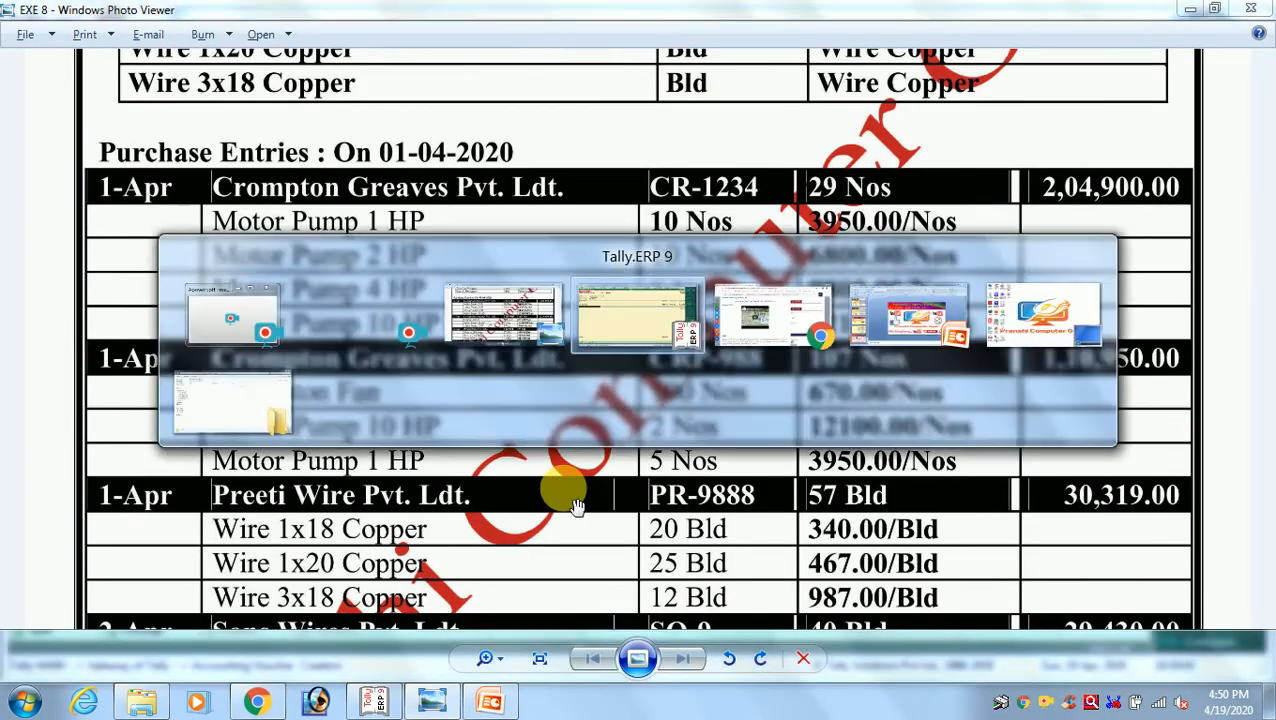
{"action": "type", "text": "MOT"}
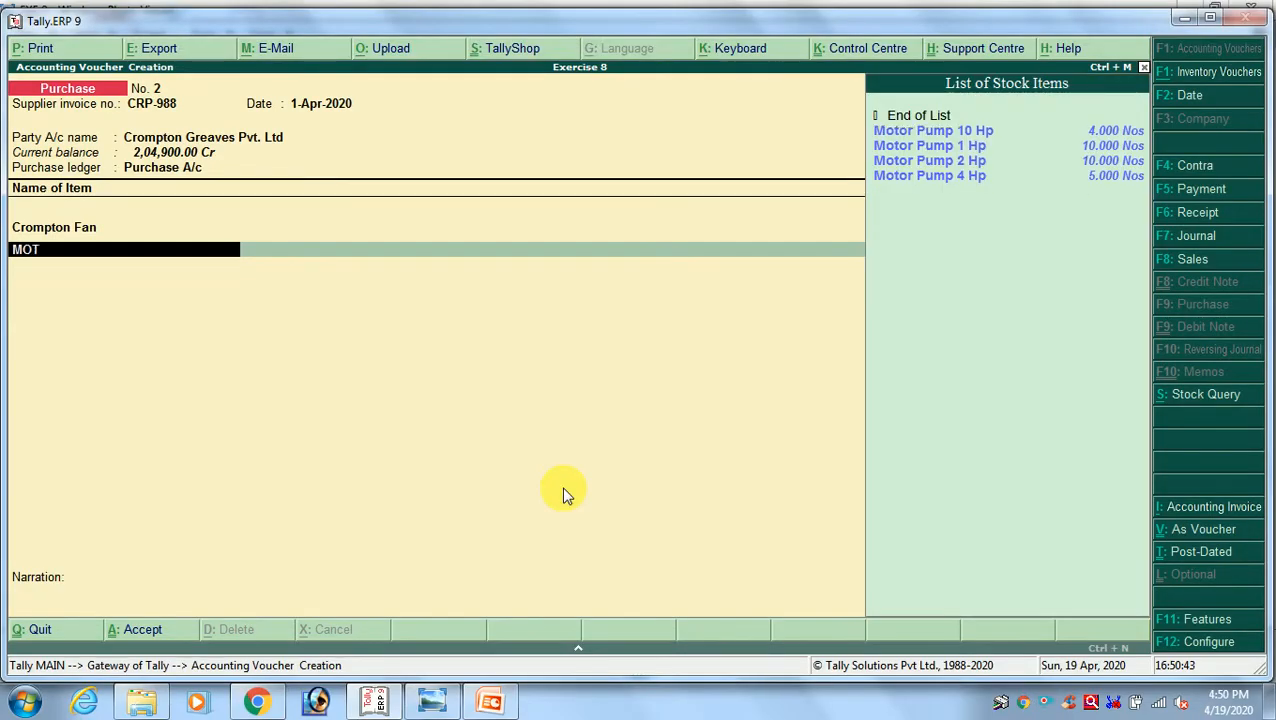
{"action": "key", "text": "Return"}
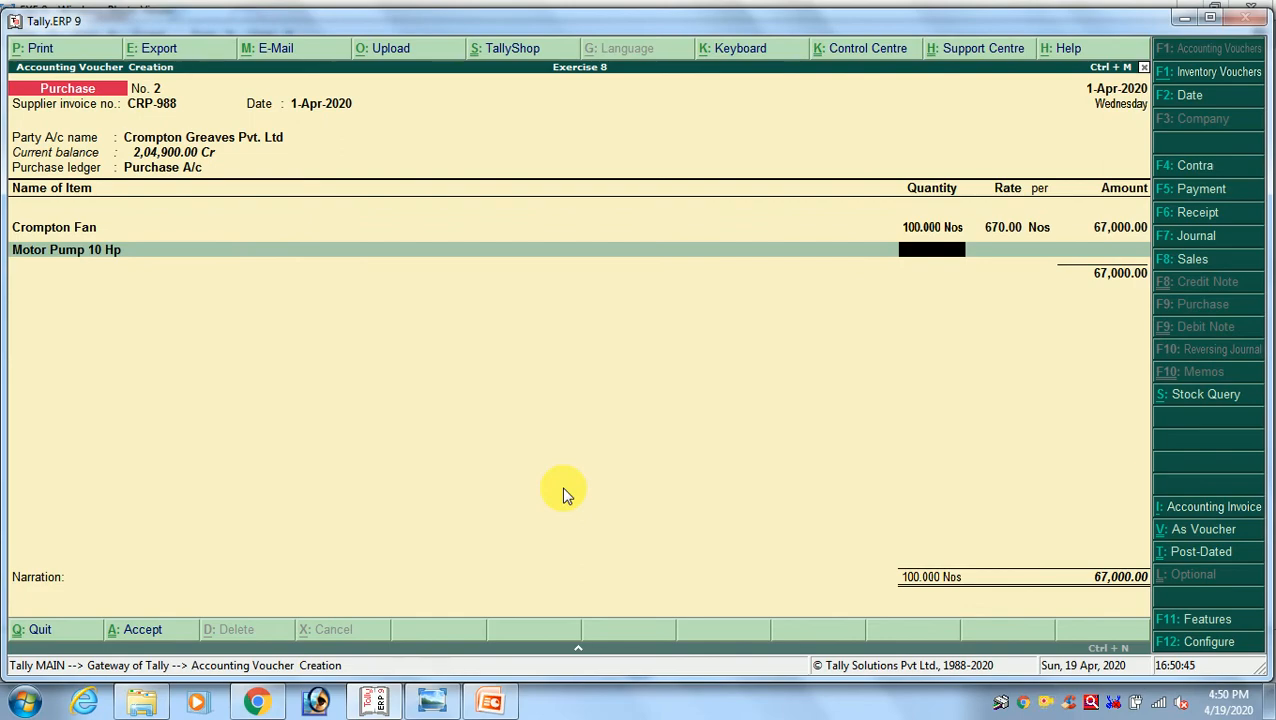
{"action": "key", "text": "alt+Tab"}
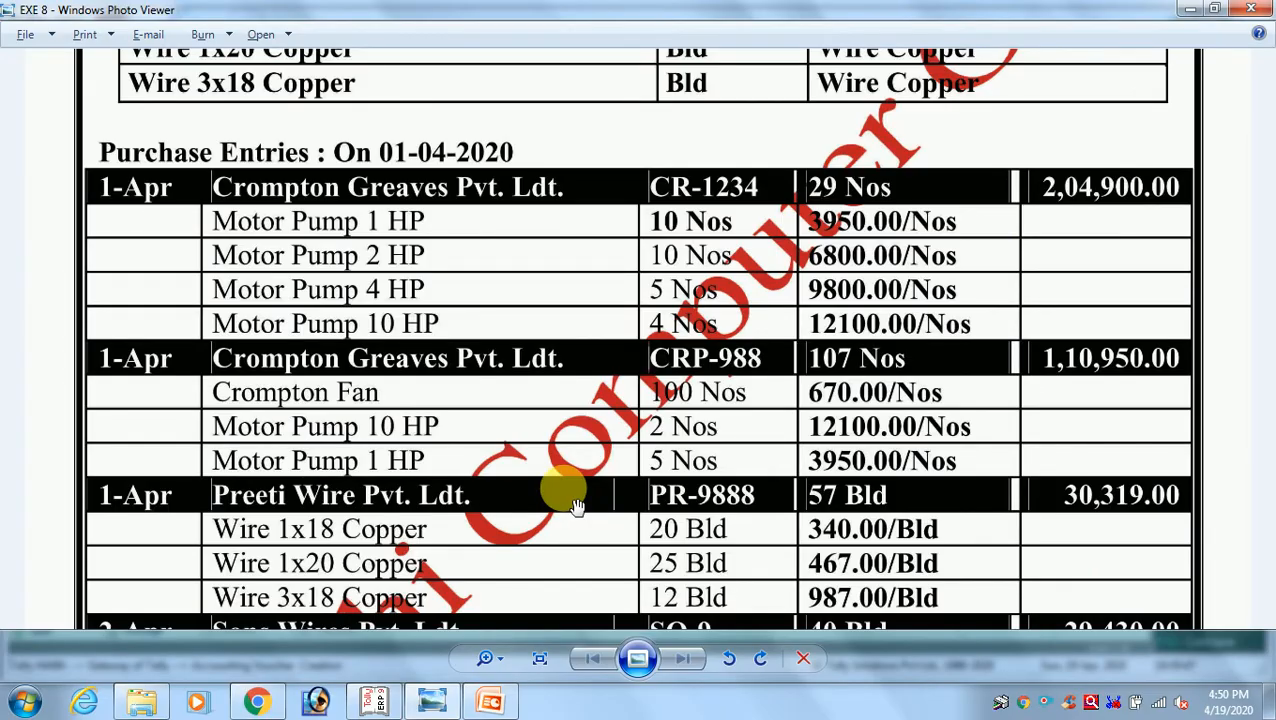
{"action": "key", "text": "alt+Tab"}
{"action": "type", "text": "2"}
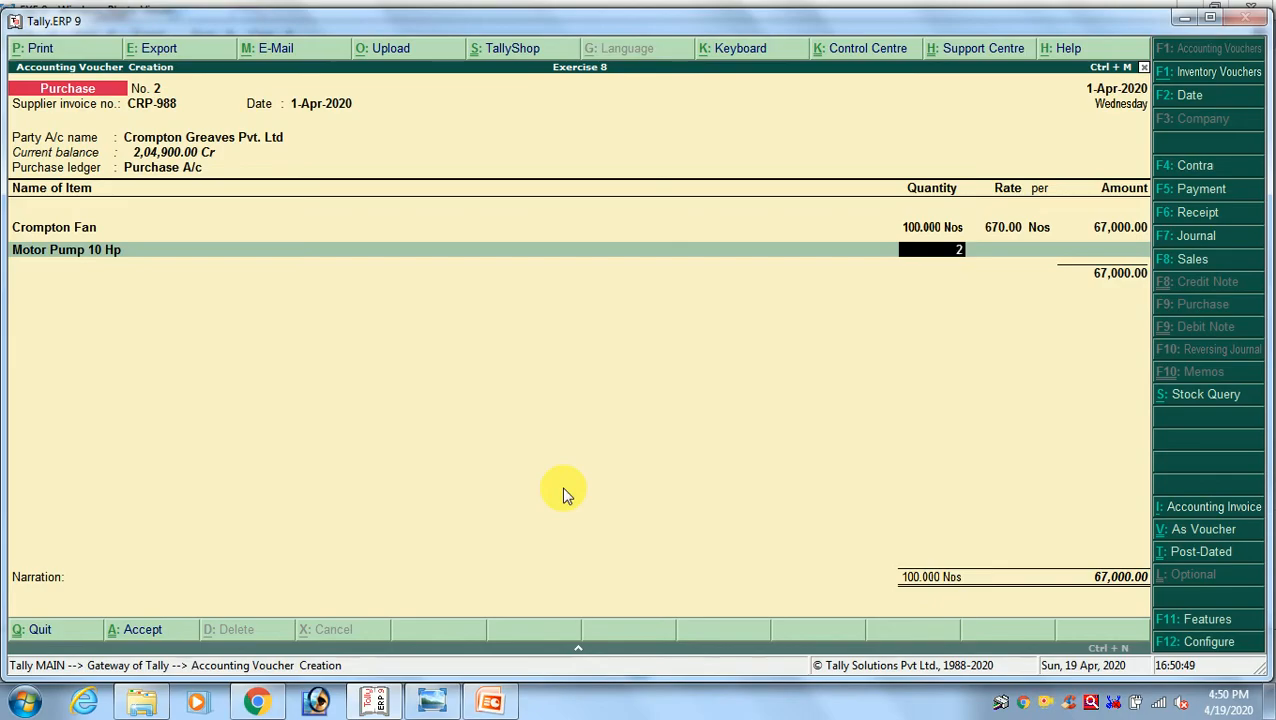
{"action": "key", "text": "Return"}
Check the Motor Pump 10 Hp rate in the exercise image and enter 12100 per Nos for it in invoice CRP-988
{"action": "key", "text": "alt+Tab"}
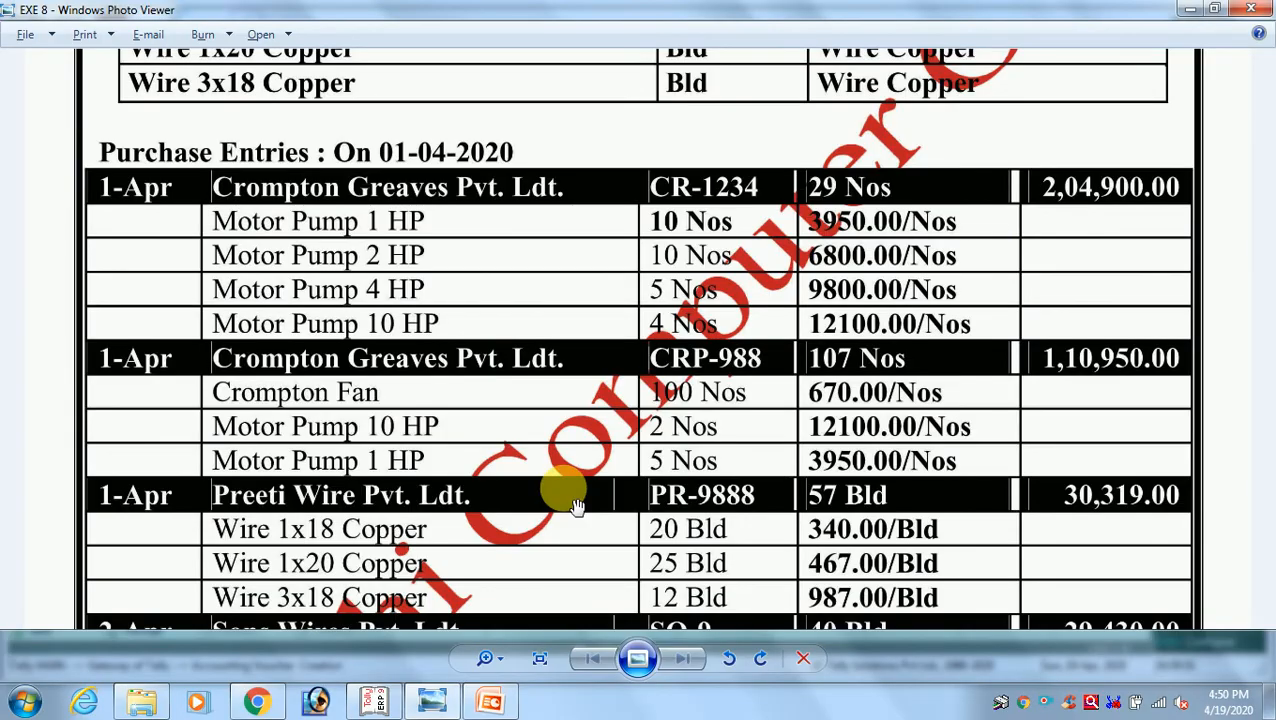
{"action": "key", "text": "alt+Tab"}
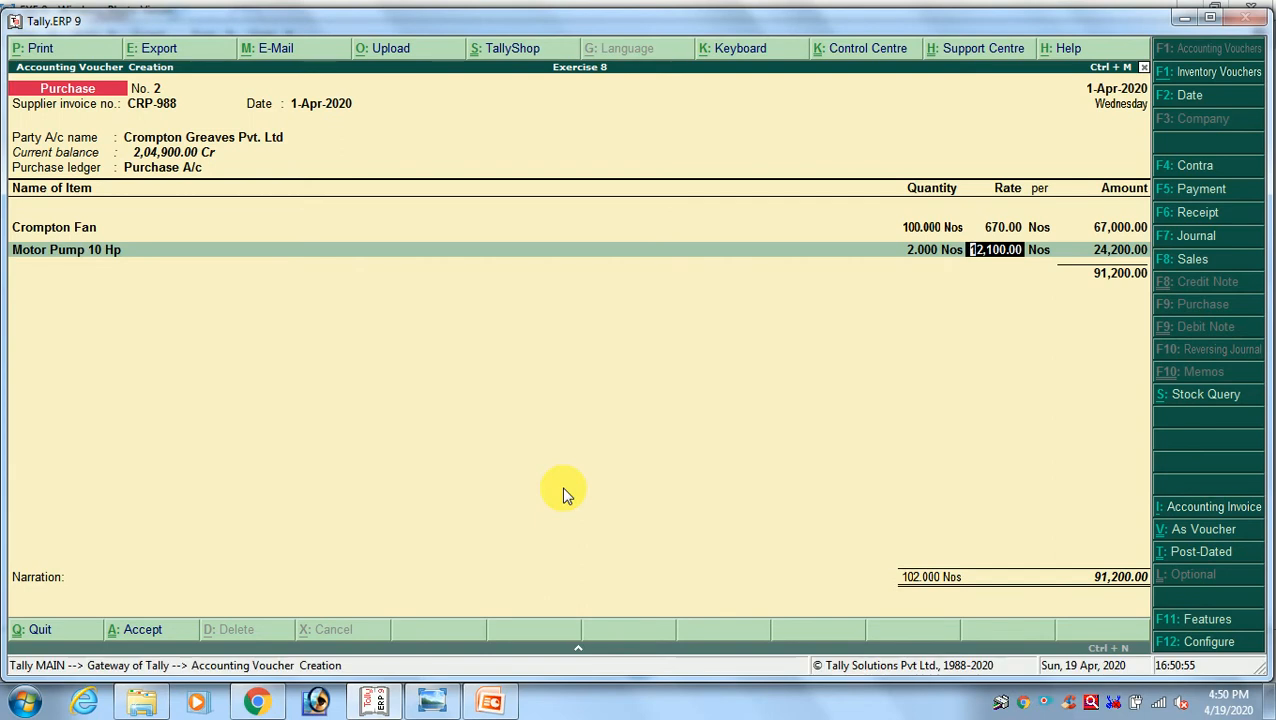
{"action": "type", "text": "12100"}
{"action": "key", "text": "Return"}
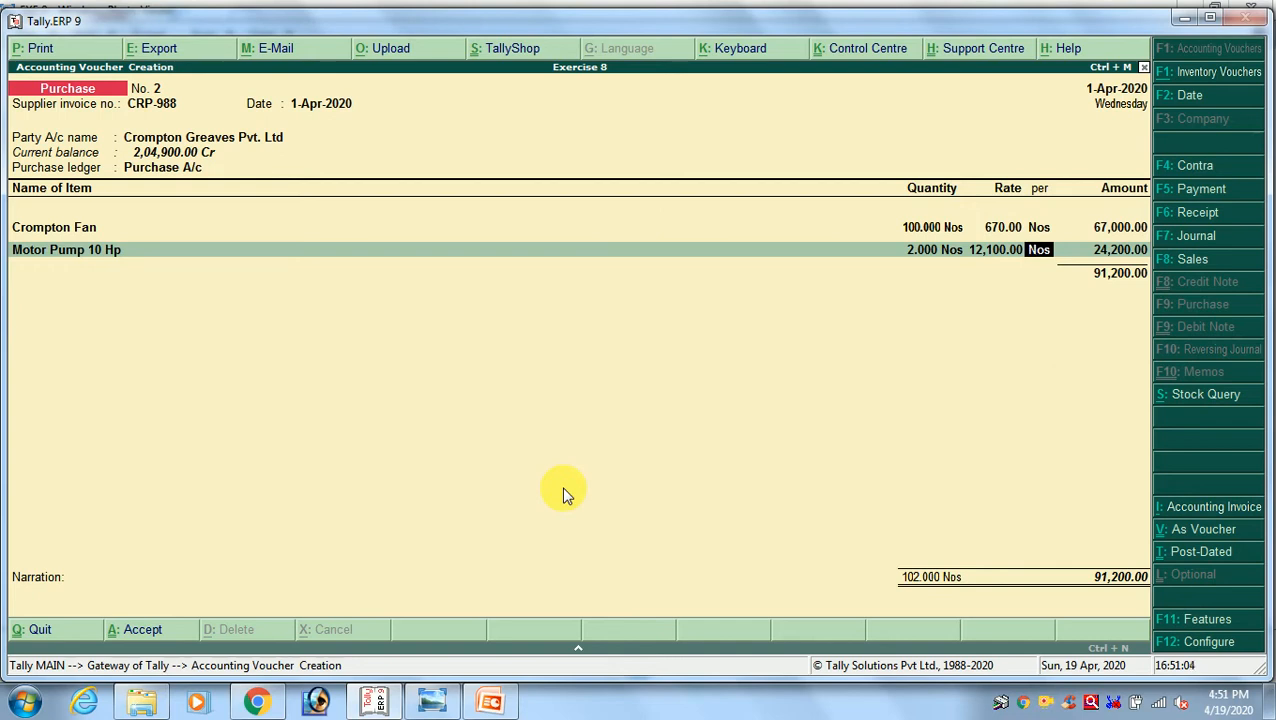
{"action": "key", "text": "Return"}
{"action": "key", "text": "Return"}
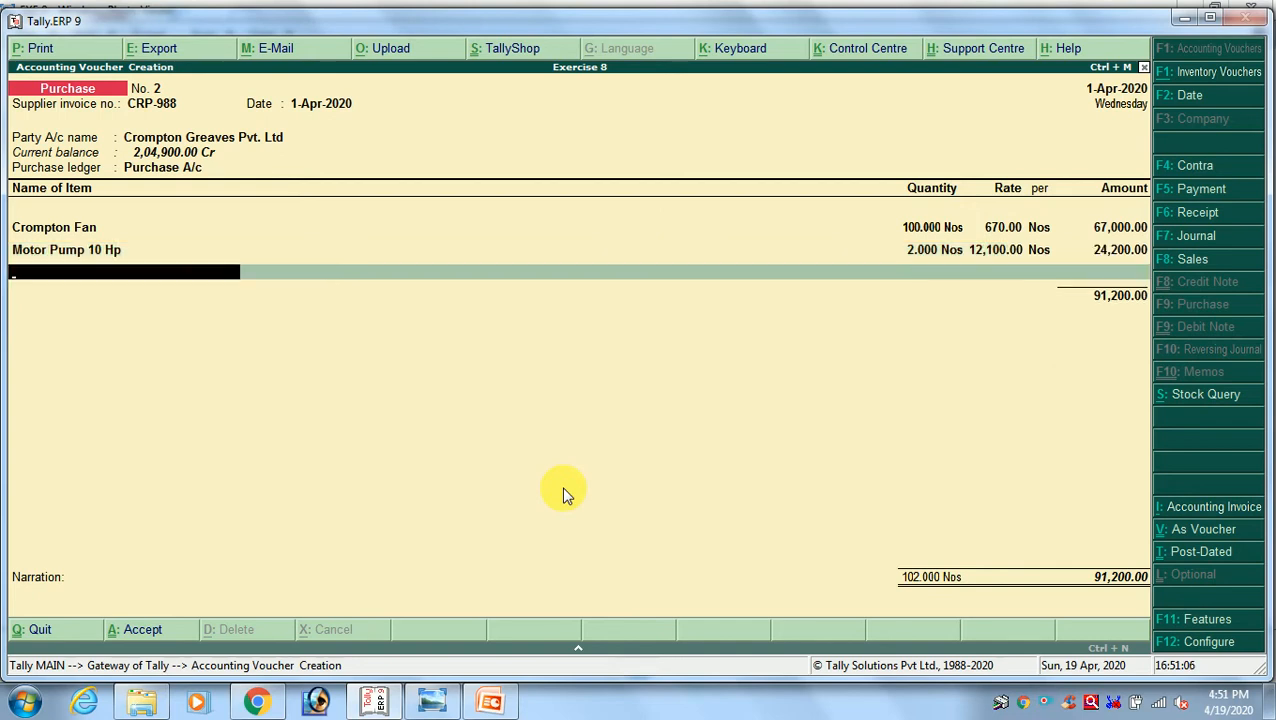
Add Motor Pump 1 Hp as the third line of invoice CRP-988 with quantity 5, as given in the exercise image
{"action": "key", "text": "alt+Tab"}
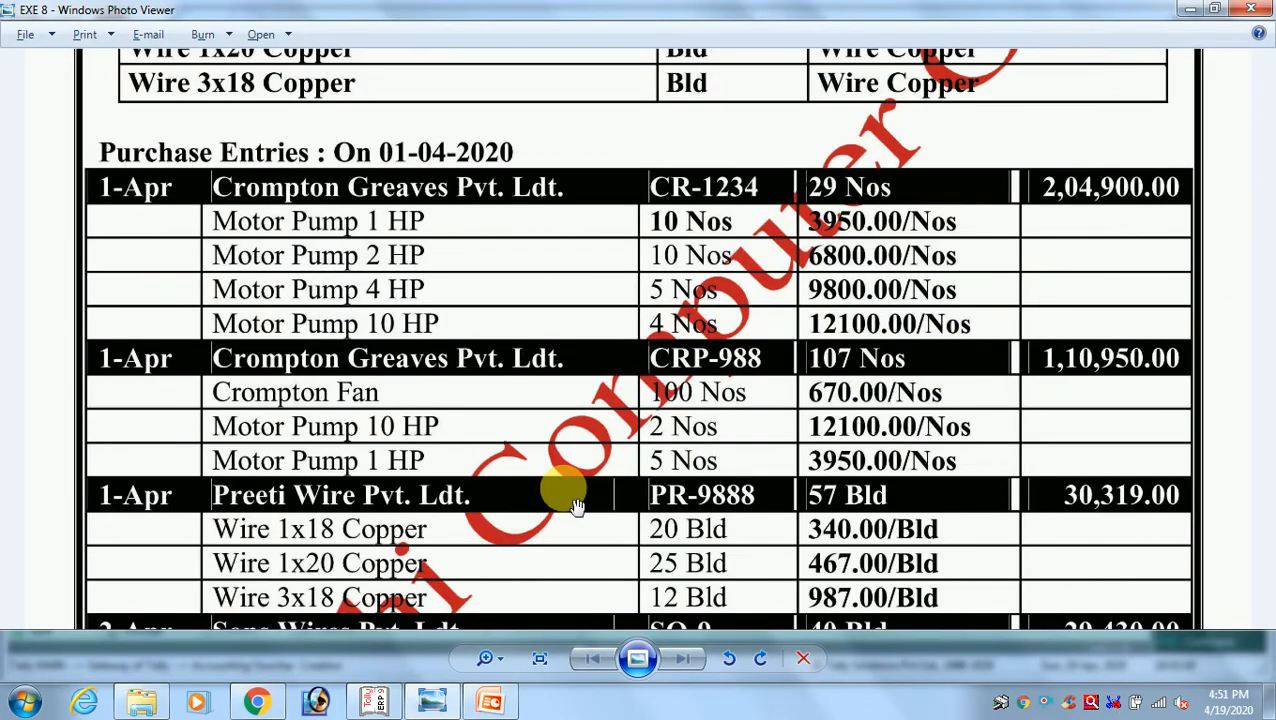
{"action": "key", "text": "alt+Tab"}
{"action": "type", "text": "MO"}
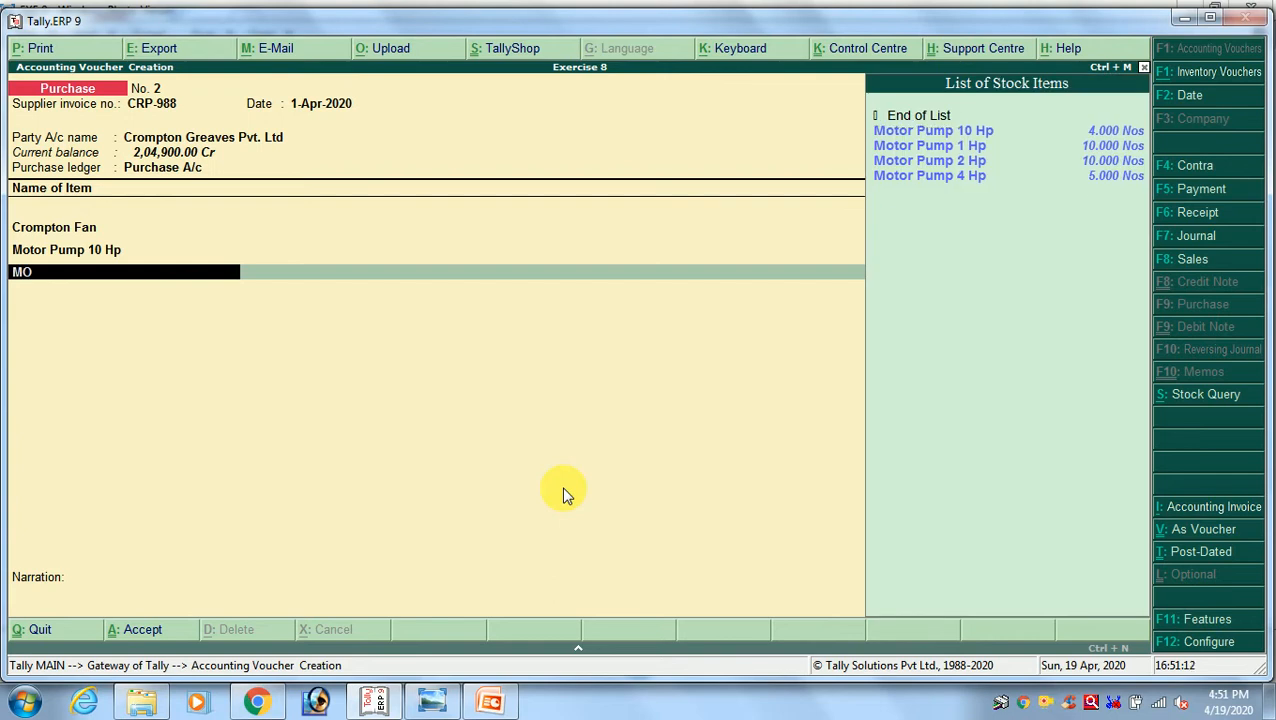
{"action": "key", "text": "Down"}
{"action": "key", "text": "Down"}
{"action": "key", "text": "Return"}
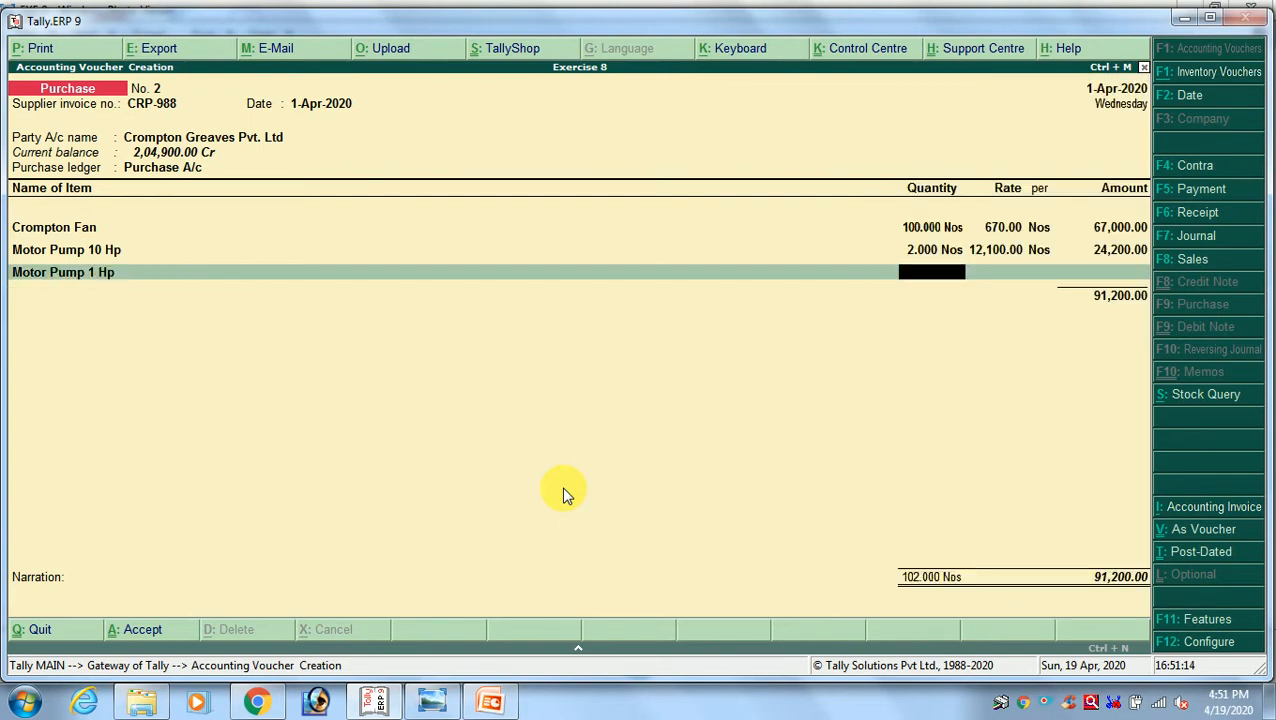
{"action": "key", "text": "alt+Tab"}
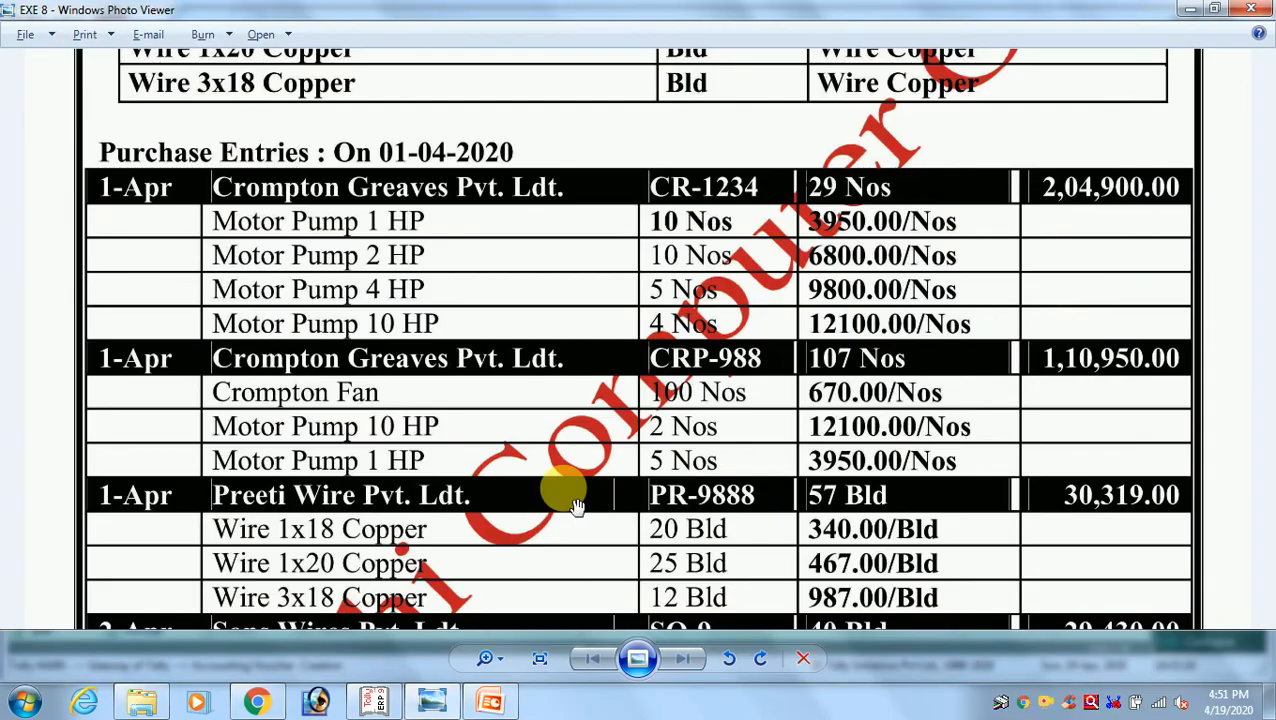
{"action": "key", "text": "alt+Tab"}
{"action": "type", "text": "5"}
{"action": "key", "text": "Return"}
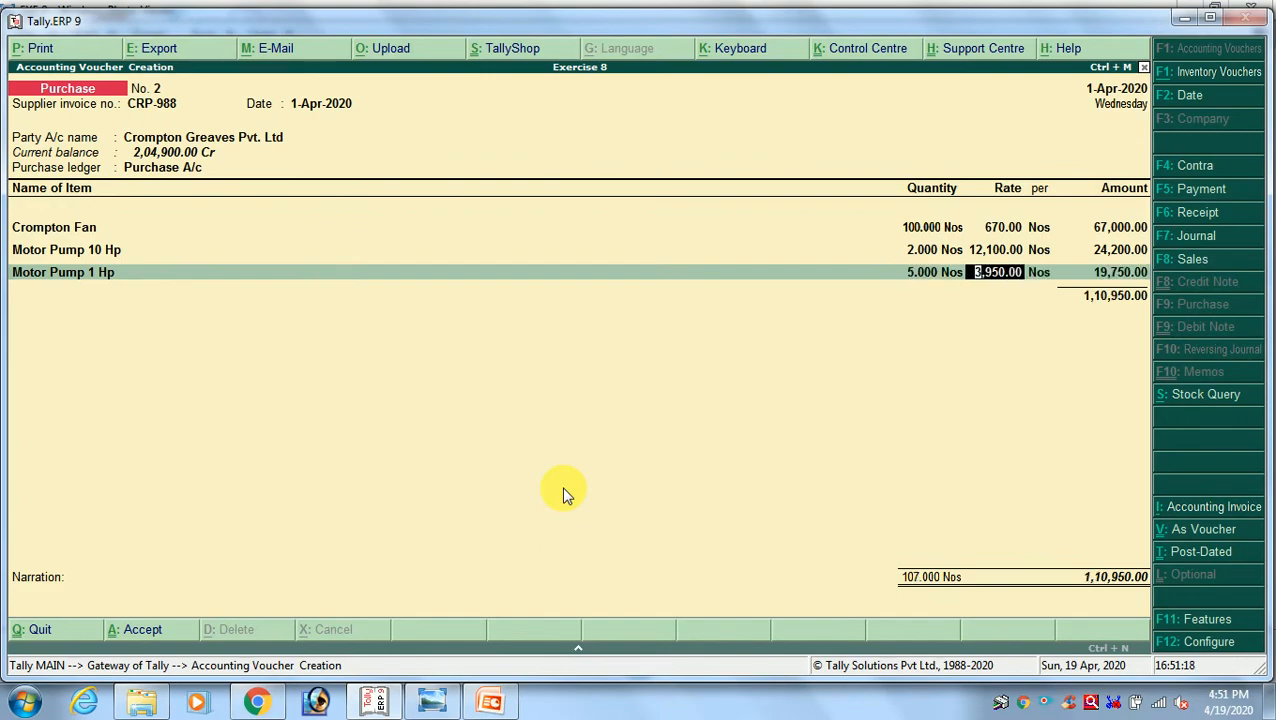
Check the Motor Pump 1 Hp rate against the exercise image and accept 3,950.00 per Nos
{"action": "key", "text": "alt+Tab"}
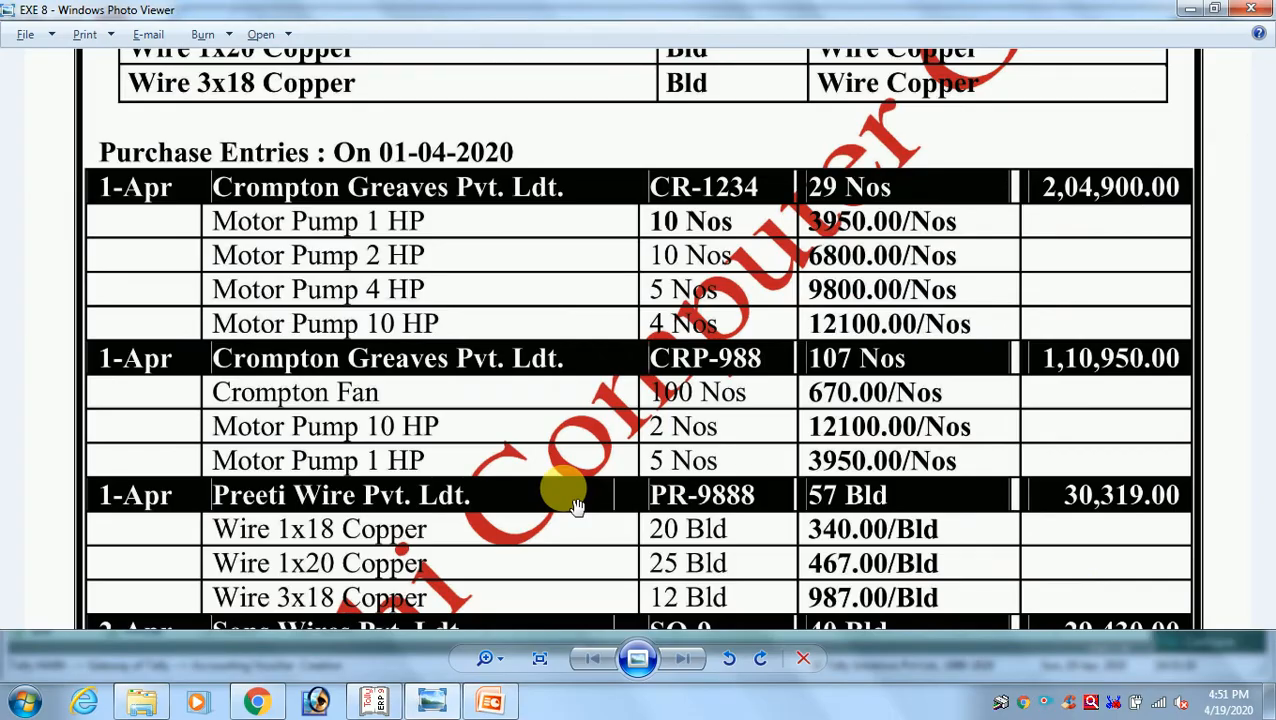
{"action": "key", "text": "alt+Tab"}
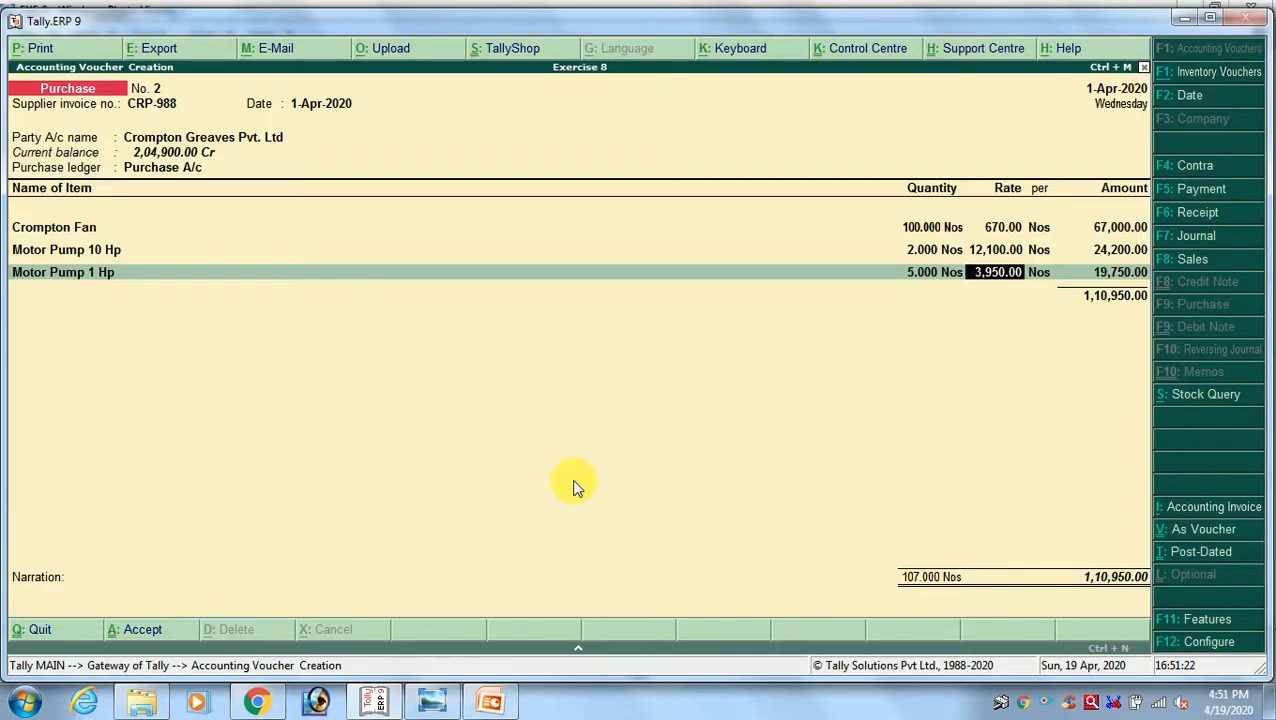
{"action": "key", "text": "Return"}
End the item list, check the voucher total against the exercise image, and save purchase invoice CRP-988 without a narration
{"action": "key", "text": "Return"}
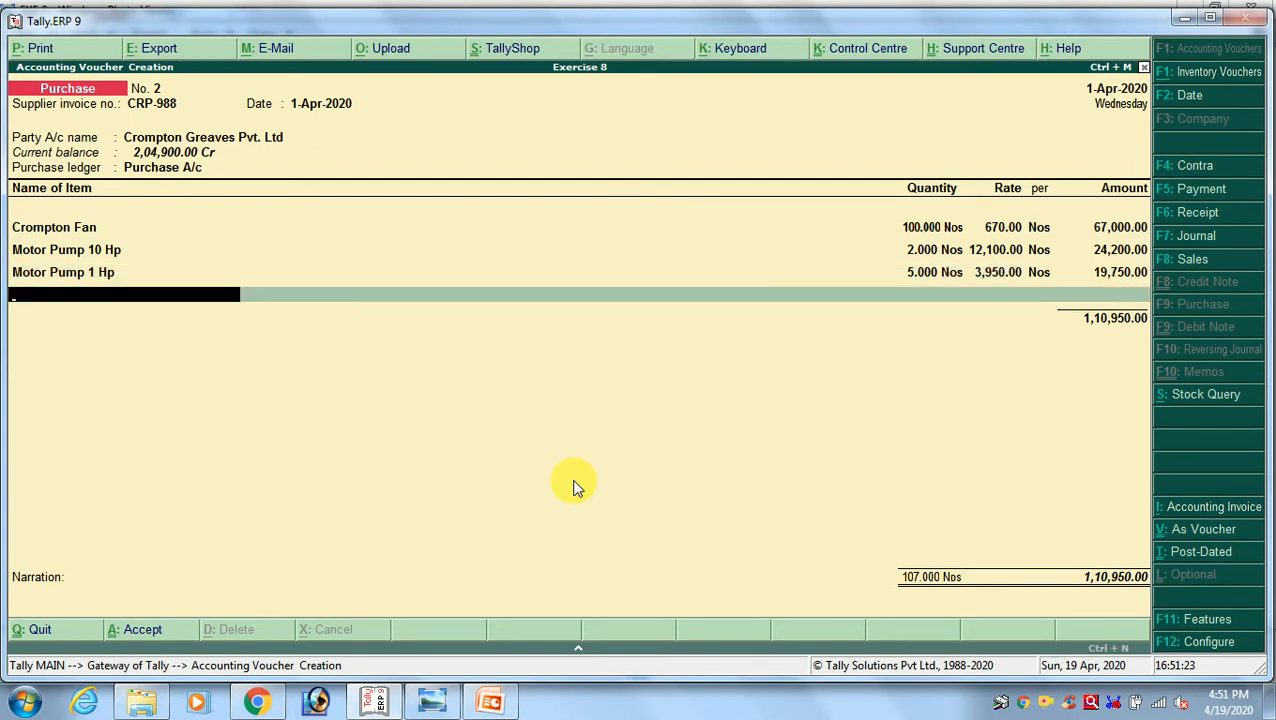
{"action": "key", "text": "Return"}
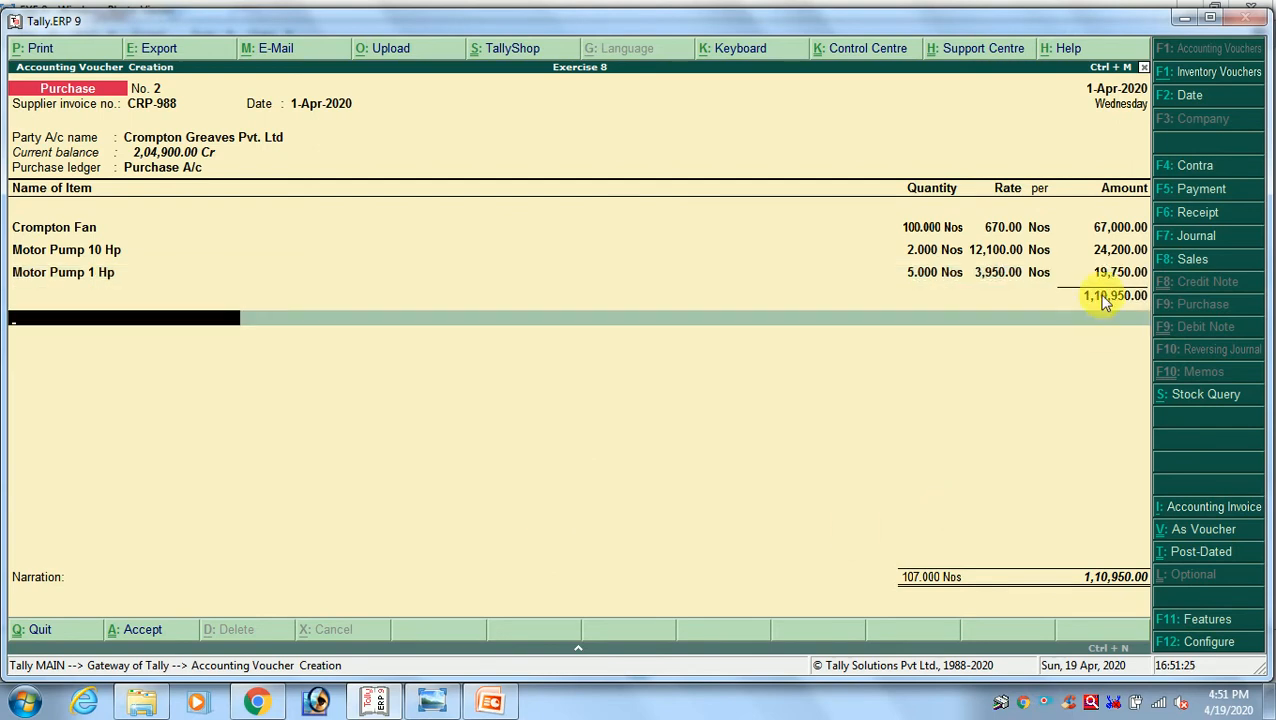
{"action": "key", "text": "alt+Tab"}
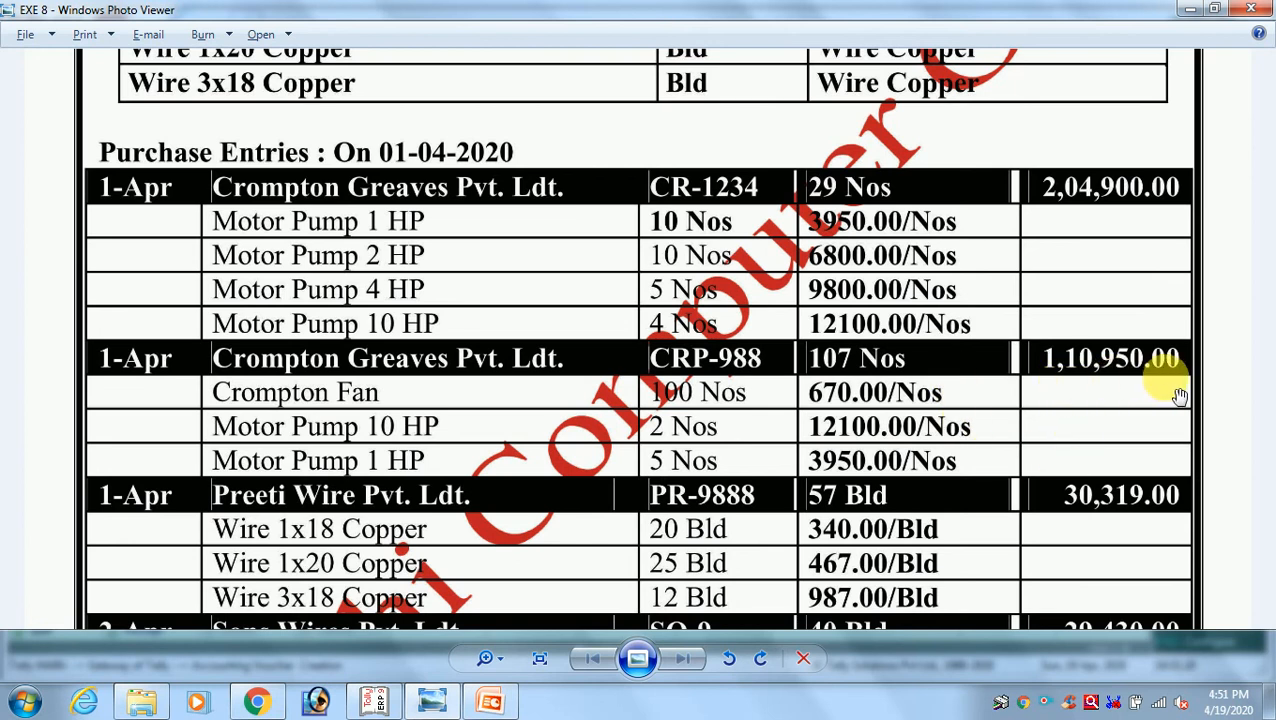
{"action": "key", "text": "alt+Tab"}
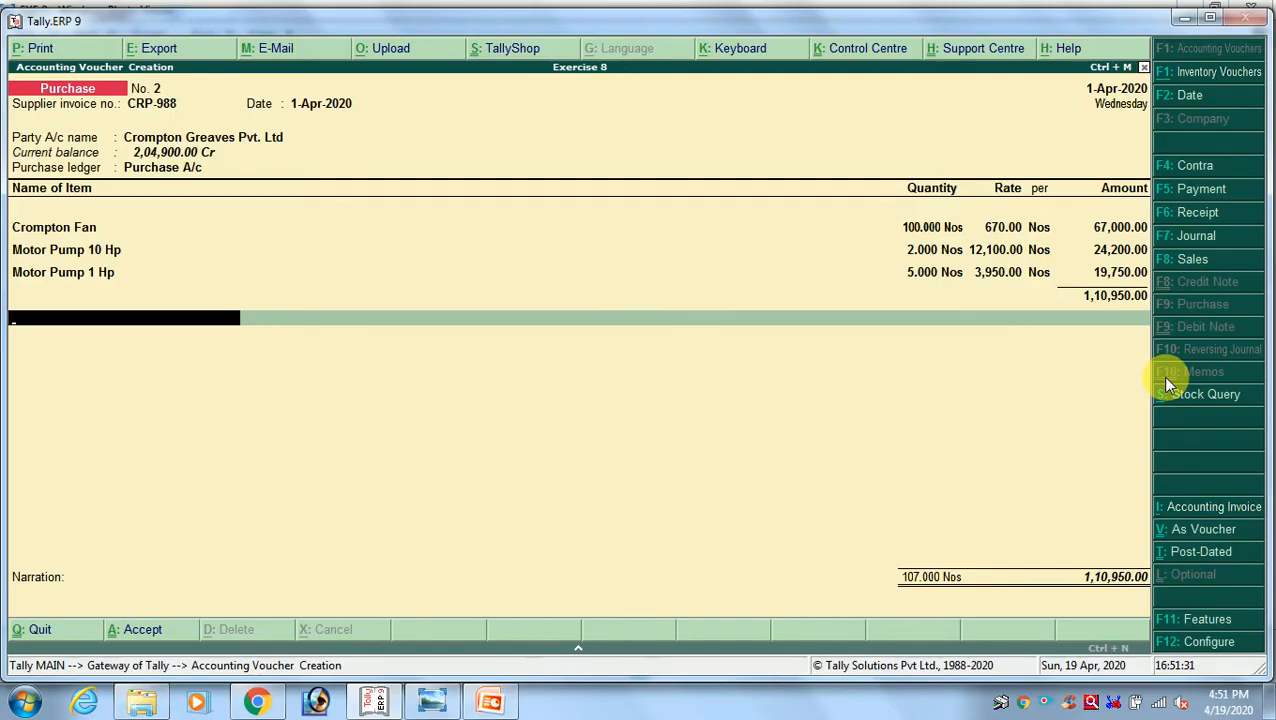
{"action": "key", "text": "Return"}
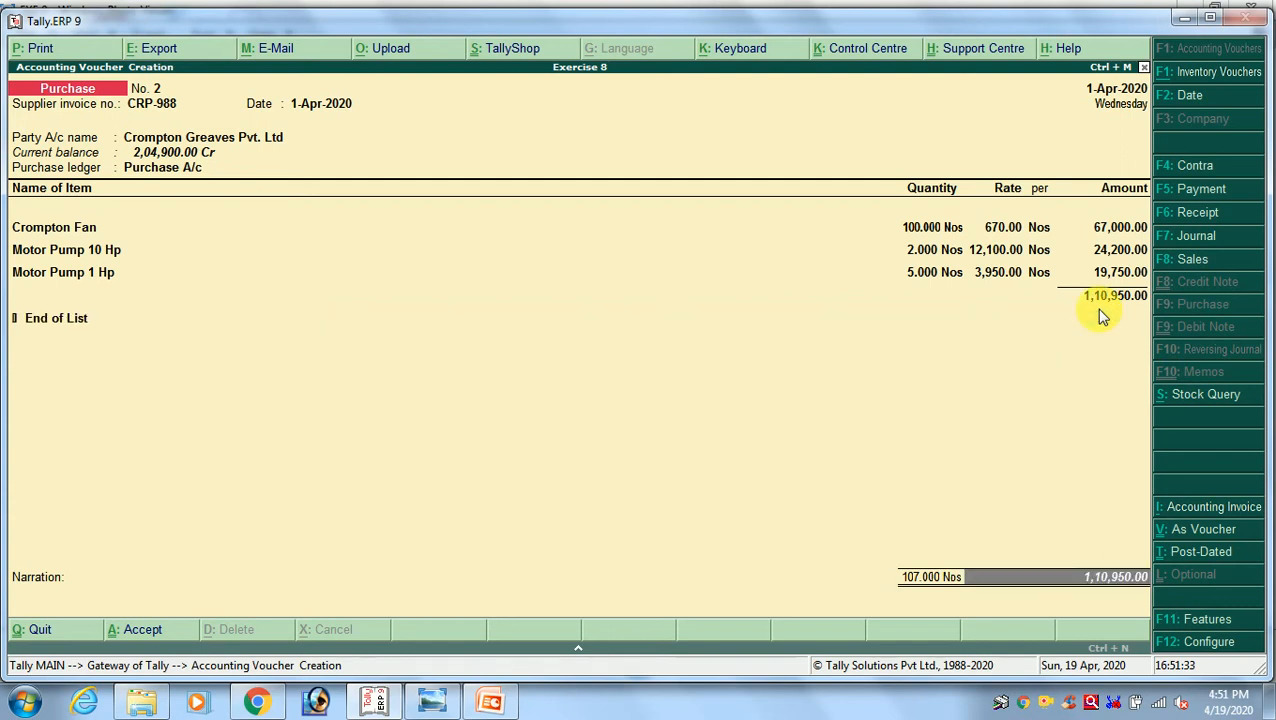
{"action": "key", "text": "Return"}
{"action": "key", "text": "Return"}
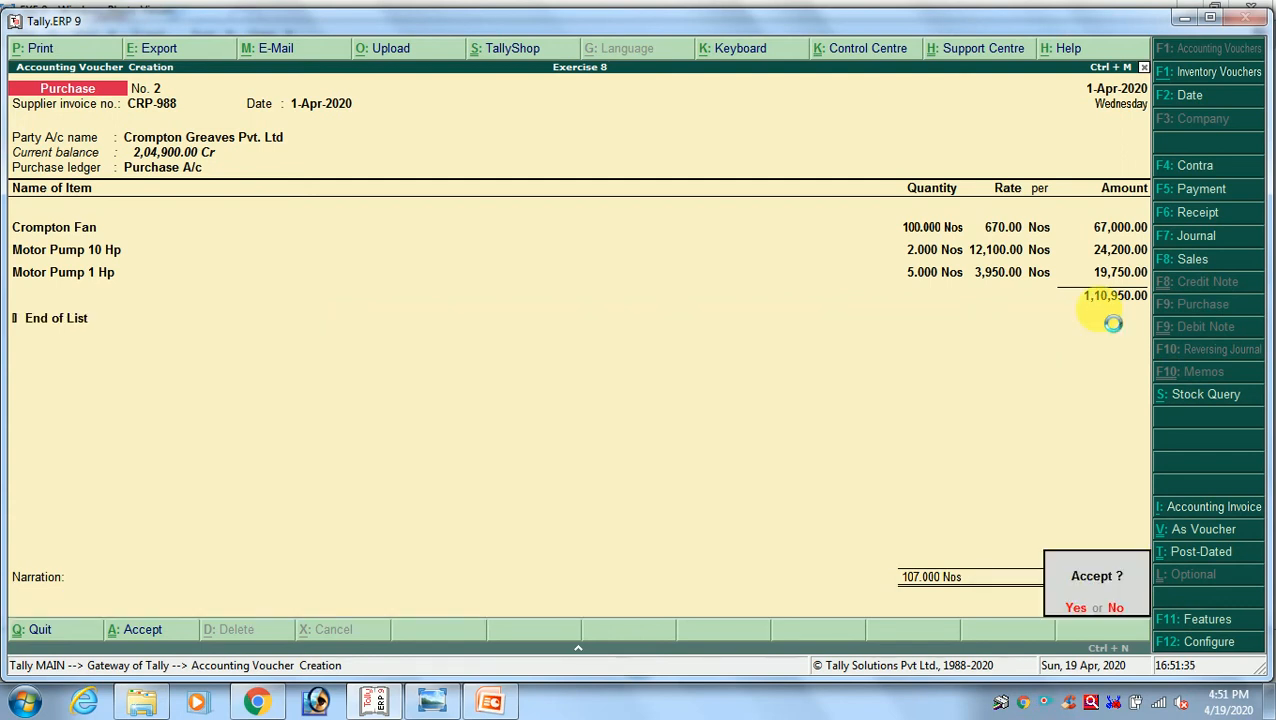
{"action": "key", "text": "Return"}
Look up the third purchase entry in the exercise image and enter supplier invoice number PR-9888 dated 1-Apr-2020
{"action": "key", "text": "alt+Tab"}
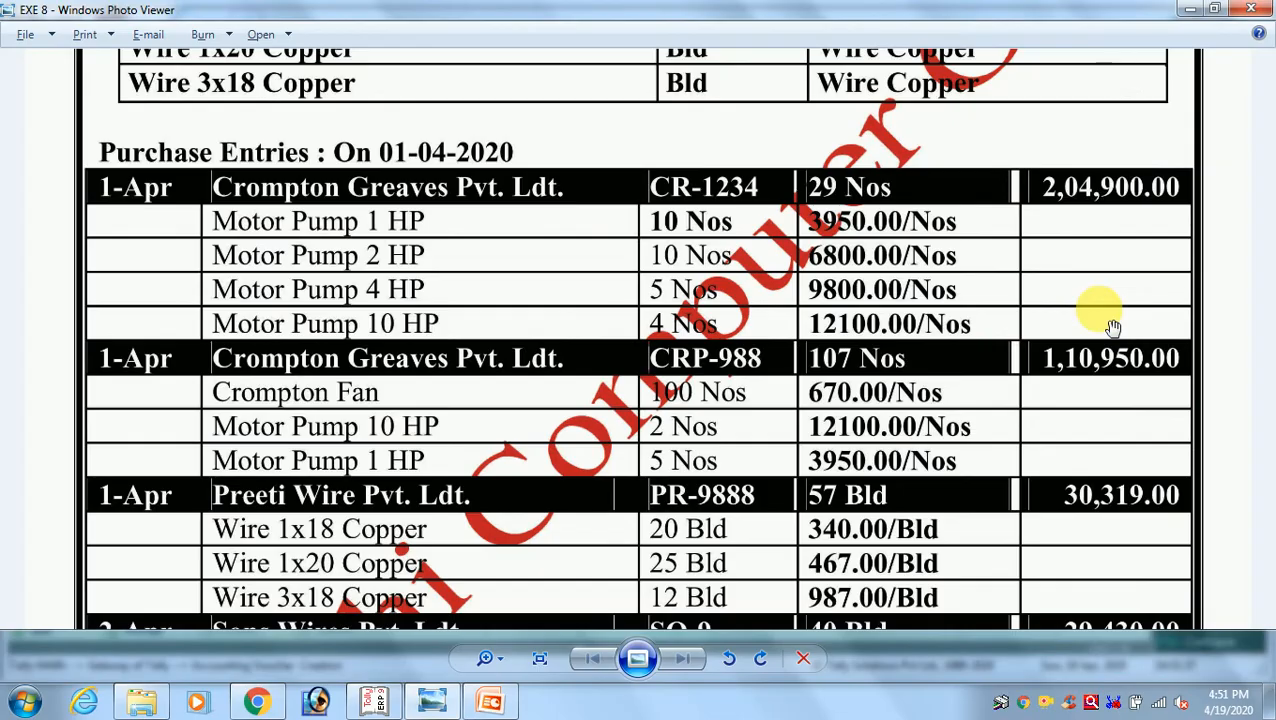
{"action": "scroll", "coordinate": [570, 441], "scroll_direction": "down", "scroll_amount": 3}
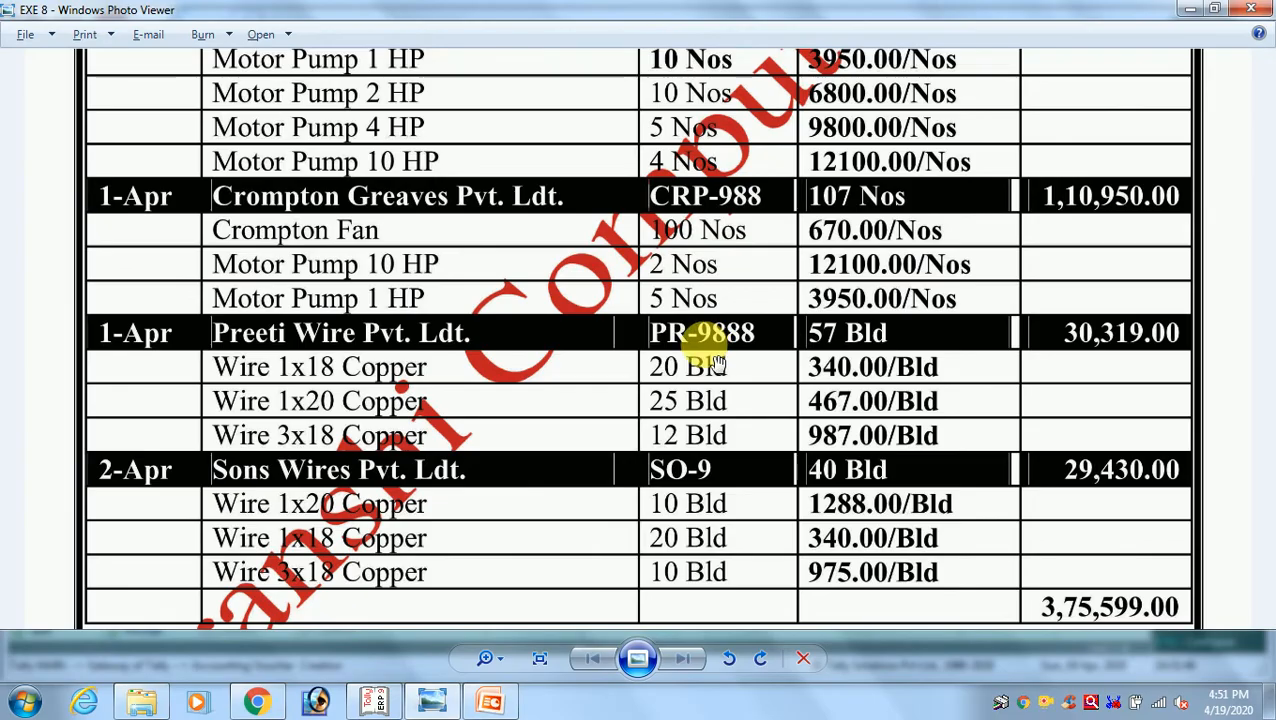
{"action": "key", "text": "alt+Tab"}
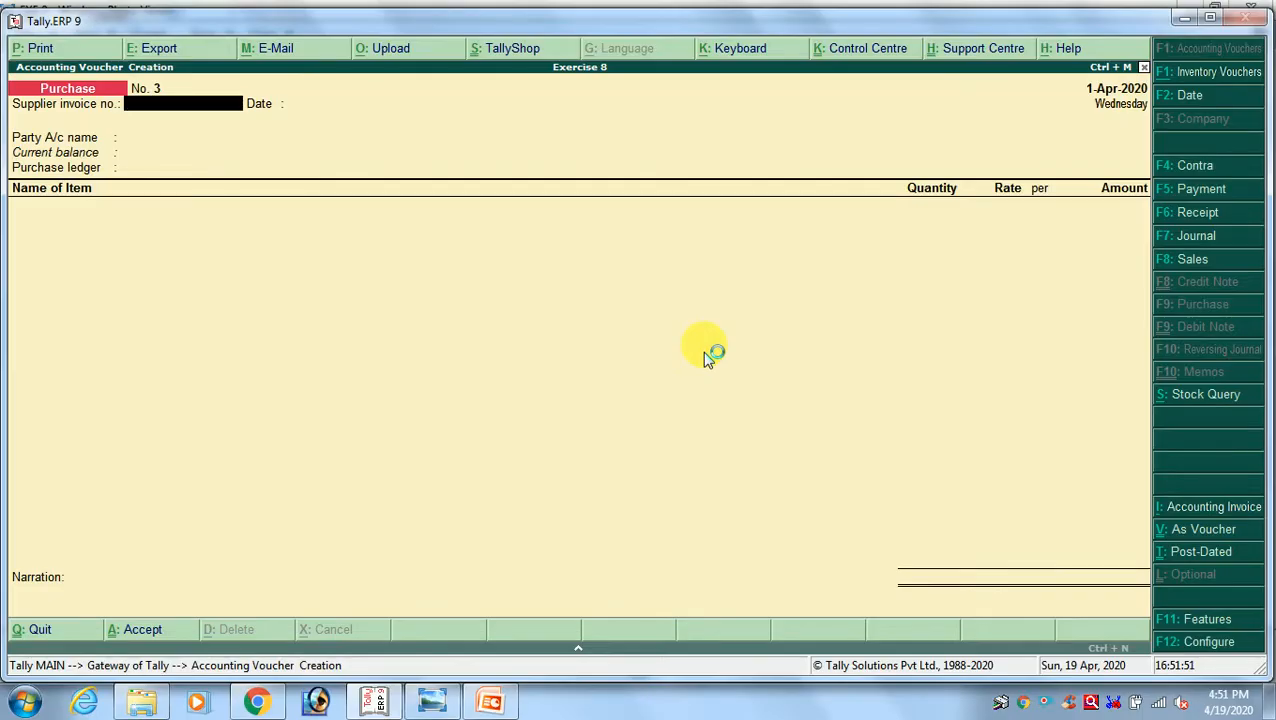
{"action": "key", "text": "alt+Tab"}
{"action": "key", "text": "alt+Tab"}
{"action": "type", "text": "PR"}
{"action": "key", "text": "Return"}
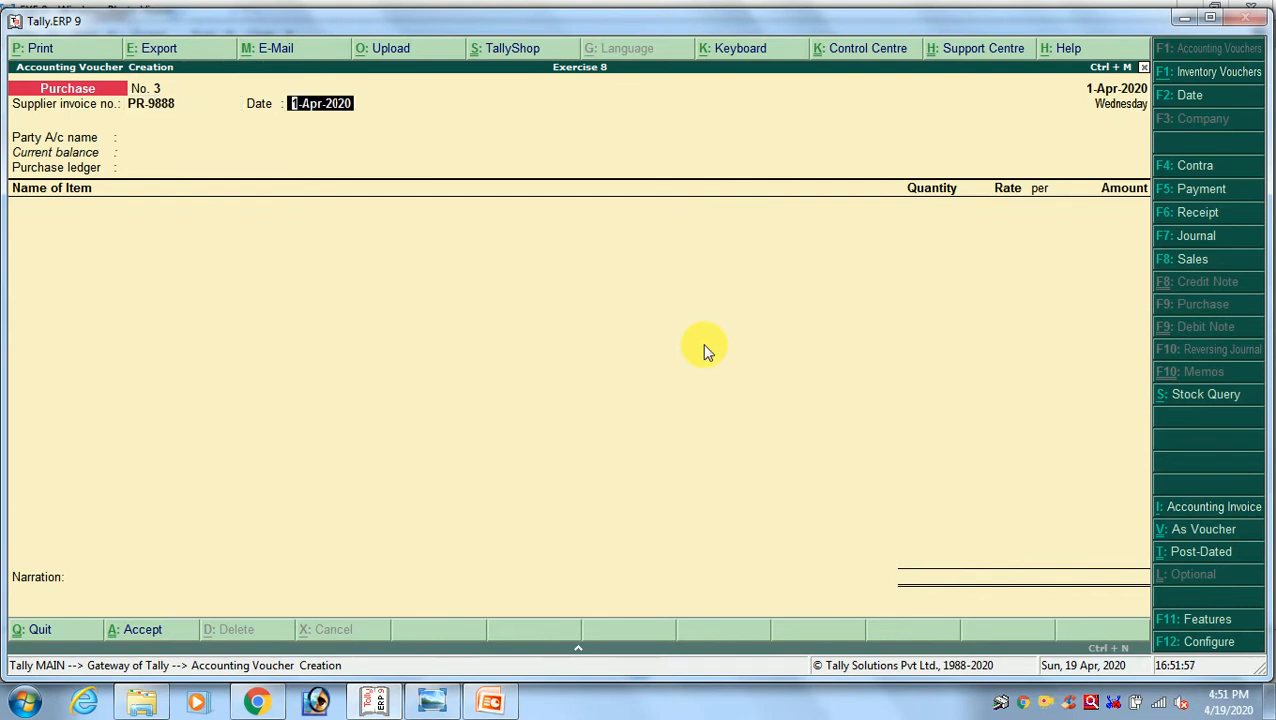
{"action": "key", "text": "Return"}
Set Preeti Wire Pvt Ltd as the party of invoice PR-9888, accept its supplier details, and choose Purchase A/c as purchase ledger
{"action": "key", "text": "alt+Tab"}
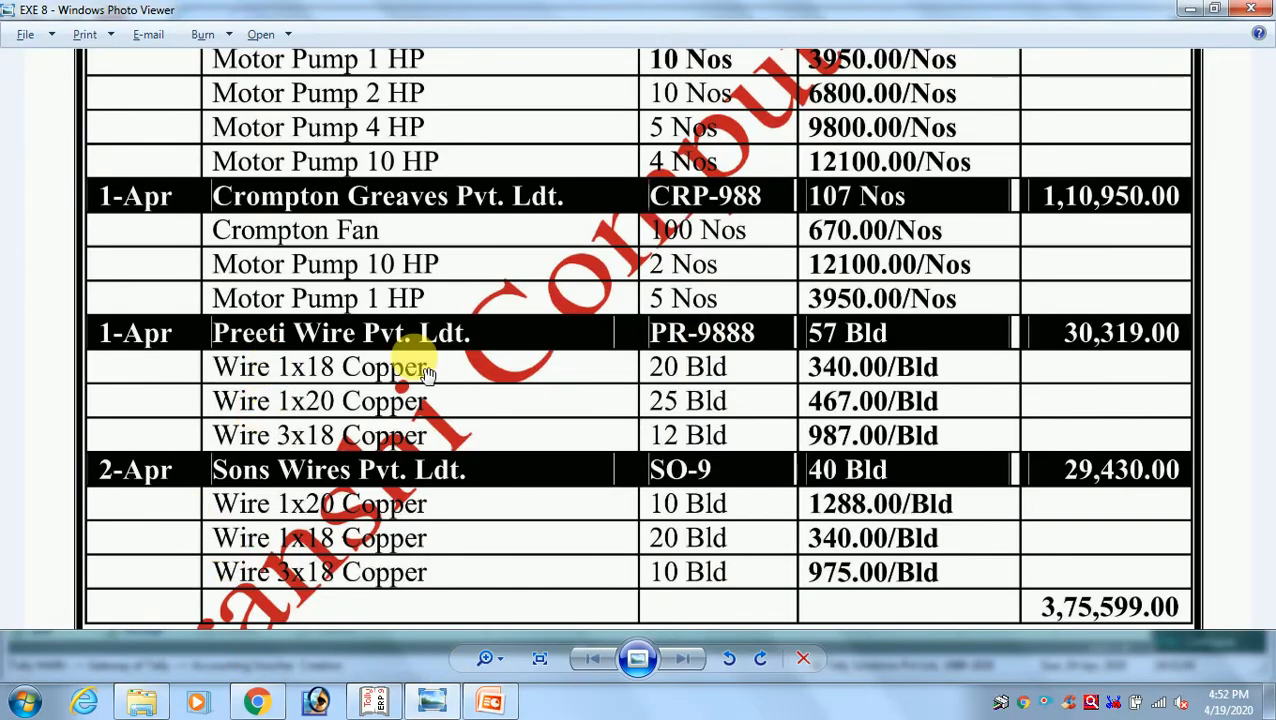
{"action": "key", "text": "alt+Tab"}
{"action": "type", "text": "PRE"}
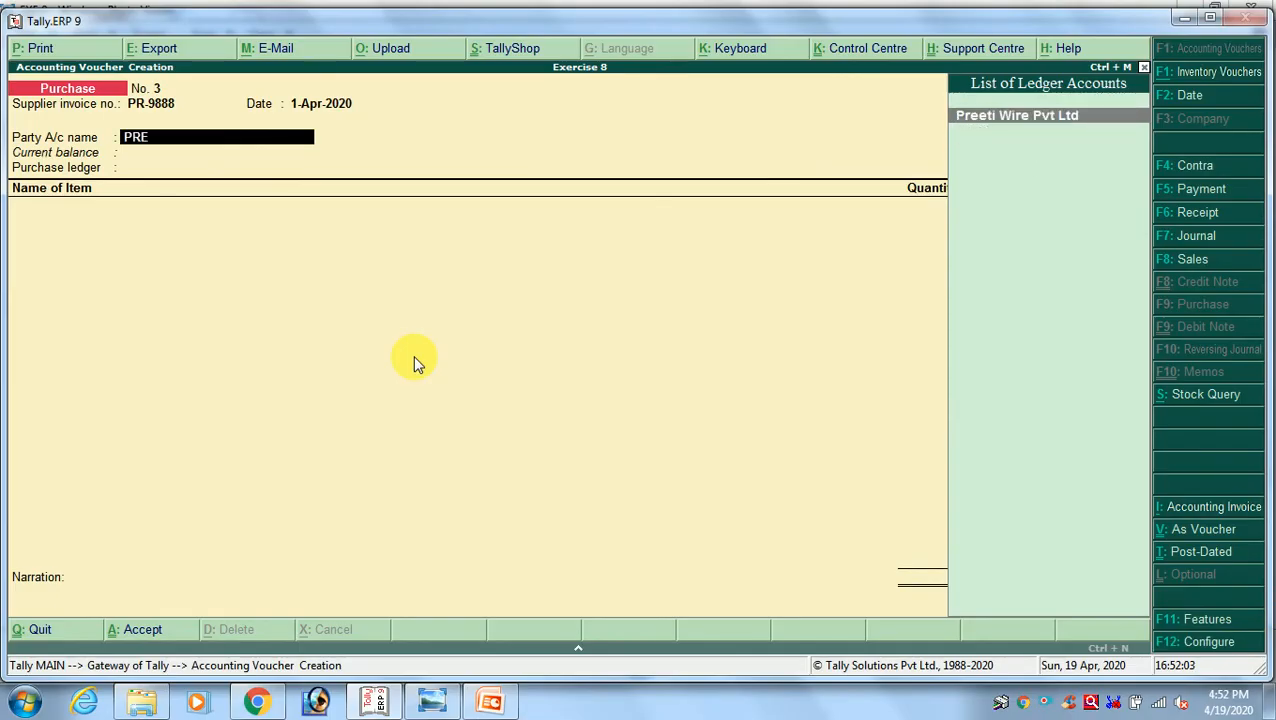
{"action": "key", "text": "Return"}
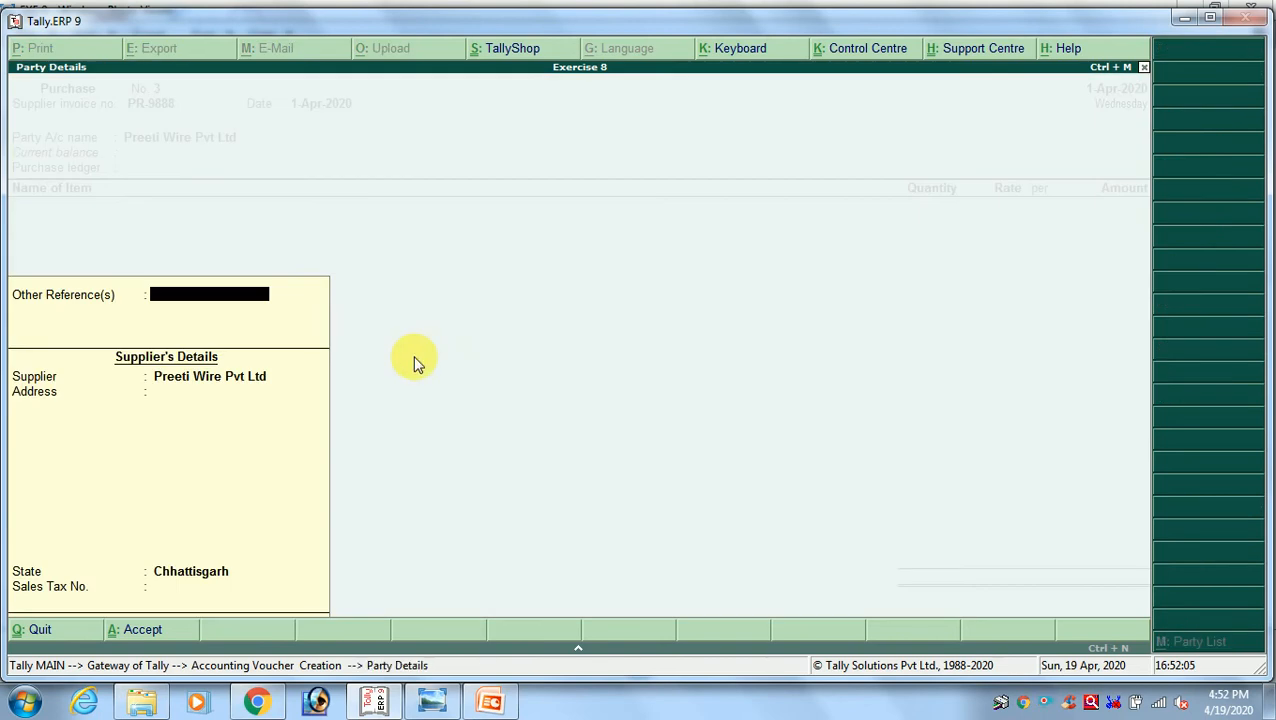
{"action": "key", "text": "Return"}
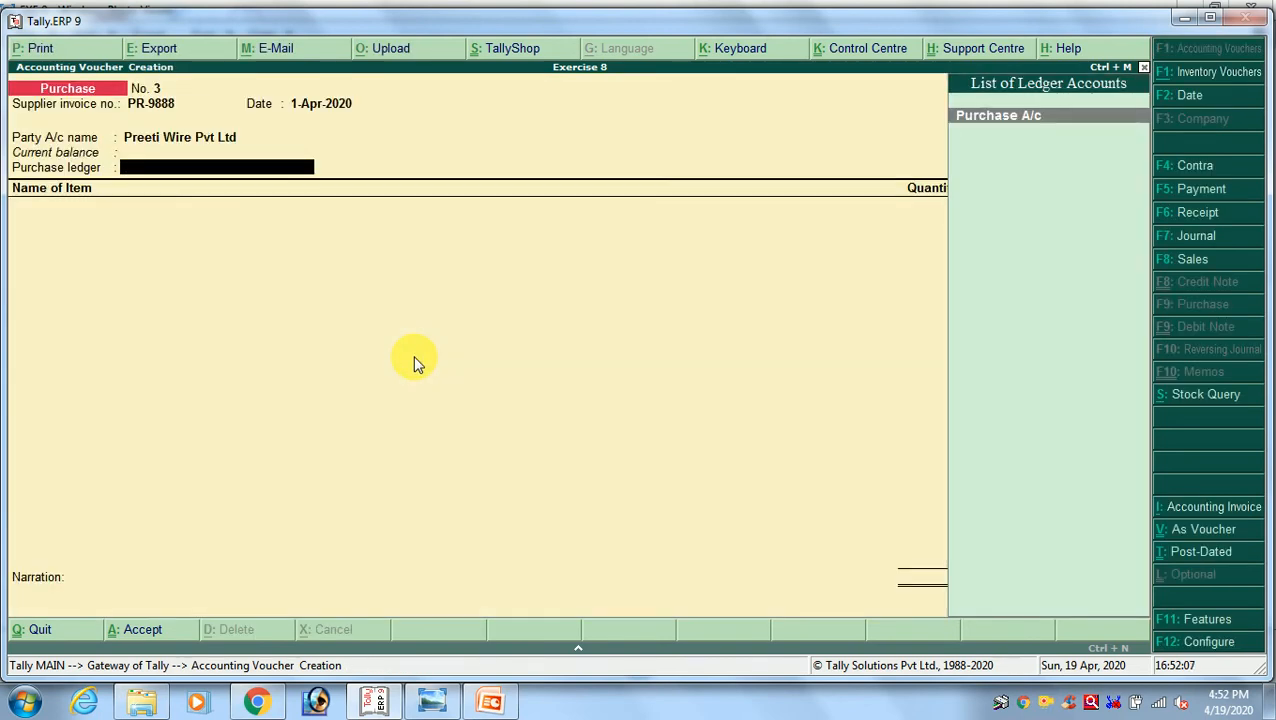
{"action": "key", "text": "Return"}
Add Wire 1 x 18 Copper as the first line of invoice PR-9888 with quantity 20, as given in the exercise image
{"action": "key", "text": "alt+Tab"}
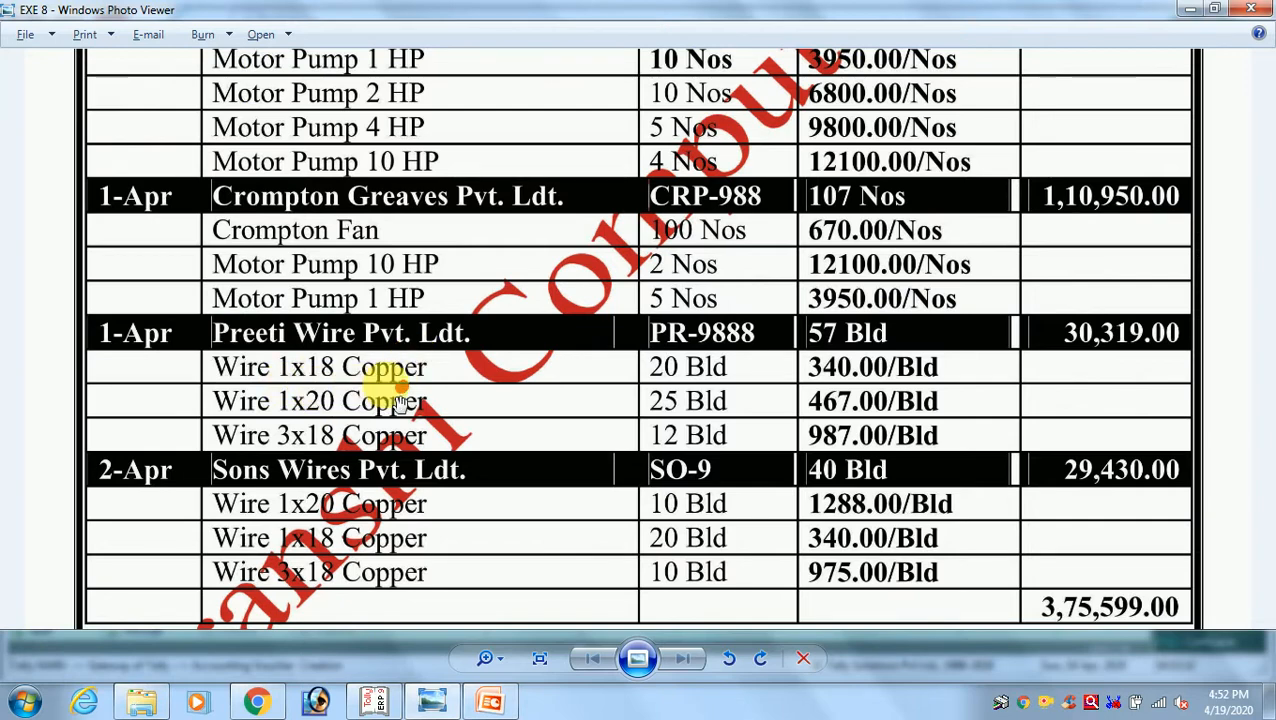
{"action": "key", "text": "alt+Tab"}
{"action": "type", "text": "W"}
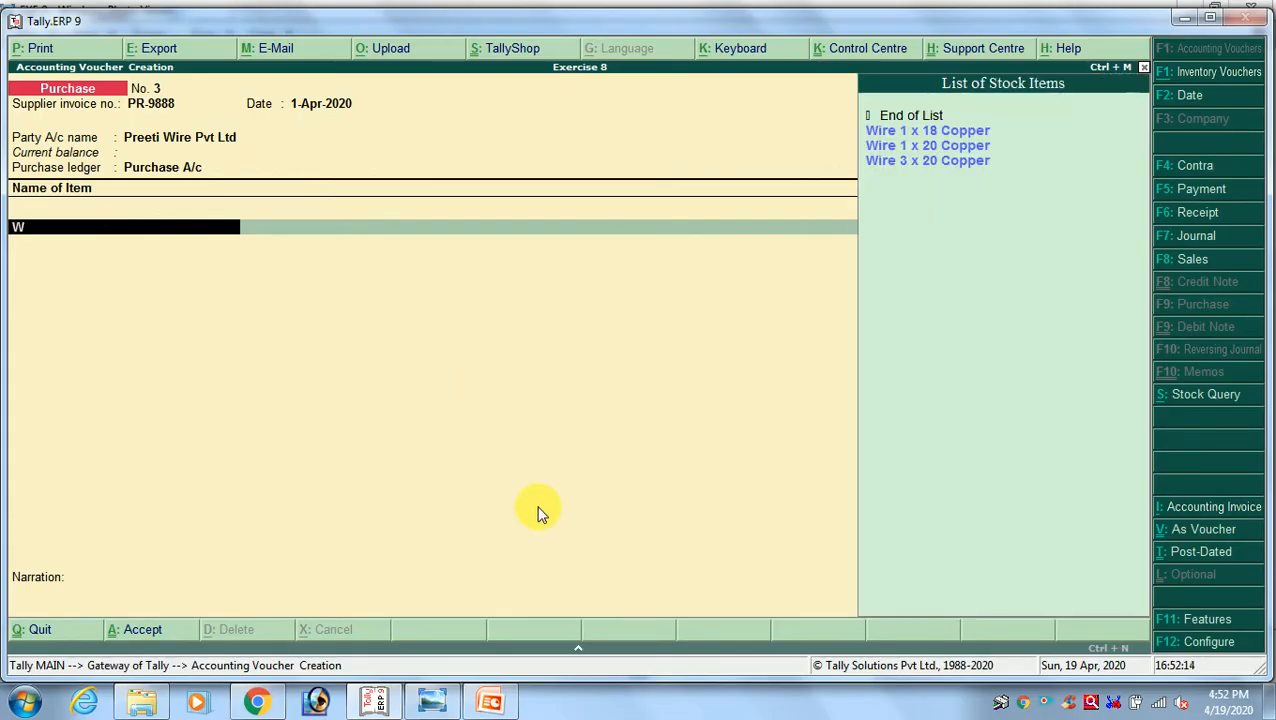
{"action": "key", "text": "Return"}
{"action": "key", "text": "alt+Tab"}
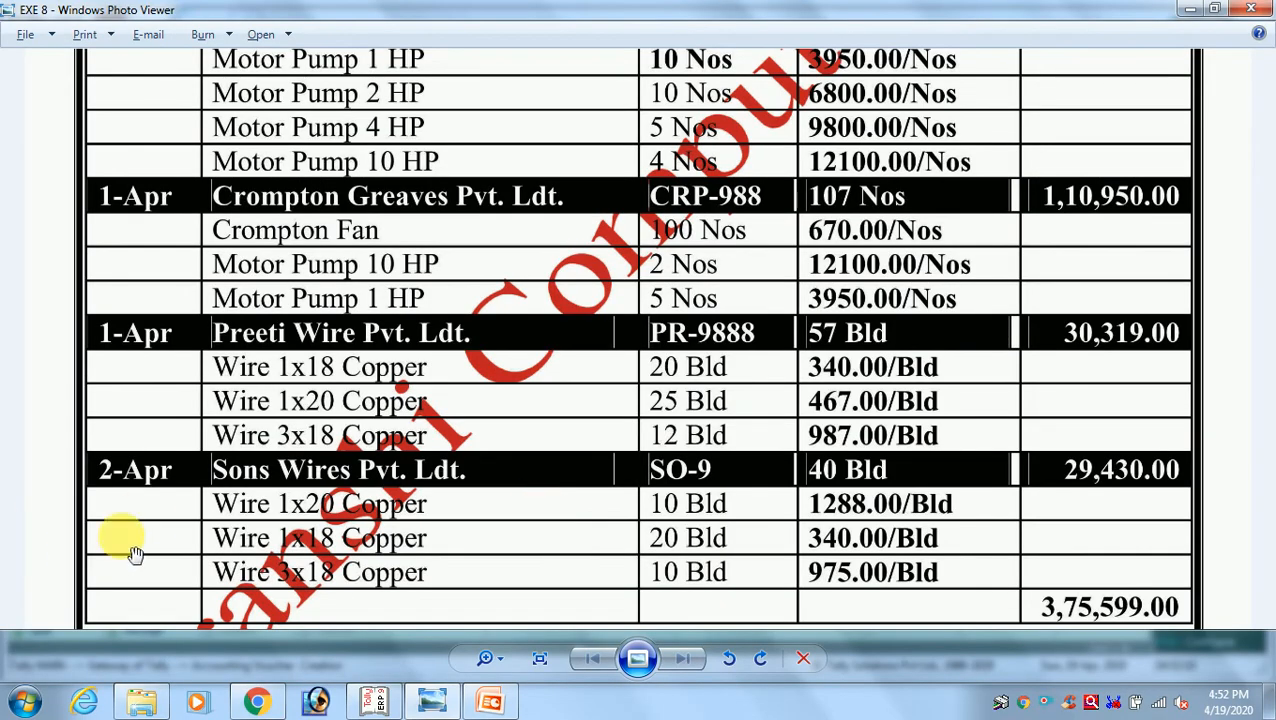
{"action": "key", "text": "alt+Tab"}
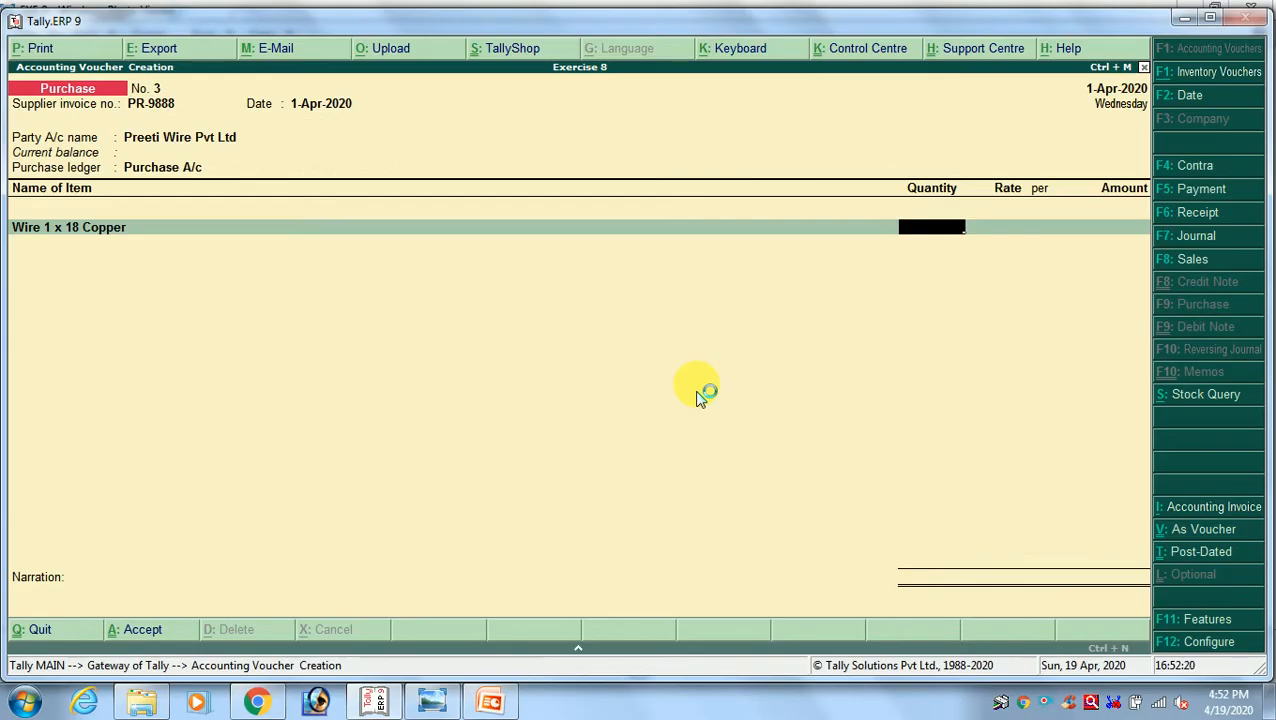
{"action": "type", "text": "20"}
{"action": "key", "text": "Return"}
Check the Wire 1 x 18 Copper rate in the exercise image and enter 340 per bld for it
{"action": "key", "text": "alt+Tab"}
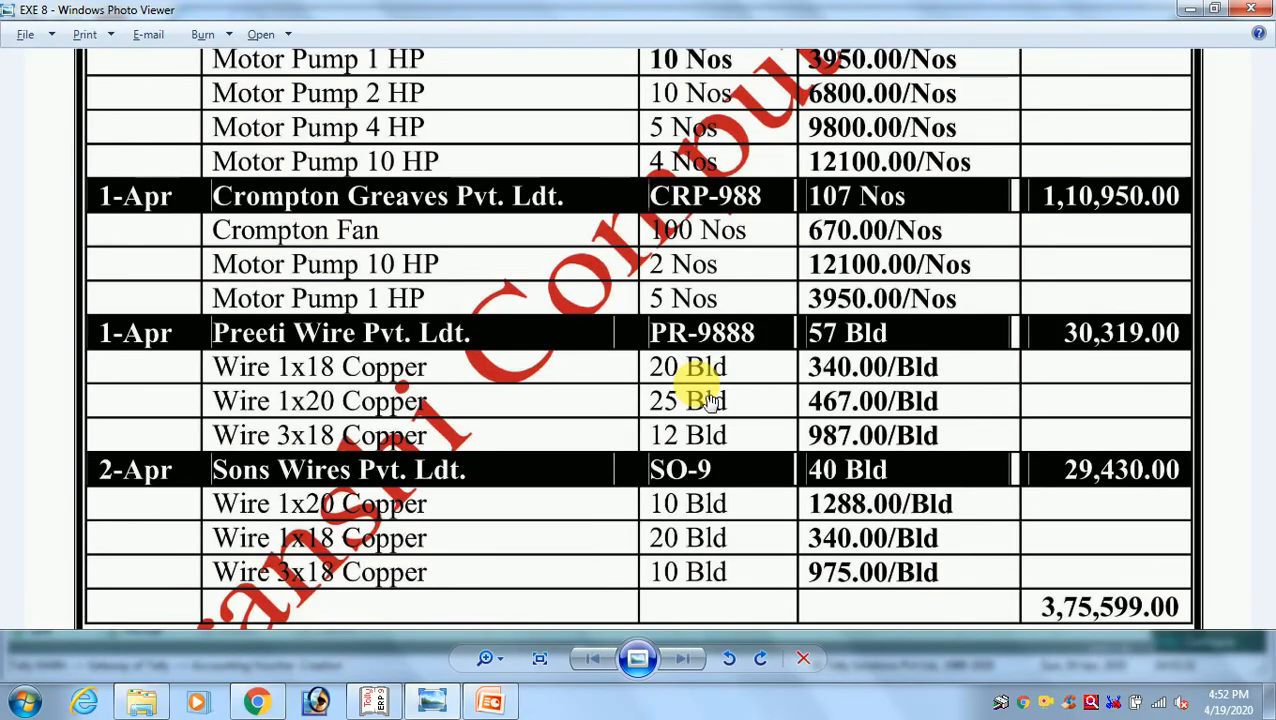
{"action": "key", "text": "alt+Tab"}
{"action": "type", "text": "340"}
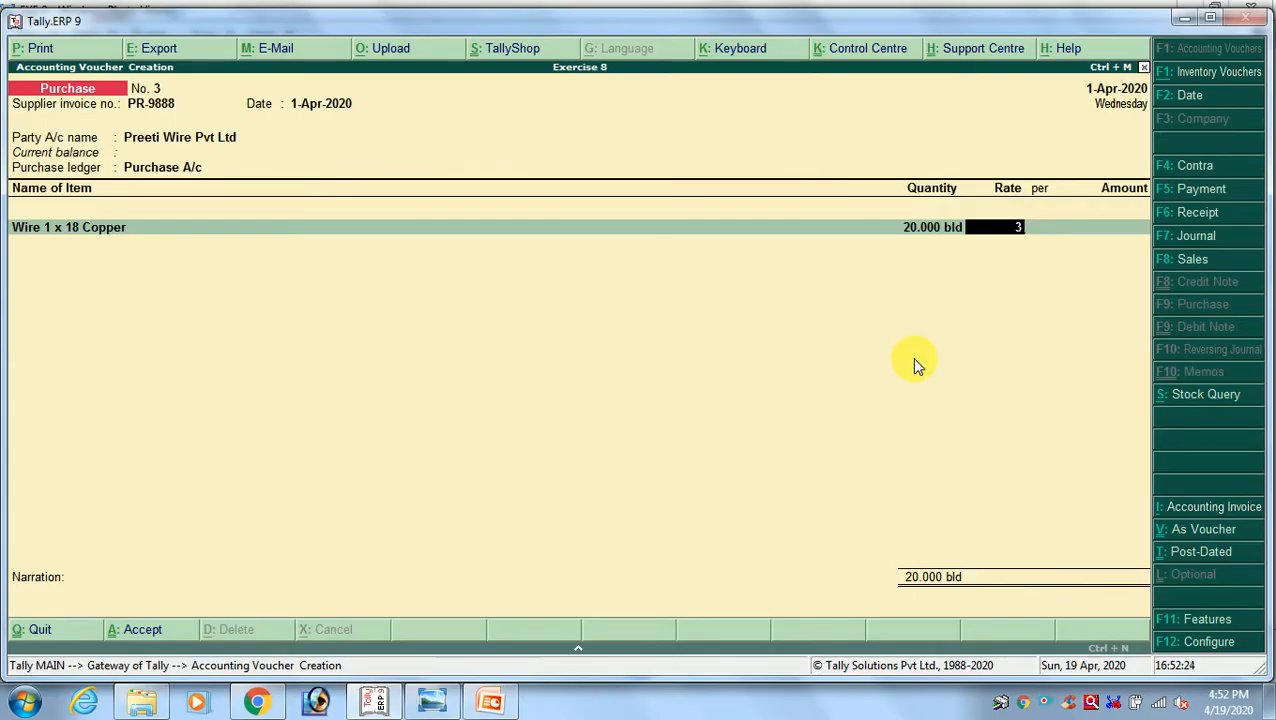
{"action": "key", "text": "Return"}
{"action": "key", "text": "Return"}
{"action": "key", "text": "Return"}
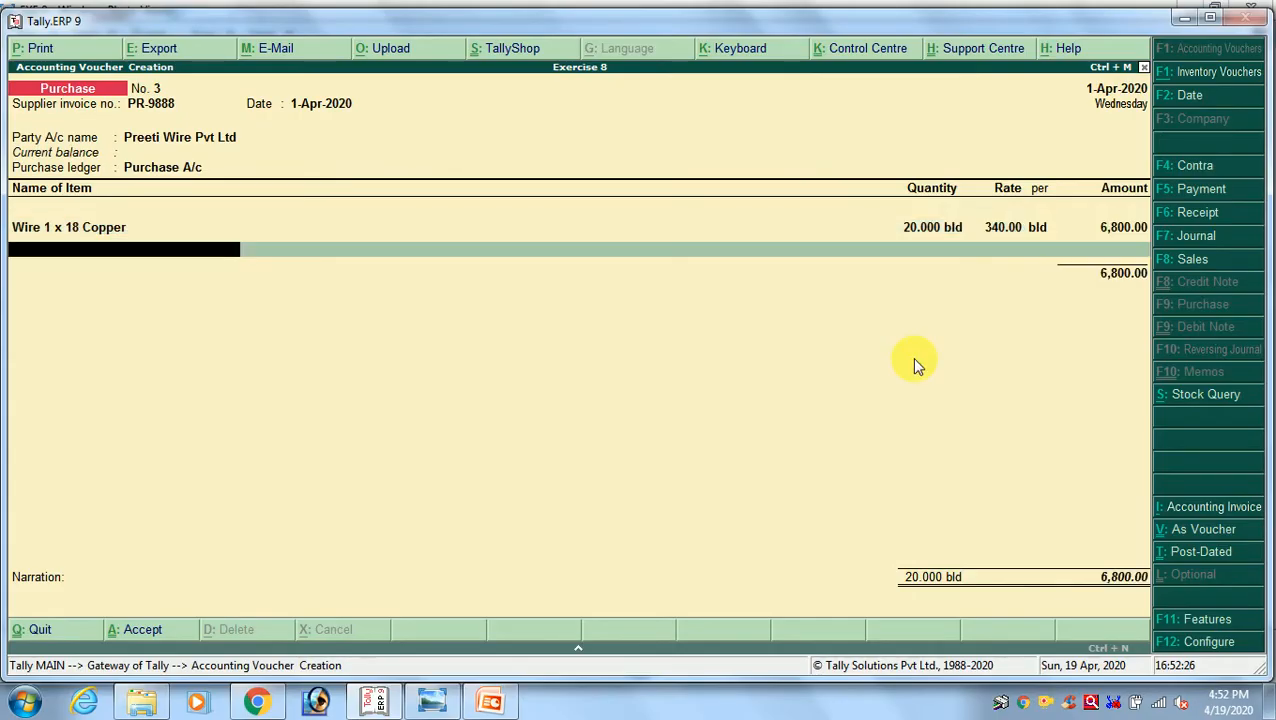
Add Wire 1 x 20 Copper as the second line of invoice PR-9888 with quantity 25, as given in the exercise image
{"action": "key", "text": "alt+Tab"}
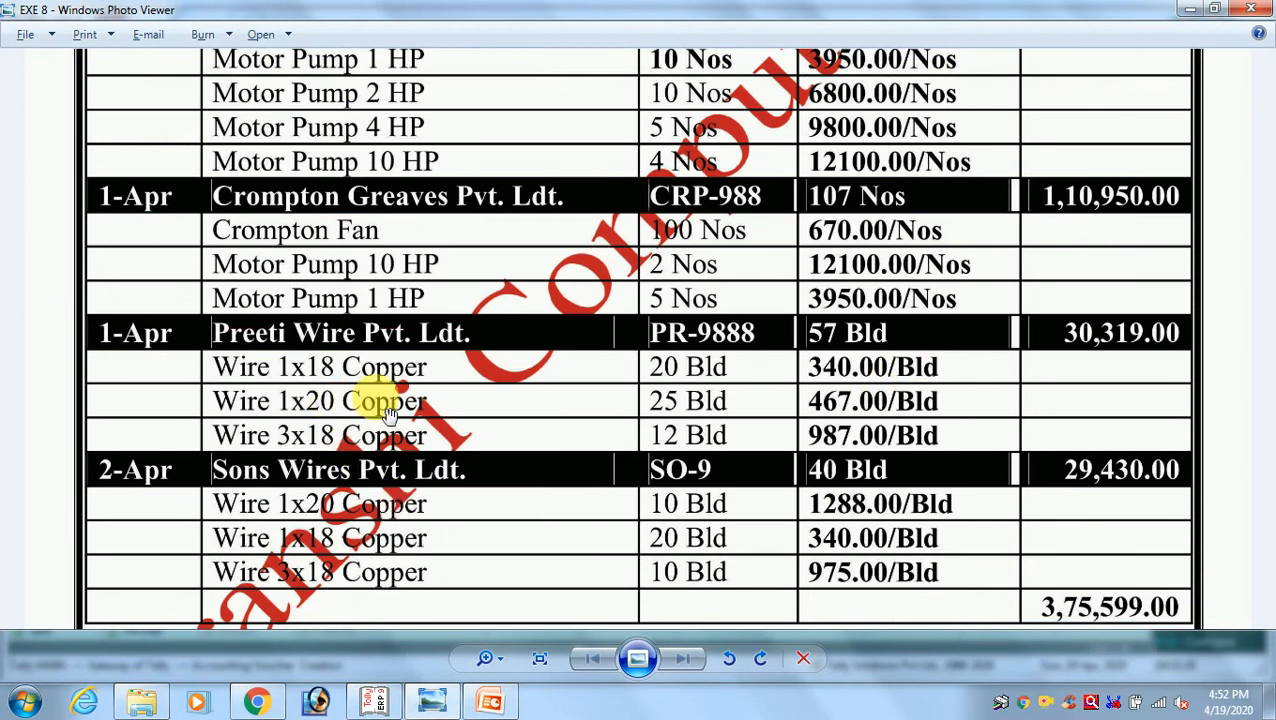
{"action": "key", "text": "alt+Tab"}
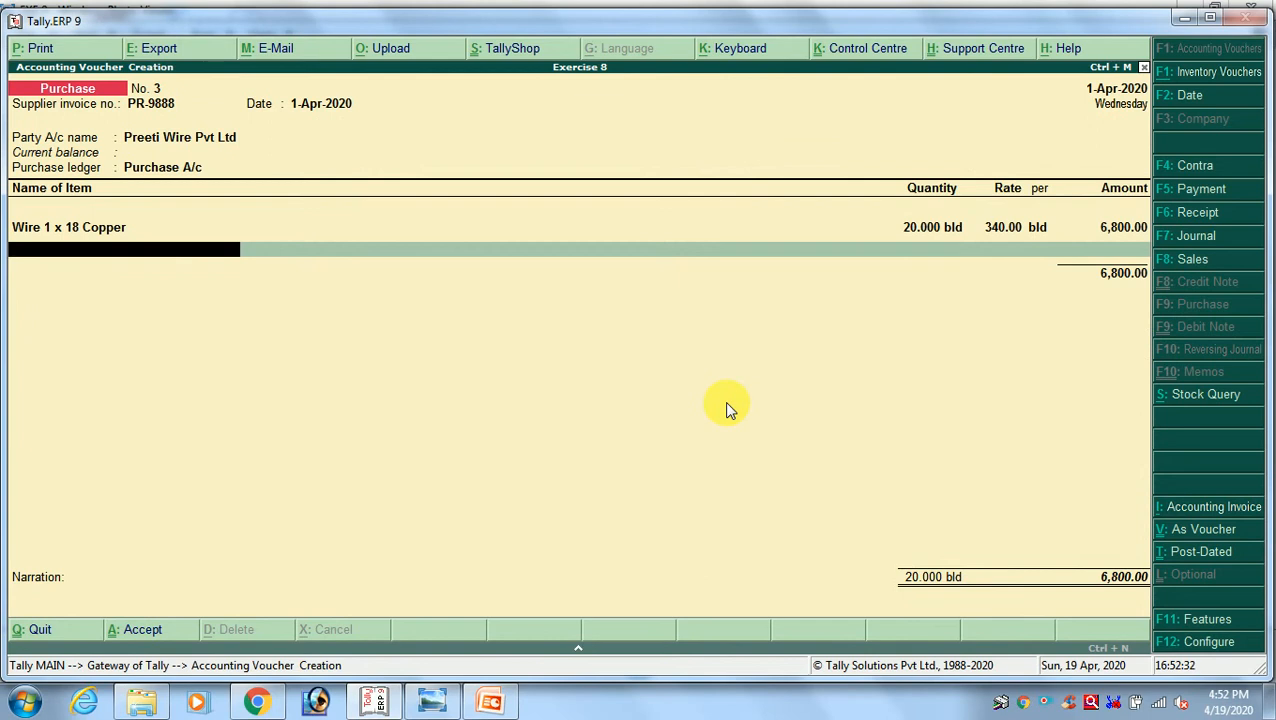
{"action": "type", "text": "W"}
{"action": "key", "text": "Down"}
{"action": "key", "text": "Down"}
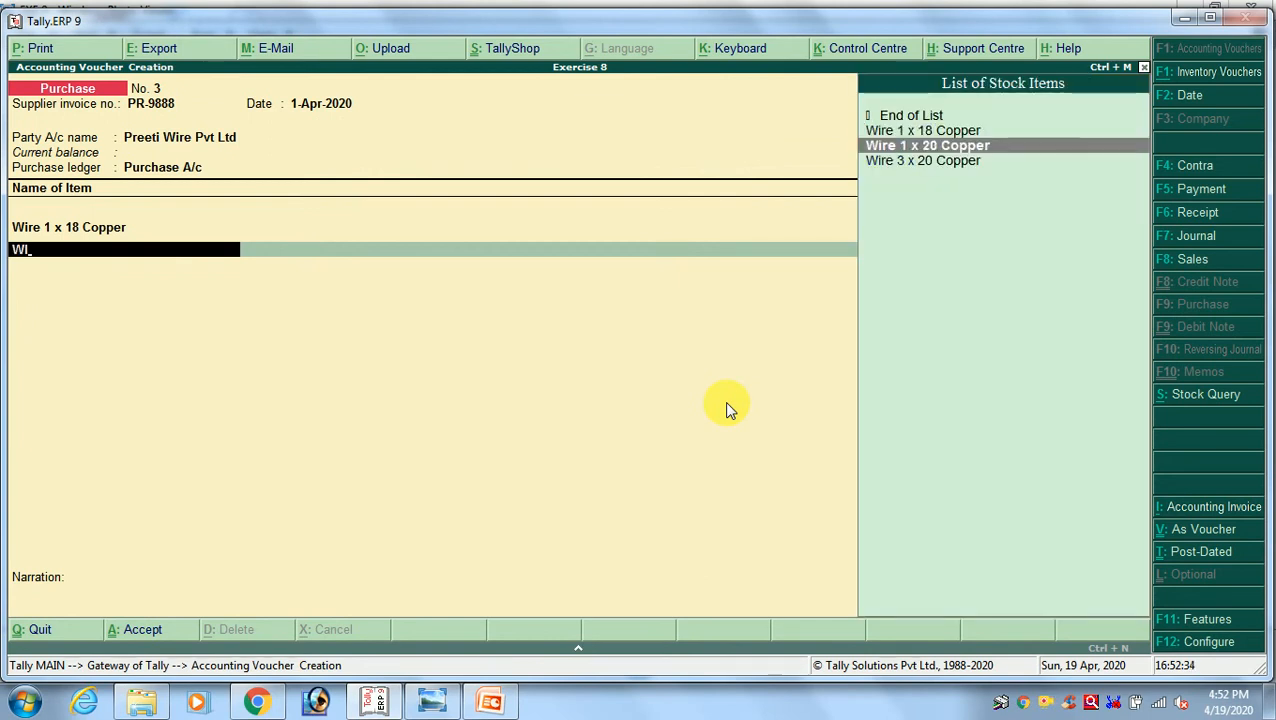
{"action": "key", "text": "Return"}
{"action": "key", "text": "alt+Tab"}
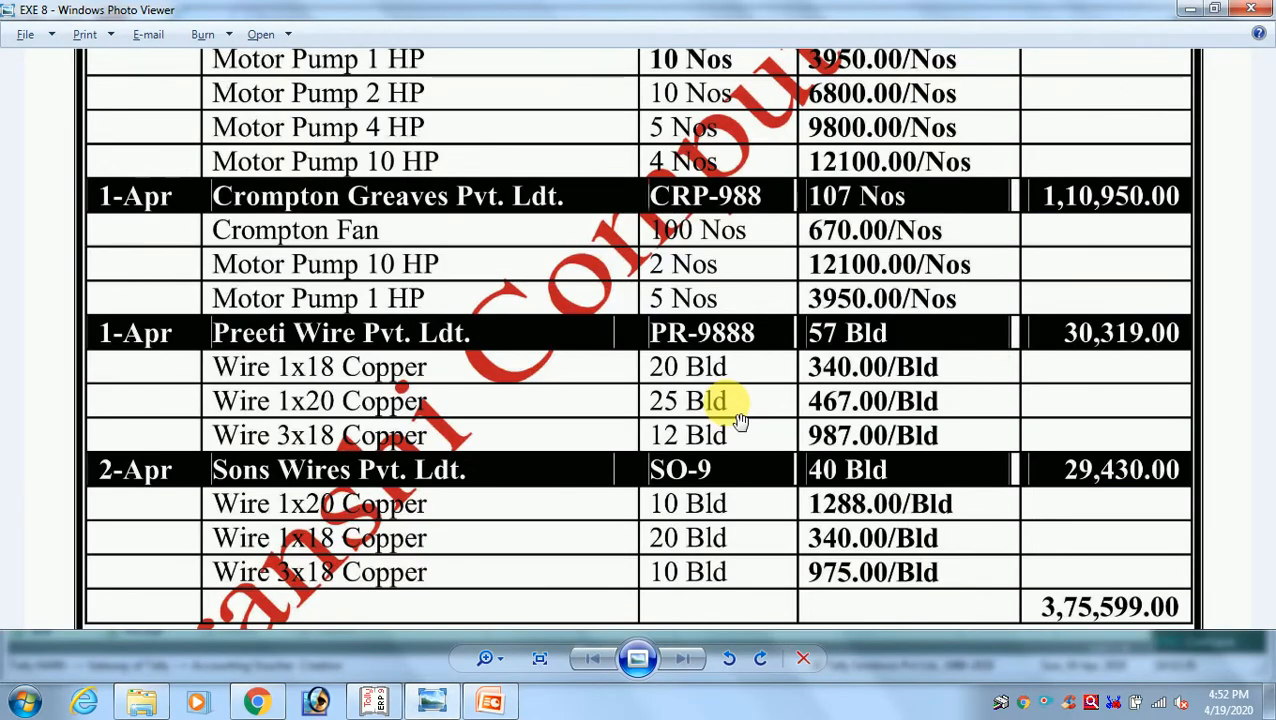
{"action": "key", "text": "alt+Tab"}
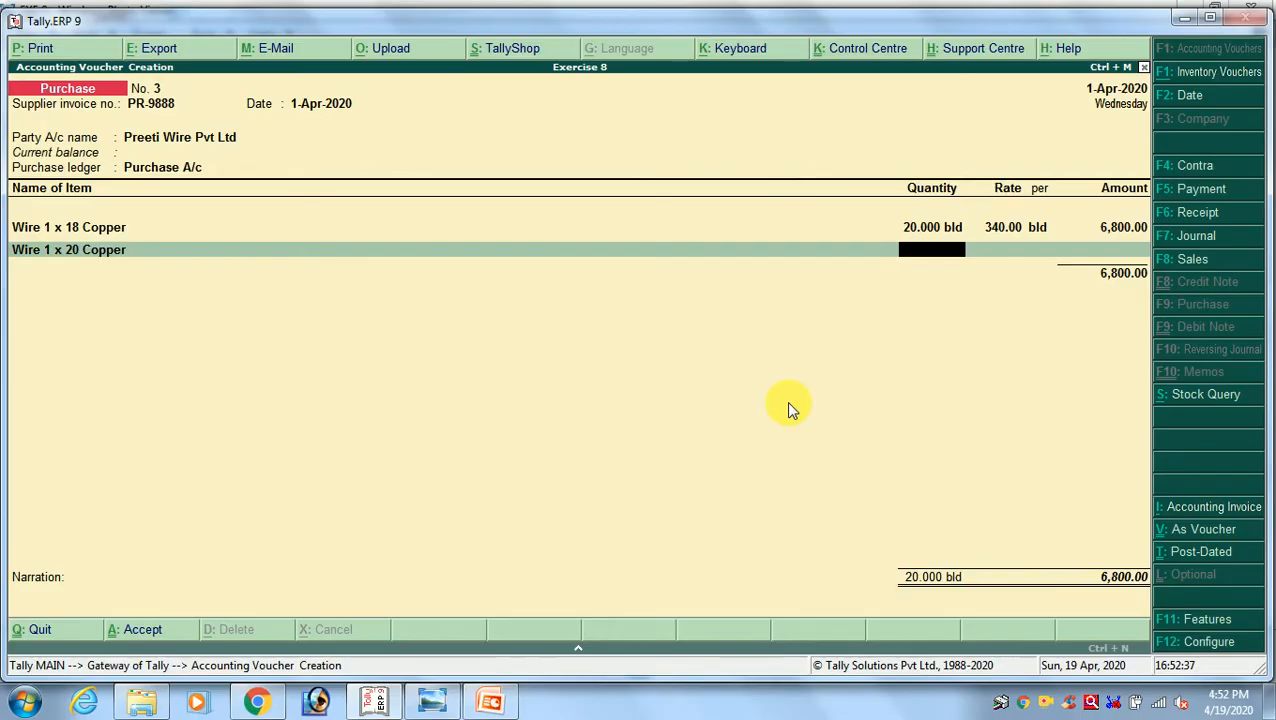
{"action": "type", "text": "25"}
{"action": "key", "text": "Return"}
Check the Wire 1 x 20 Copper rate in the exercise image and enter 467 per bld for it
{"action": "key", "text": "alt+Tab"}
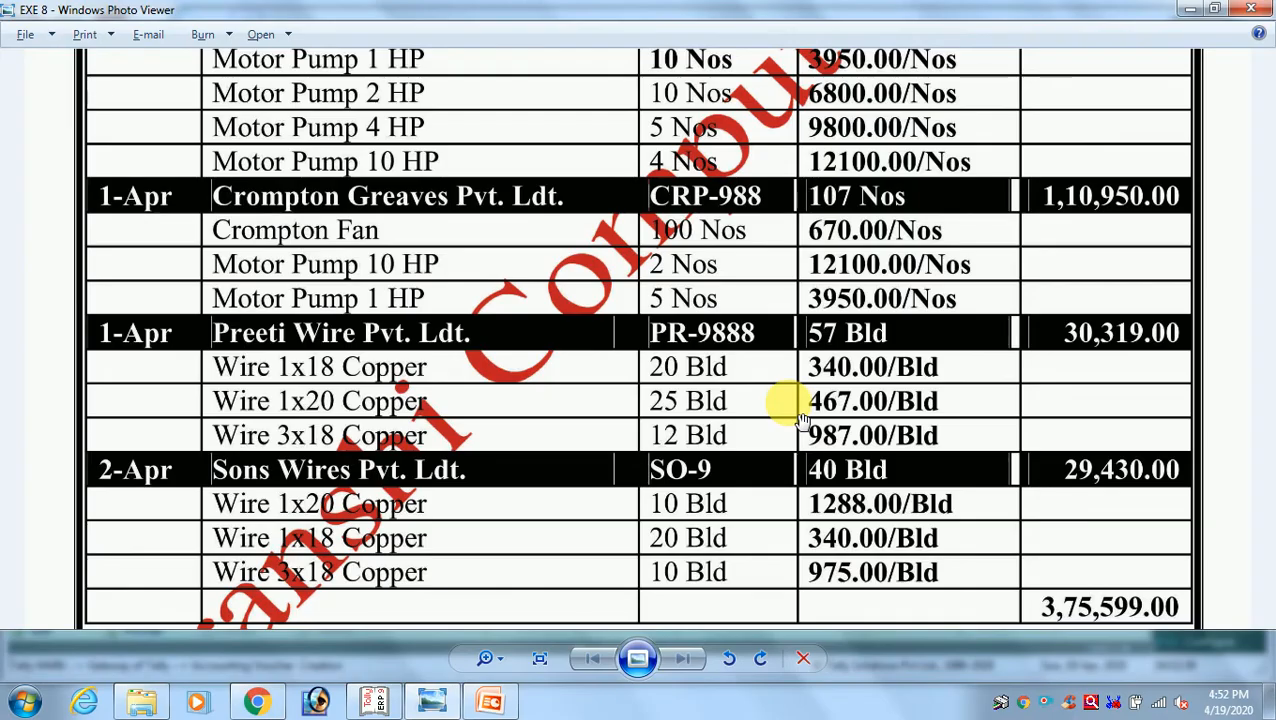
{"action": "key", "text": "alt+Tab"}
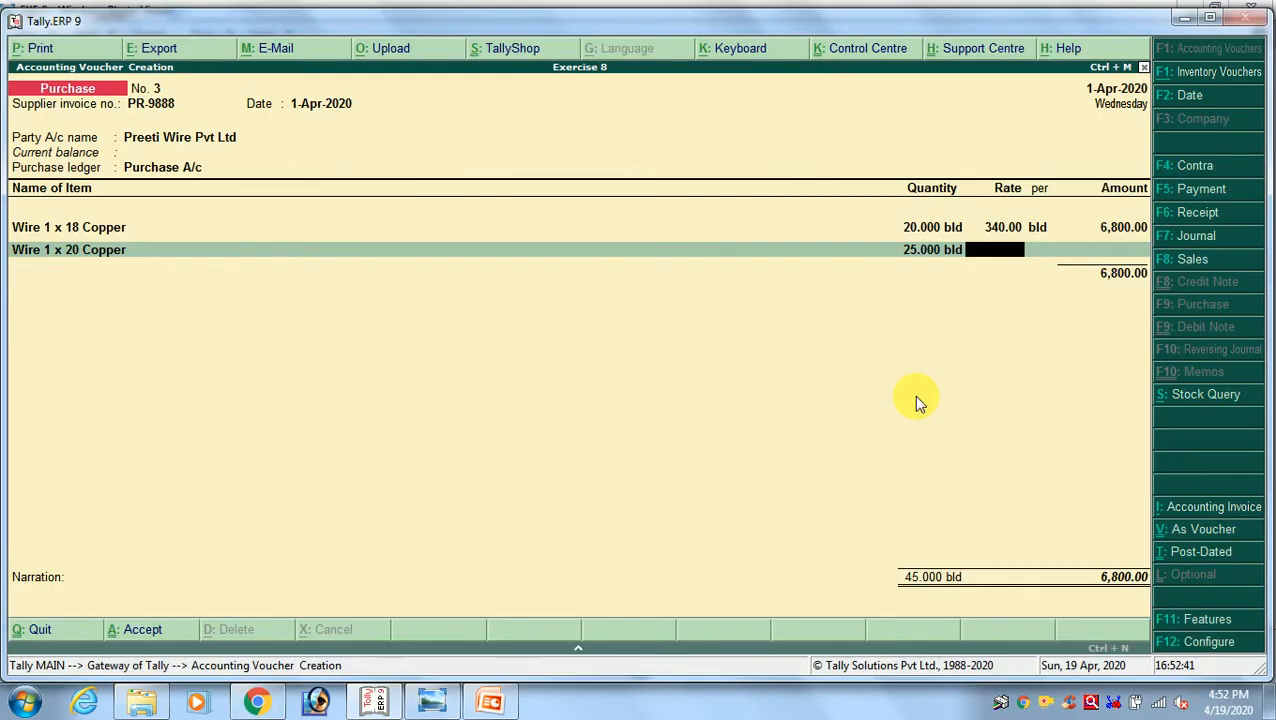
{"action": "type", "text": "467"}
{"action": "key", "text": "Return"}
{"action": "key", "text": "Return"}
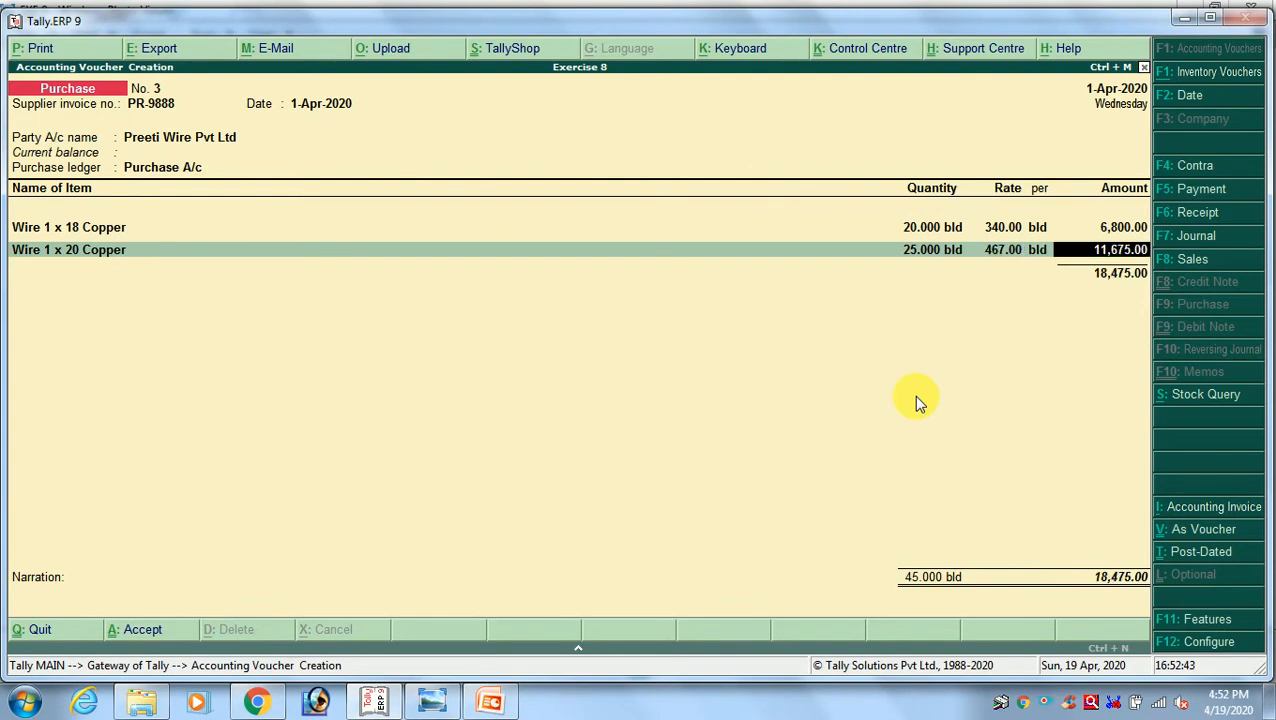
{"action": "key", "text": "Return"}
Add Wire 3 x 20 Copper as the third line of invoice PR-9888 with quantity 12 from the exercise image's third wire row
{"action": "key", "text": "alt+Tab"}
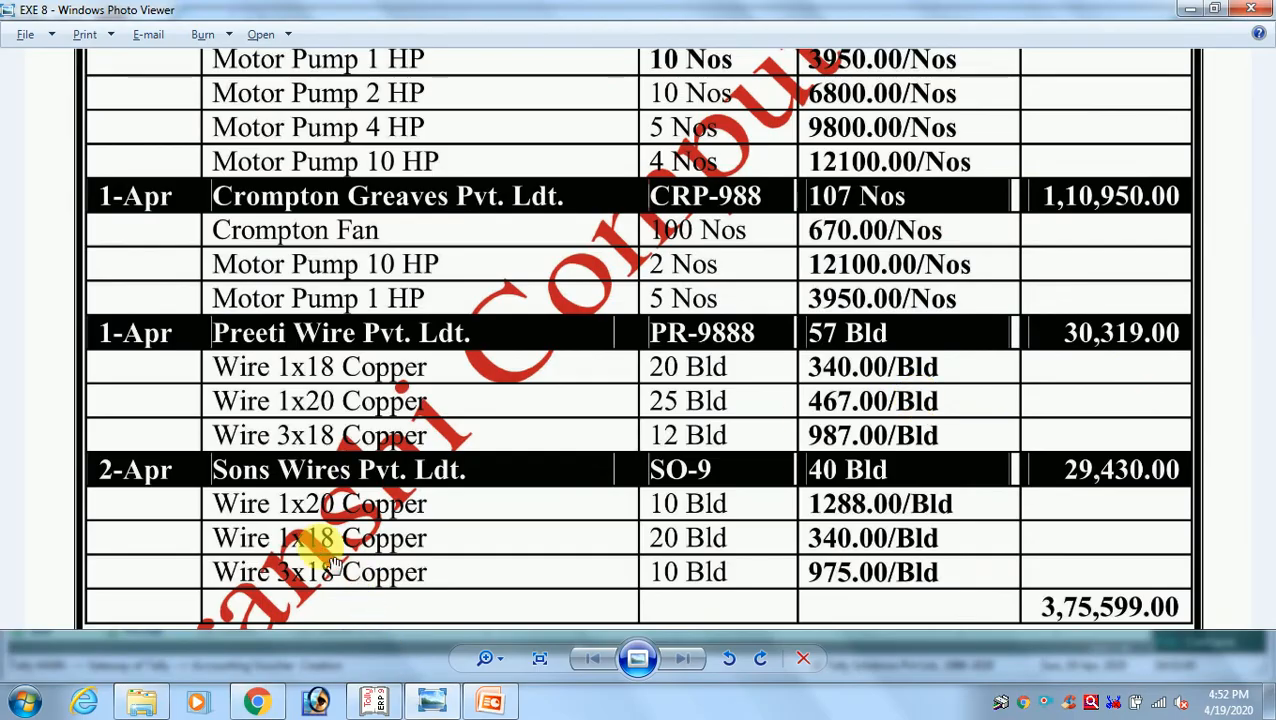
{"action": "key", "text": "alt+Tab"}
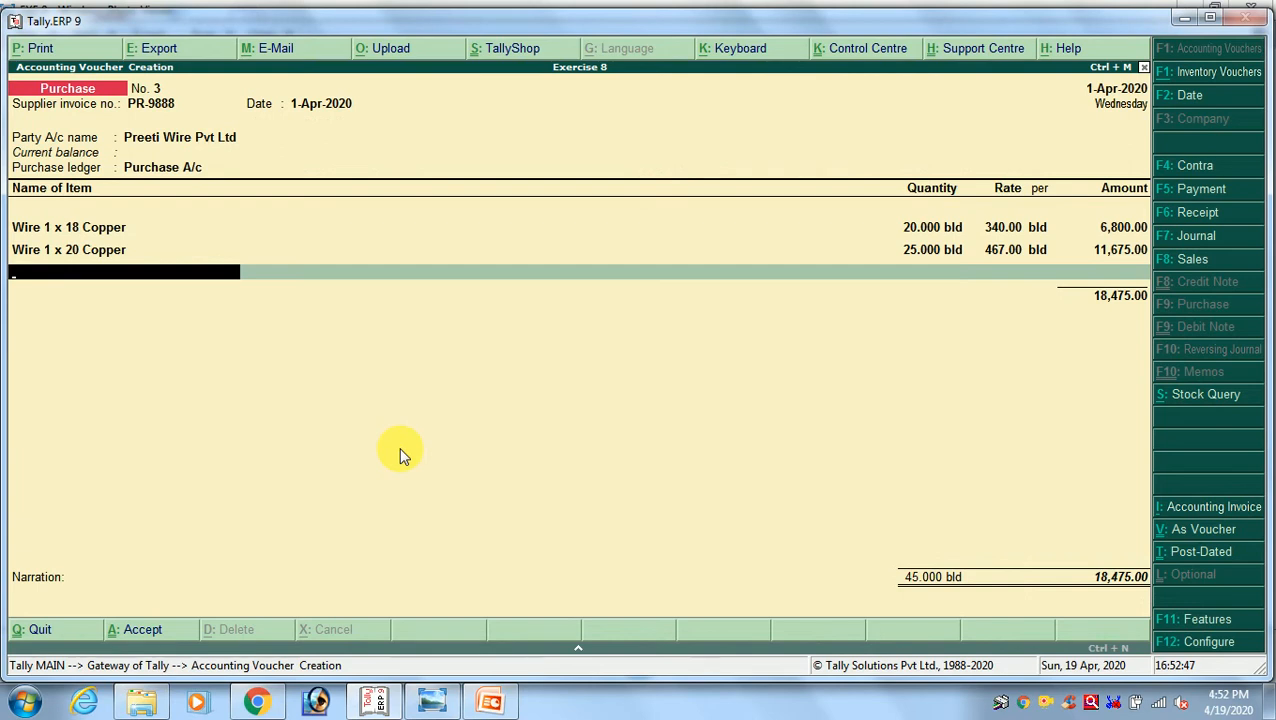
{"action": "type", "text": "WIRE"}
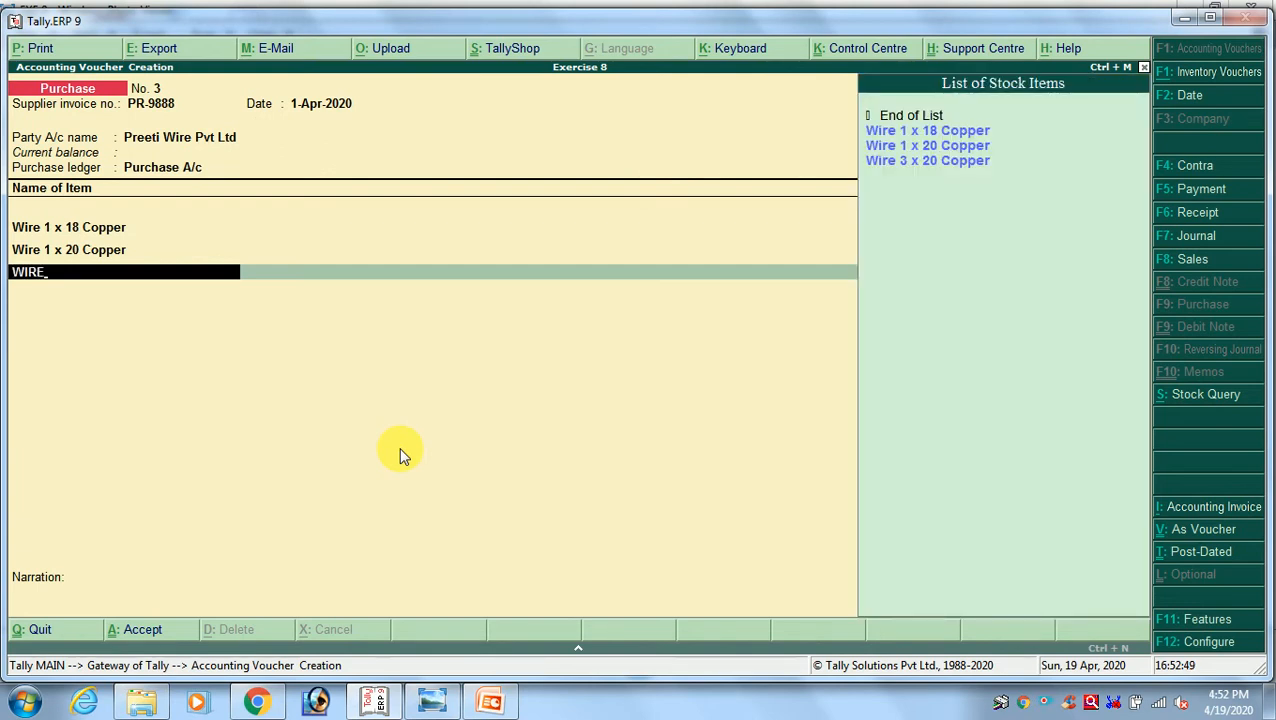
{"action": "key", "text": "Down"}
{"action": "key", "text": "Down"}
{"action": "key", "text": "Down"}
{"action": "key", "text": "Return"}
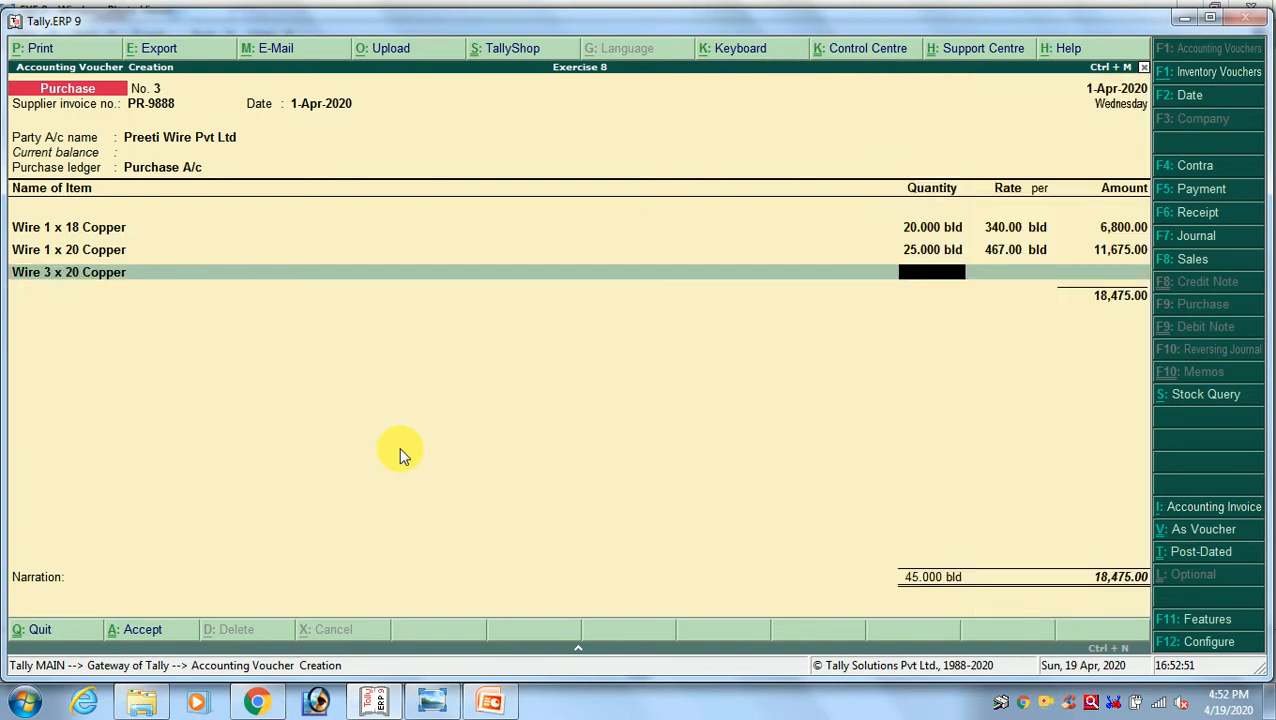
{"action": "key", "text": "alt+Tab"}
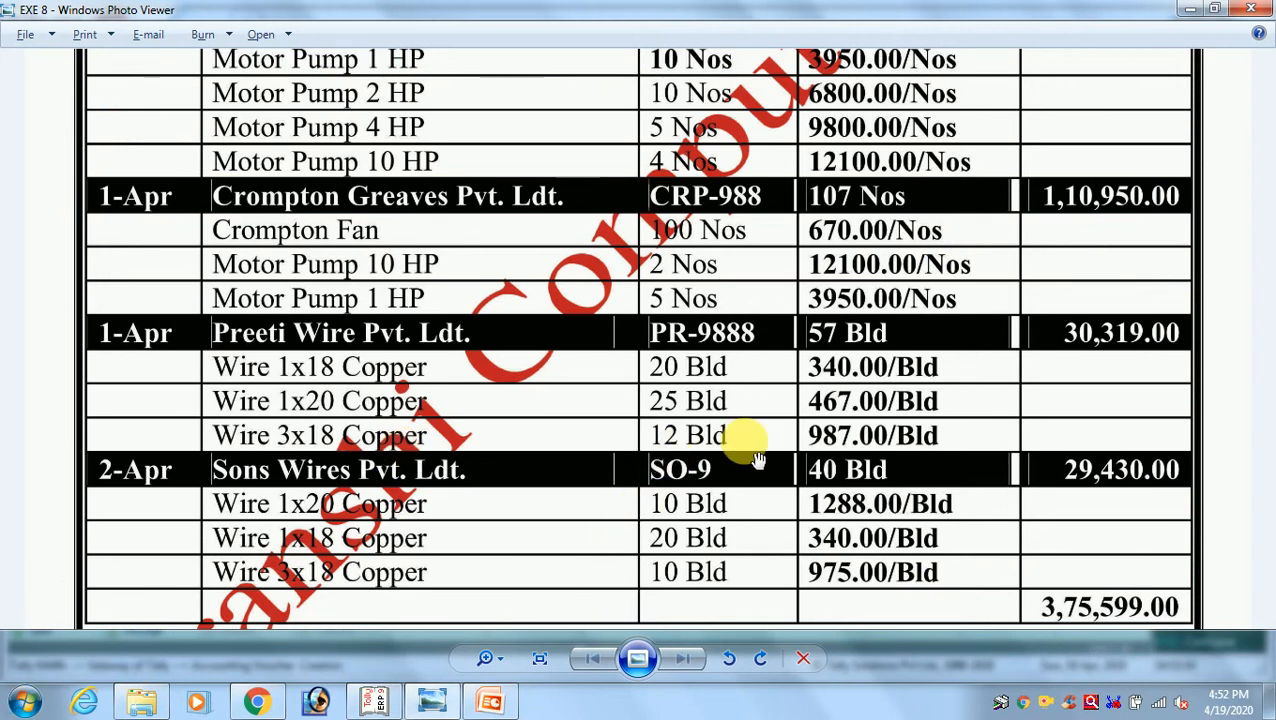
{"action": "key", "text": "alt+Tab"}
{"action": "key", "text": "Return"}
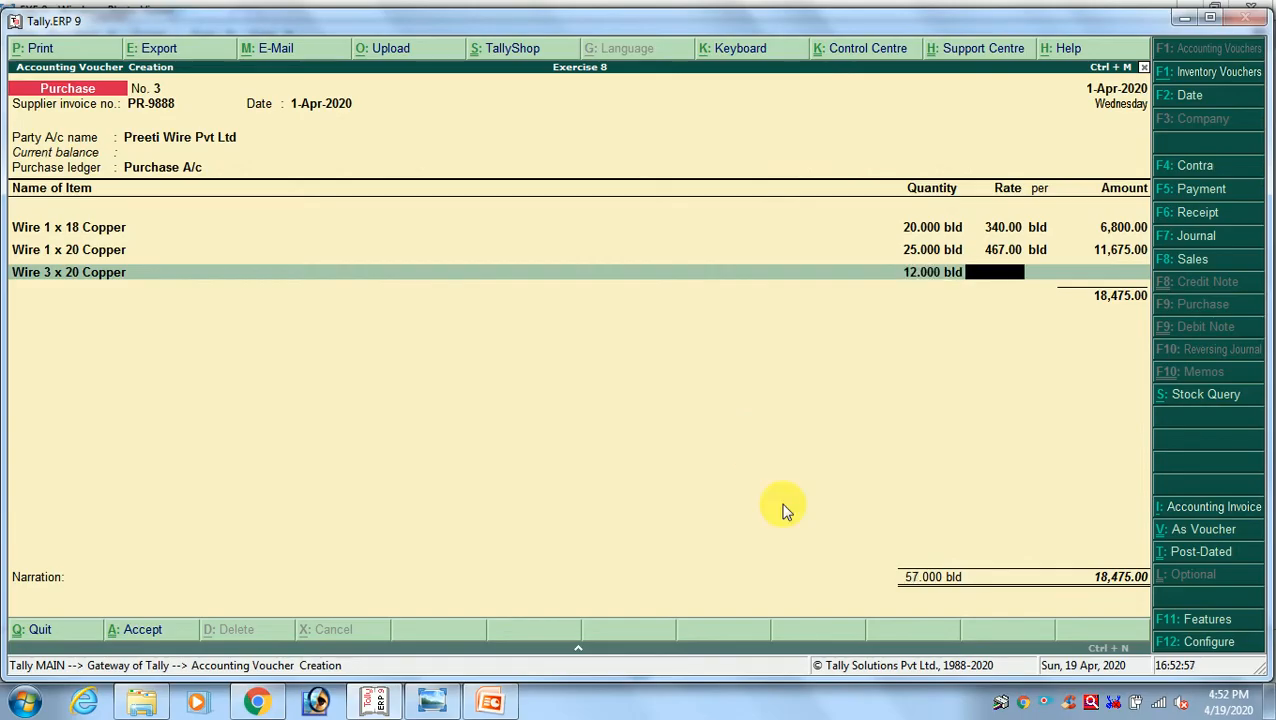
Check the third wire item's rate in the exercise image and enter 987 per bld for Wire 3 x 20 Copper
{"action": "key", "text": "alt+Tab"}
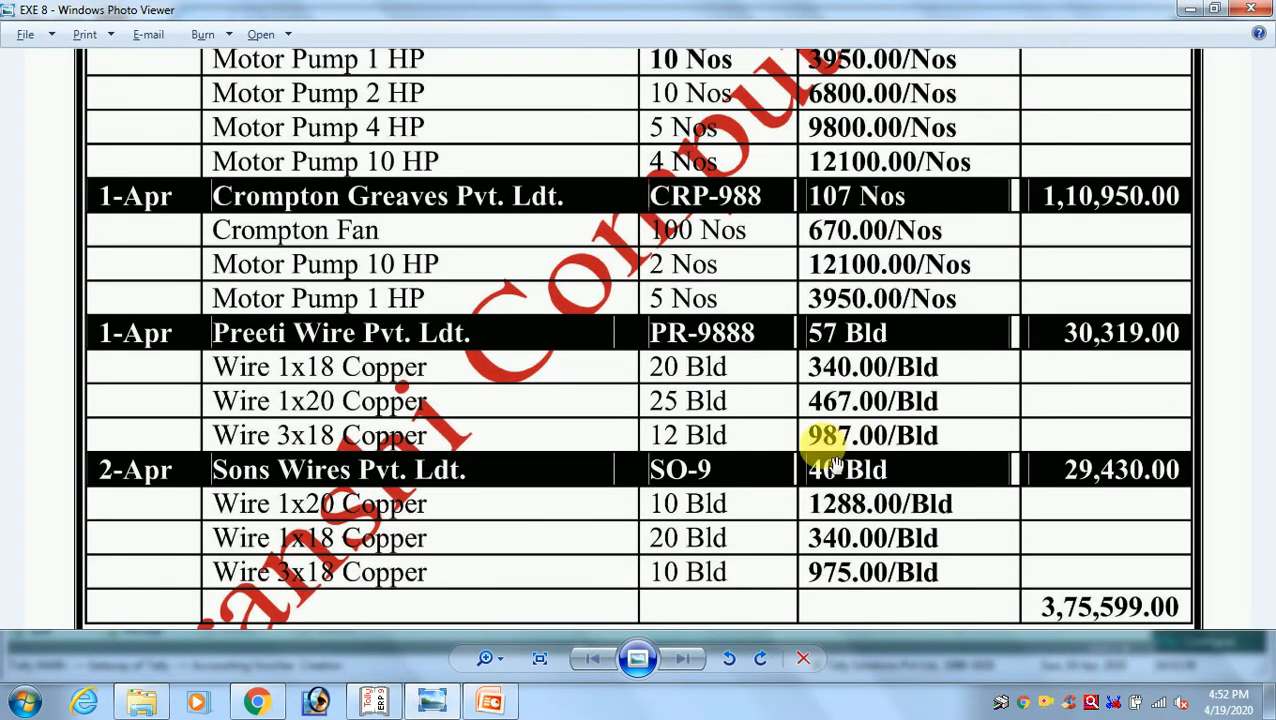
{"action": "key", "text": "alt+Tab"}
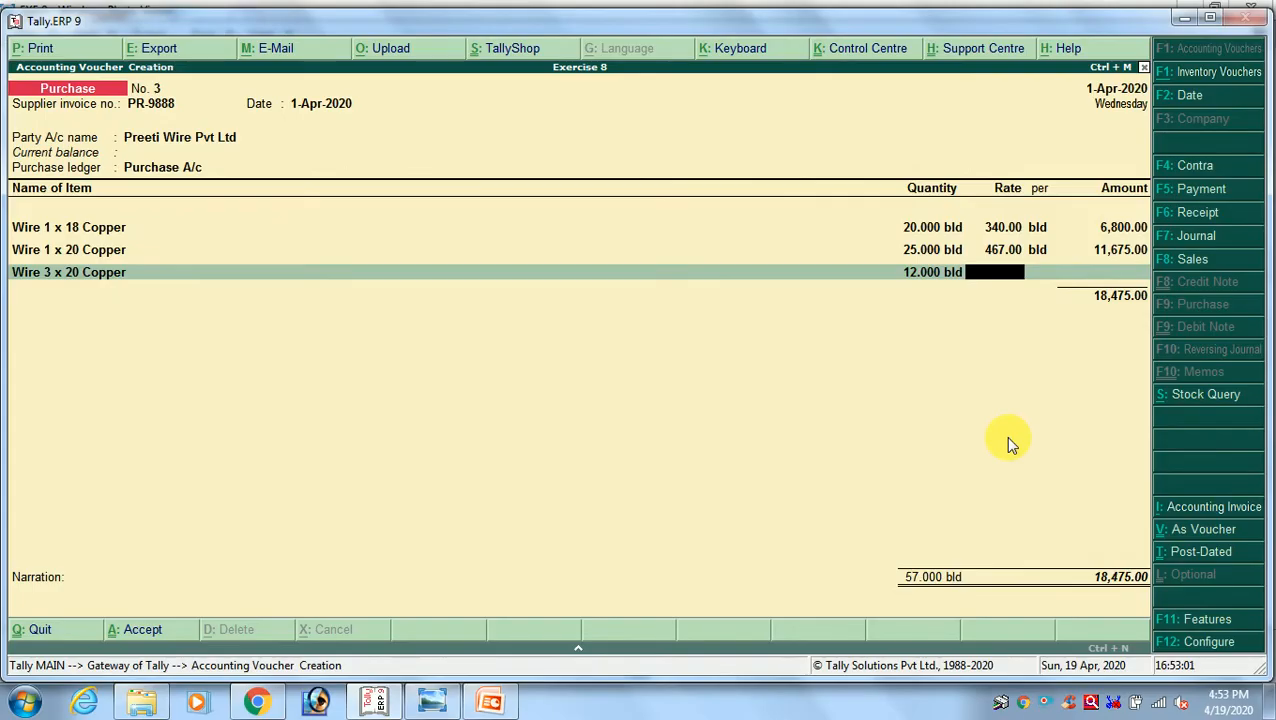
{"action": "type", "text": "987"}
{"action": "key", "text": "Return"}
{"action": "key", "text": "Return"}
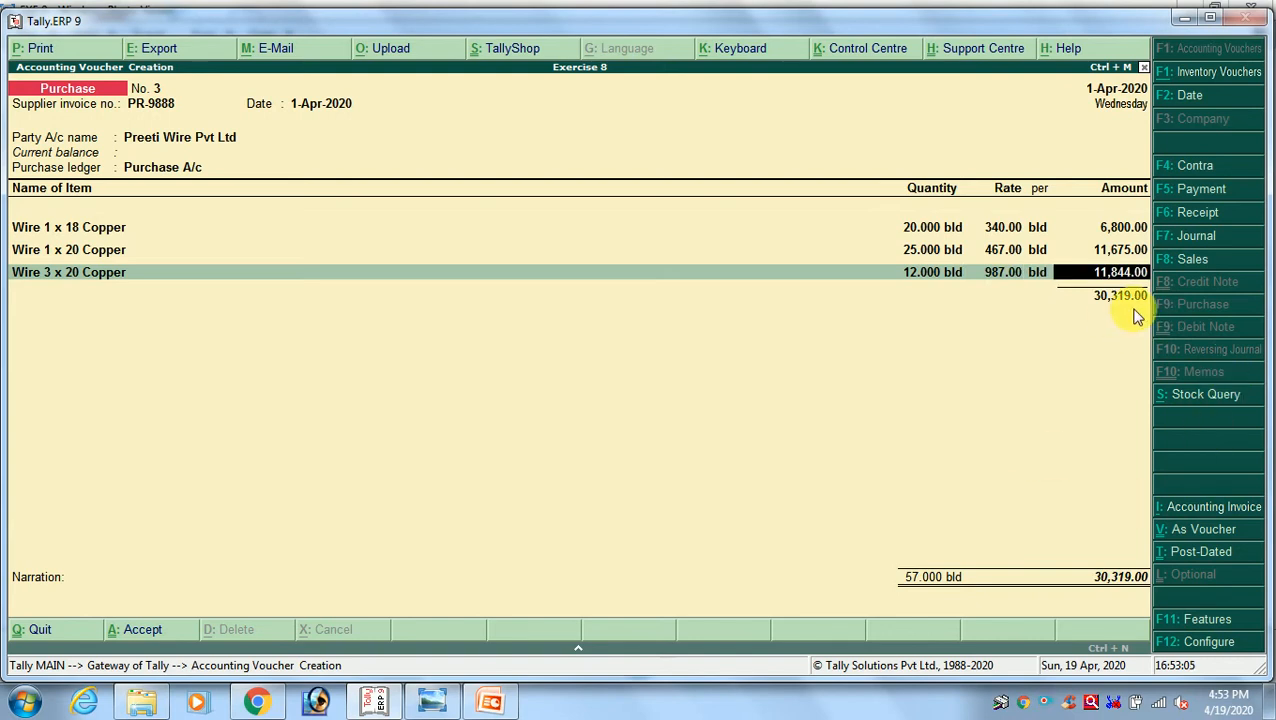
Check the Preeti Wire total in the exercise image, end the item list and save purchase invoice PR-9888 without a narration
{"action": "key", "text": "alt+Tab"}
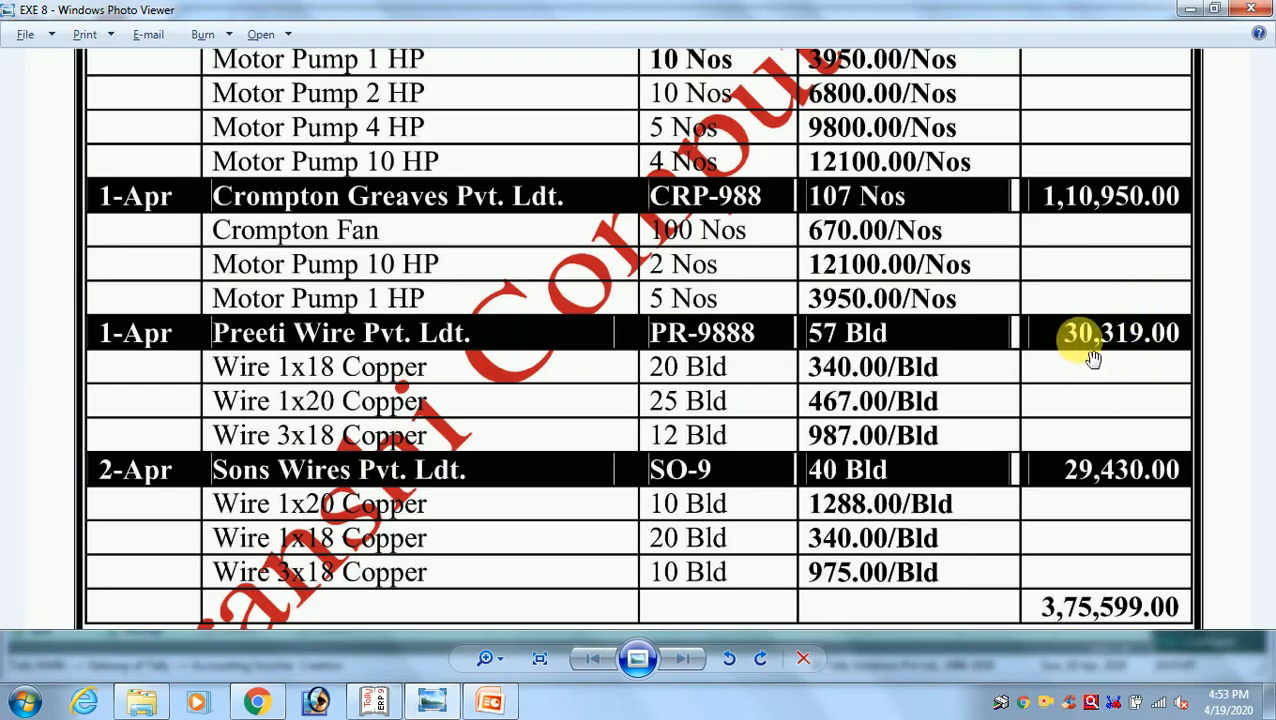
{"action": "key", "text": "alt+Tab"}
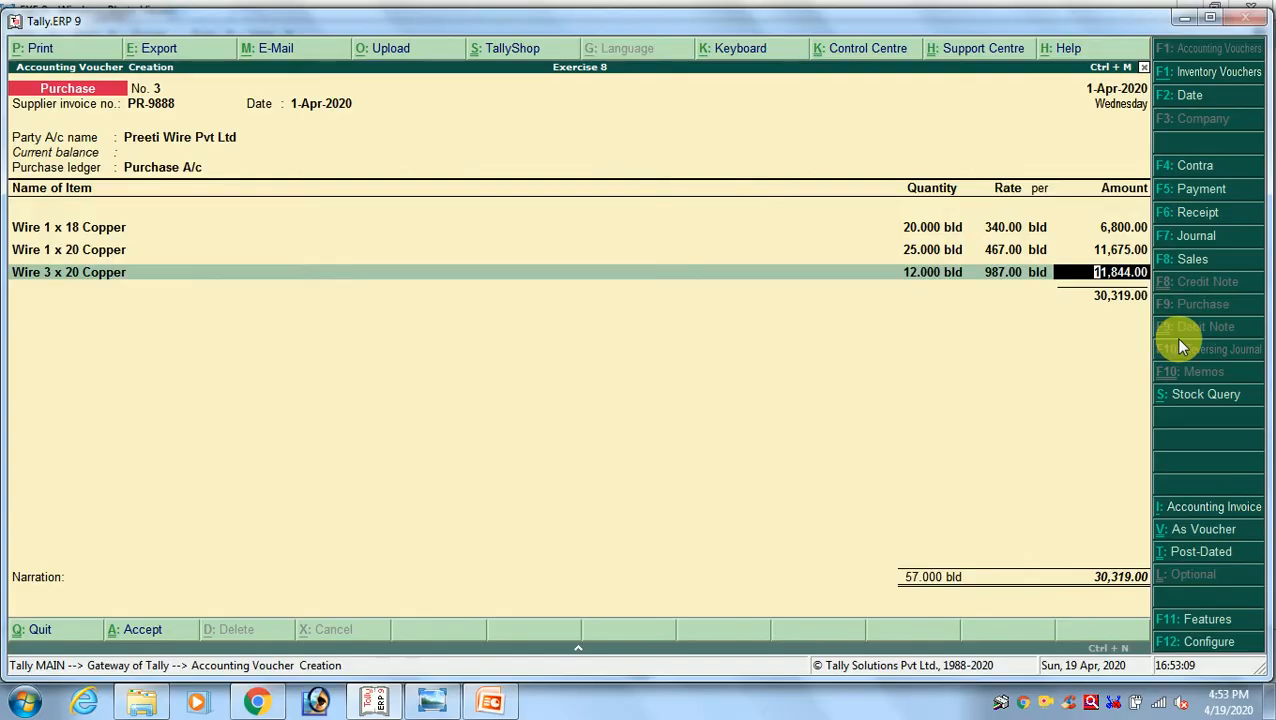
{"action": "key", "text": "Return"}
{"action": "key", "text": "Return"}
{"action": "key", "text": "Return"}
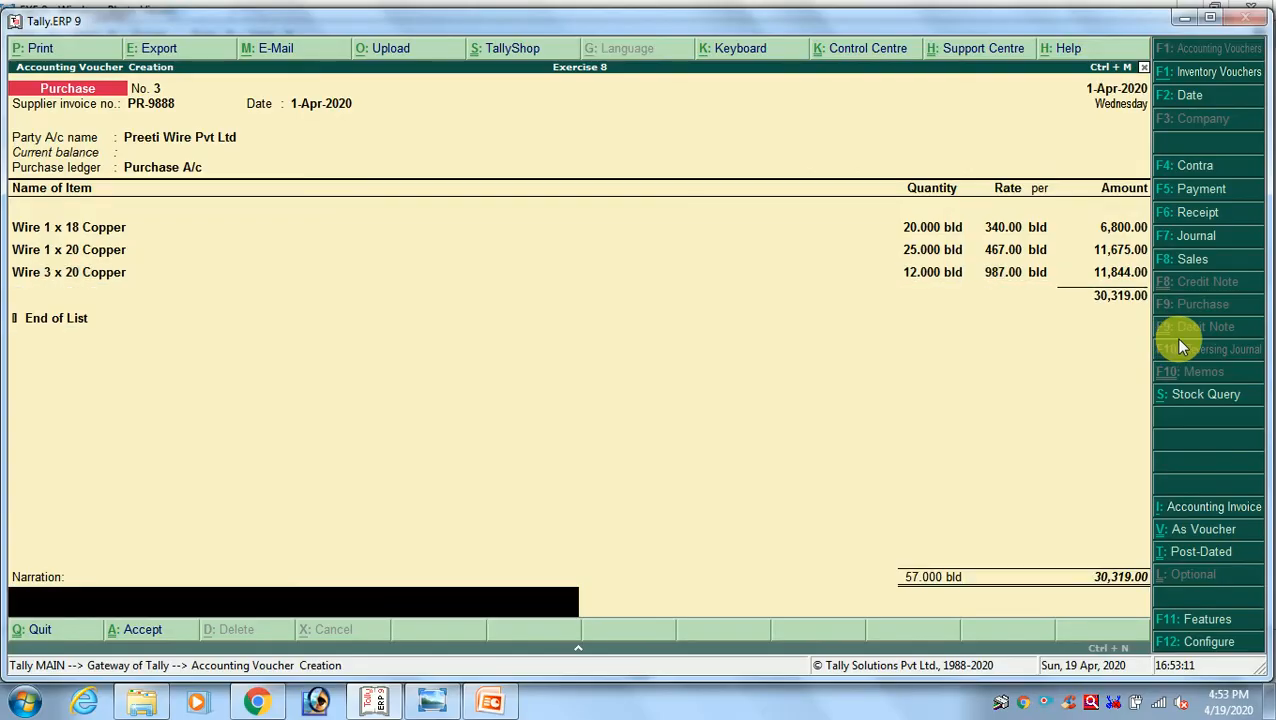
{"action": "key", "text": "Return"}
{"action": "key", "text": "Return"}
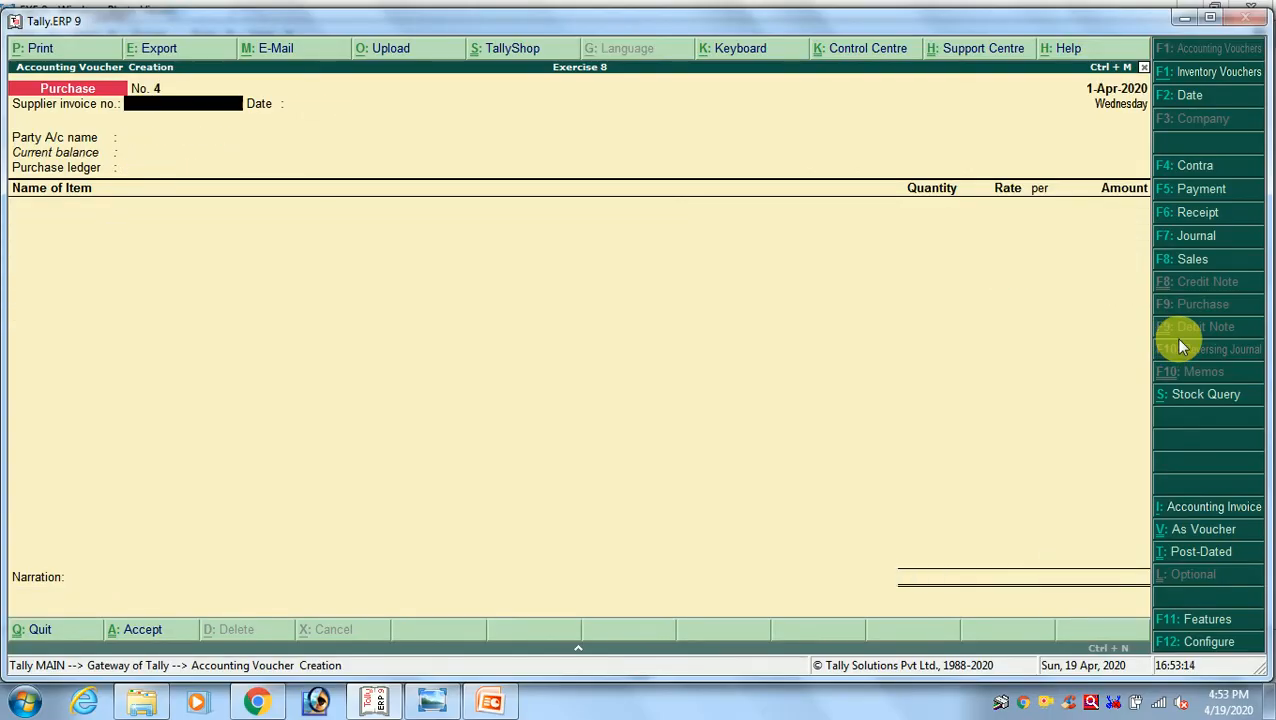
Look up the Sons Wires entry in the exercise image and enter supplier invoice number SO-9 dated 1-Apr-2020 in the new purchase voucher
{"action": "key", "text": "alt+Tab"}
{"action": "left_click_drag", "start_coordinate": [663, 537], "coordinate": [638, 370]}
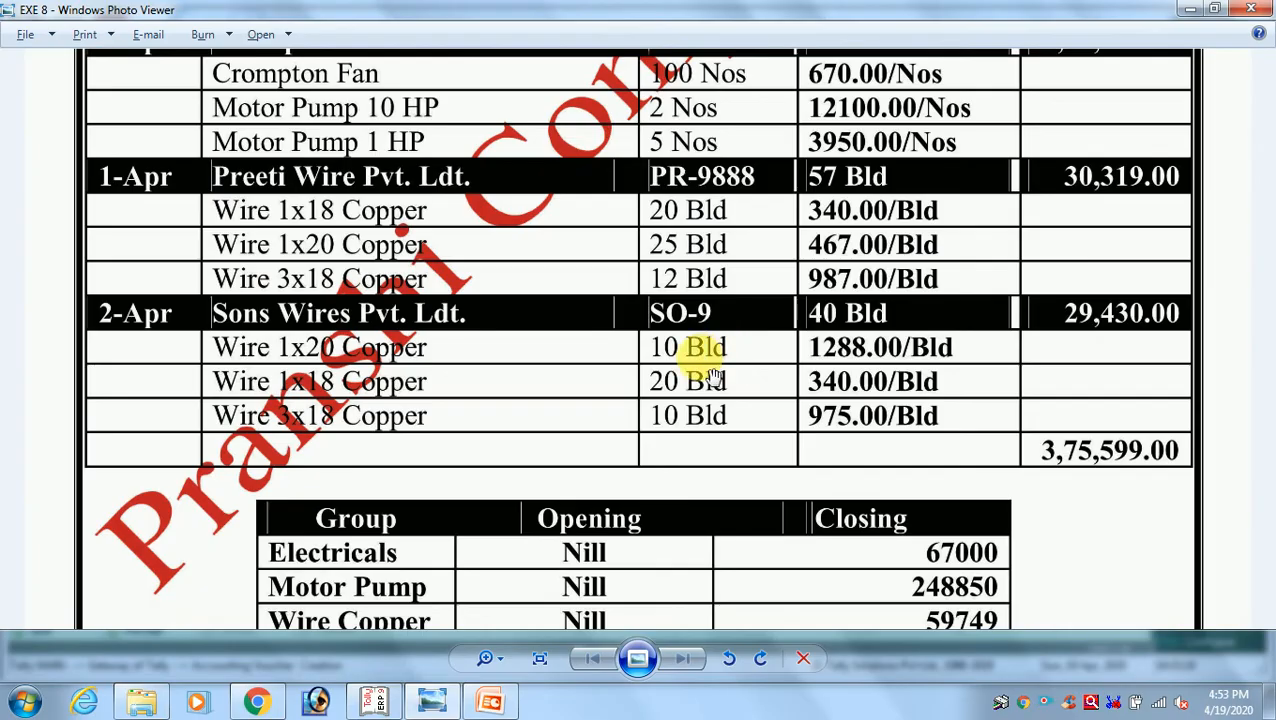
{"action": "key", "text": "alt+Tab"}
{"action": "type", "text": "SO"}
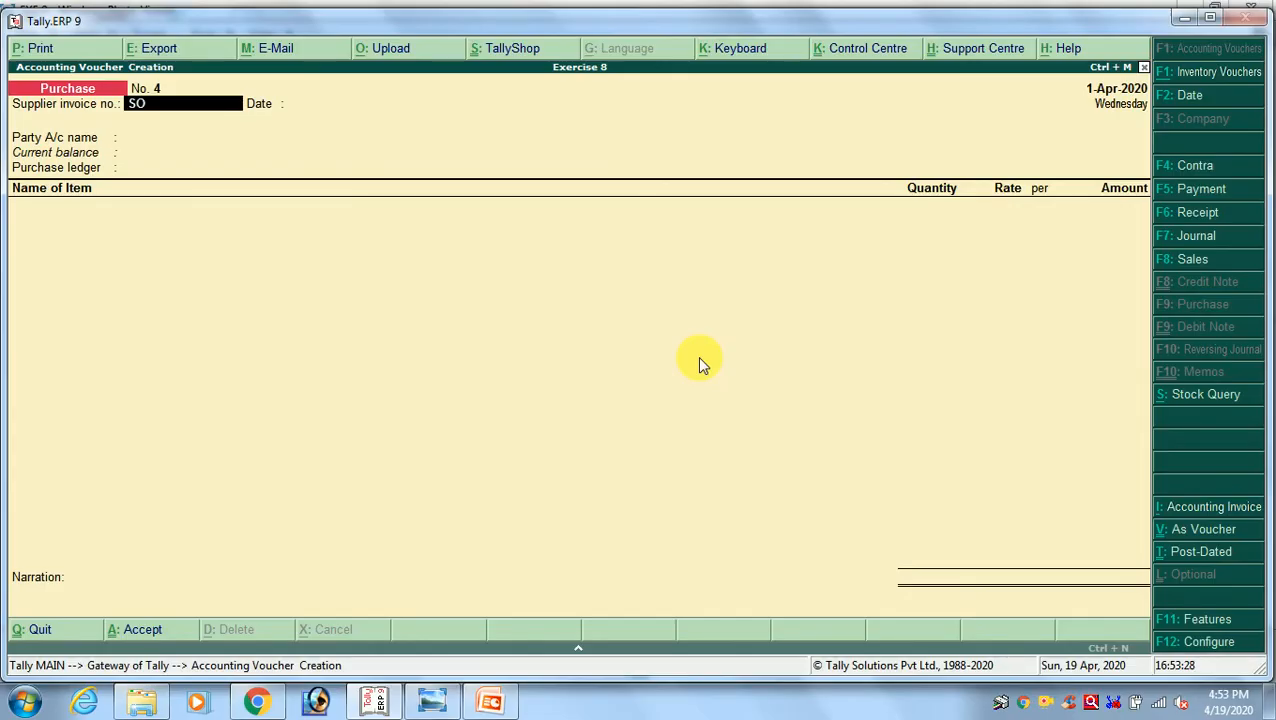
{"action": "type", "text": "-9"}
{"action": "key", "text": "Return"}
{"action": "key", "text": "Return"}
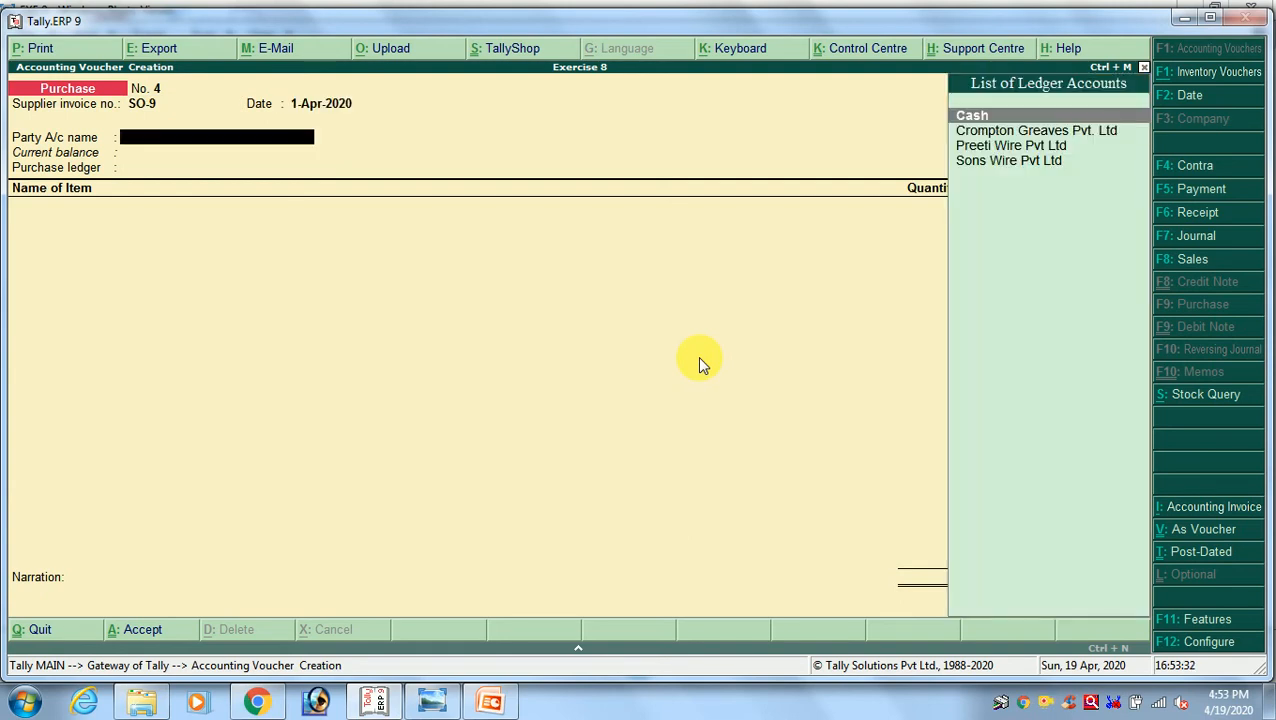
Set Sons Wire Pvt Ltd as the party, accept its supplier details unchanged and use Purchase A/c as the purchase ledger
{"action": "key", "text": "Down"}
{"action": "key", "text": "Down"}
{"action": "key", "text": "Down"}
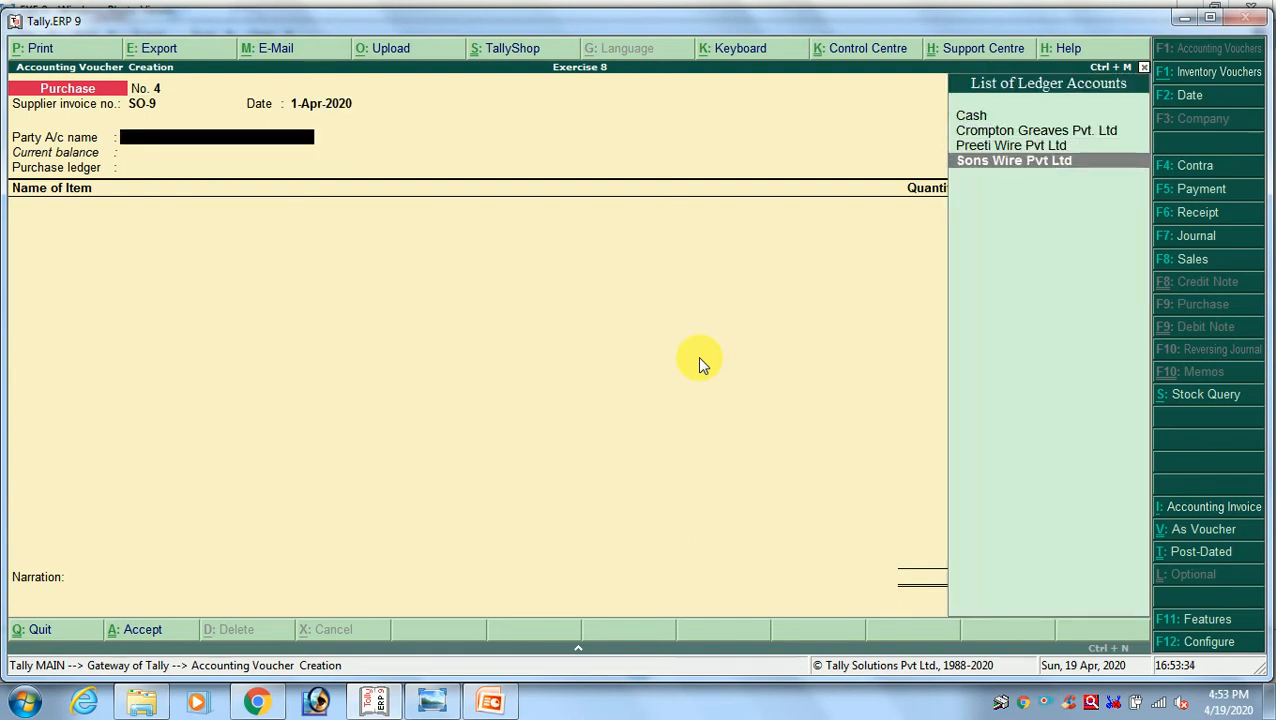
{"action": "key", "text": "Return"}
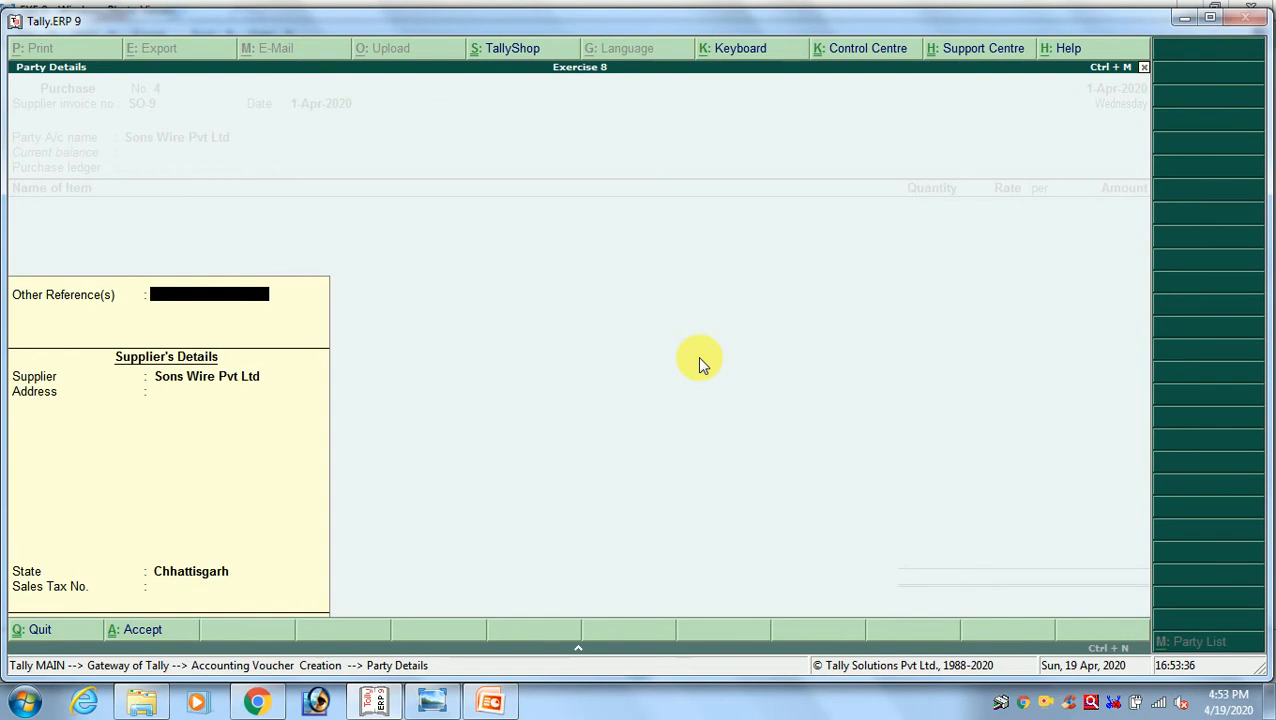
{"action": "key", "text": "Return"}
{"action": "key", "text": "Return"}
{"action": "key", "text": "Return"}
{"action": "key", "text": "Return"}
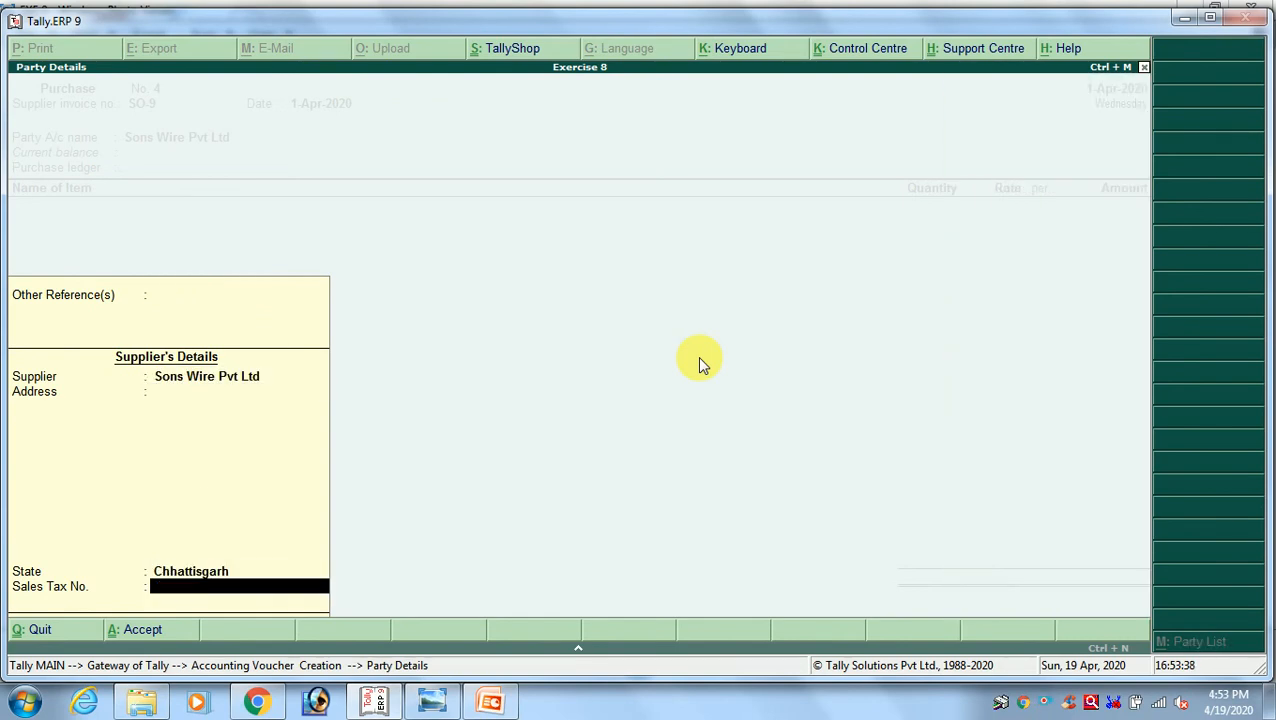
{"action": "key", "text": "Return"}
{"action": "key", "text": "Return"}
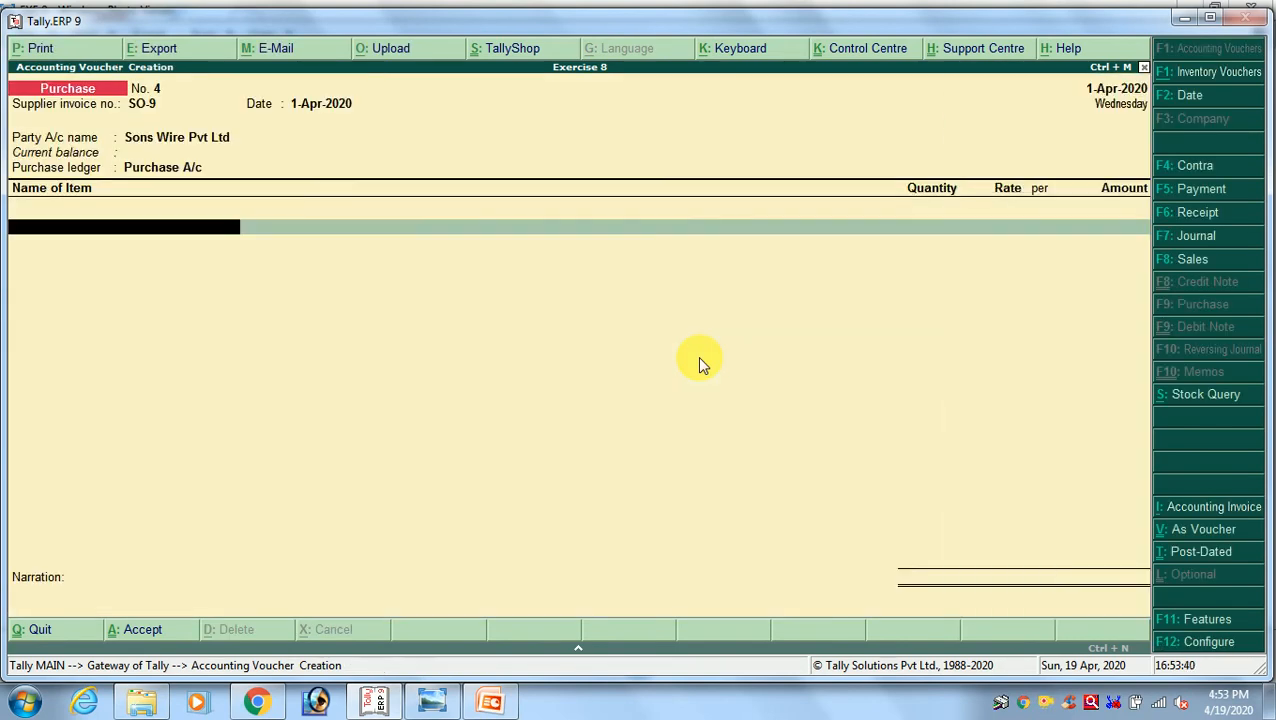
Check the first Sons Wires item in the exercise image and choose Wire 1 x 20 Copper for the first invoice line
{"action": "key", "text": "alt+Tab"}
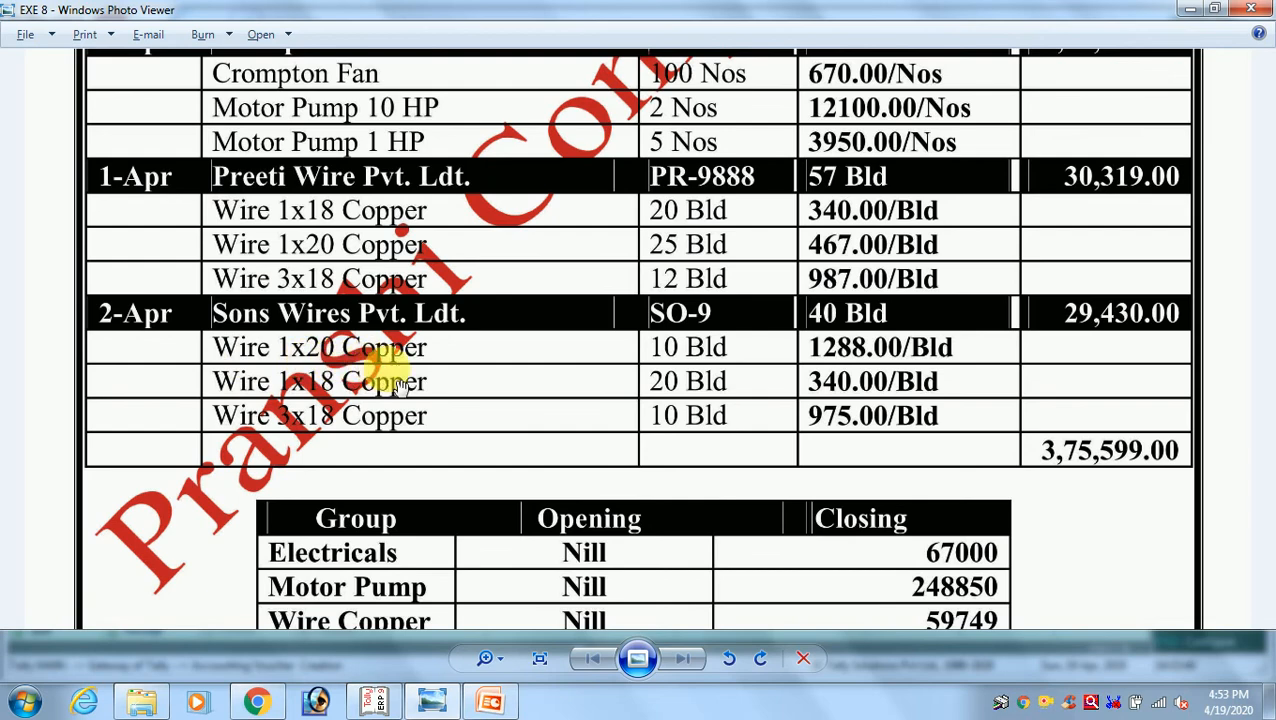
{"action": "key", "text": "alt+Tab"}
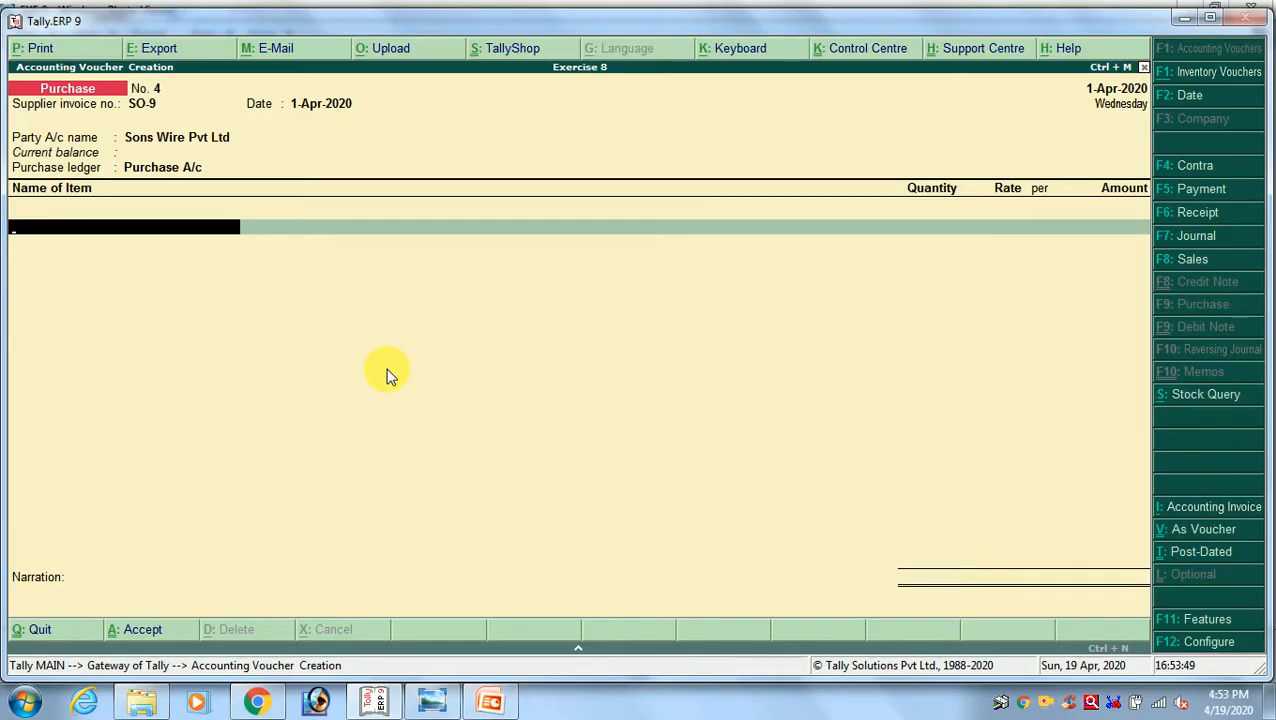
{"action": "type", "text": "WI"}
{"action": "key", "text": "Down"}
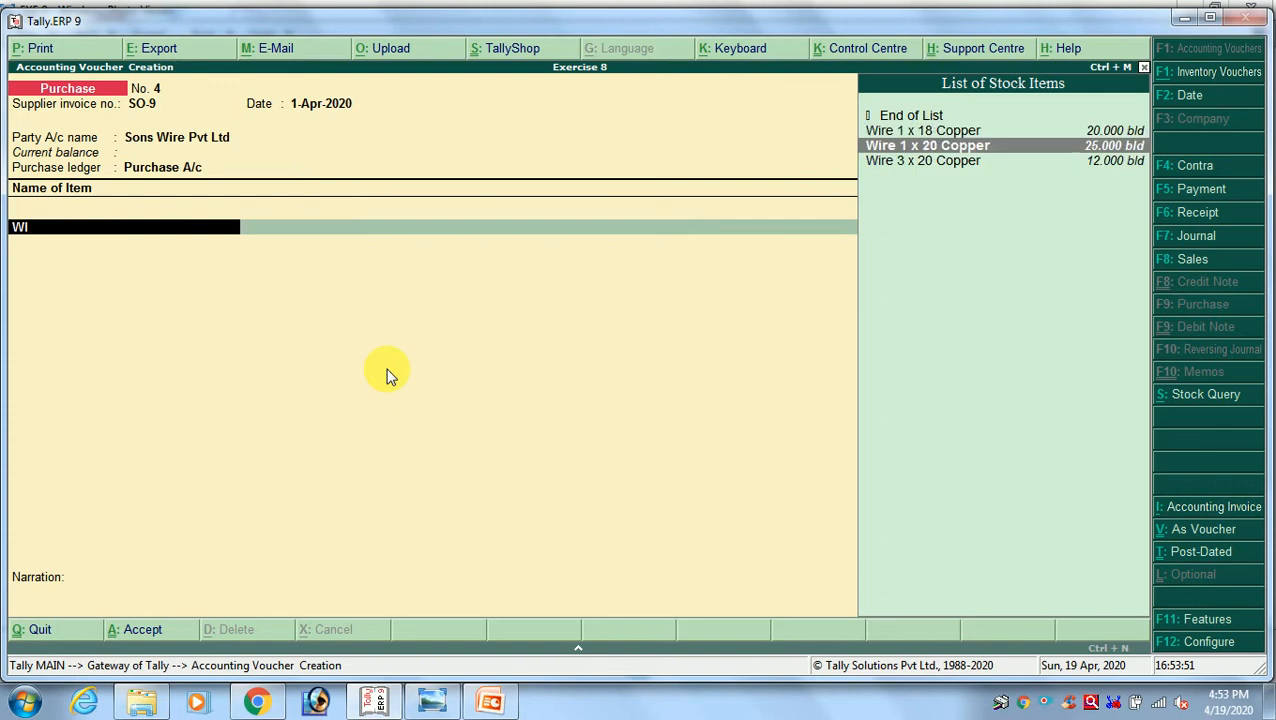
{"action": "key", "text": "Return"}
Enter quantity 10 and rate 1288 per bld for Wire 1 x 20 Copper, as given in the exercise image
{"action": "key", "text": "alt+Tab"}
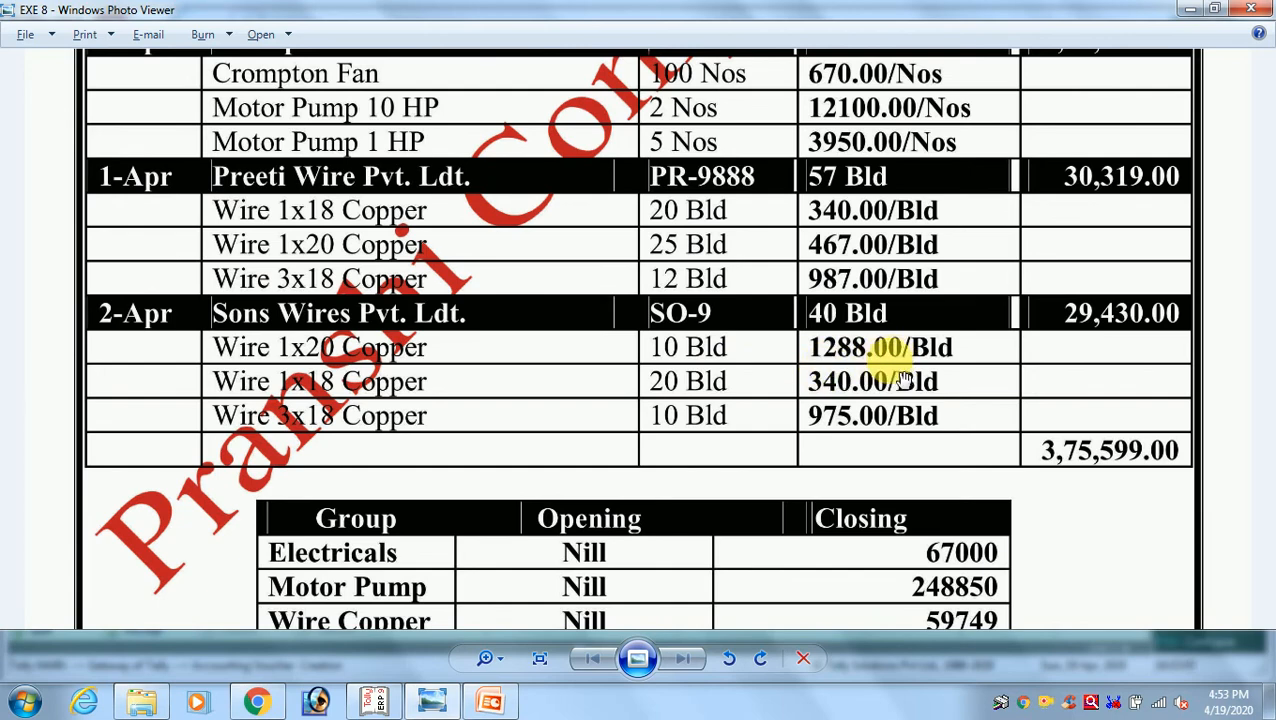
{"action": "key", "text": "alt+Tab"}
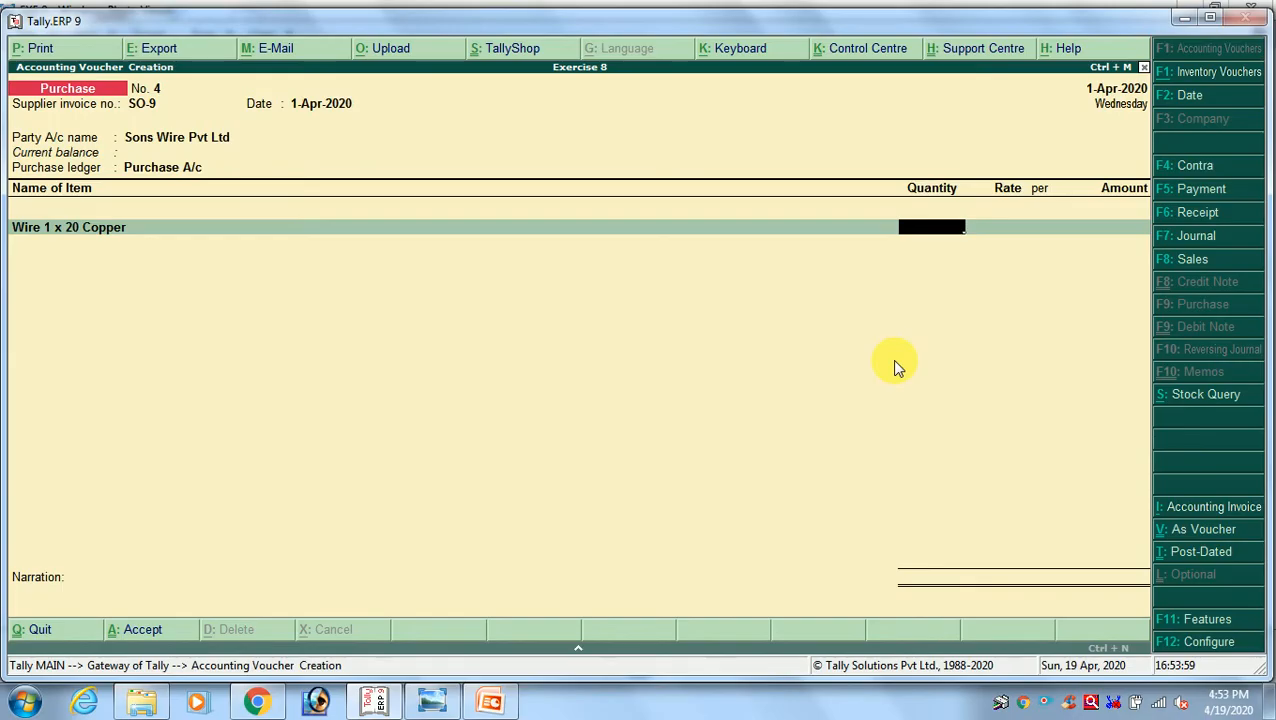
{"action": "type", "text": "10"}
{"action": "key", "text": "Return"}
{"action": "type", "text": "1288"}
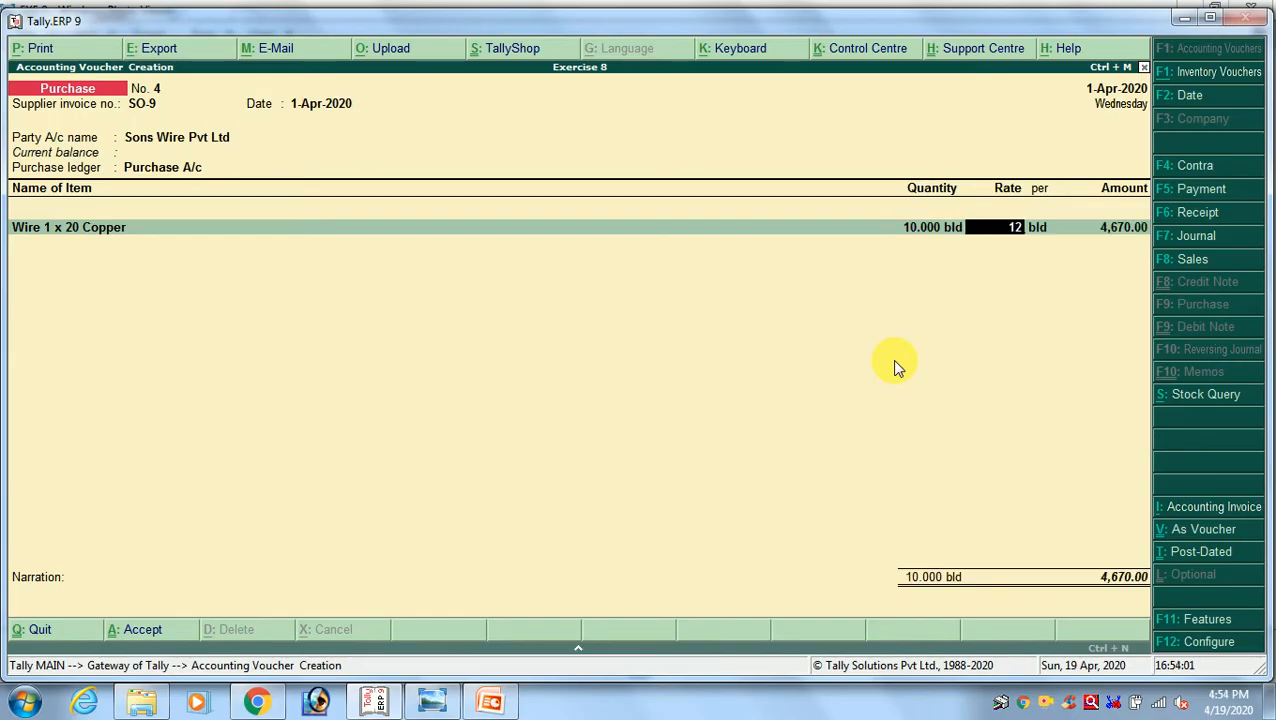
{"action": "key", "text": "Return"}
{"action": "key", "text": "Return"}
{"action": "key", "text": "Return"}
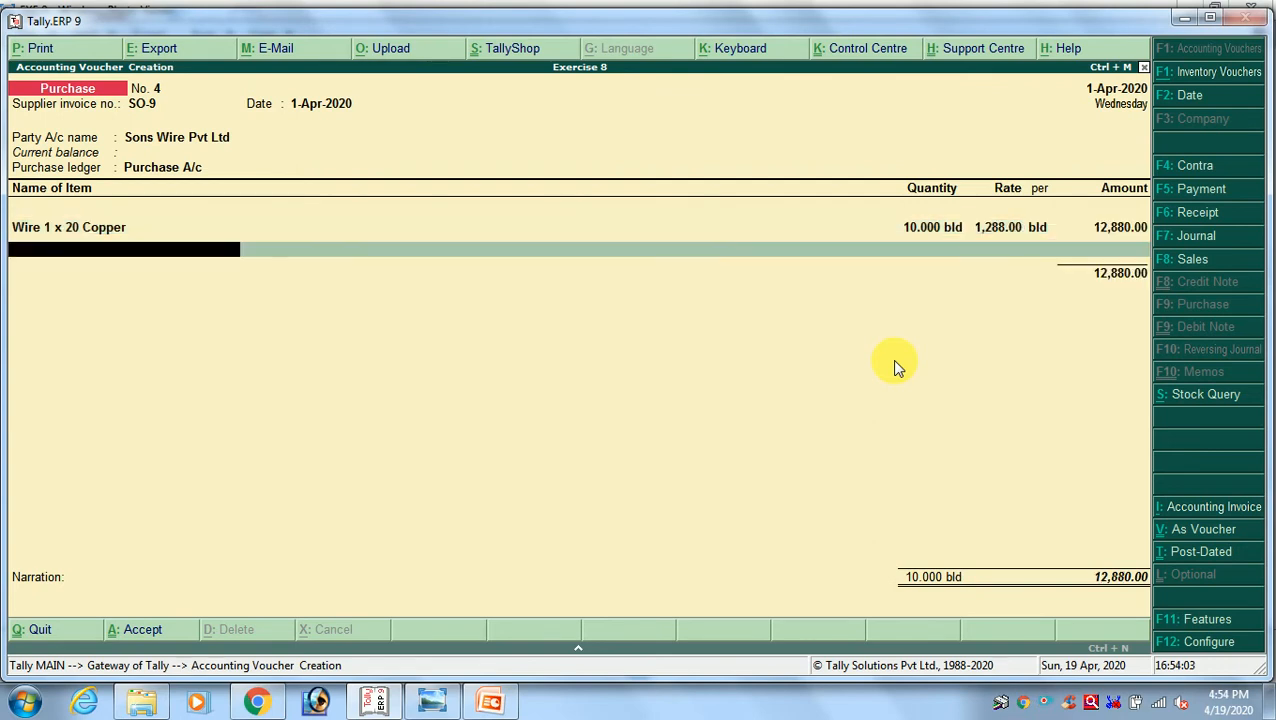
Add Wire 1 x 18 Copper as the second line of invoice SO-9 with quantity 20 and rate 340 per bld from the exercise image
{"action": "key", "text": "alt+Tab"}
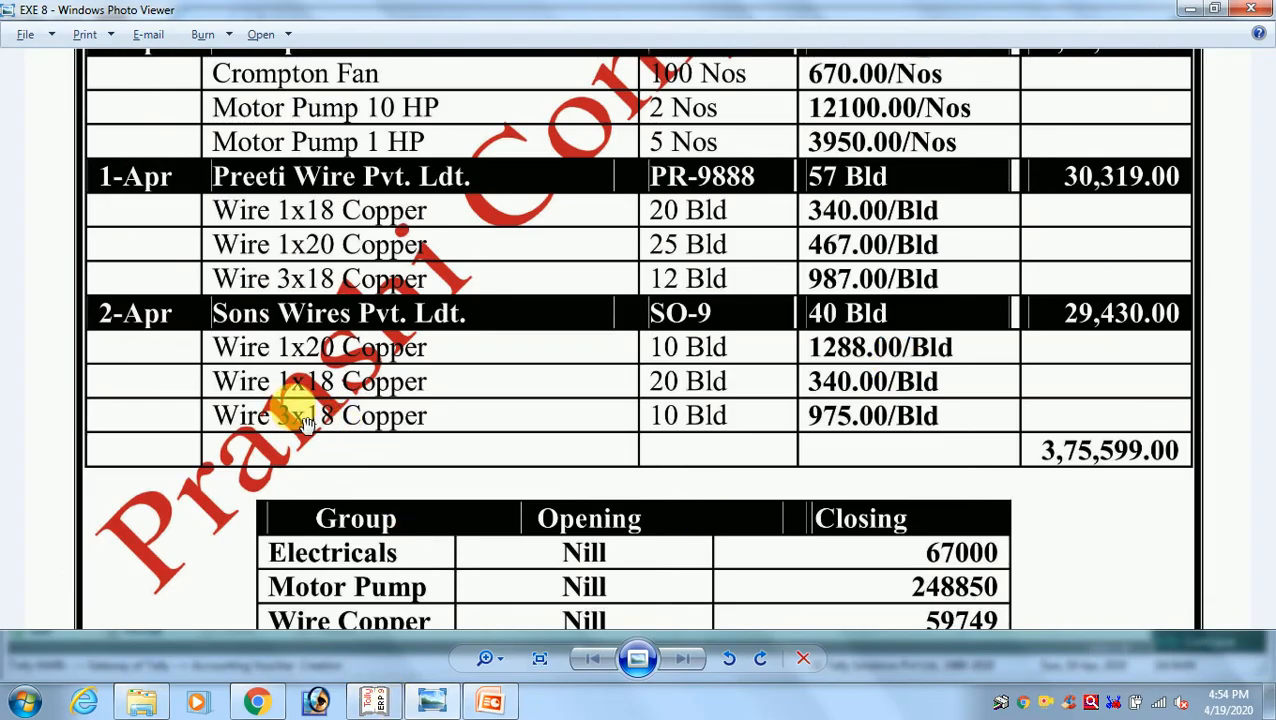
{"action": "key", "text": "alt+Tab"}
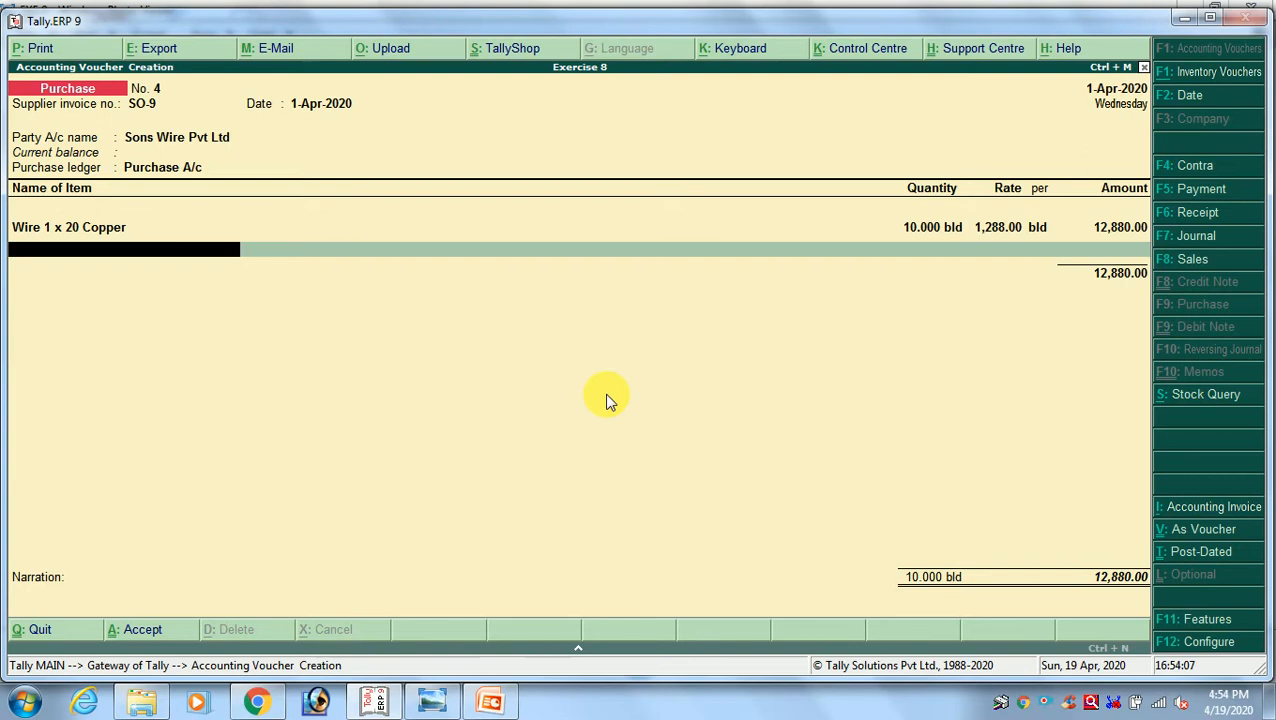
{"action": "type", "text": "18"}
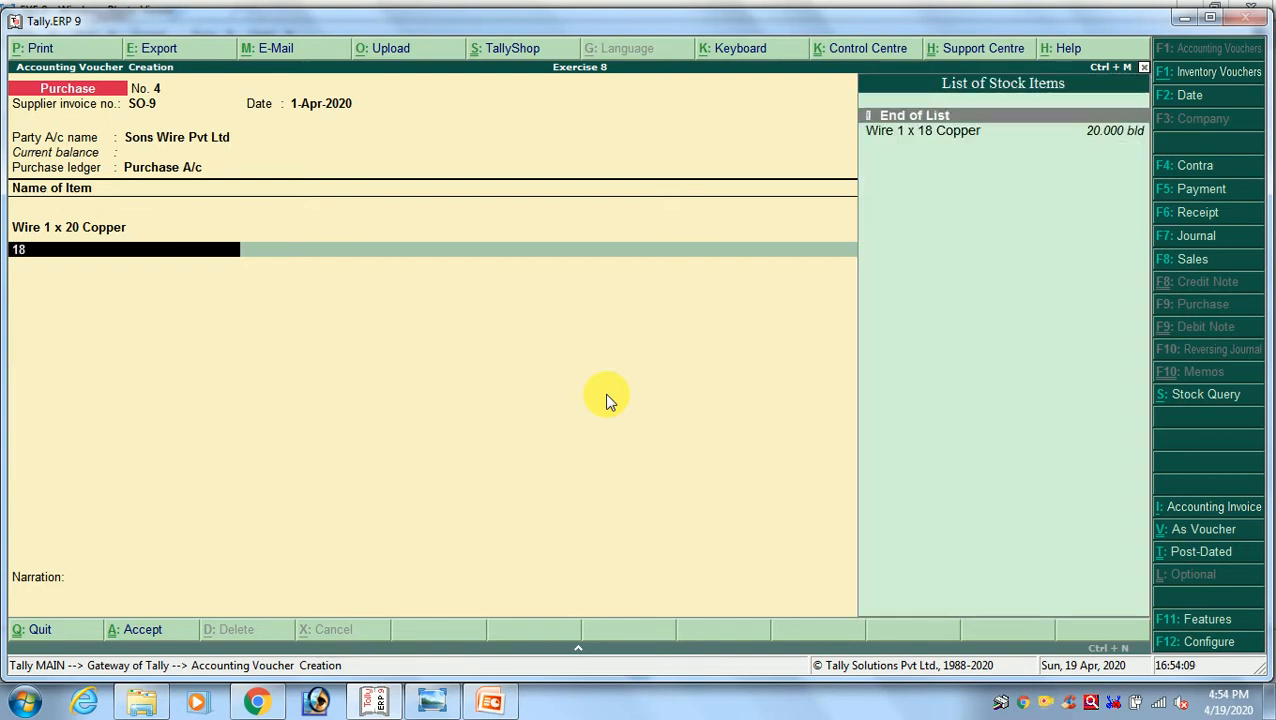
{"action": "key", "text": "Return"}
{"action": "key", "text": "alt+Tab"}
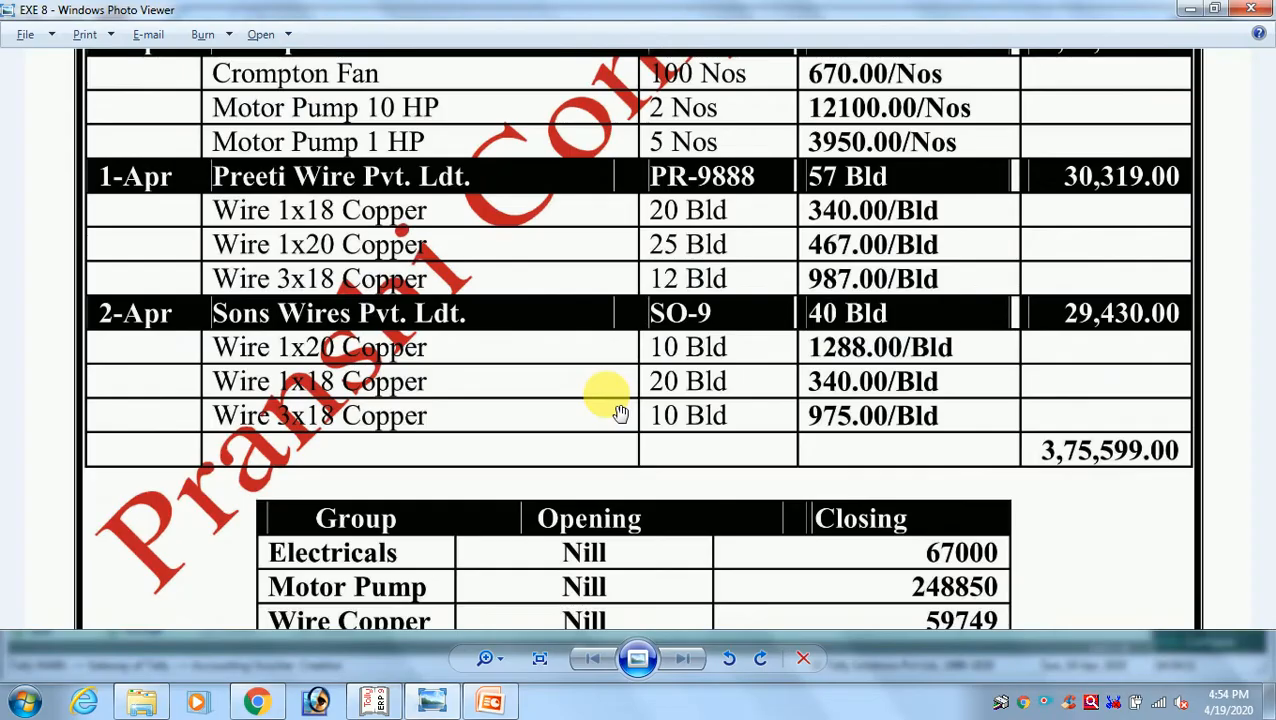
{"action": "key", "text": "alt+Tab"}
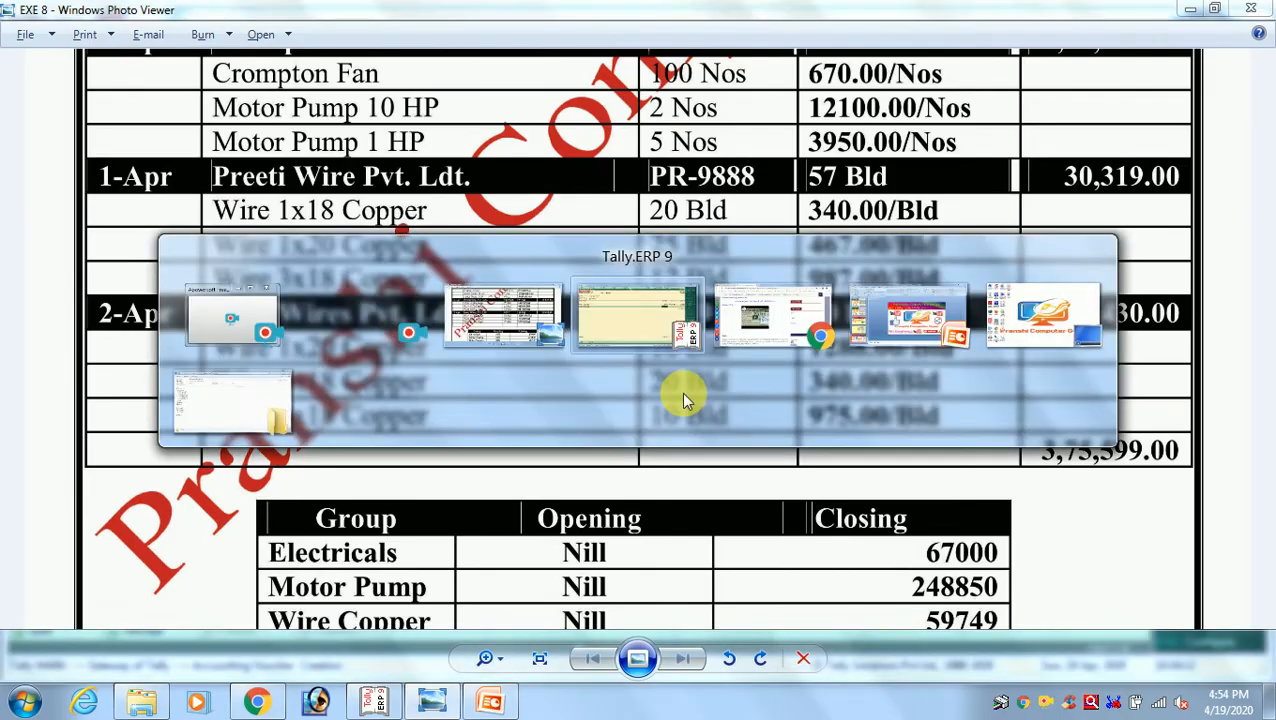
{"action": "type", "text": "20"}
{"action": "key", "text": "Return"}
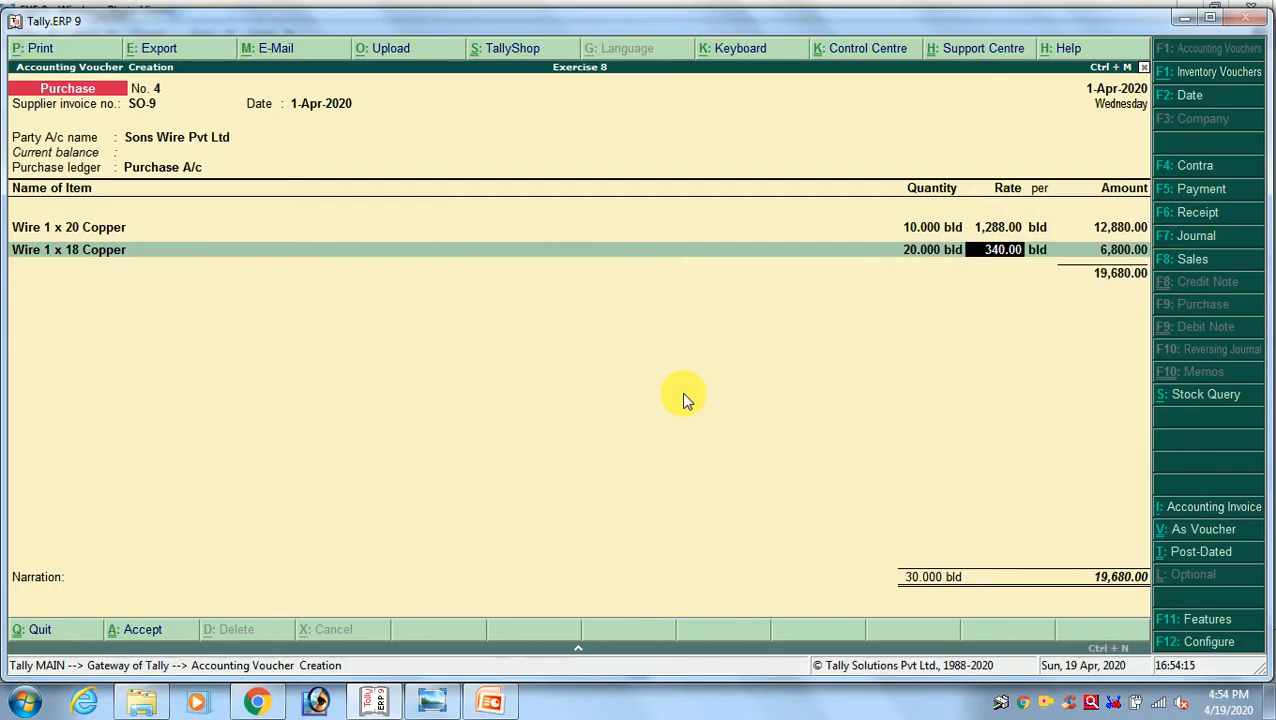
{"action": "type", "text": "340"}
{"action": "key", "text": "Return"}
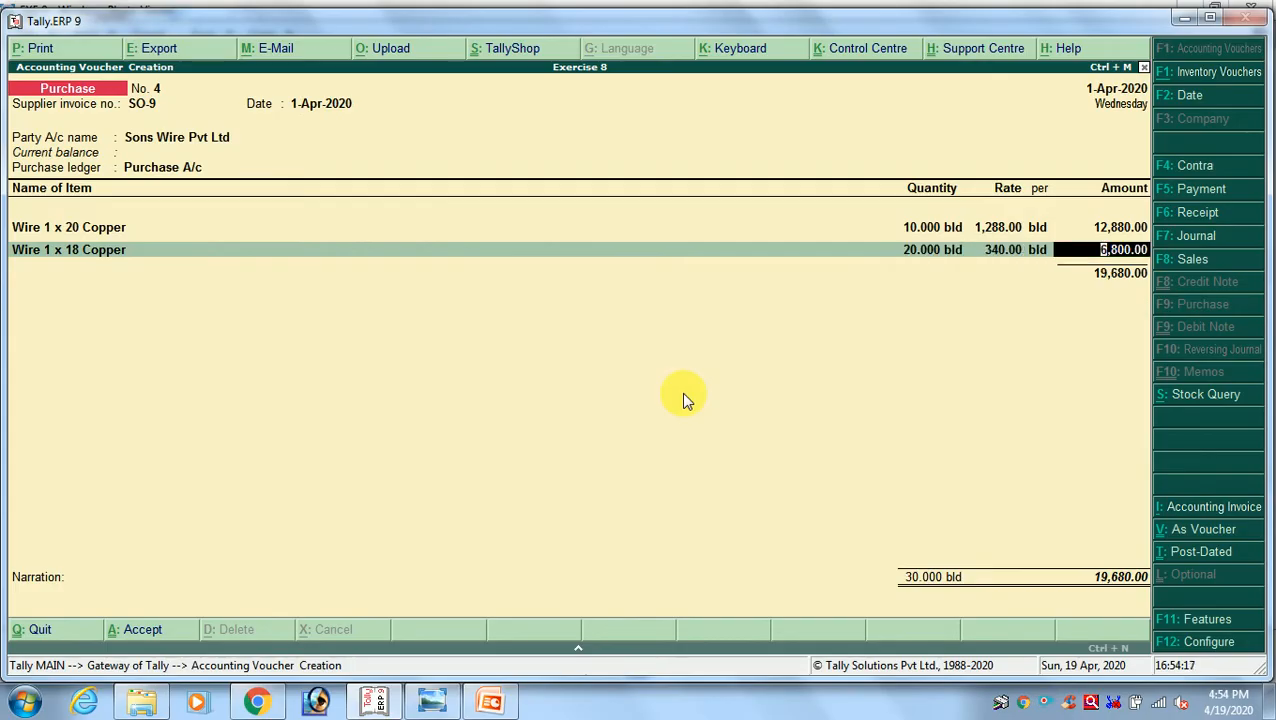
Check the third Sons Wires item in the exercise image, accept the Wire 1 x 18 Copper amount and begin the third item line
{"action": "key", "text": "alt+Tab"}
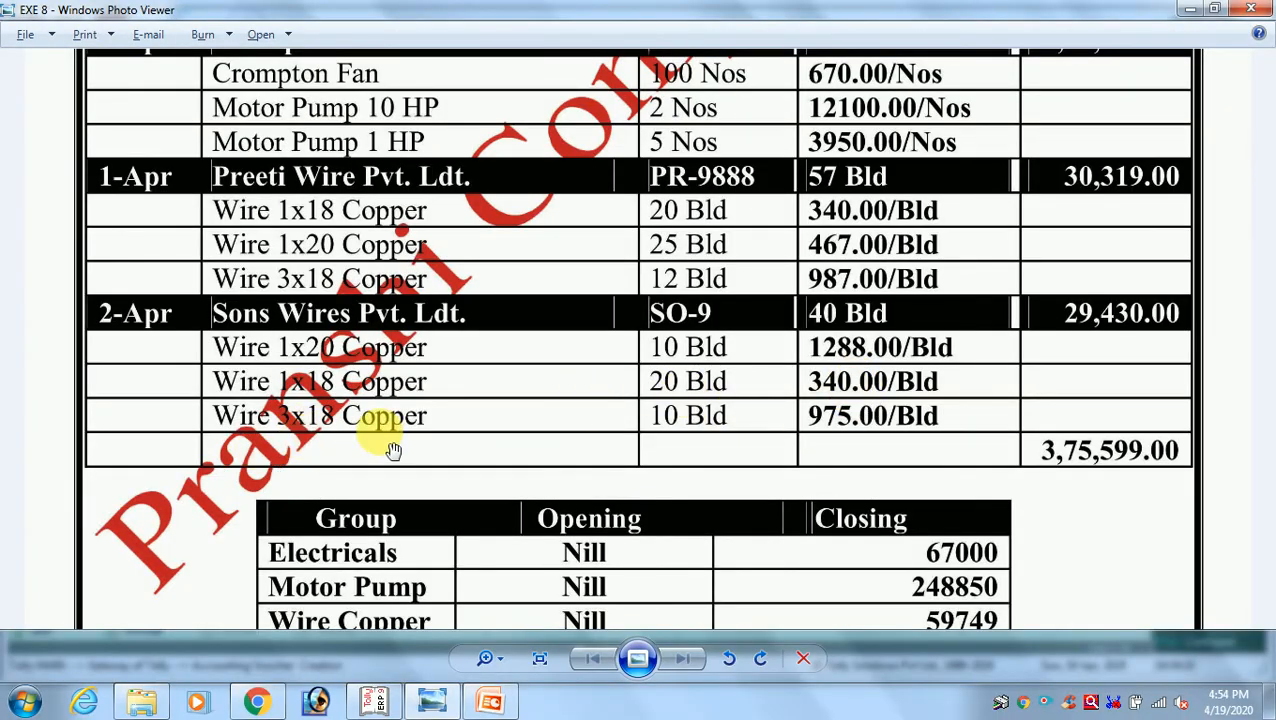
{"action": "key", "text": "alt+Tab"}
{"action": "key", "text": "Return"}
{"action": "type", "text": "18"}
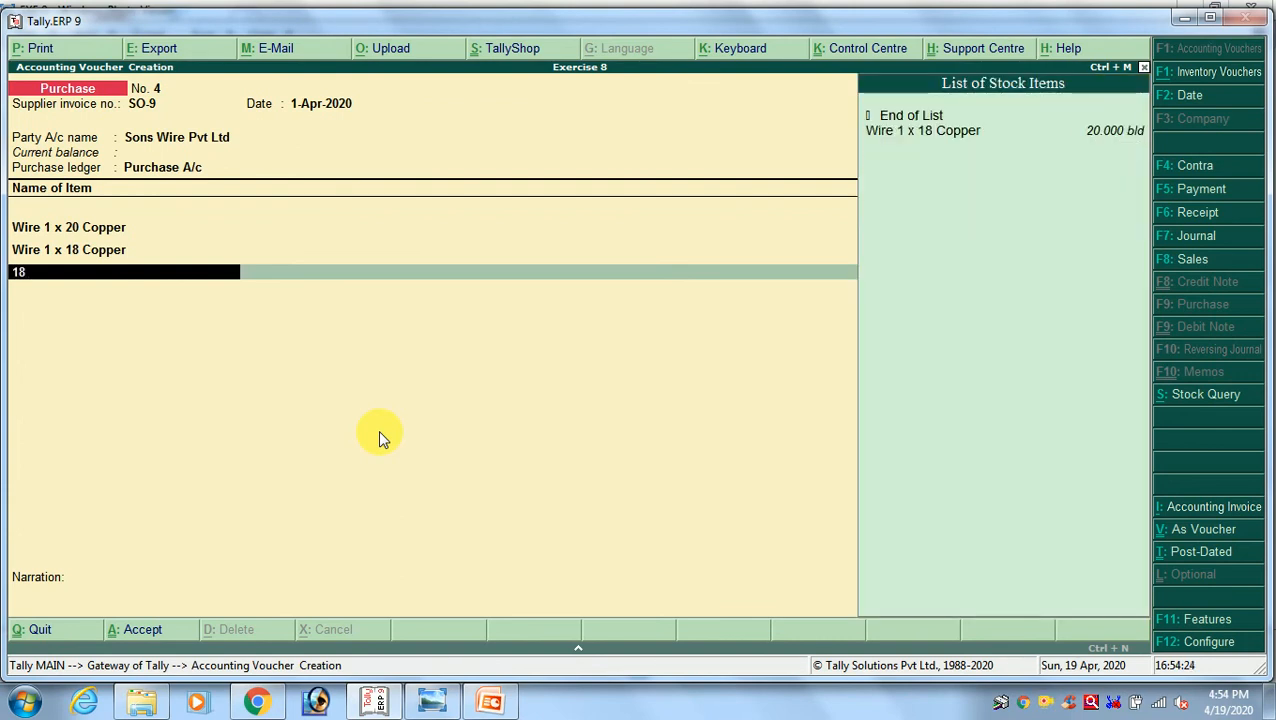
{"action": "key", "text": "BackSpace"}
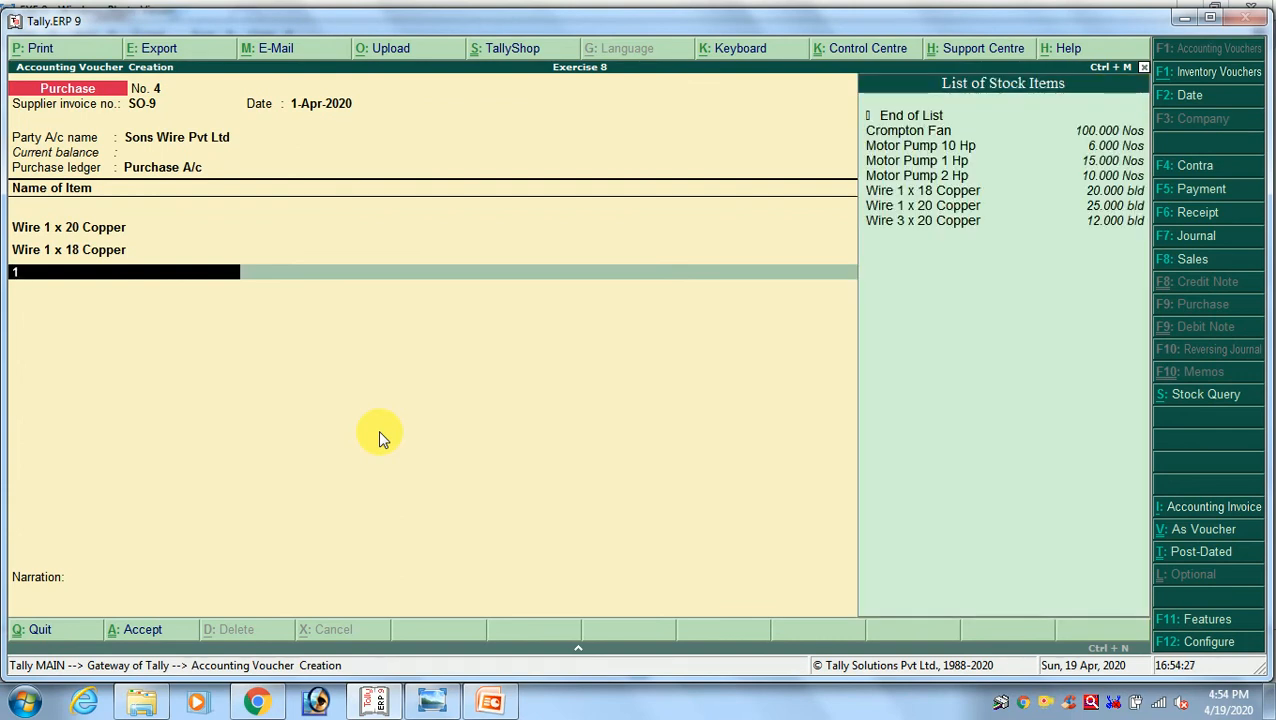
Compare the wire items in the exercise image's stock list and purchase entries, and choose Wire 3 x 20 Copper for the third line
{"action": "key", "text": "alt+Tab"}
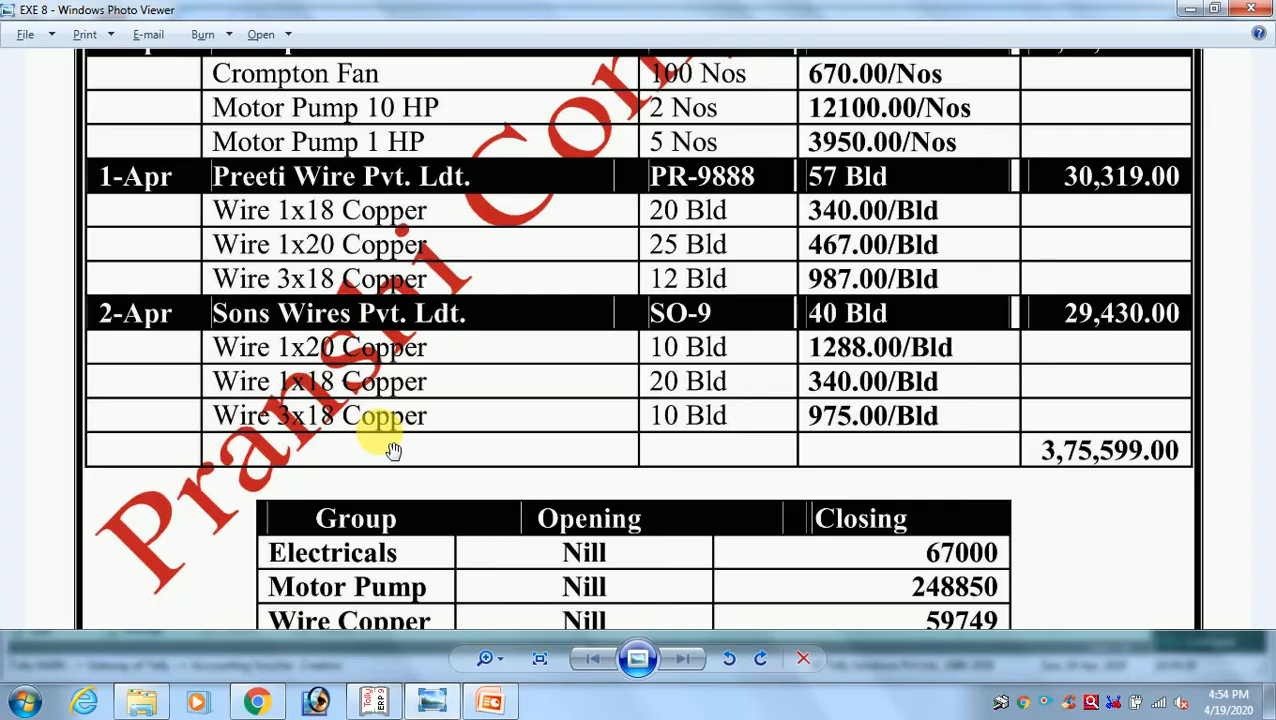
{"action": "scroll", "coordinate": [450, 450], "scroll_direction": "up", "scroll_amount": 3}
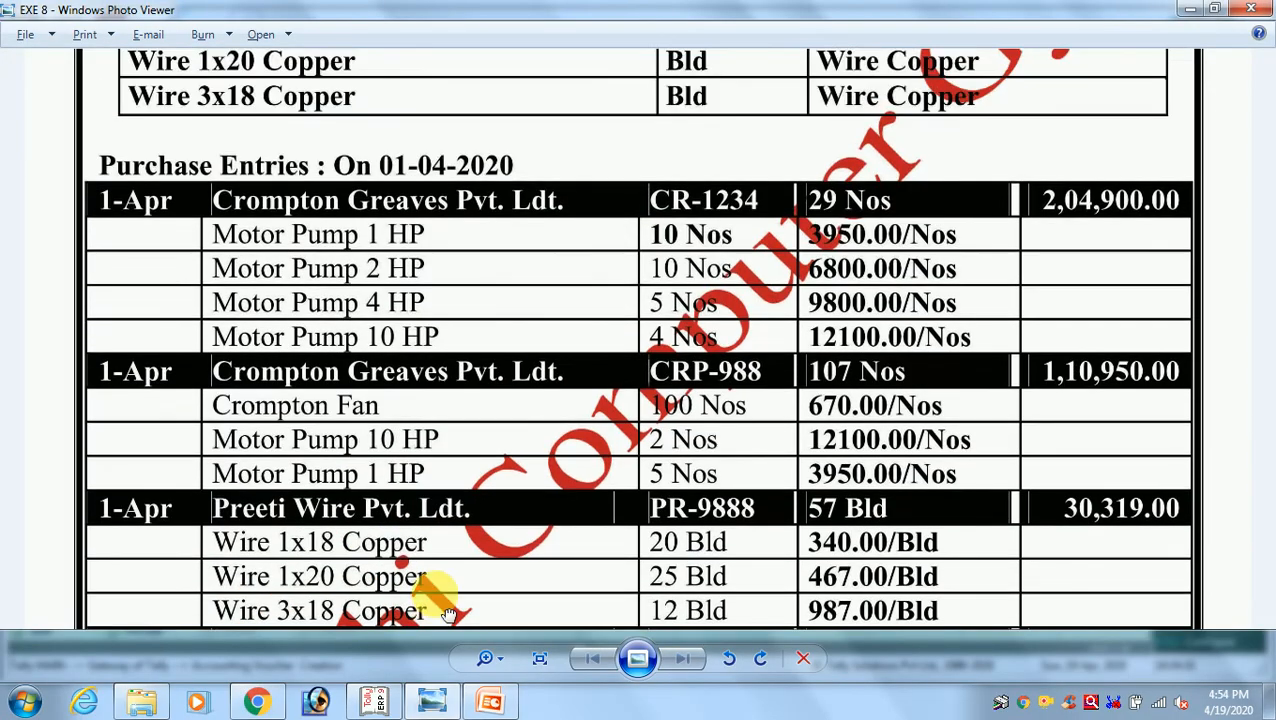
{"action": "scroll", "coordinate": [480, 386], "scroll_direction": "up", "scroll_amount": 1}
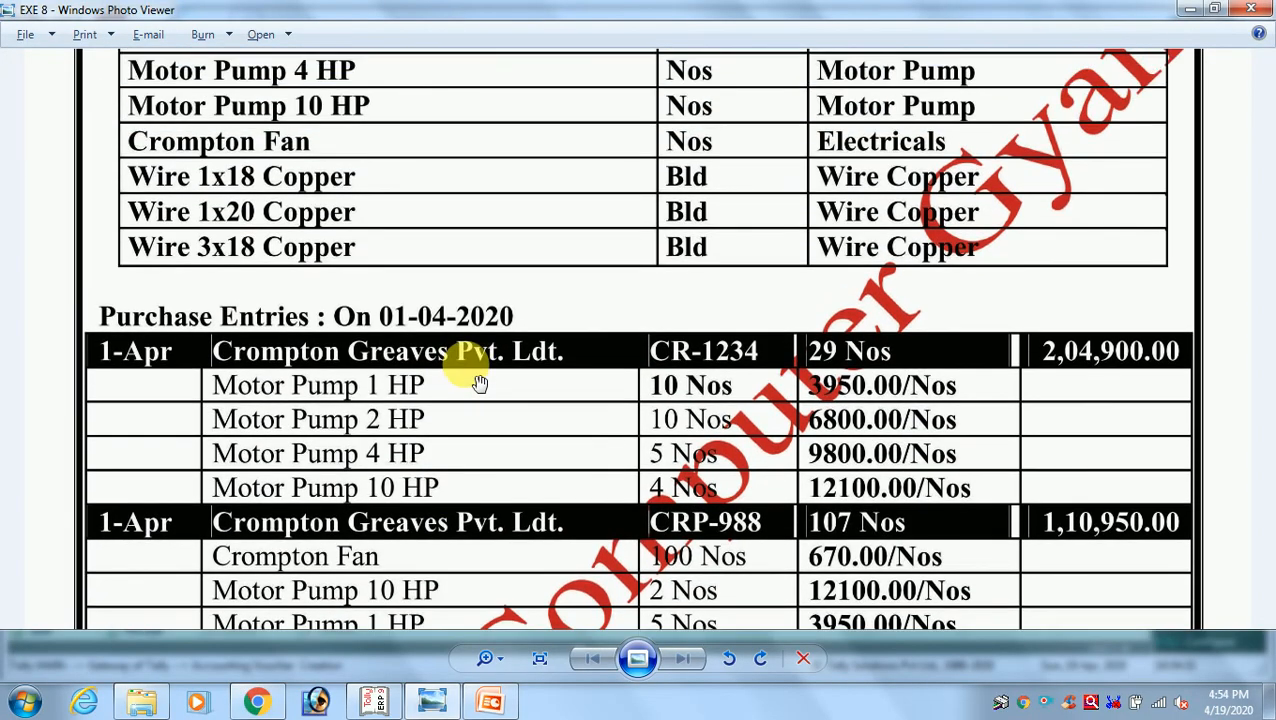
{"action": "scroll", "coordinate": [456, 456], "scroll_direction": "down", "scroll_amount": 3}
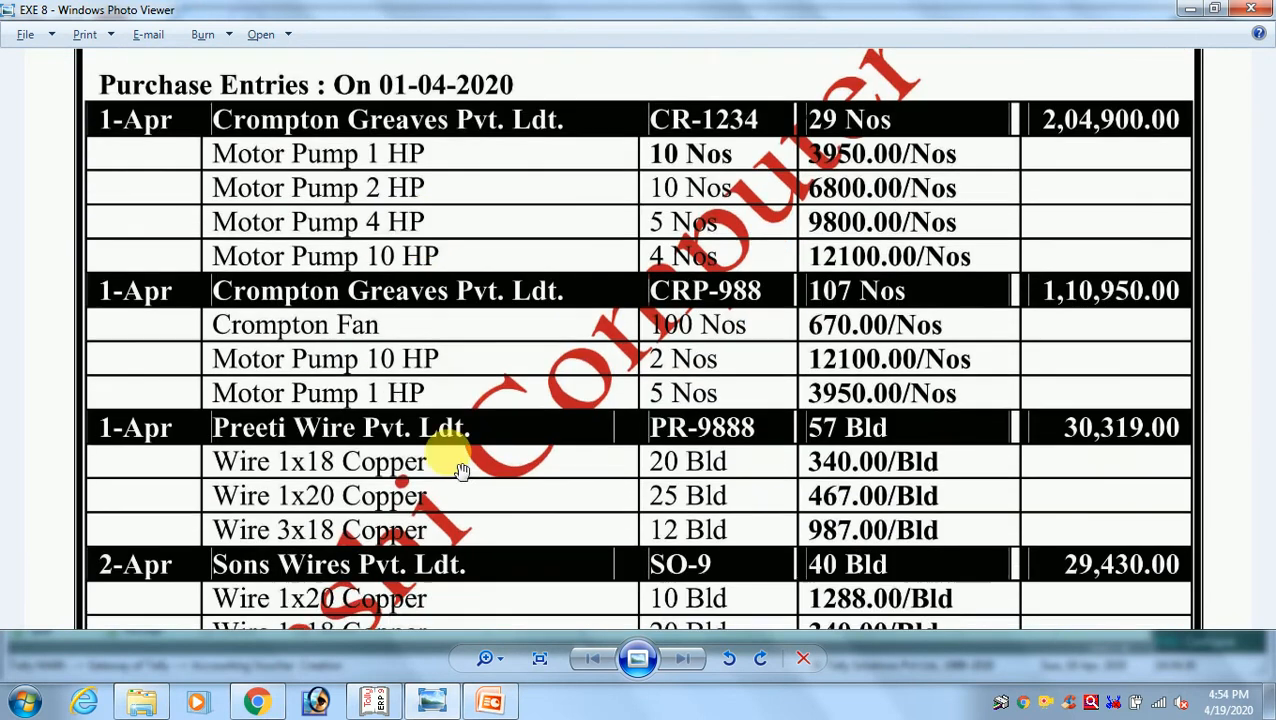
{"action": "scroll", "coordinate": [478, 355], "scroll_direction": "down", "scroll_amount": 1}
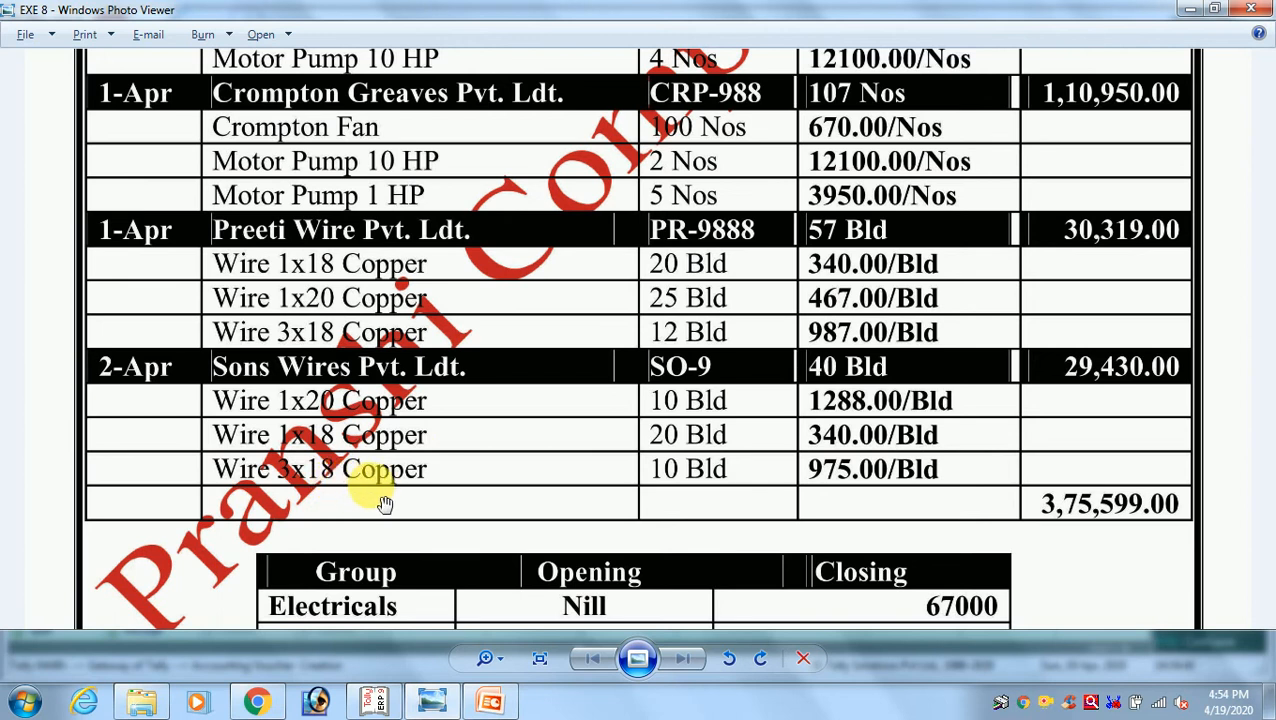
{"action": "key", "text": "alt+Tab"}
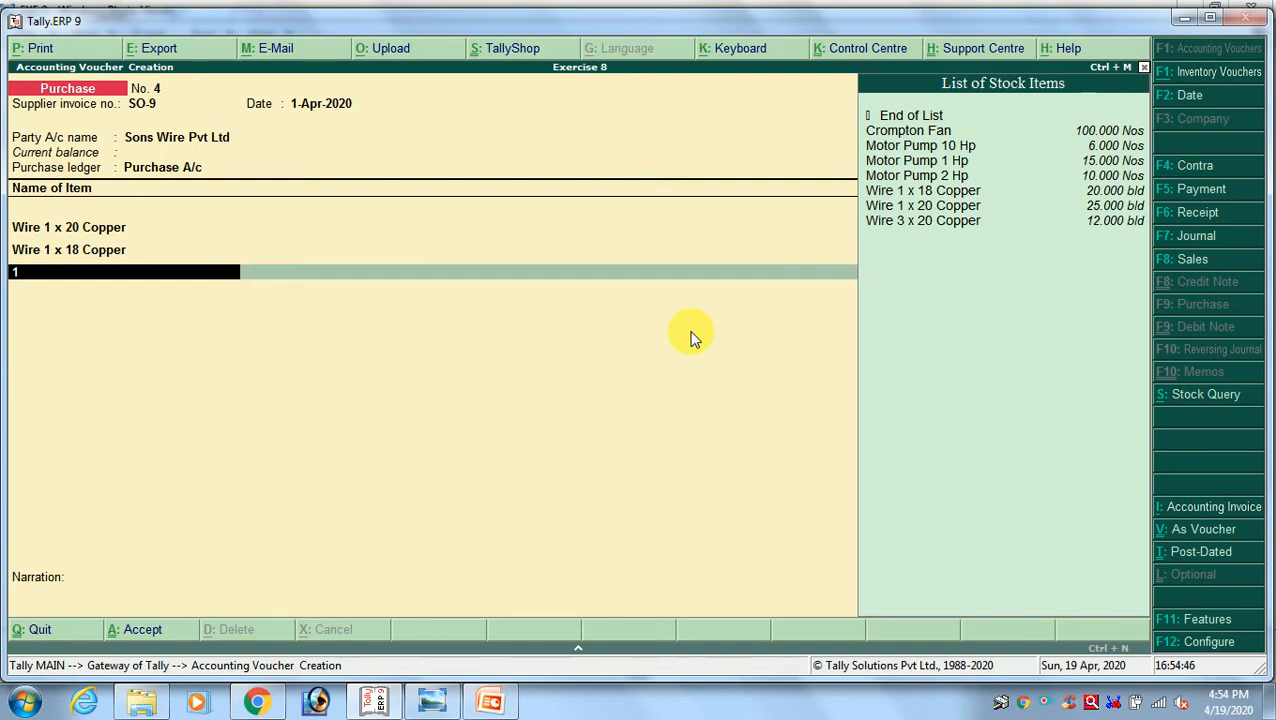
{"action": "key", "text": "Down"}
{"action": "key", "text": "Down"}
{"action": "key", "text": "Down"}
{"action": "key", "text": "Down"}
{"action": "key", "text": "Down"}
{"action": "key", "text": "Down"}
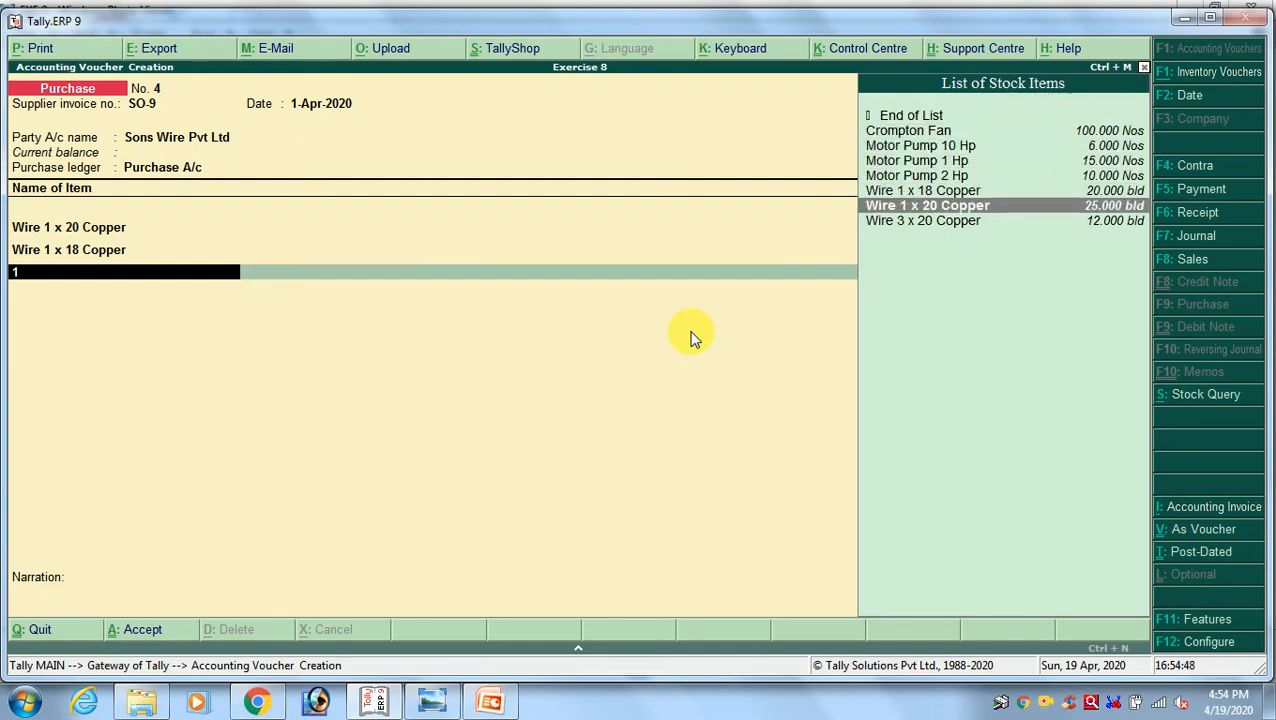
{"action": "key", "text": "Down"}
{"action": "key", "text": "Return"}
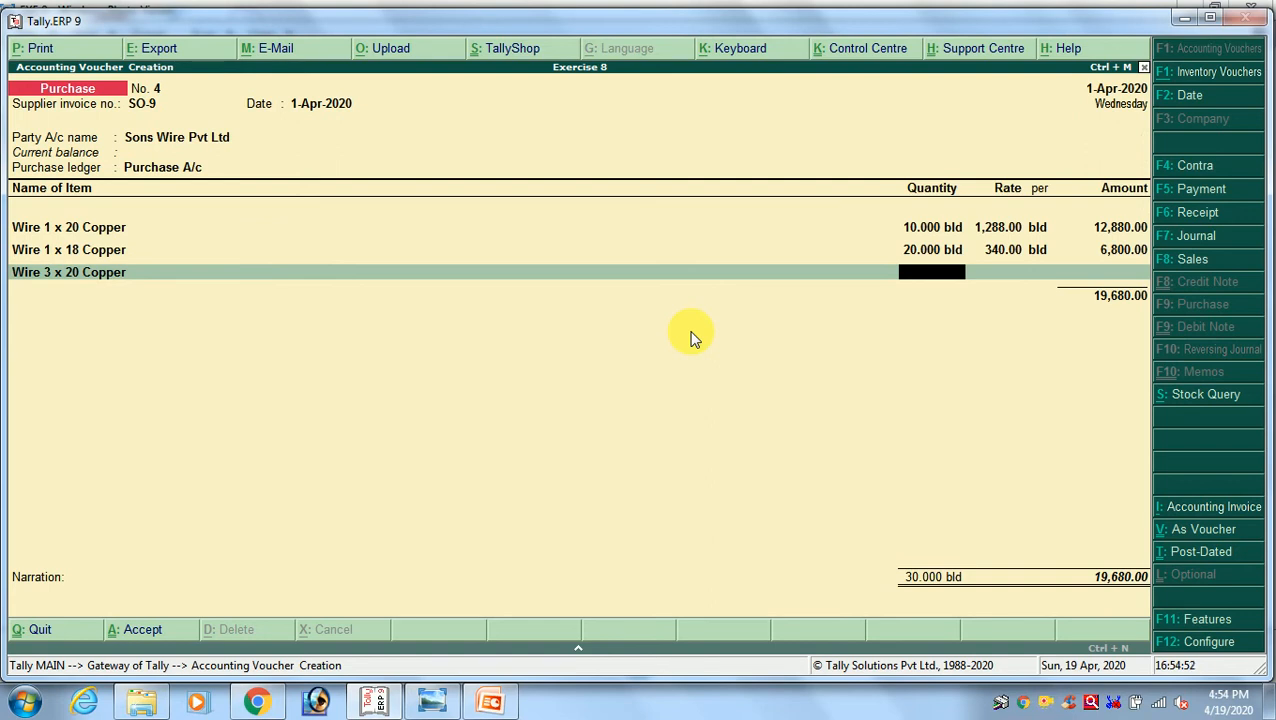
Replace the third line's item by starting a new stock item named Wire 3 x 18 Copper from the voucher
{"action": "key", "text": "BackSpace"}
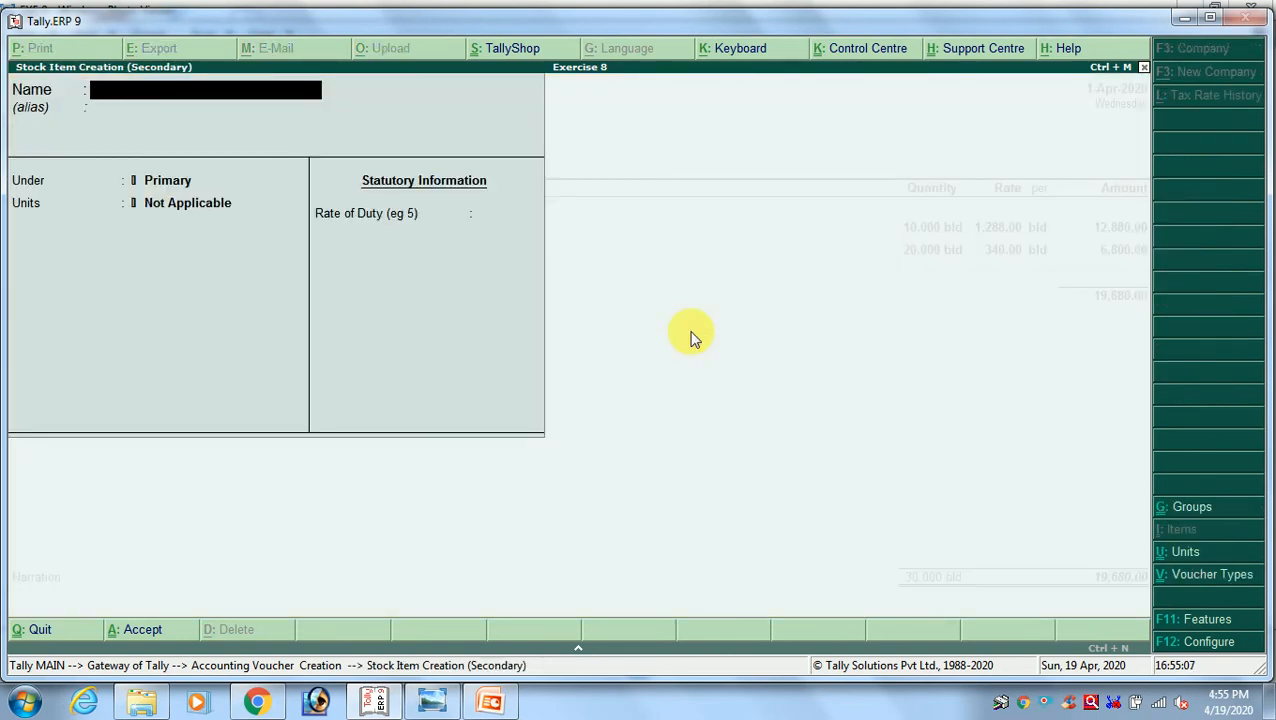
{"action": "type", "text": "WIR"}
{"action": "key", "text": "BackSpace"}
{"action": "key", "text": "BackSpace"}
{"action": "key", "text": "BackSpace"}
{"action": "key", "text": "Return"}
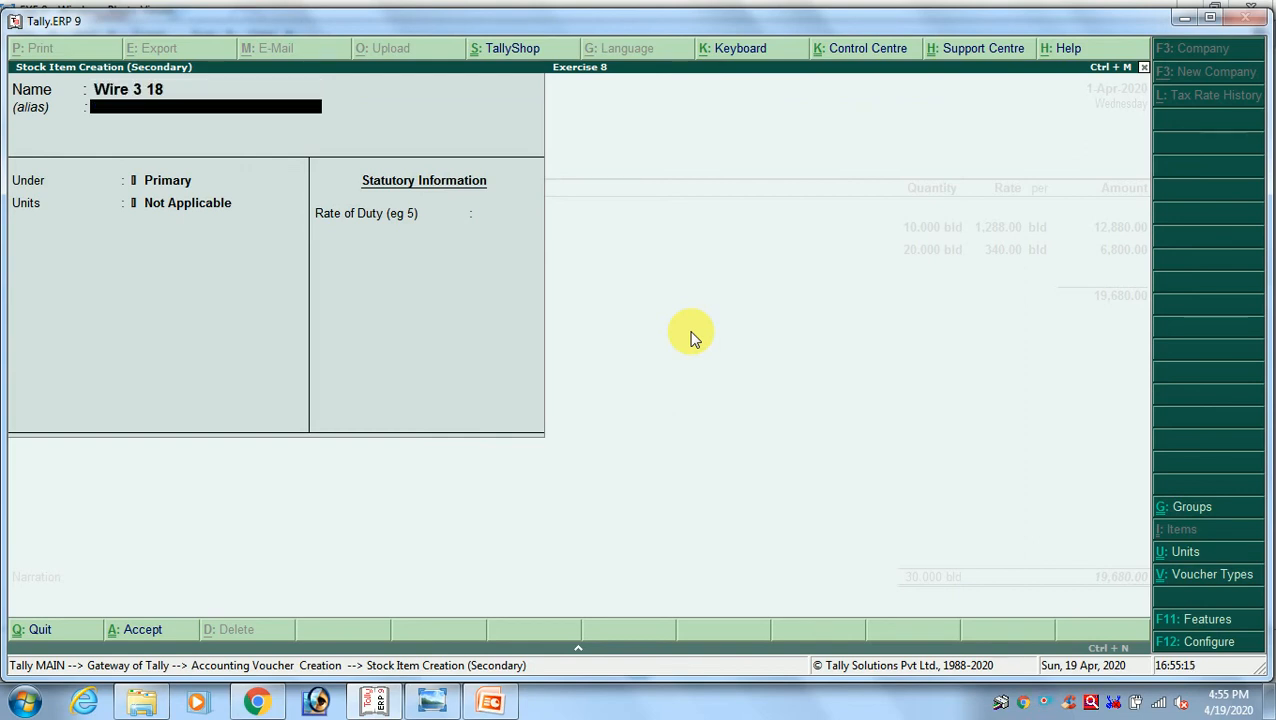
{"action": "key", "text": "BackSpace"}
{"action": "key", "text": "BackSpace"}
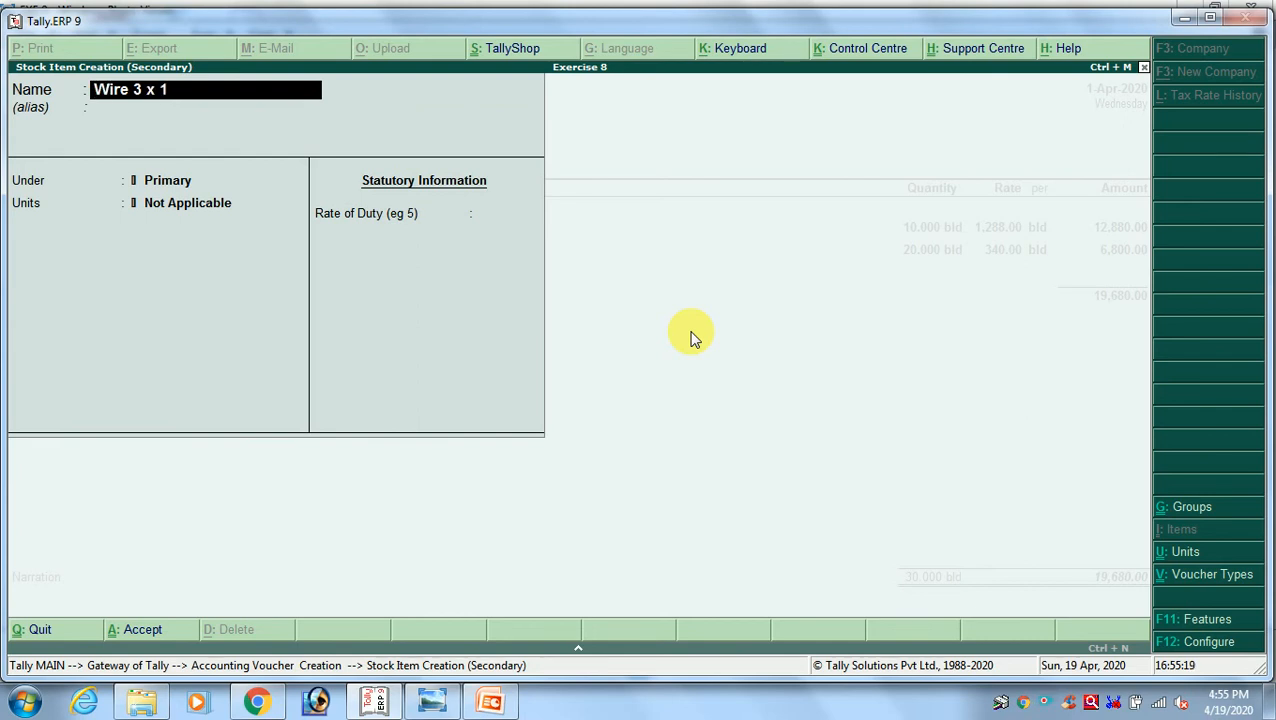
{"action": "key", "text": "Return"}
{"action": "key", "text": "BackSpace"}
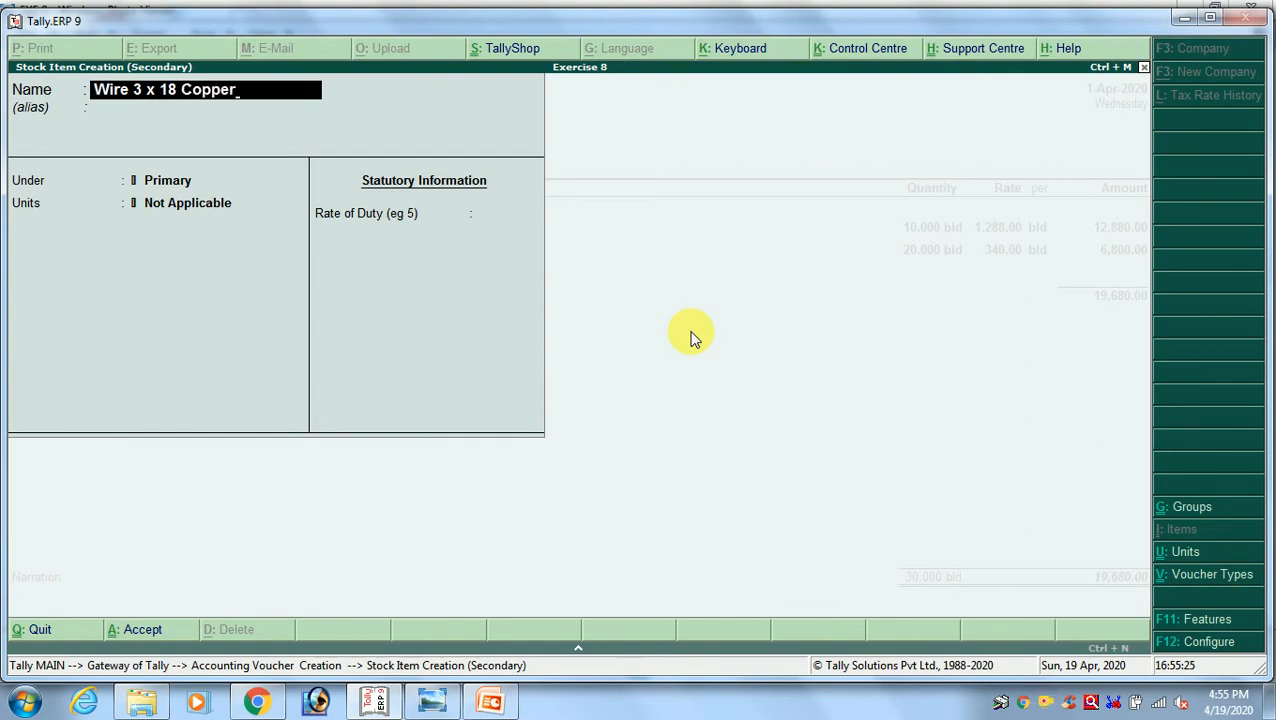
{"action": "type", "text": "Copper"}
{"action": "key", "text": "Return"}
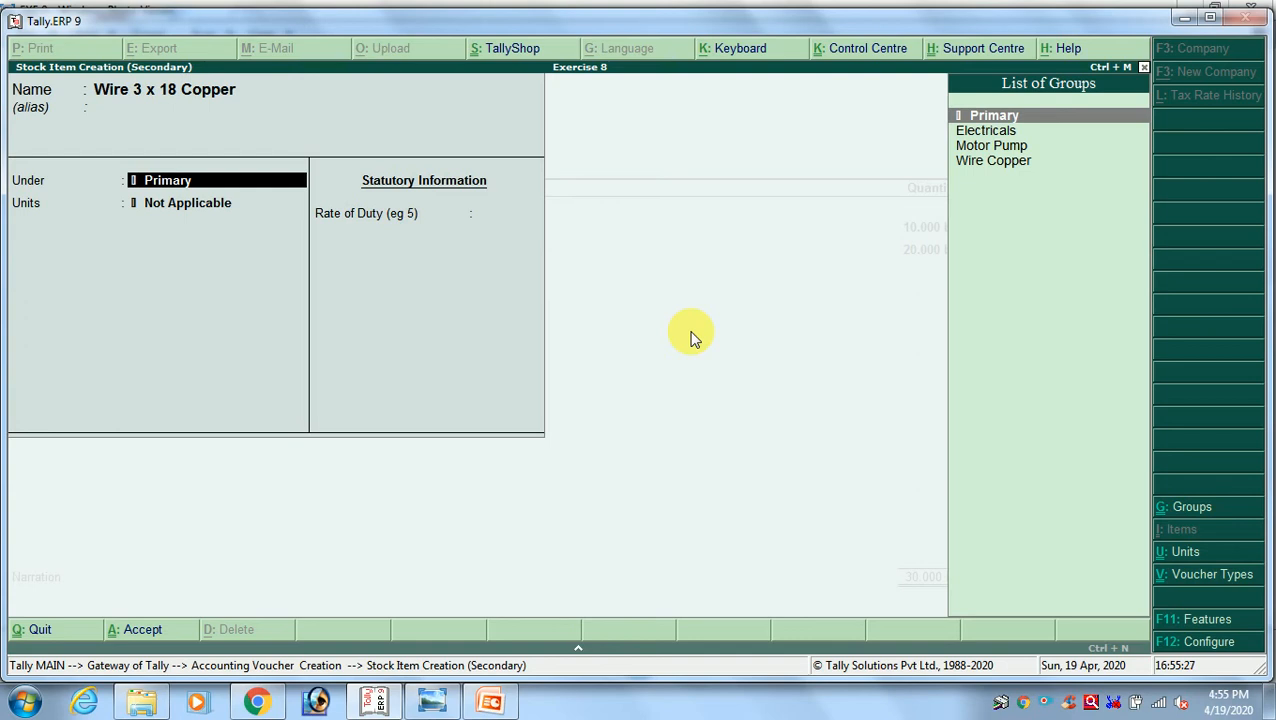
Place the new stock item under the Wire Copper group with unit bld and save it into the third line
{"action": "key", "text": "Down"}
{"action": "key", "text": "Down"}
{"action": "key", "text": "Down"}
{"action": "key", "text": "Return"}
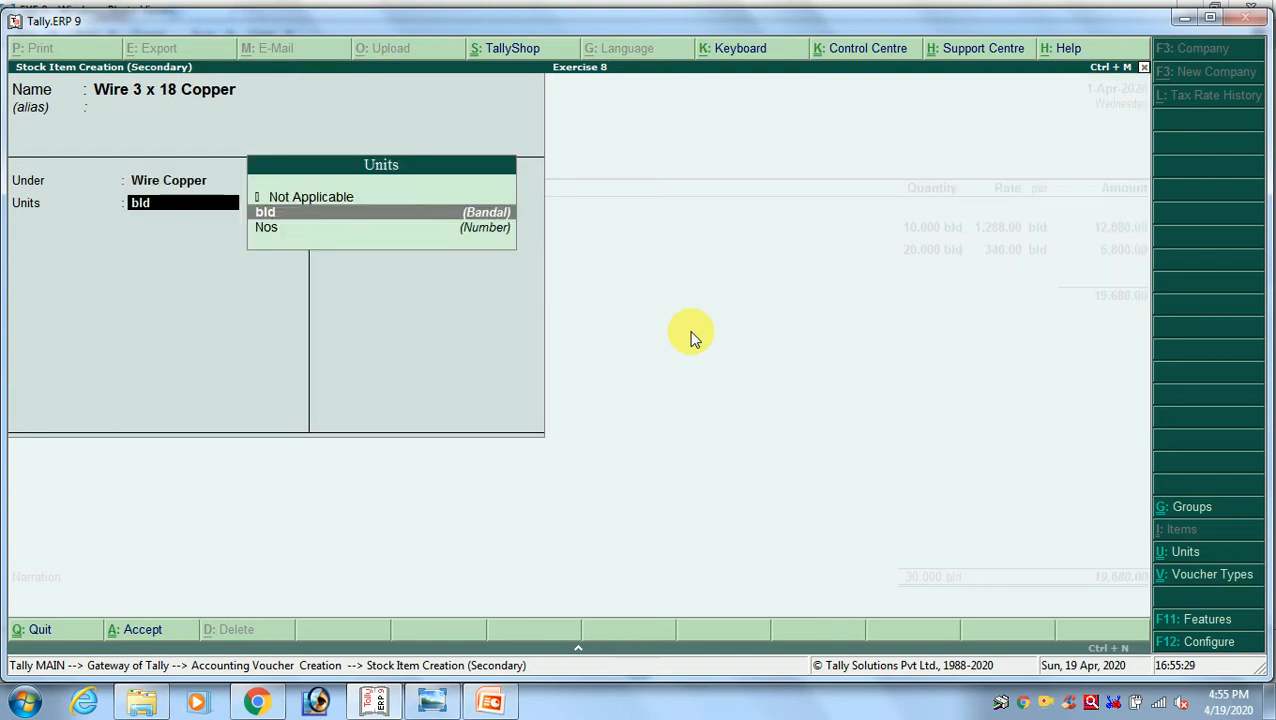
{"action": "key", "text": "Return"}
{"action": "key", "text": "Return"}
{"action": "key", "text": "Return"}
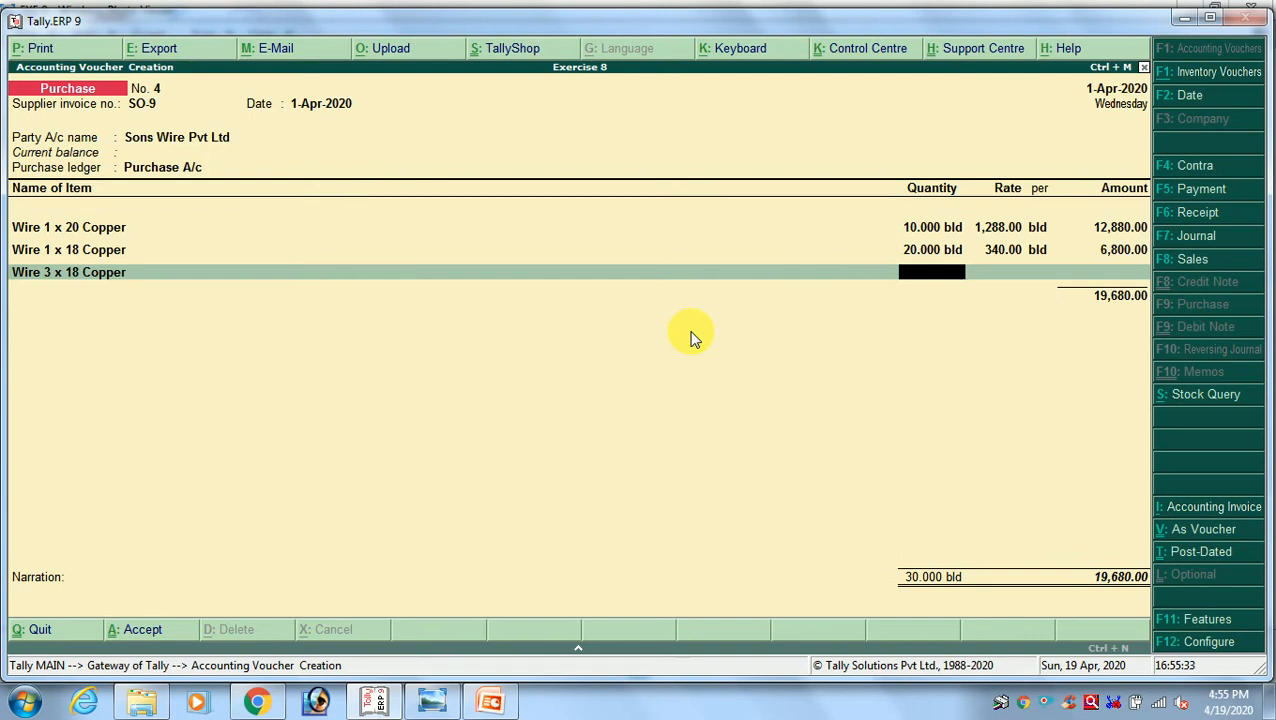
Enter quantity 10 and rate 975 per bld for Wire 3 x 18 Copper, as given in the exercise image
{"action": "key", "text": "alt+Tab"}
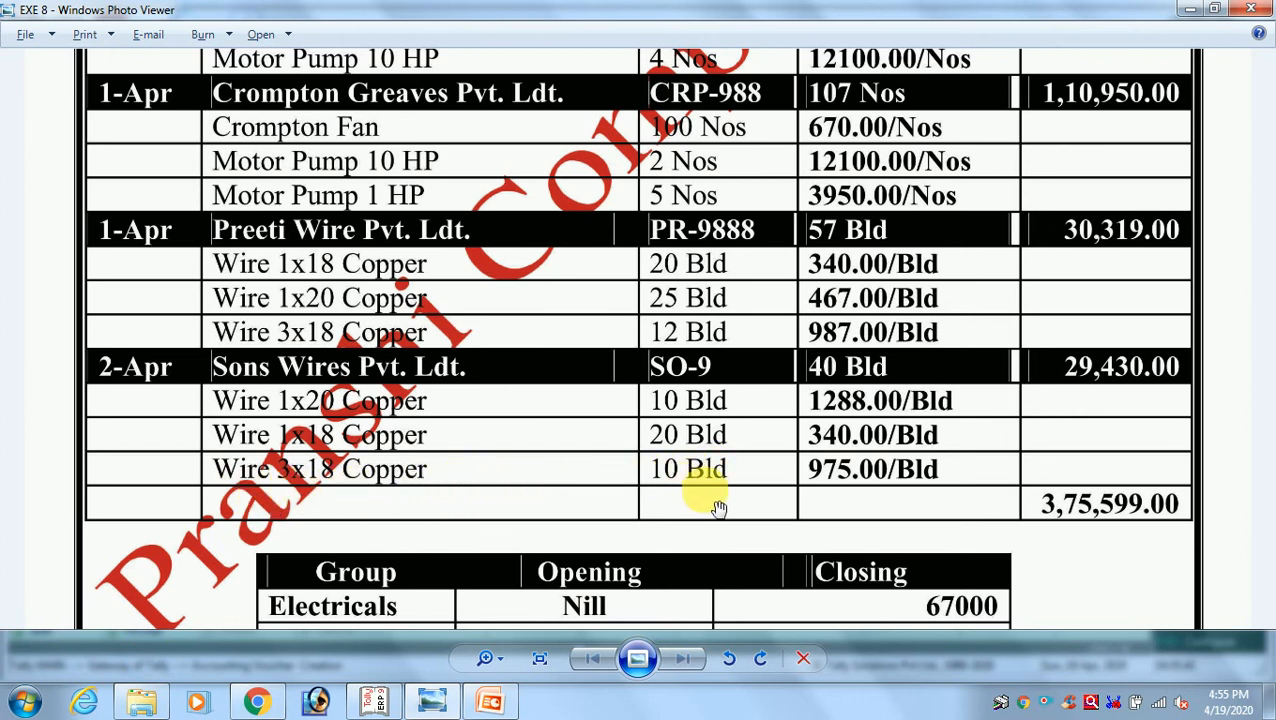
{"action": "key", "text": "alt+Tab"}
{"action": "type", "text": "1"}
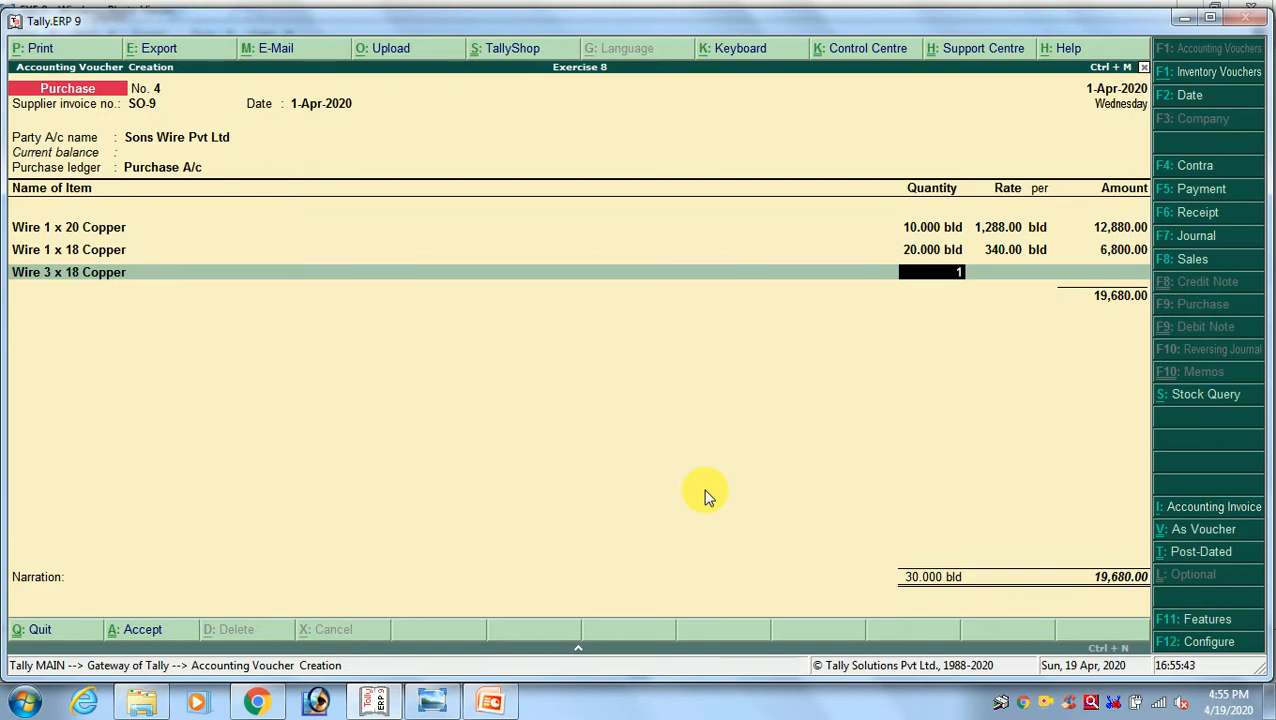
{"action": "type", "text": "0"}
{"action": "key", "text": "Return"}
{"action": "key", "text": "alt+Tab"}
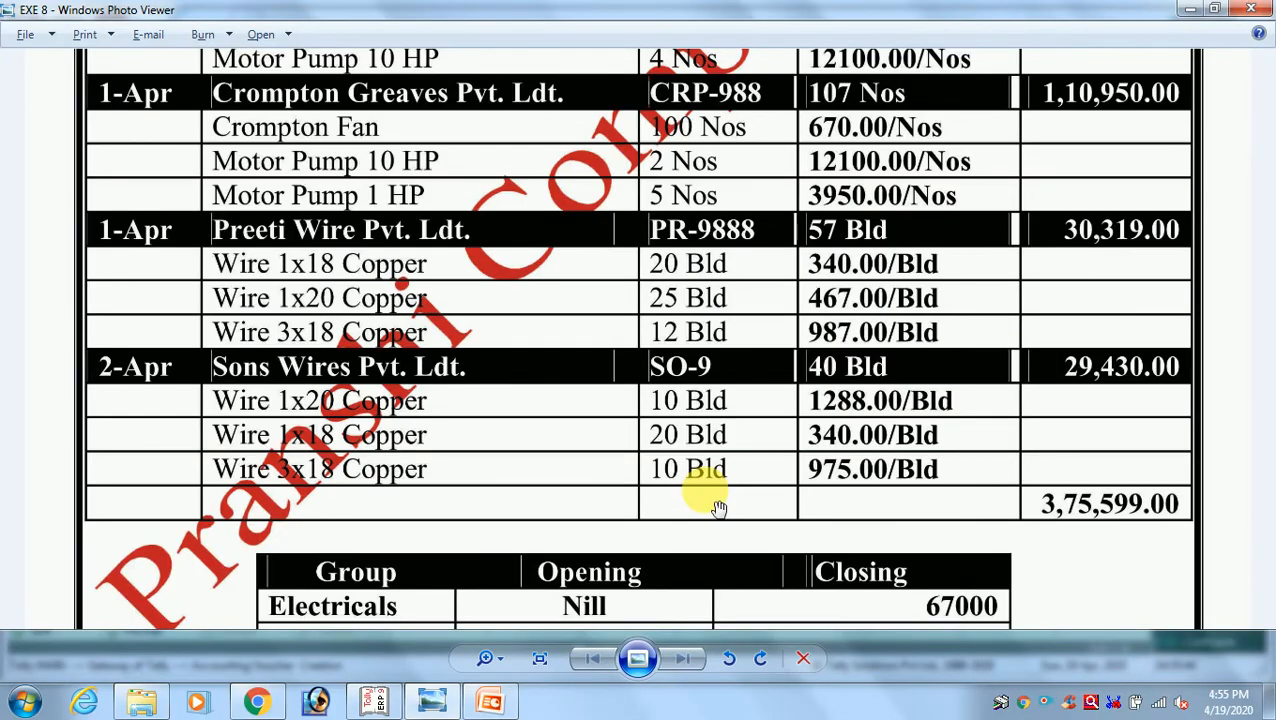
{"action": "key", "text": "alt+Tab"}
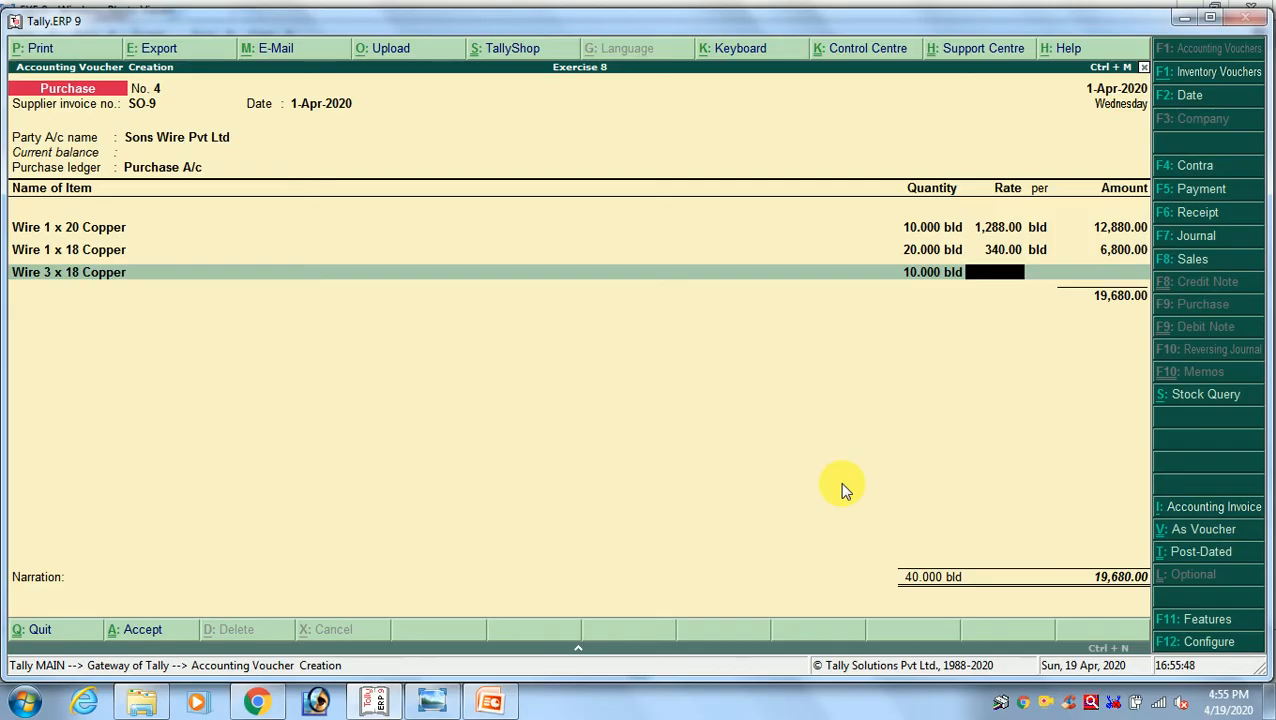
{"action": "key", "text": "Return"}
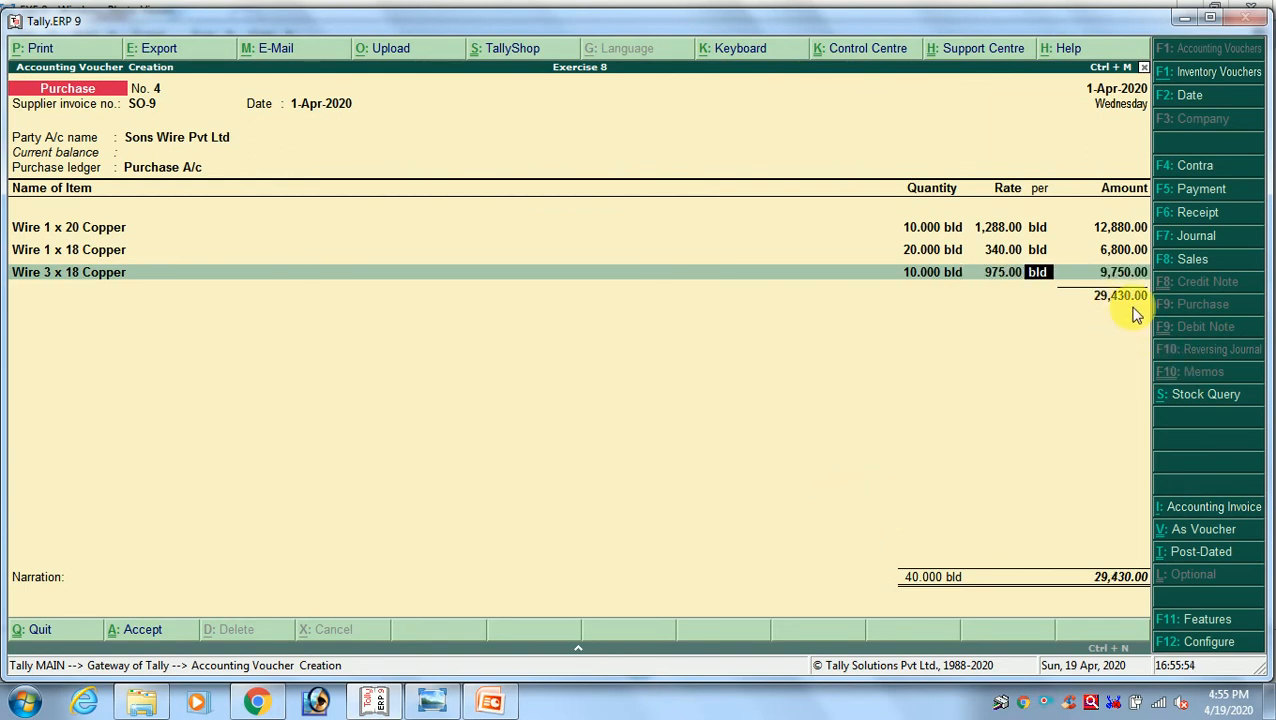
Check the SO-9 invoice total against the exercise image, end the item list and save the purchase voucher
{"action": "key", "text": "alt+Tab"}
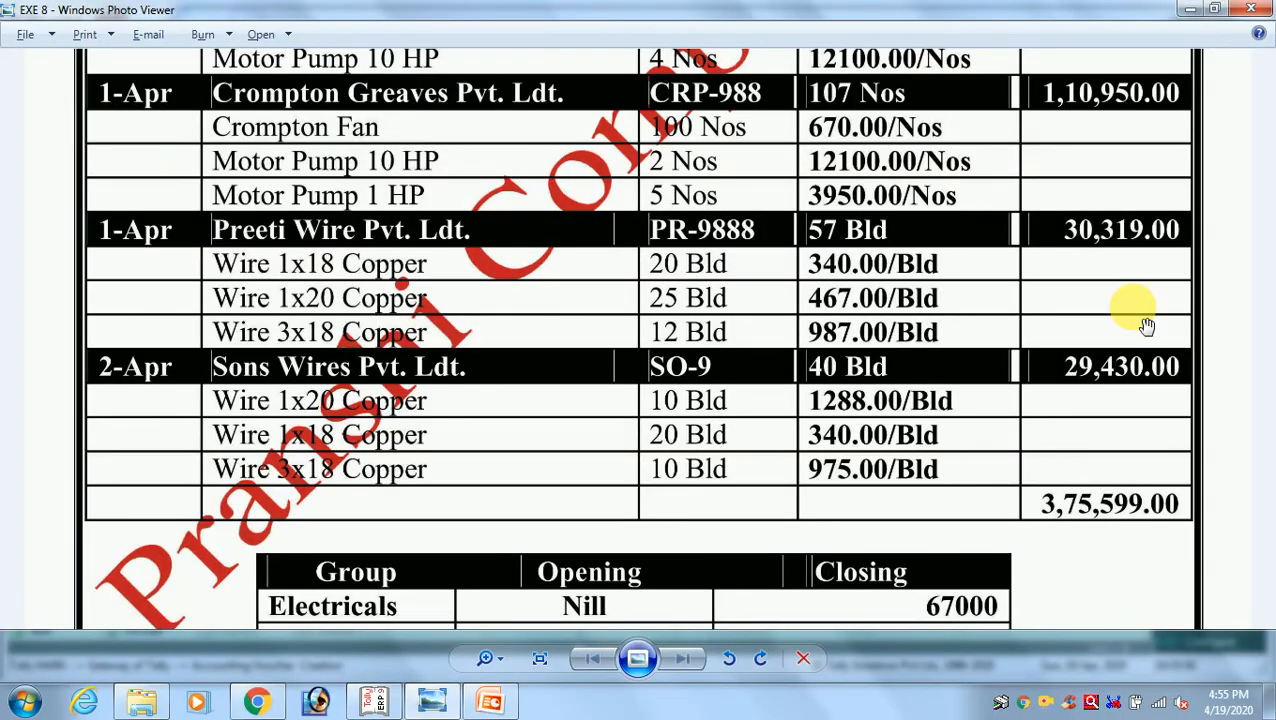
{"action": "key", "text": "alt+Tab"}
{"action": "key", "text": "Return"}
{"action": "key", "text": "Return"}
{"action": "key", "text": "Return"}
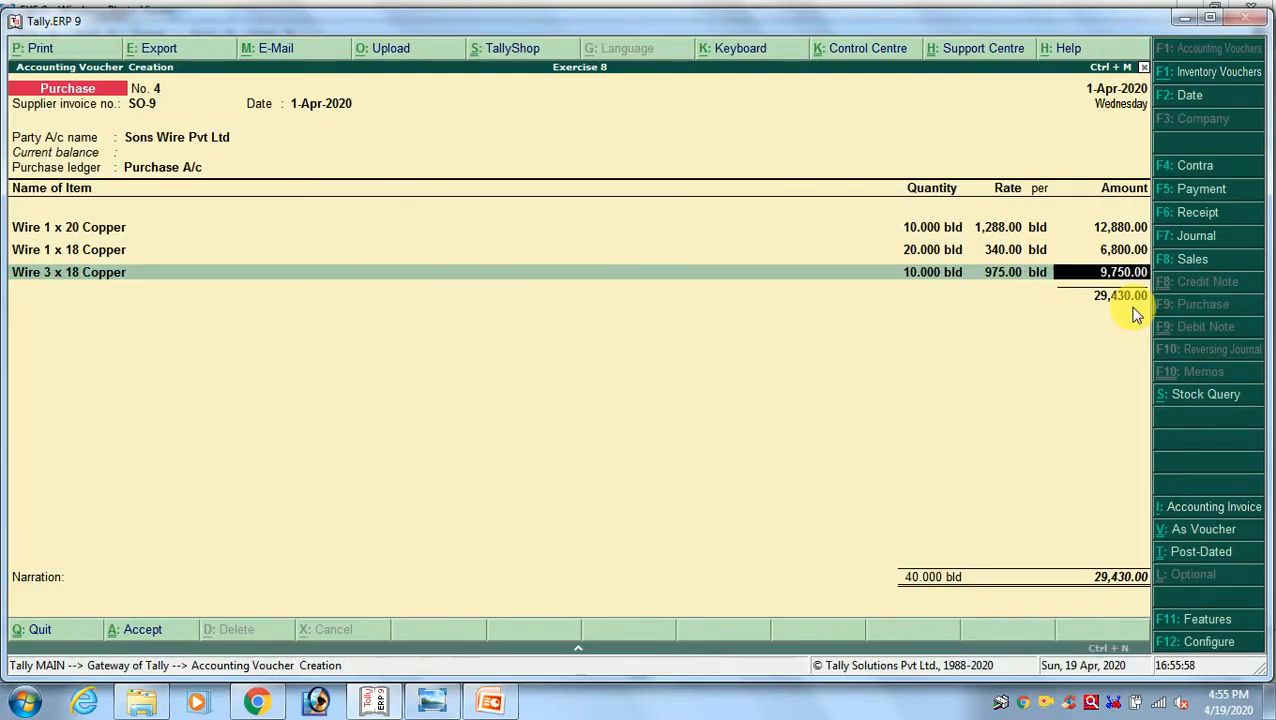
{"action": "key", "text": "Return"}
{"action": "key", "text": "Return"}
{"action": "key", "text": "Return"}
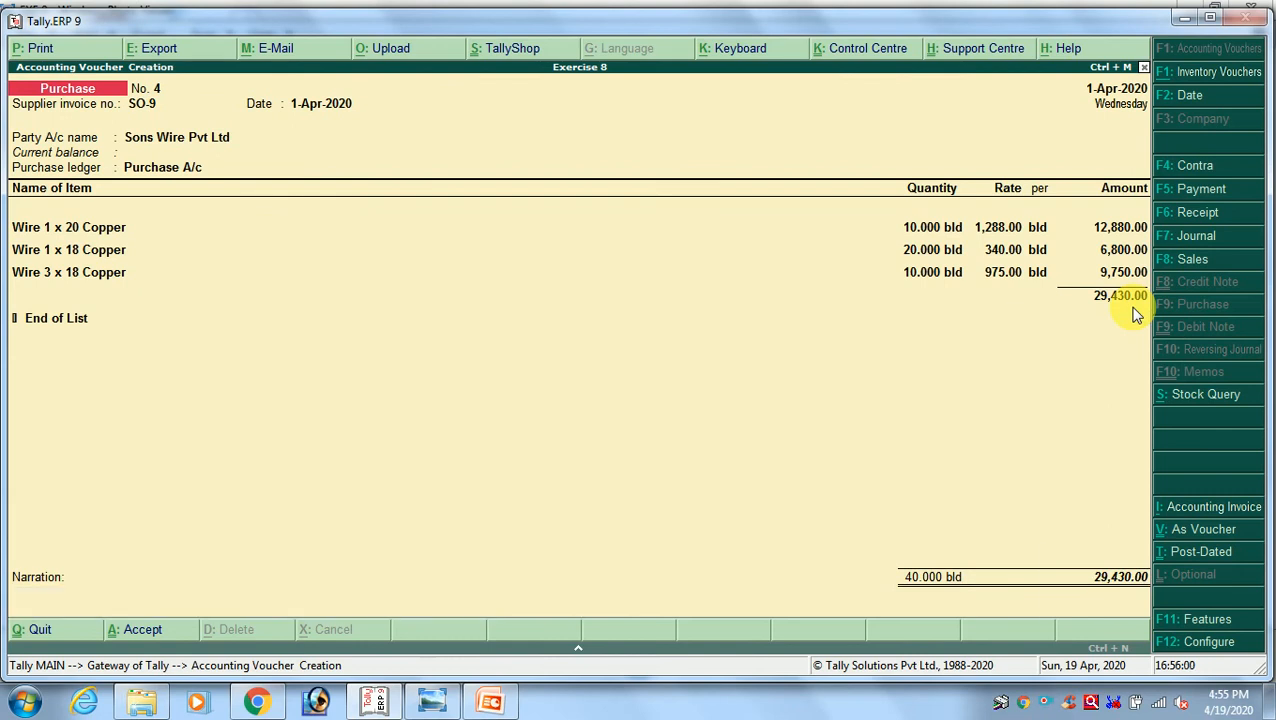
{"action": "key", "text": "Return"}
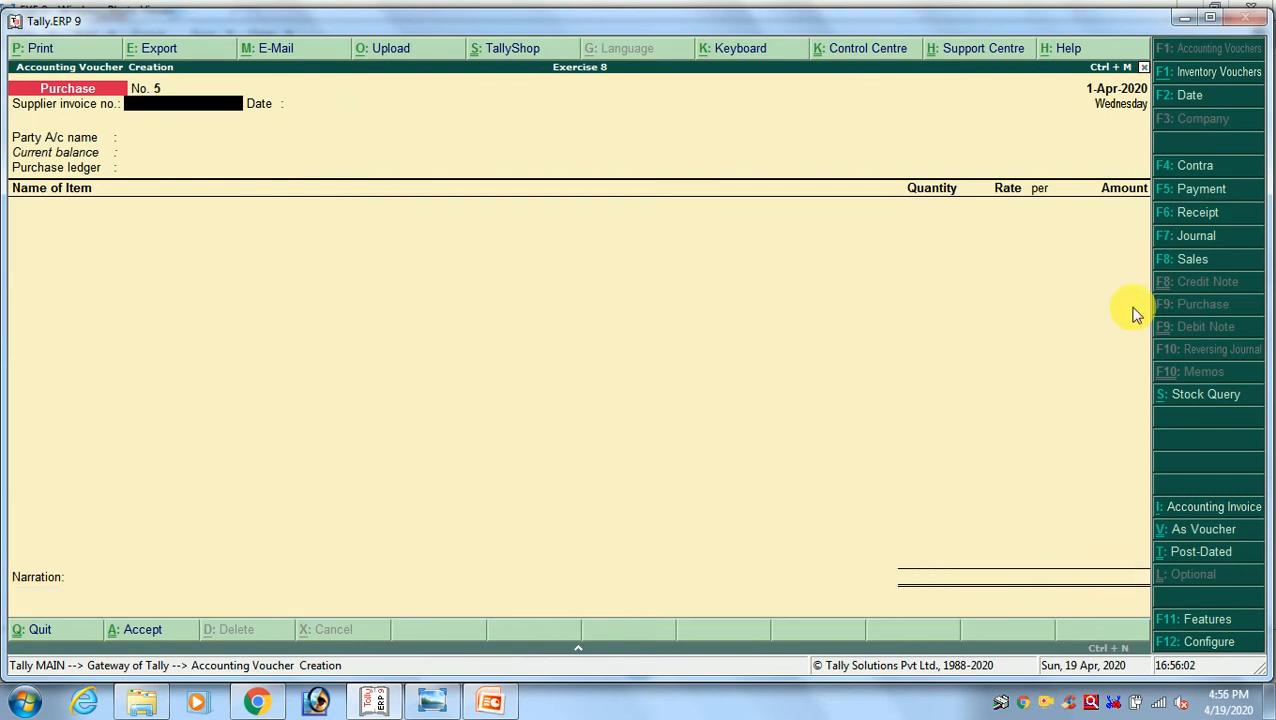
Leave voucher entry, review the stock list and group closing values in the exercise image, and open the Stock Summary report
{"action": "key", "text": "Escape"}
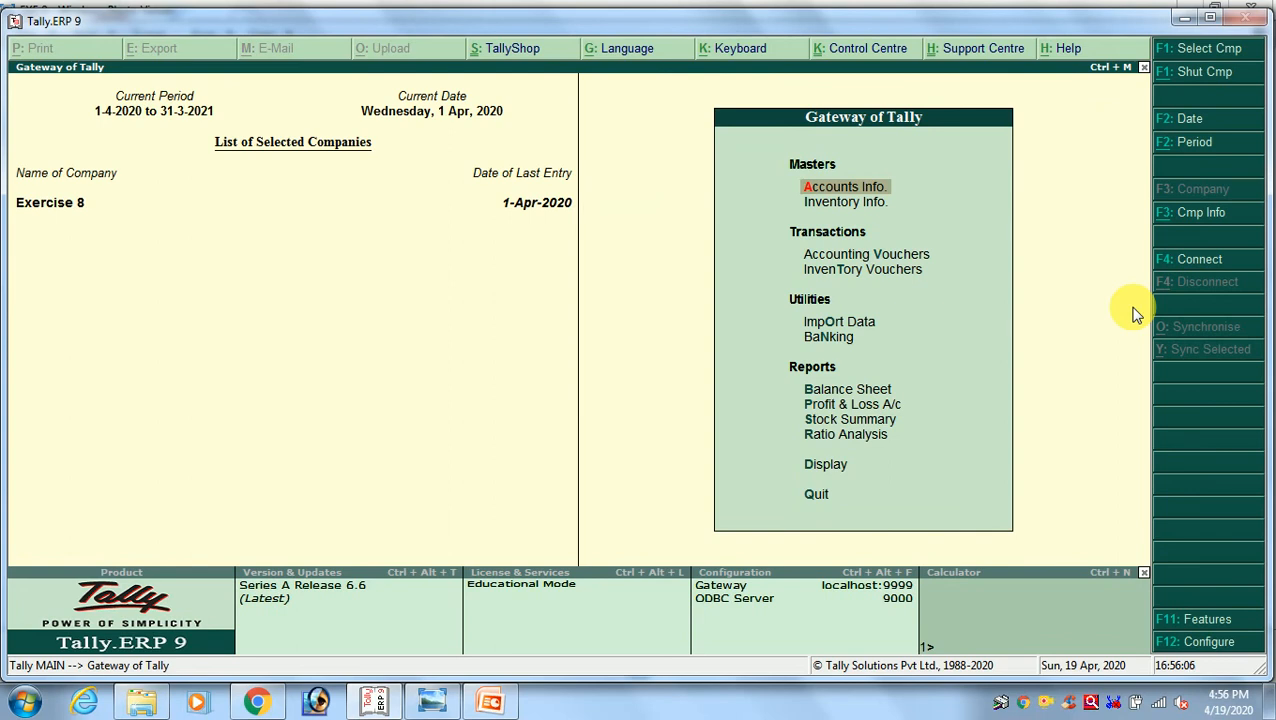
{"action": "key", "text": "Down"}
{"action": "key", "text": "Down"}
{"action": "key", "text": "Down"}
{"action": "key", "text": "Down"}
{"action": "key", "text": "Down"}
{"action": "key", "text": "Down"}
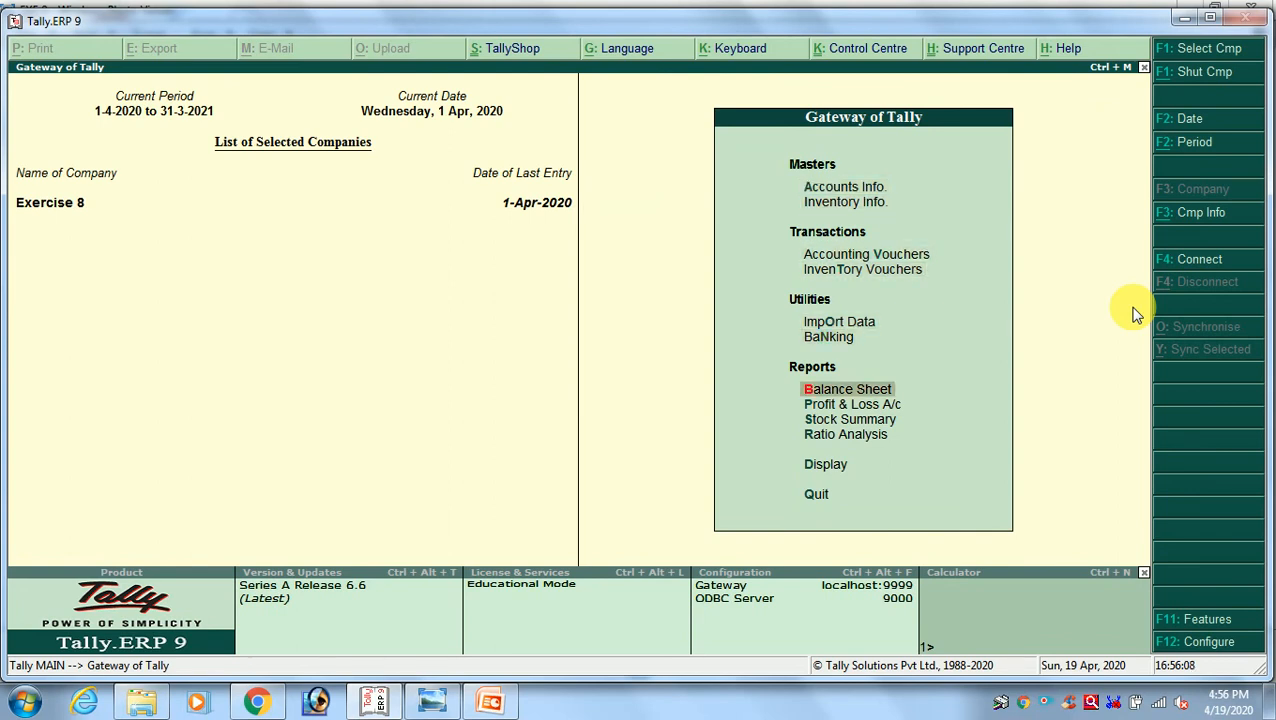
{"action": "key", "text": "Down"}
{"action": "key", "text": "Down"}
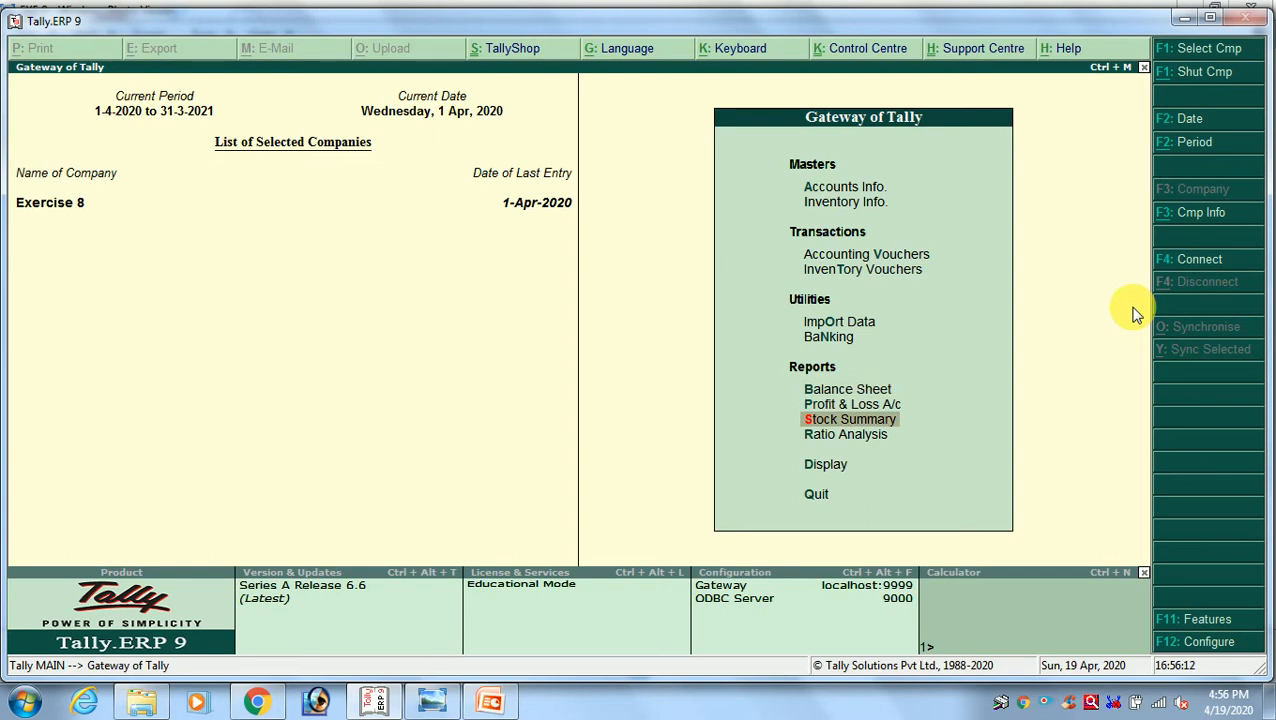
{"action": "key", "text": "alt+Tab"}
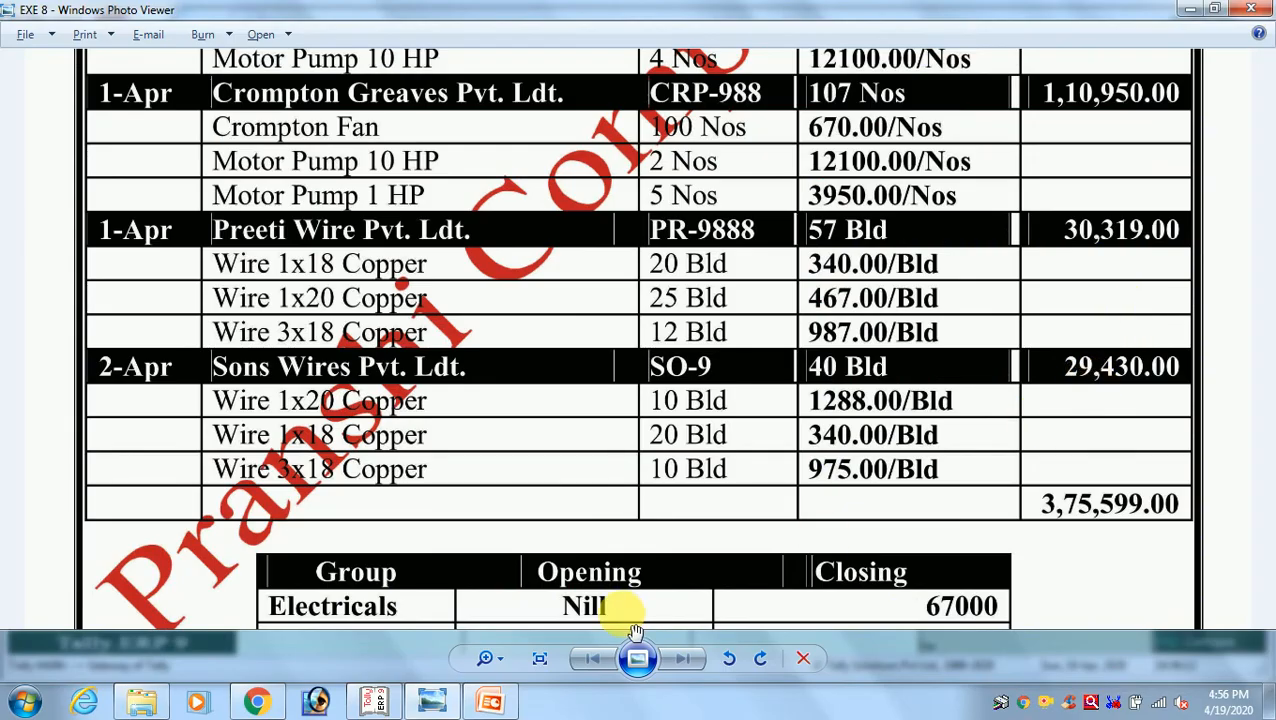
{"action": "left_click_drag", "start_coordinate": [619, 592], "coordinate": [610, 343]}
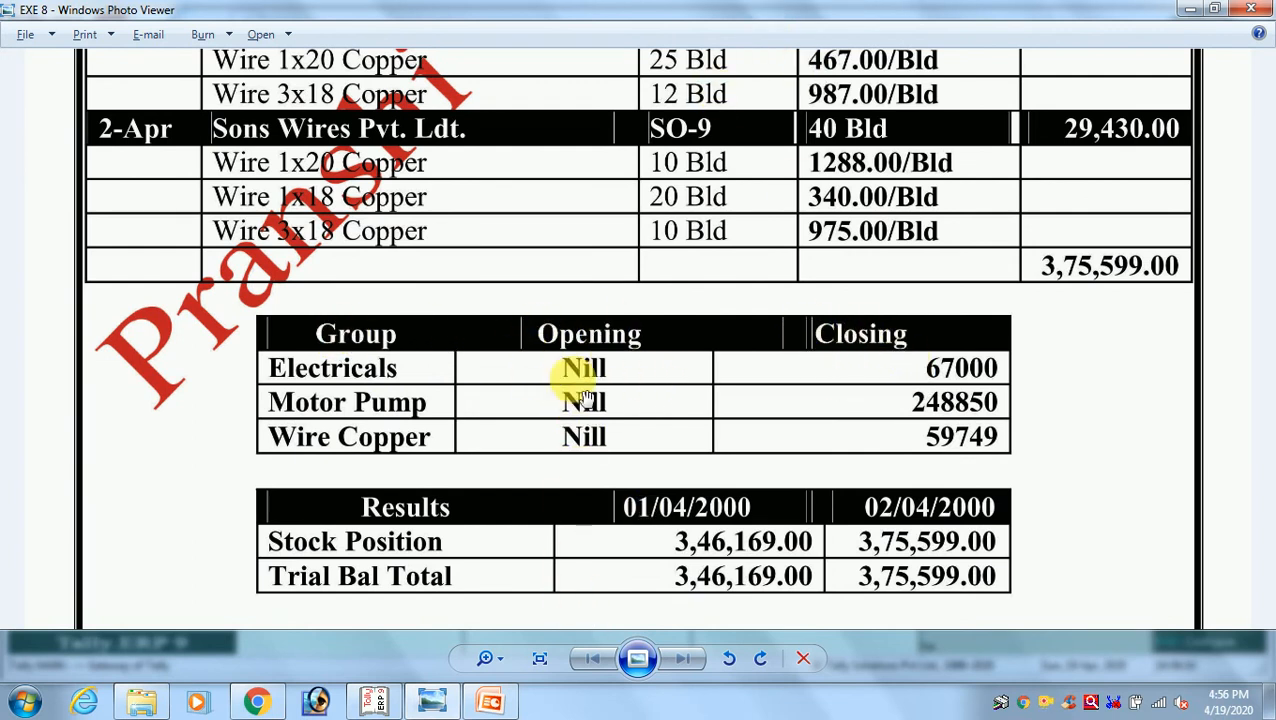
{"action": "left_click_drag", "start_coordinate": [645, 183], "coordinate": [723, 700]}
{"action": "left_click_drag", "start_coordinate": [748, 232], "coordinate": [742, 700]}
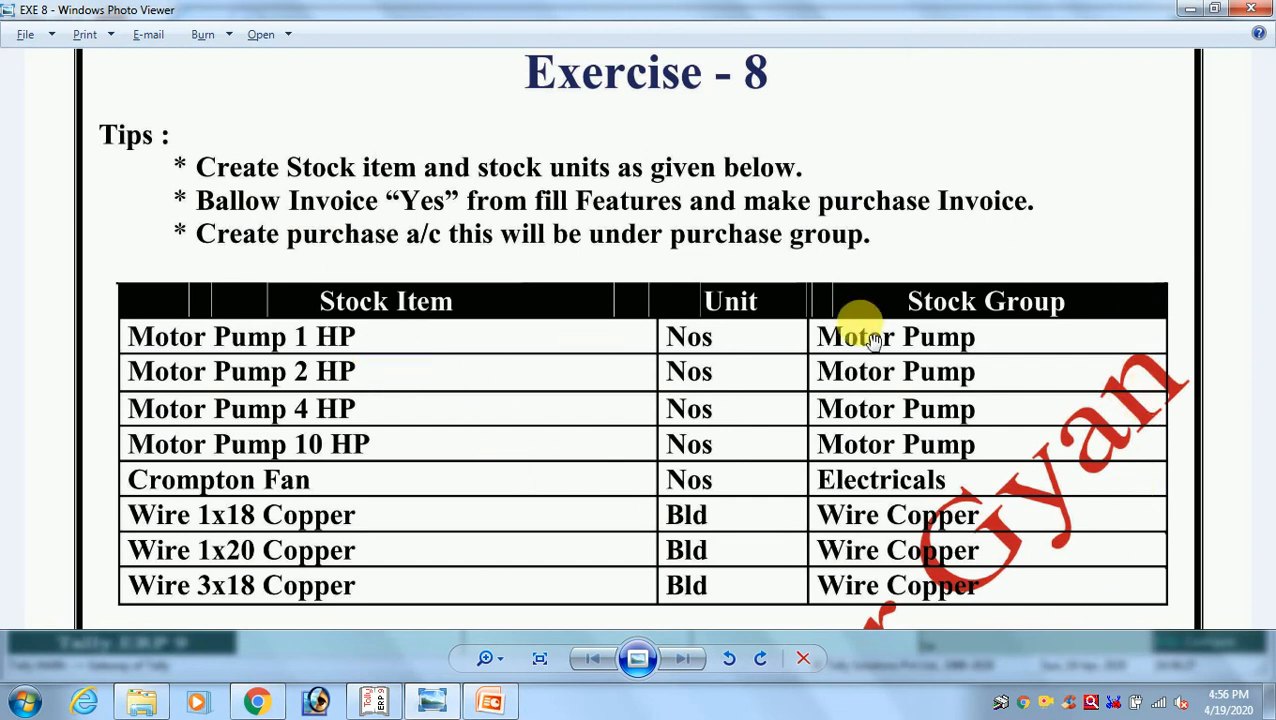
{"action": "scroll", "coordinate": [792, 487], "scroll_direction": "down", "scroll_amount": 10}
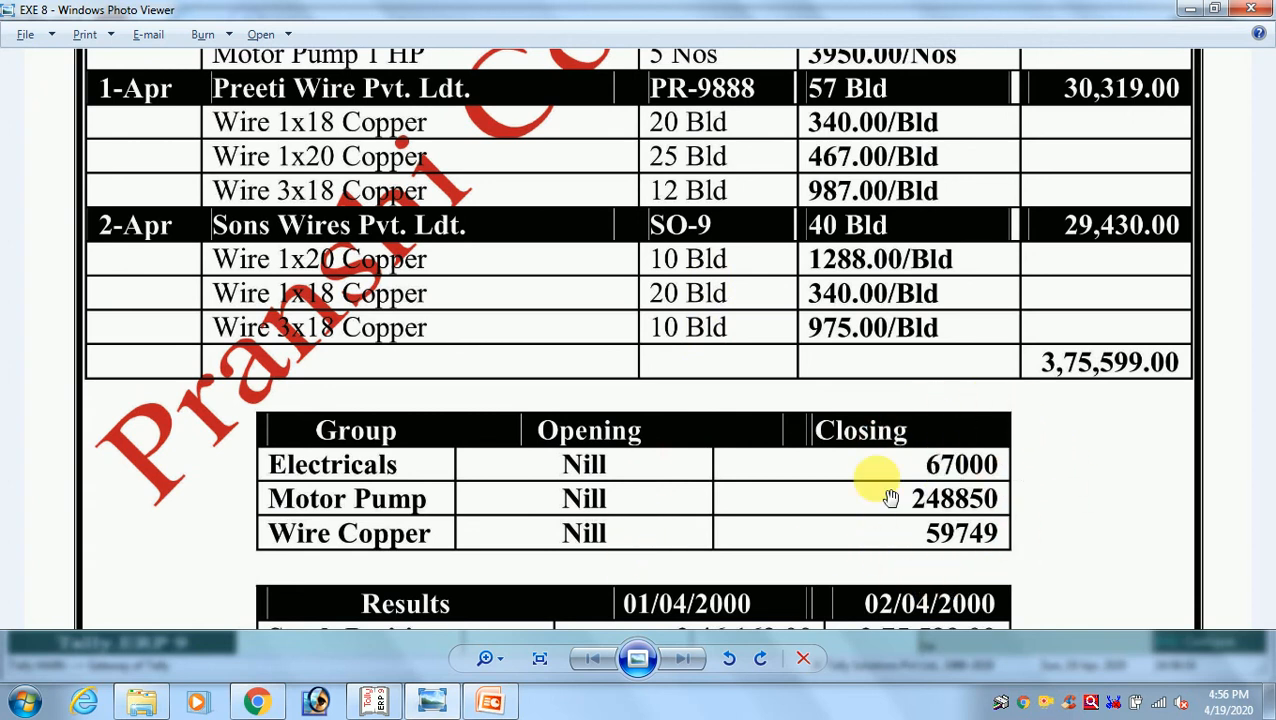
{"action": "key", "text": "alt+Tab"}
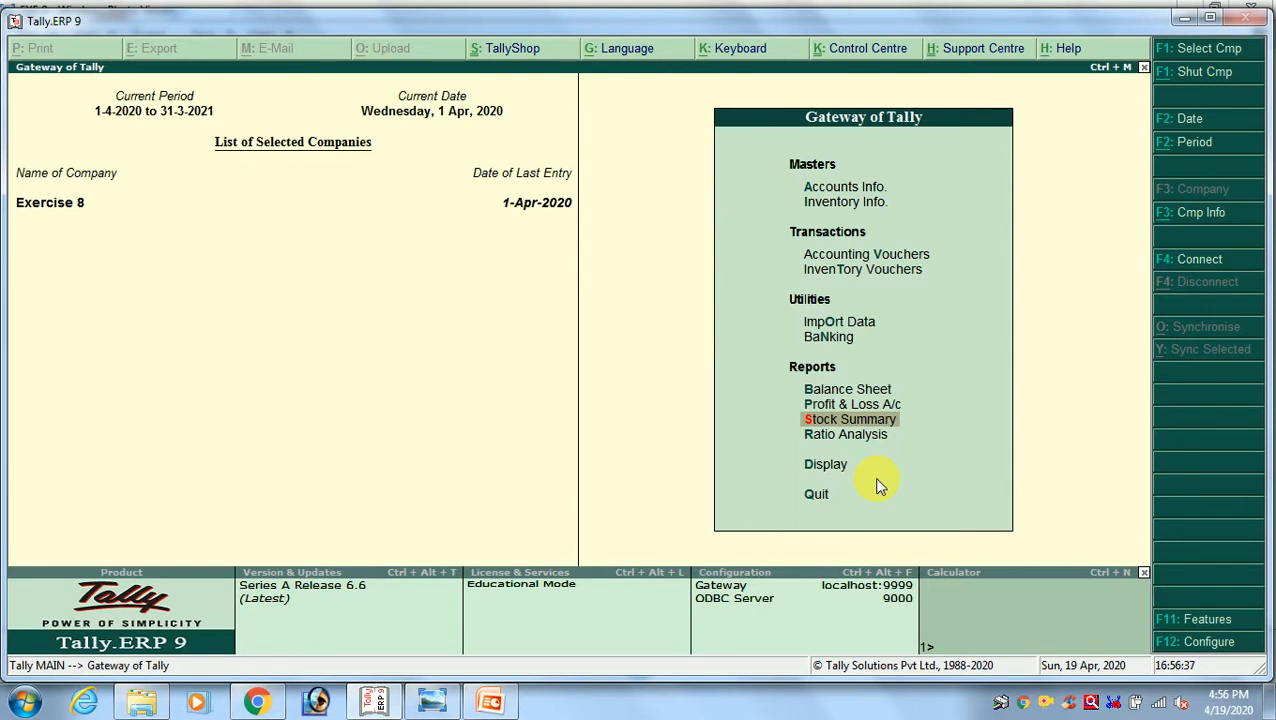
{"action": "key", "text": "Return"}
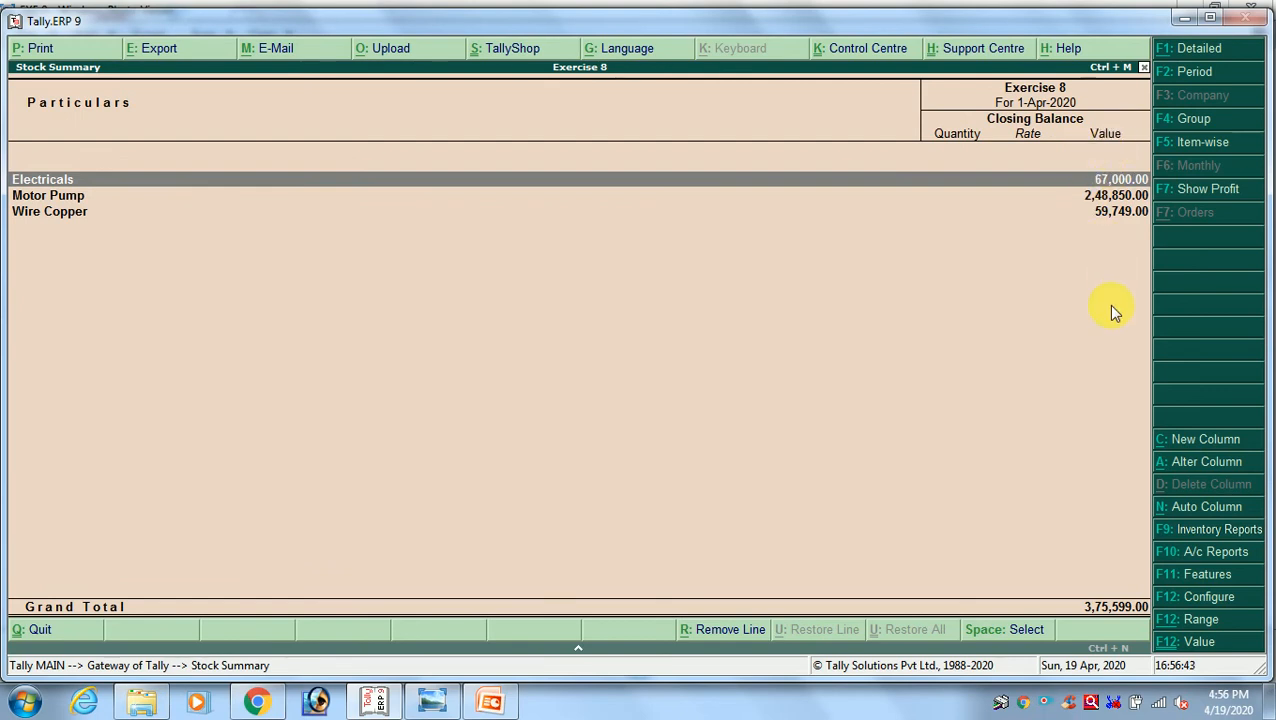
Configure the Stock Summary to show the opening balance
{"action": "key", "text": "F12"}
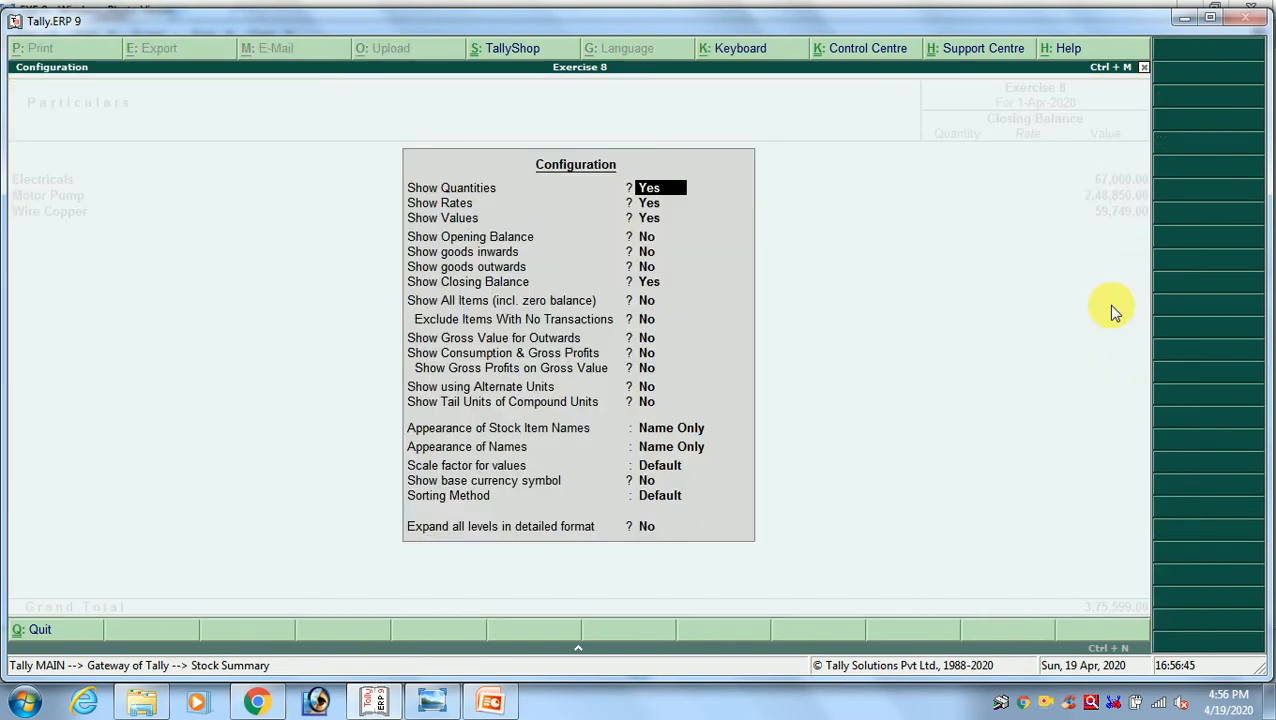
{"action": "key", "text": "Return"}
{"action": "key", "text": "Return"}
{"action": "key", "text": "Return"}
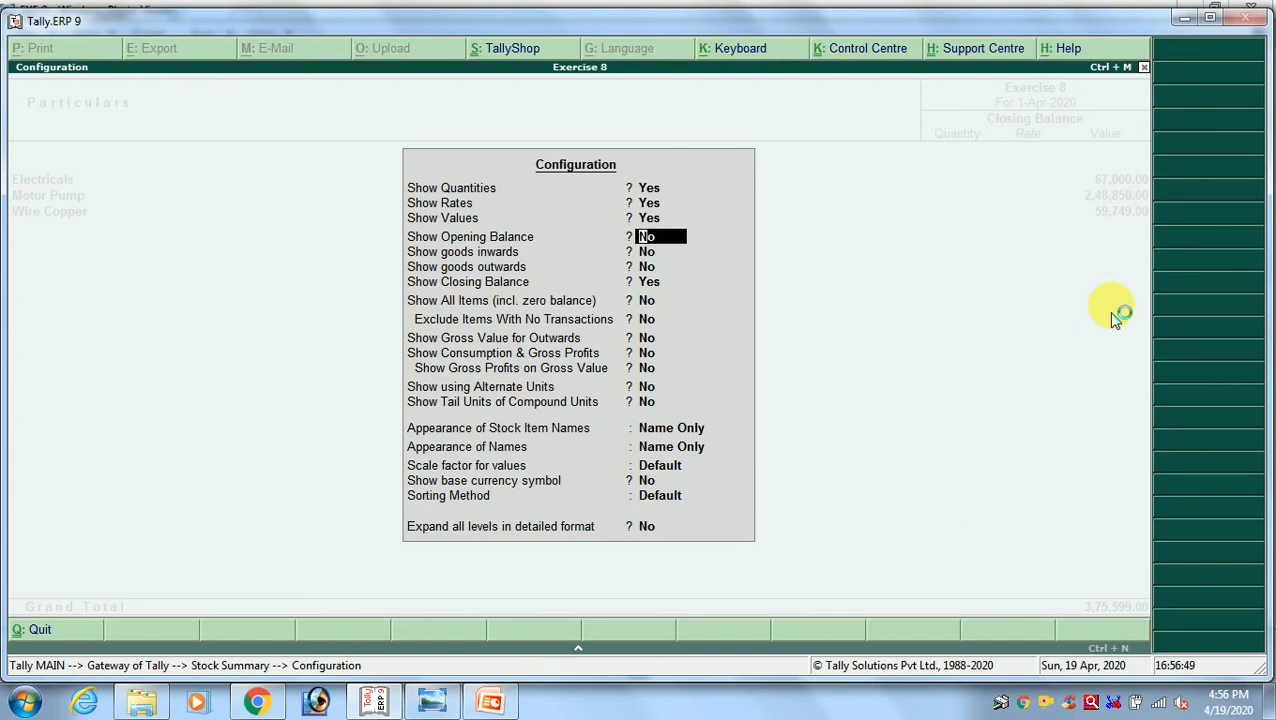
{"action": "type", "text": "y"}
{"action": "key", "text": "Return"}
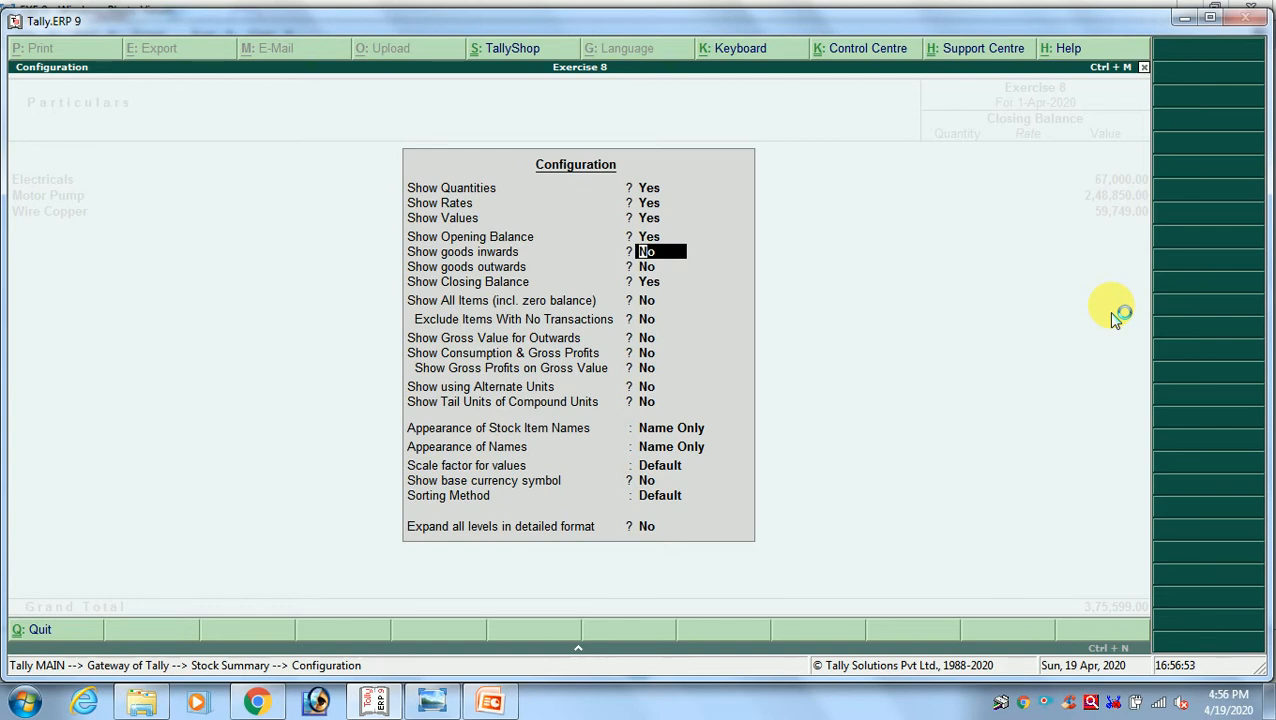
{"action": "key", "text": "ctrl+a"}
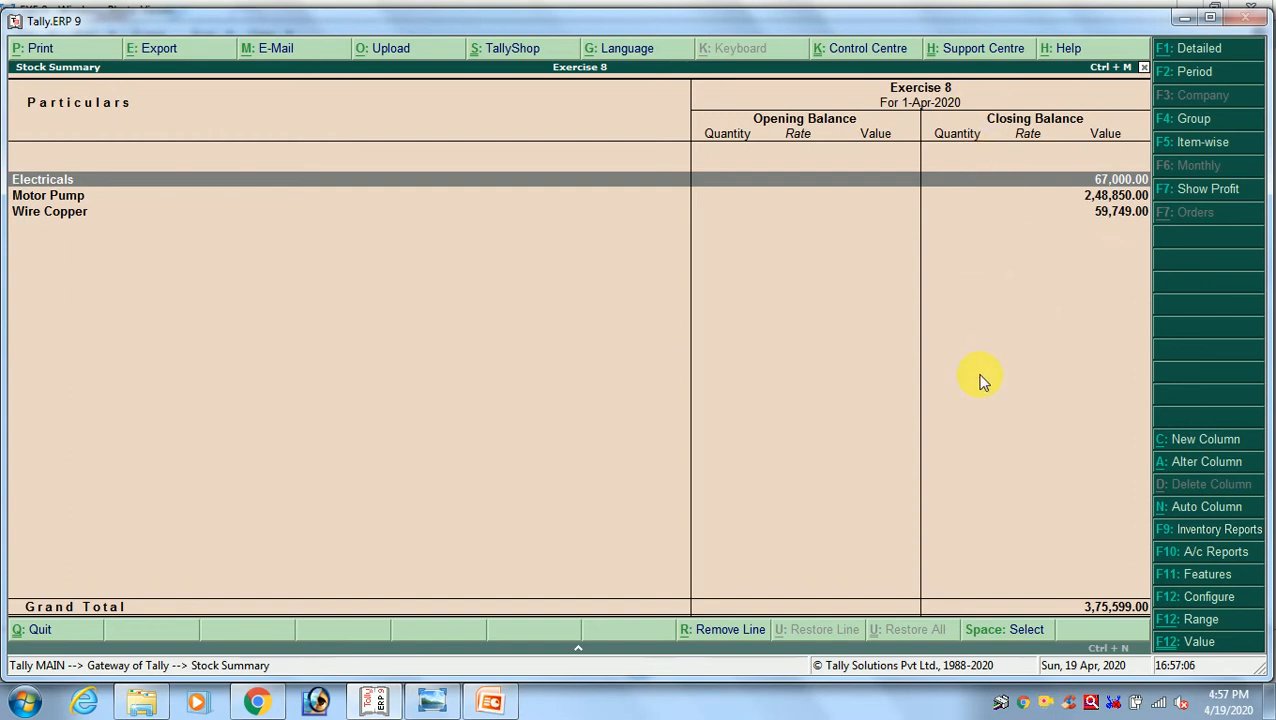
Configure the Stock Summary to show goods inwards and goods outwards, and compare the group closing values with the exercise image
{"action": "key", "text": "F12"}
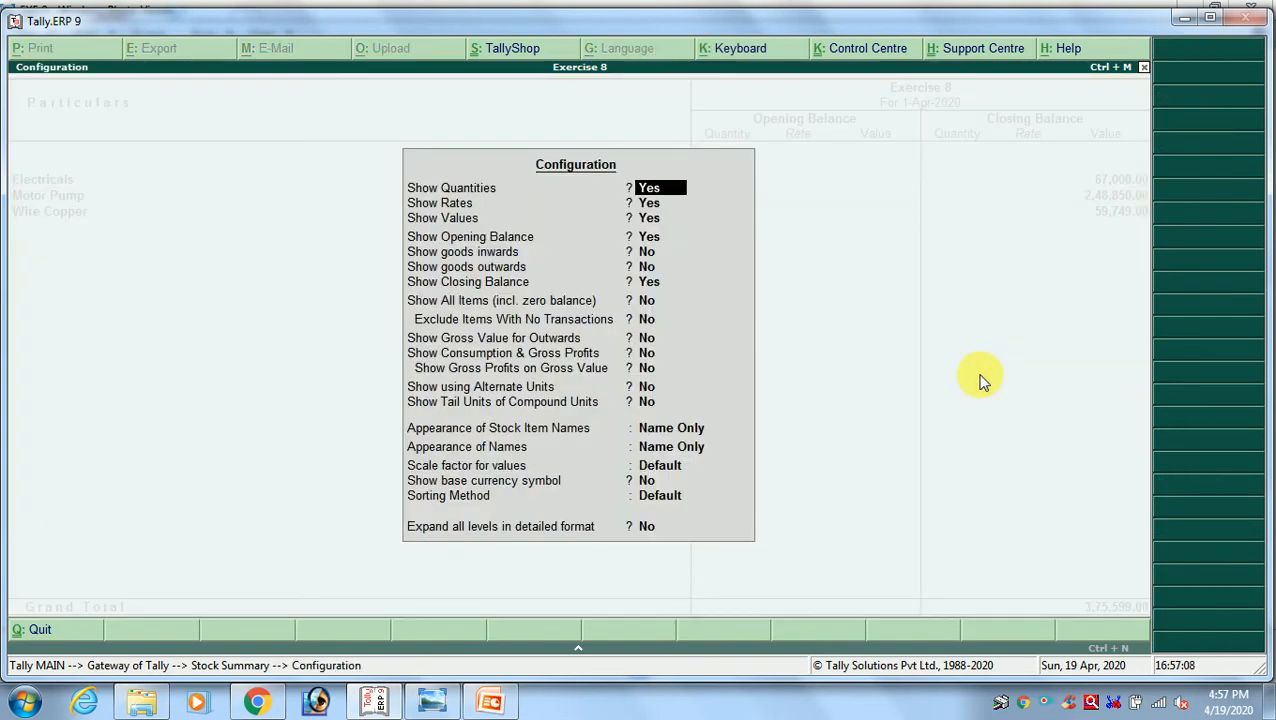
{"action": "key", "text": "Return"}
{"action": "key", "text": "Return"}
{"action": "key", "text": "Return"}
{"action": "key", "text": "Return"}
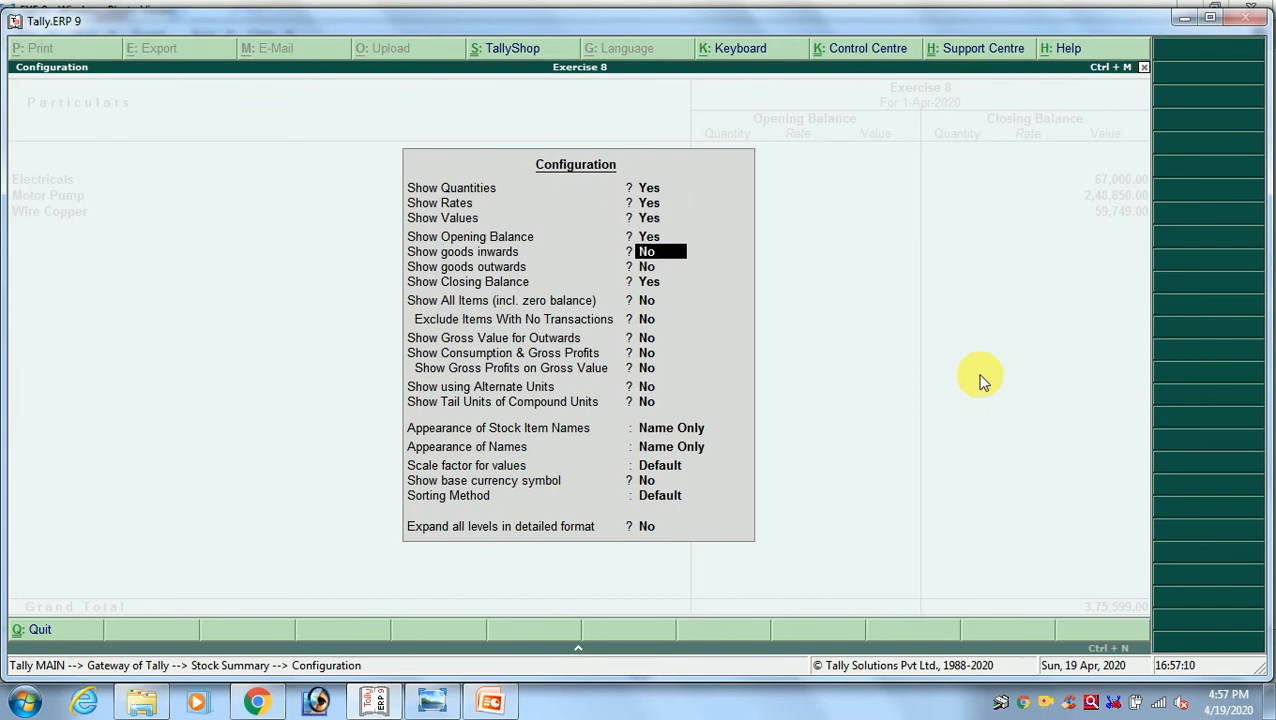
{"action": "type", "text": "y"}
{"action": "key", "text": "Return"}
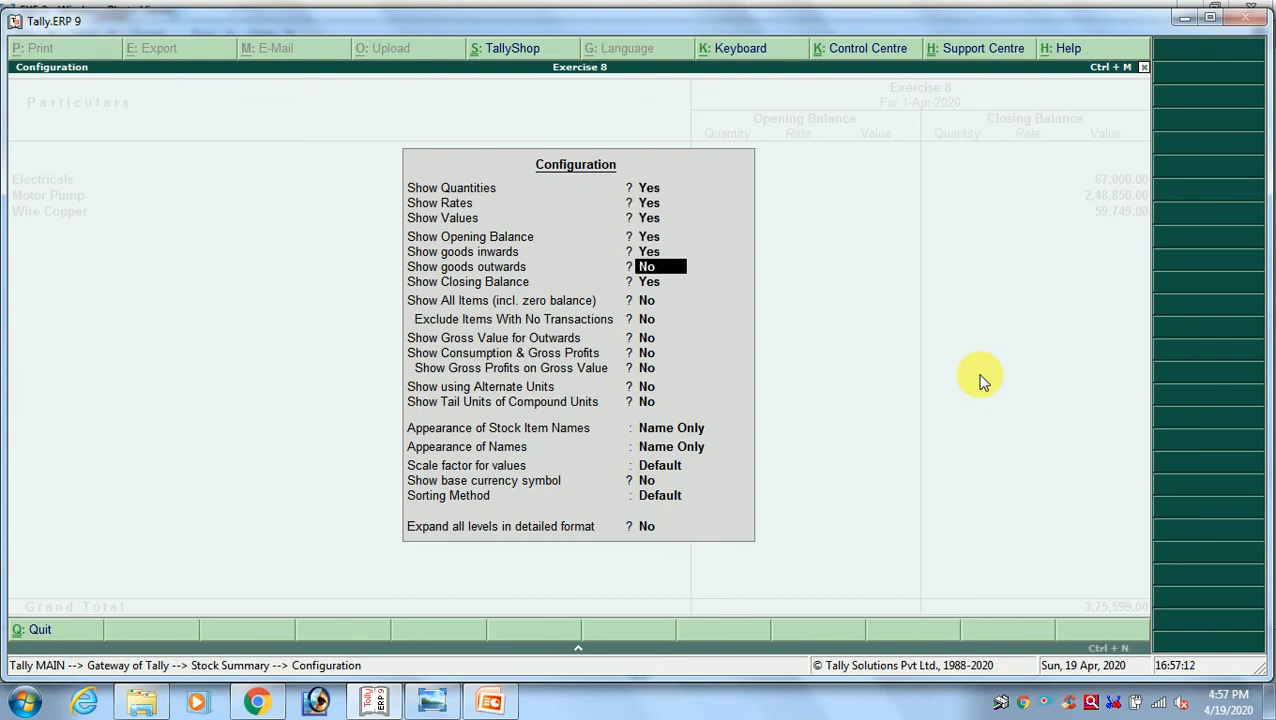
{"action": "type", "text": "y"}
{"action": "key", "text": "Return"}
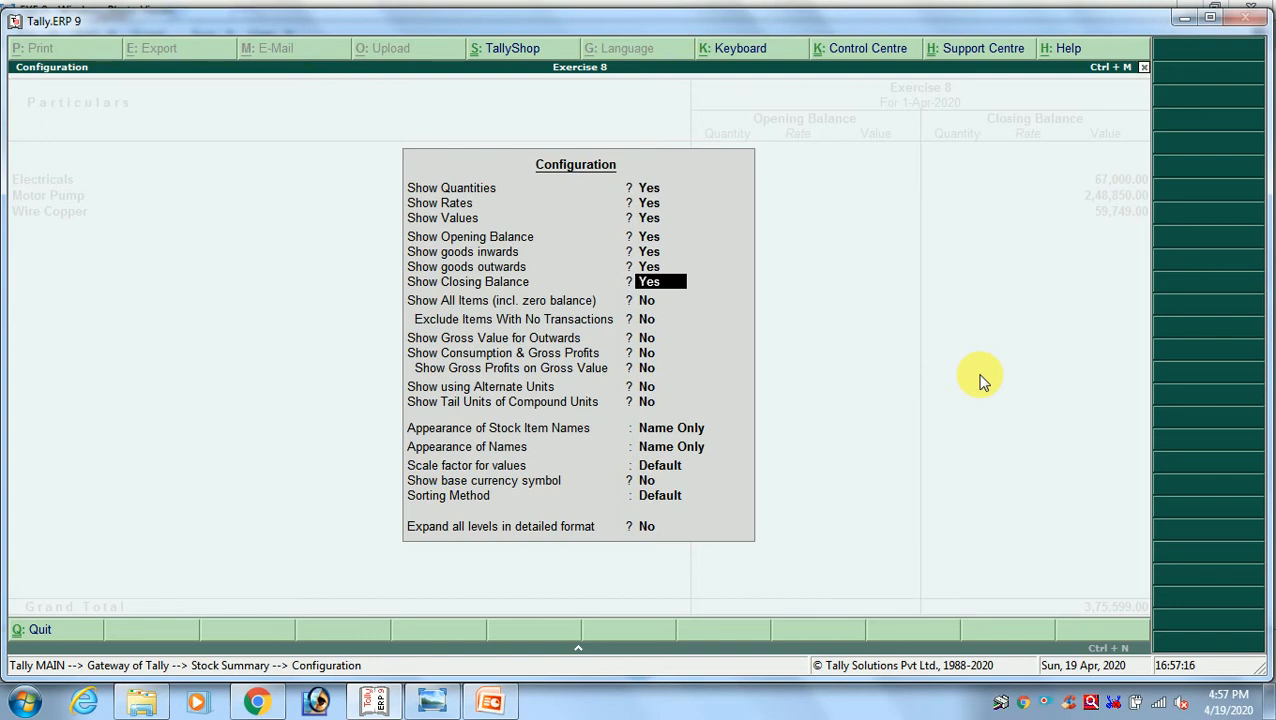
{"action": "key", "text": "ctrl+a"}
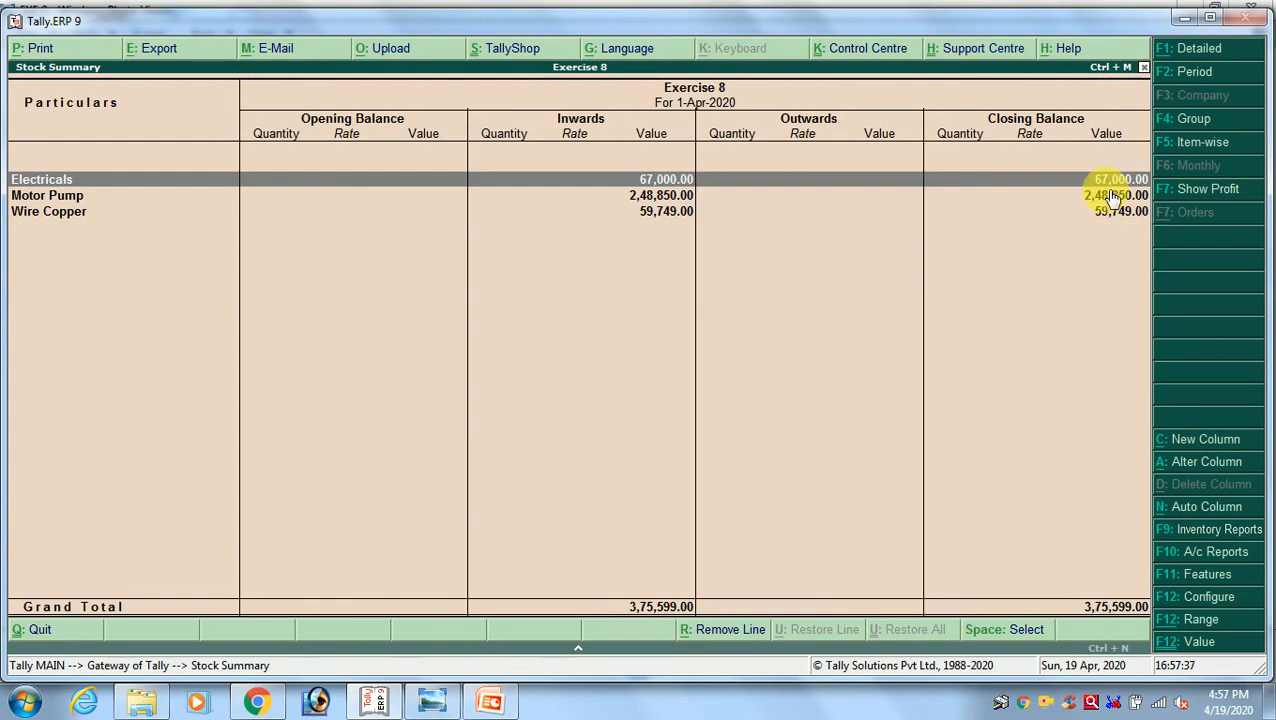
{"action": "key", "text": "alt+Tab"}
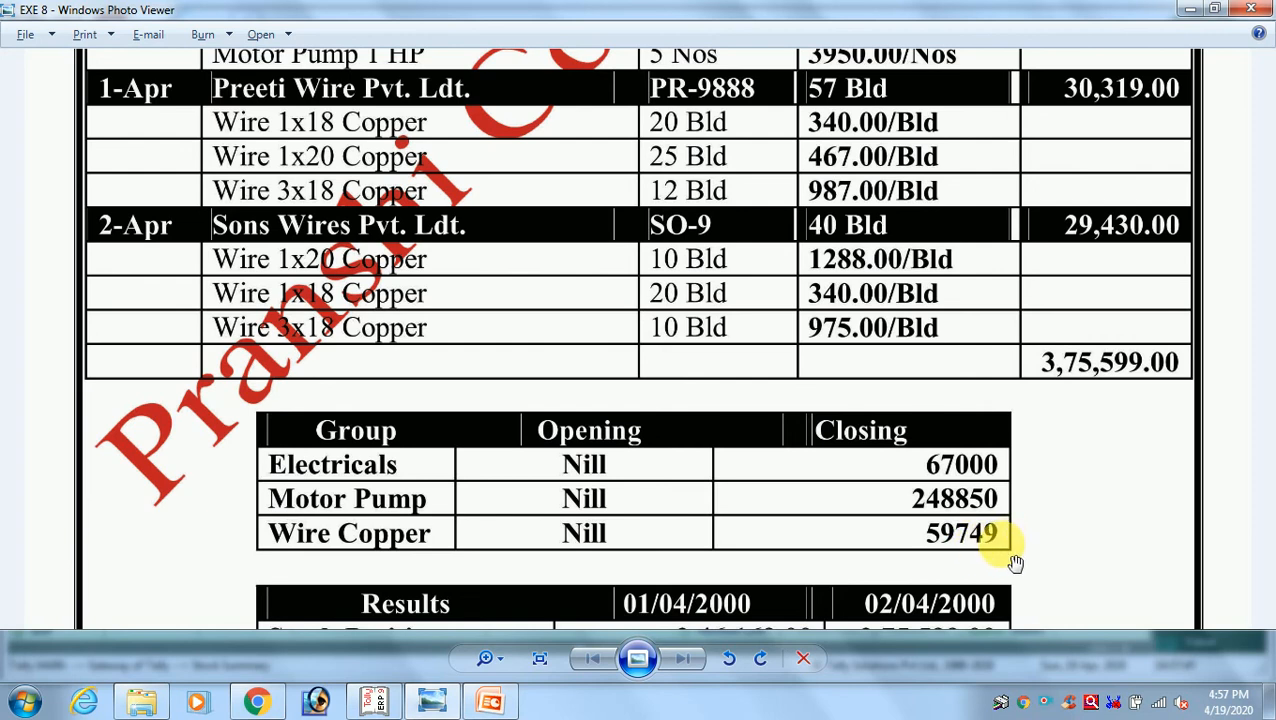
Compare the Stock Summary's group closing values and grand total with the exercise image, and review the image's dated Results table
{"action": "key", "text": "alt+Tab"}
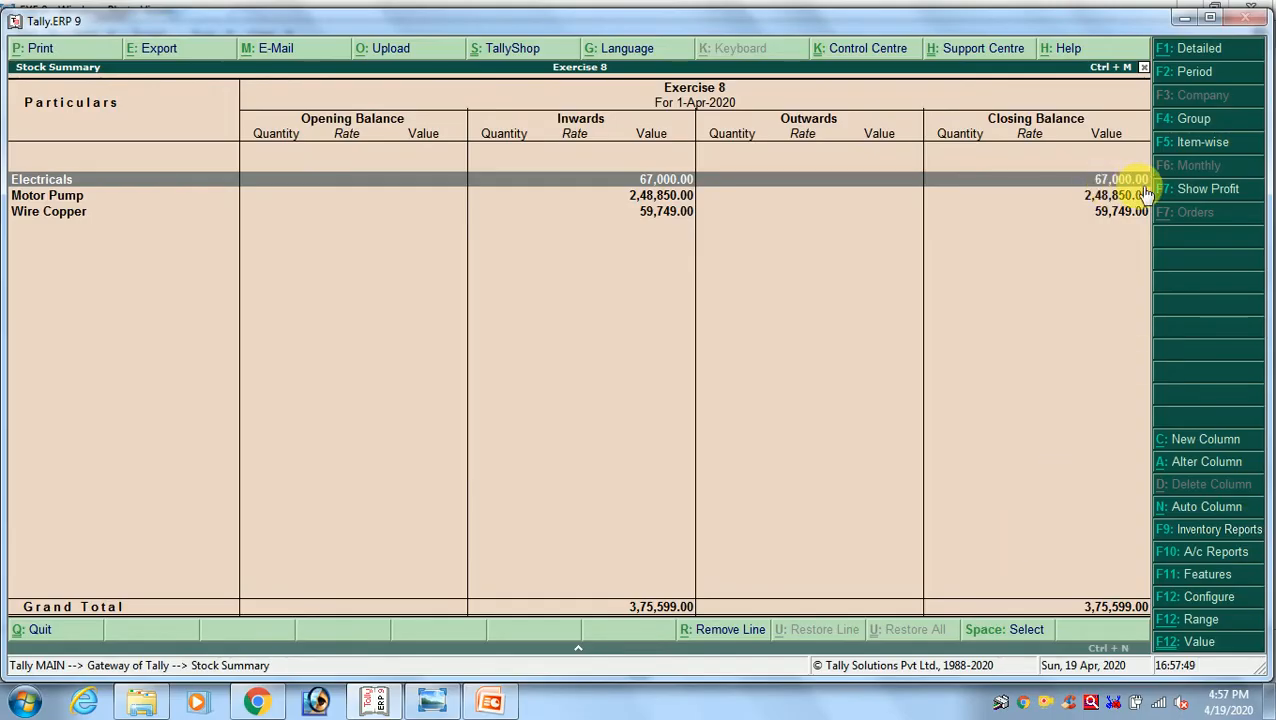
{"action": "key", "text": "alt+Tab"}
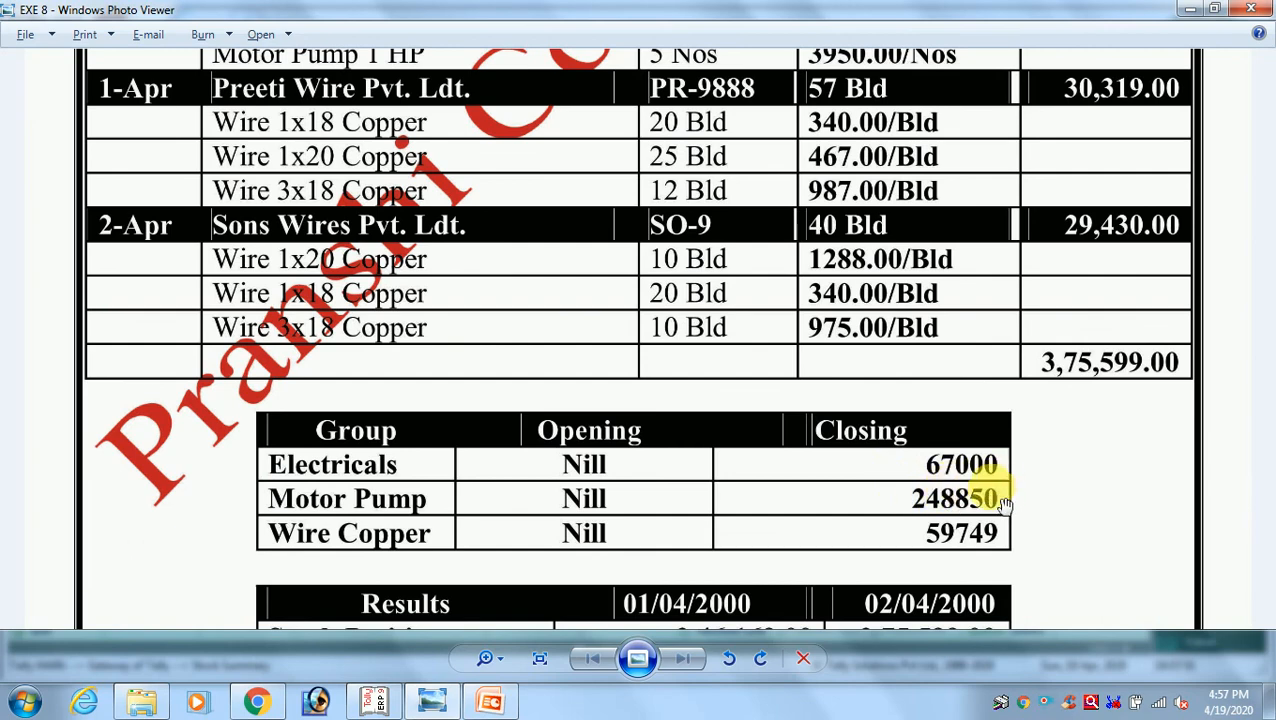
{"action": "key", "text": "alt+Tab"}
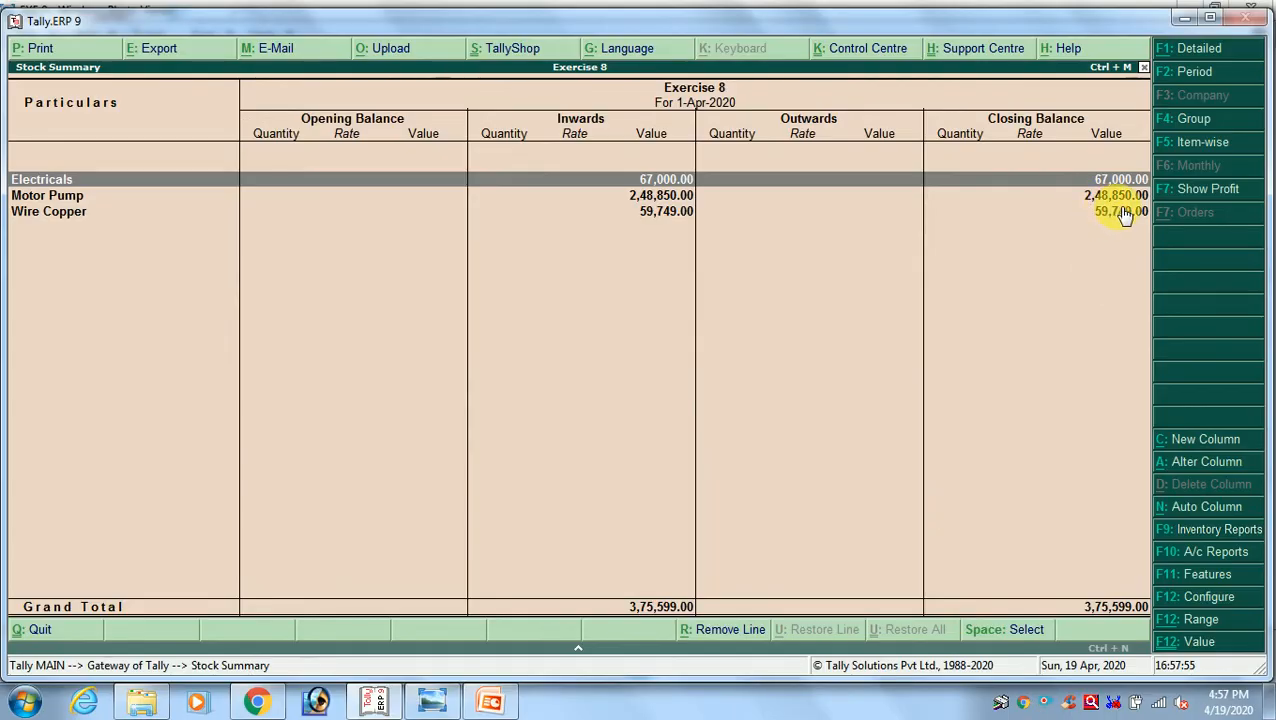
{"action": "key", "text": "alt+Tab"}
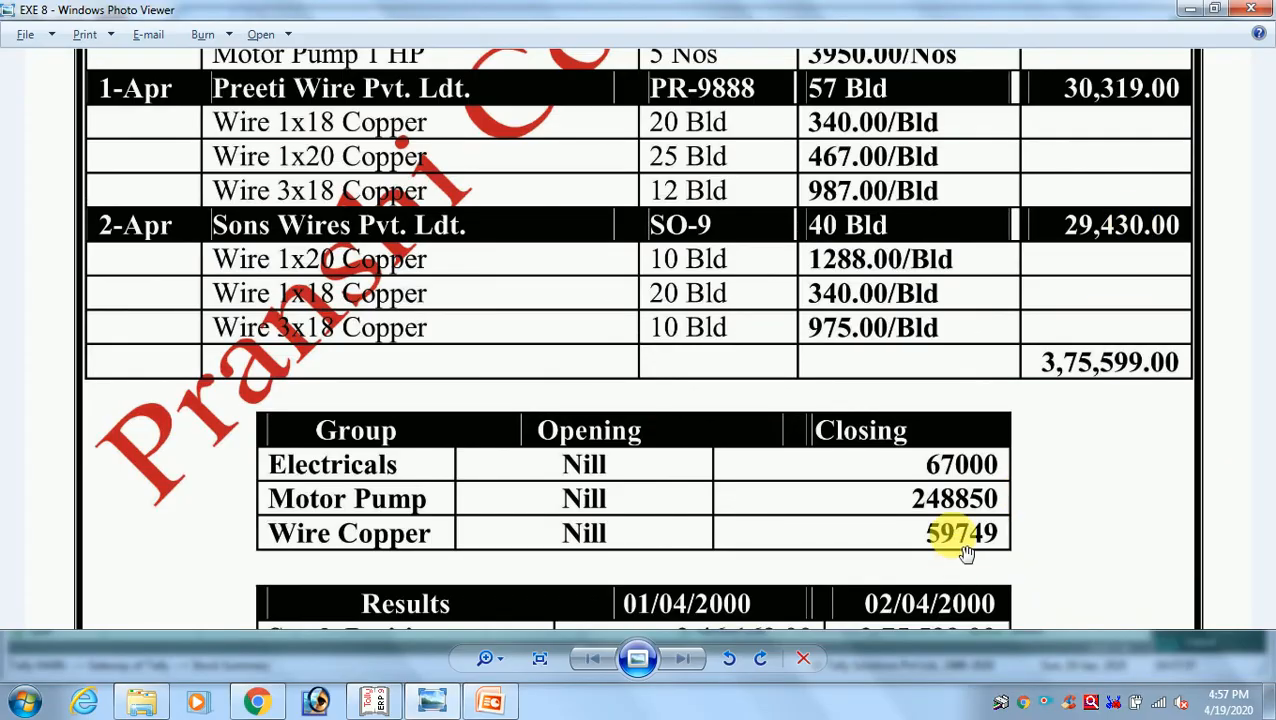
{"action": "key", "text": "alt+Tab"}
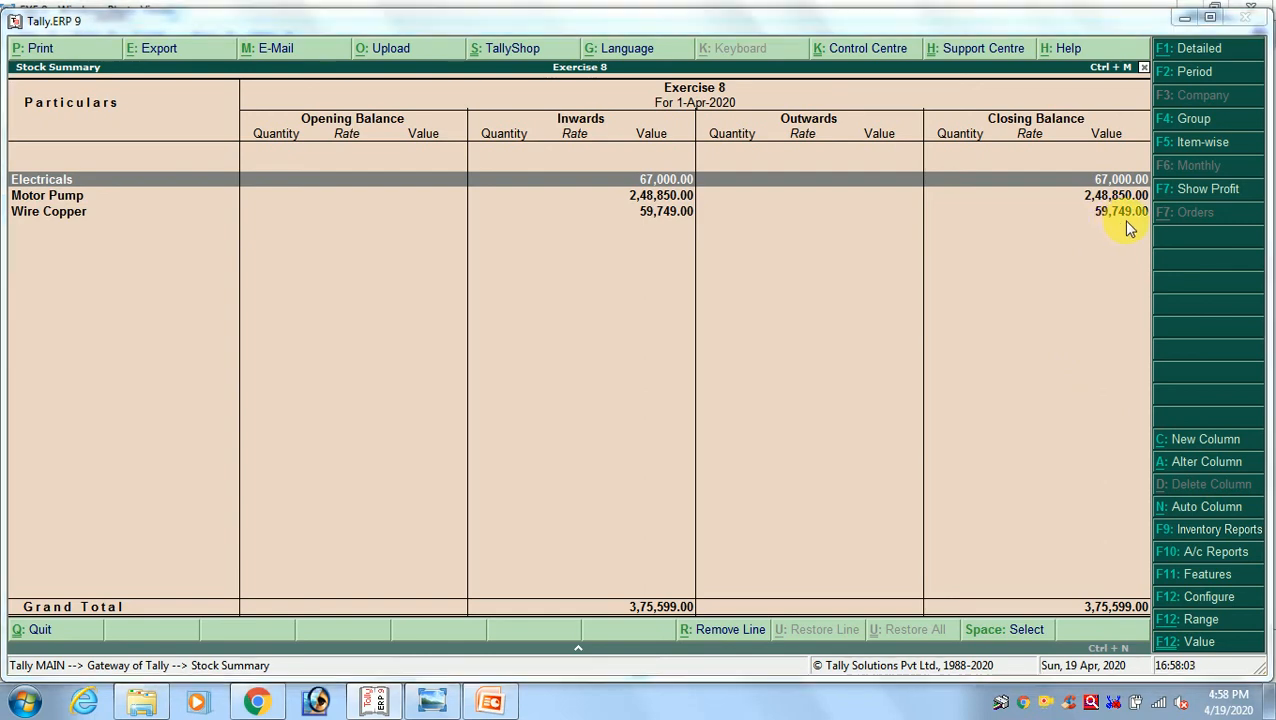
{"action": "key", "text": "alt+Tab"}
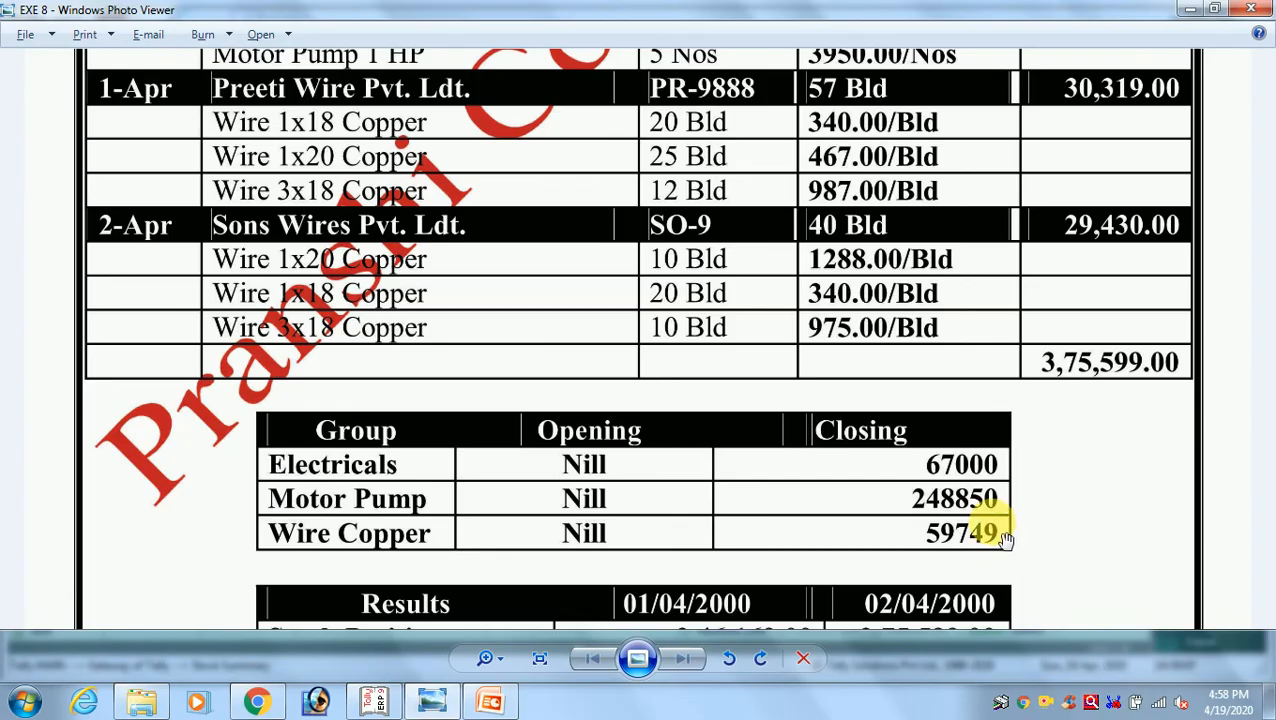
{"action": "key", "text": "alt+Tab"}
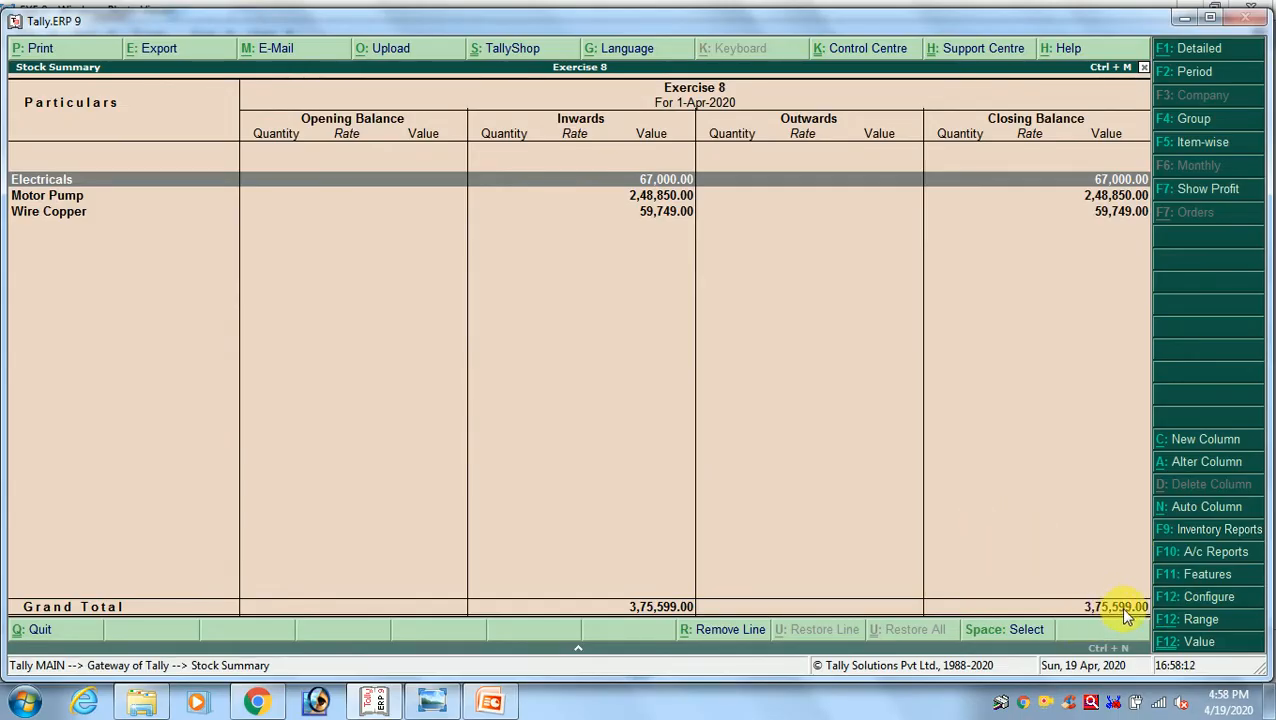
{"action": "key", "text": "alt+Tab"}
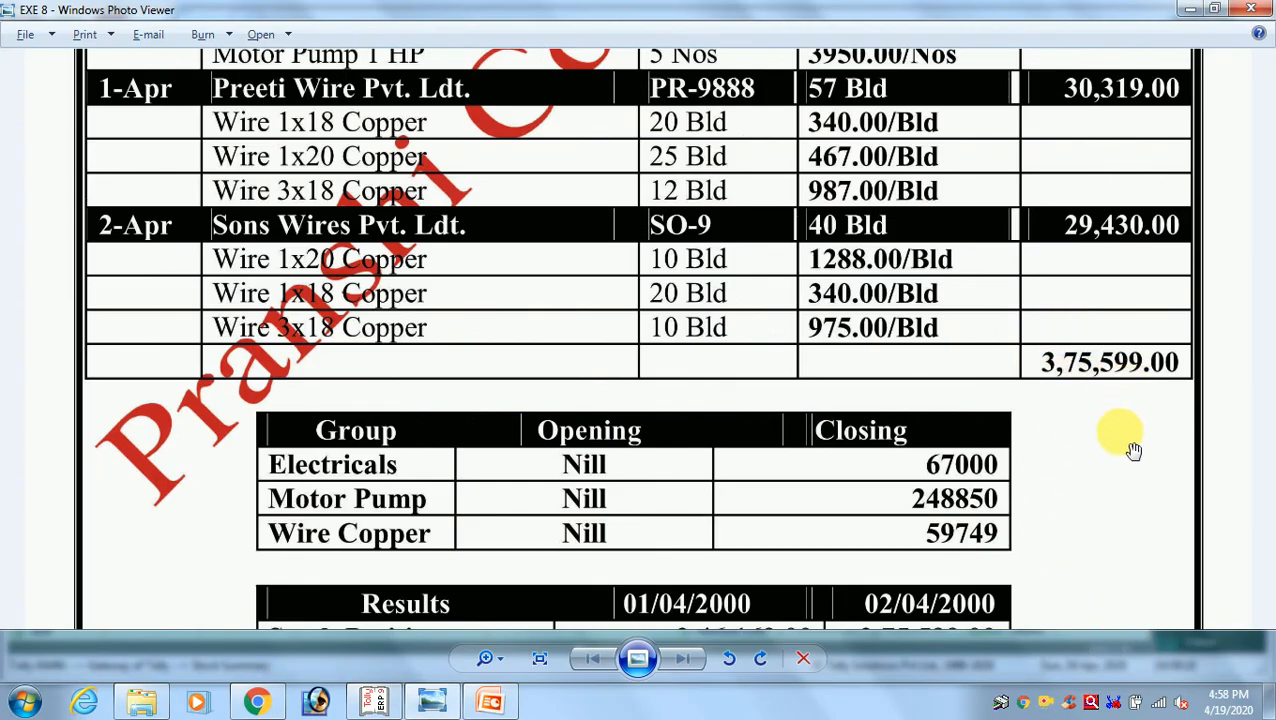
{"action": "left_click_drag", "start_coordinate": [1133, 450], "coordinate": [1108, 228]}
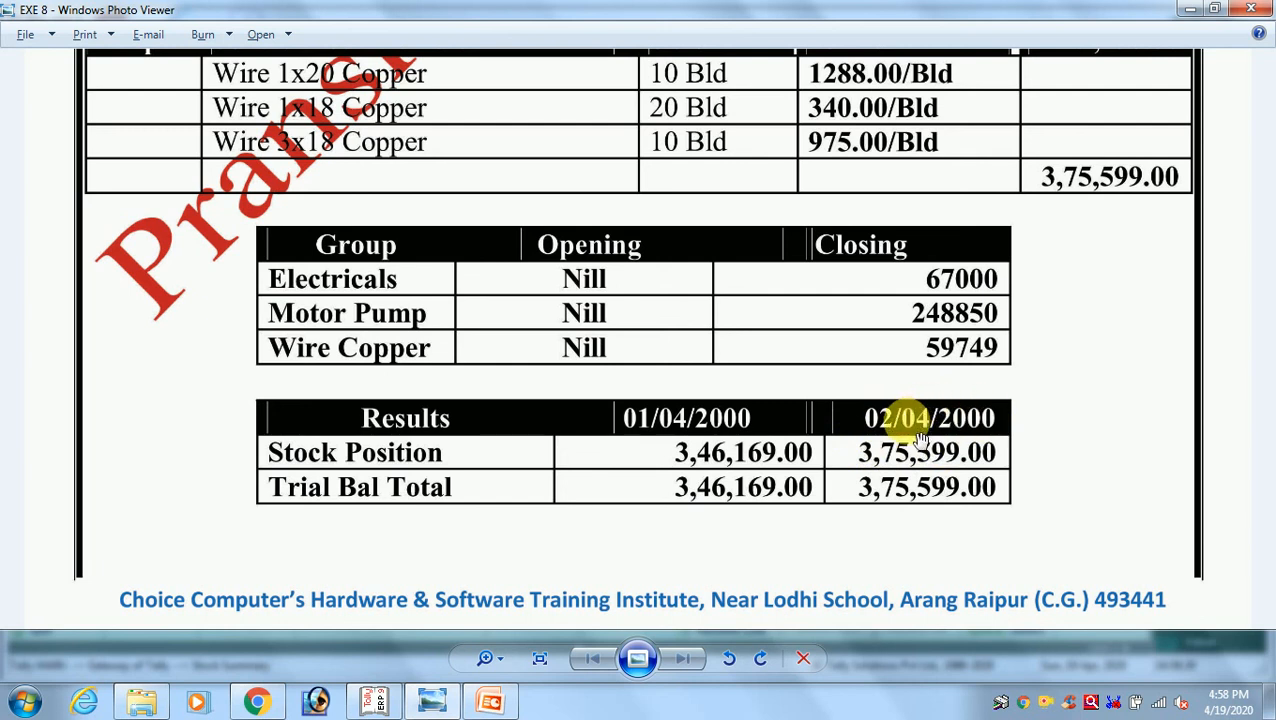
{"action": "key", "text": "alt+F4"}
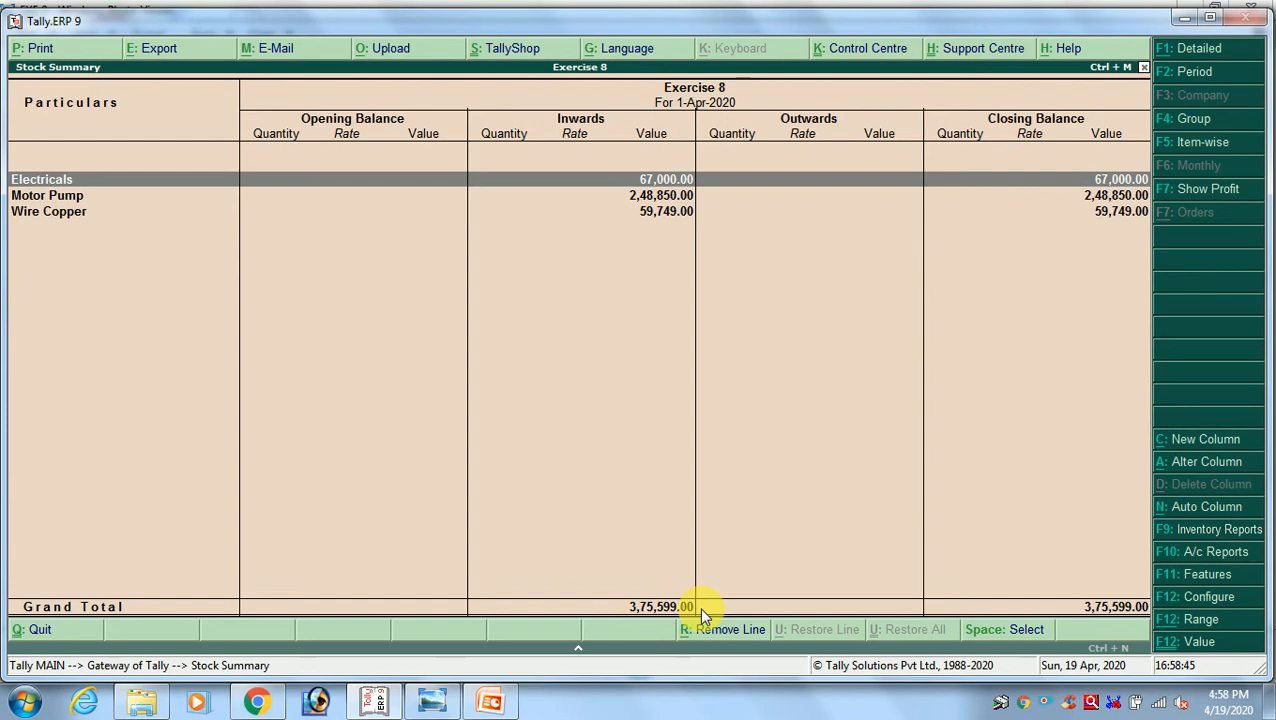
Leave the Stock Summary and reopen it from the Gateway of Tally
{"action": "key", "text": "Escape"}
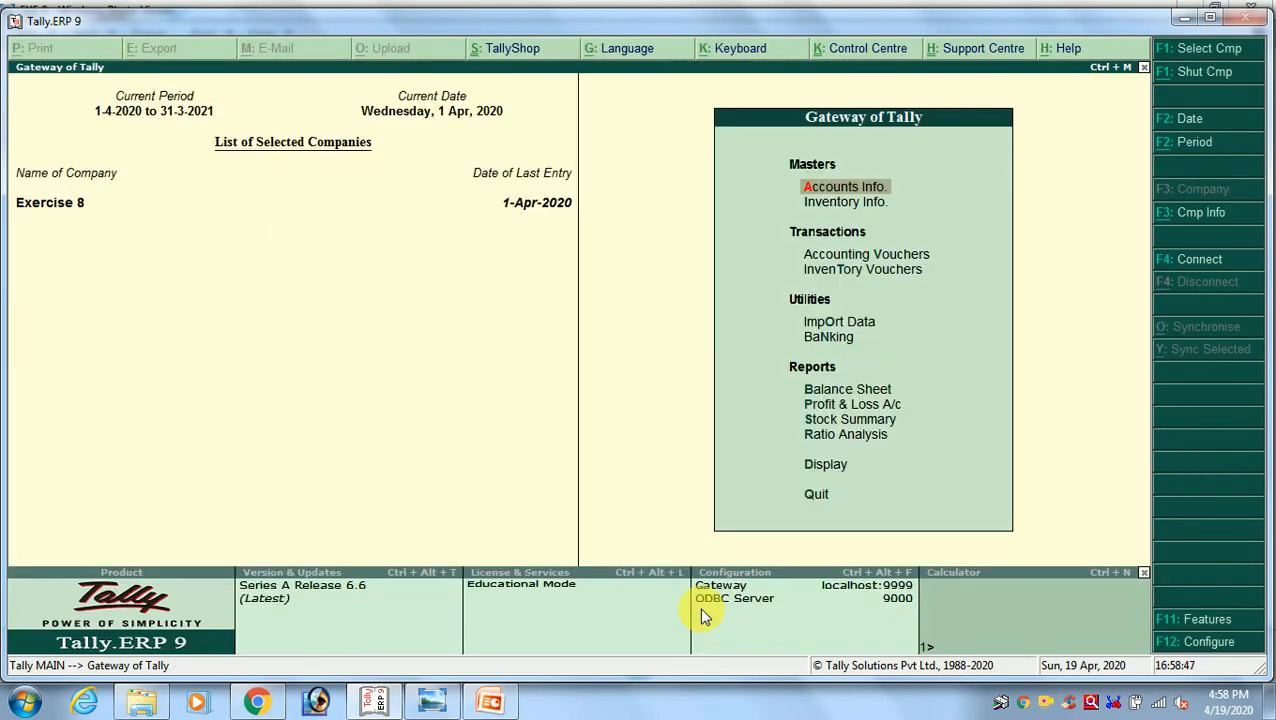
{"action": "key", "text": "Down"}
{"action": "key", "text": "Down"}
{"action": "key", "text": "Down"}
{"action": "key", "text": "Down"}
{"action": "key", "text": "Down"}
{"action": "key", "text": "Down"}
{"action": "key", "text": "Down"}
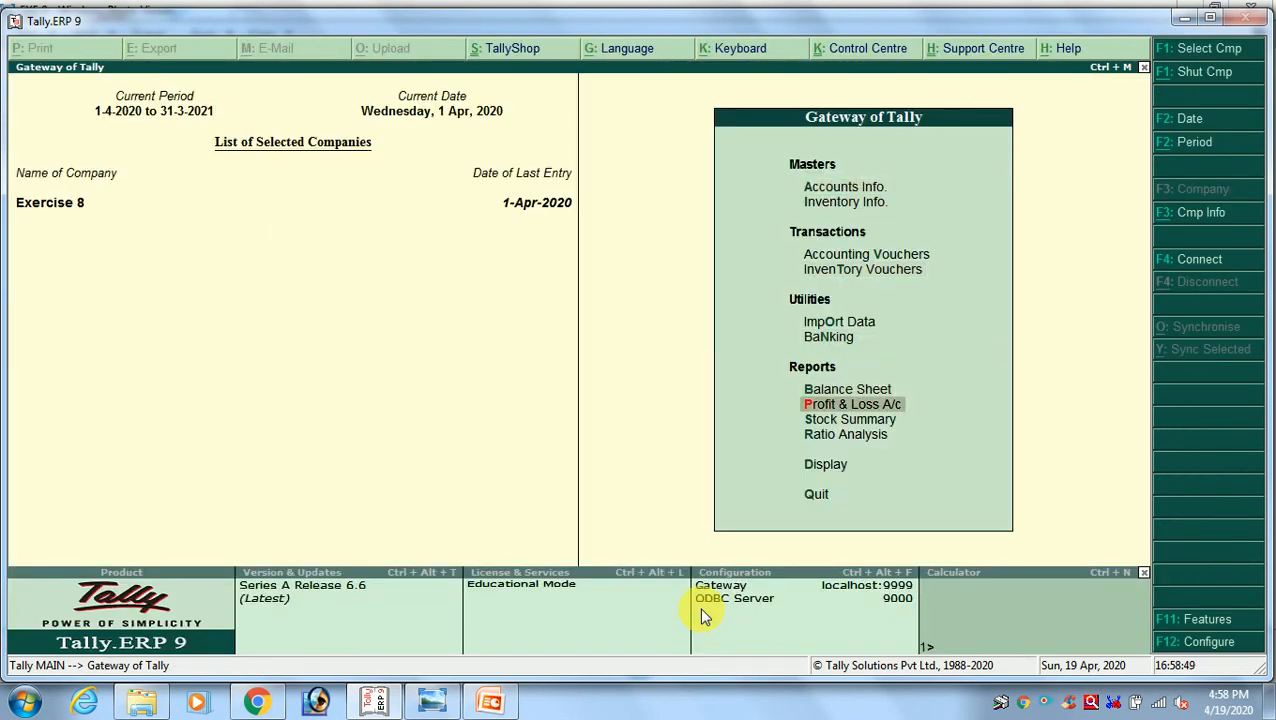
{"action": "key", "text": "Down"}
{"action": "key", "text": "Return"}
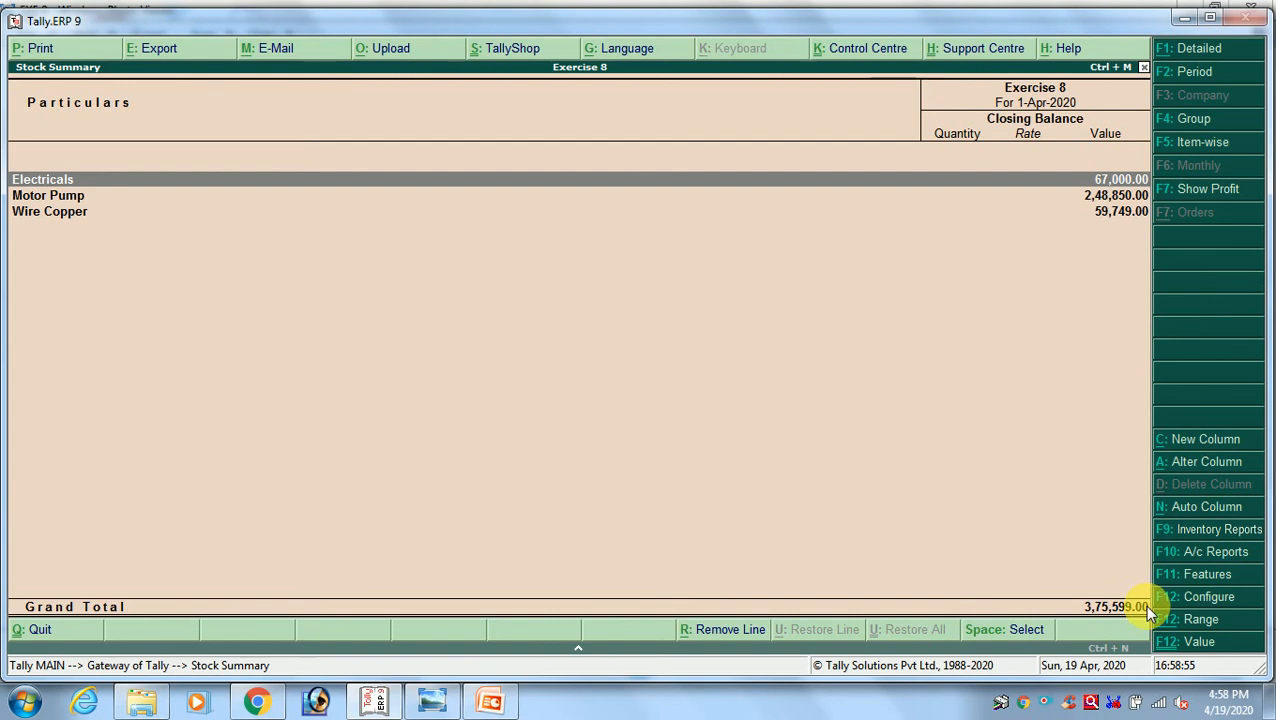
Set the Stock Summary period from 1-4-2020 to 1-4-2020 and check the purchase dates in the exercise image
{"action": "key", "text": "F2"}
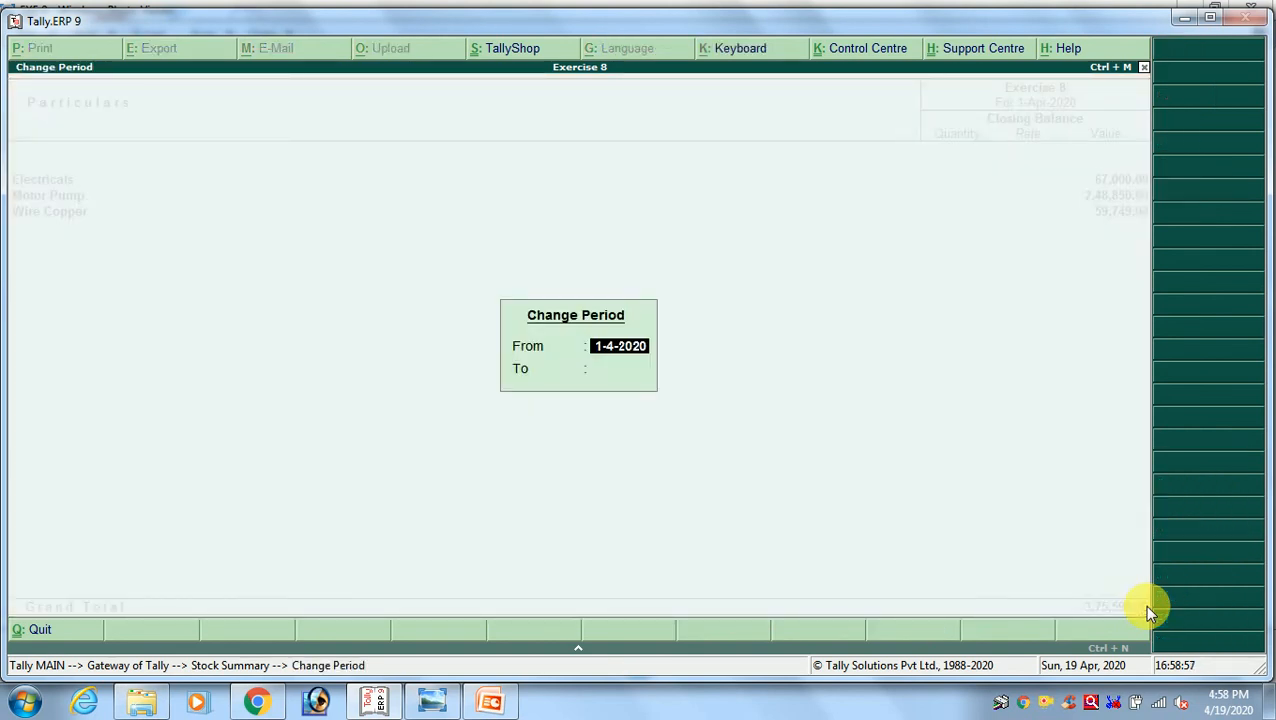
{"action": "key", "text": "Return"}
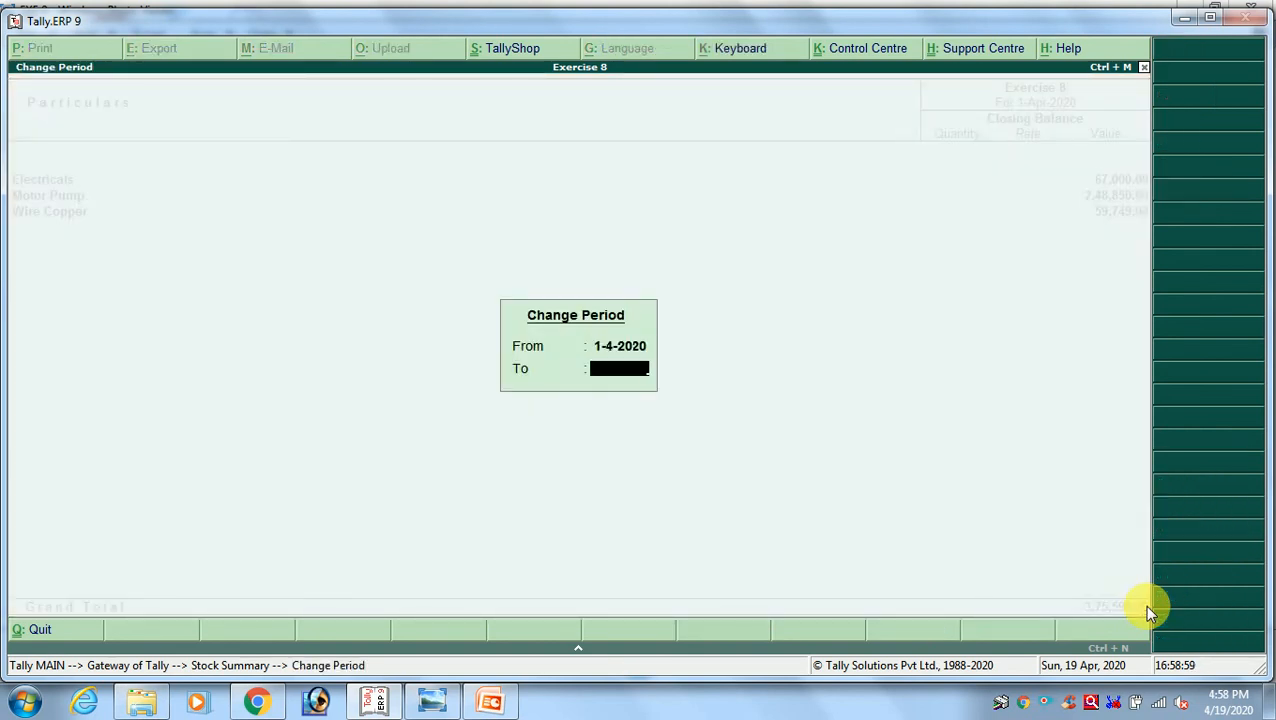
{"action": "key", "text": "BackSpace"}
{"action": "key", "text": "Return"}
{"action": "type", "text": "1 4"}
{"action": "key", "text": "Return"}
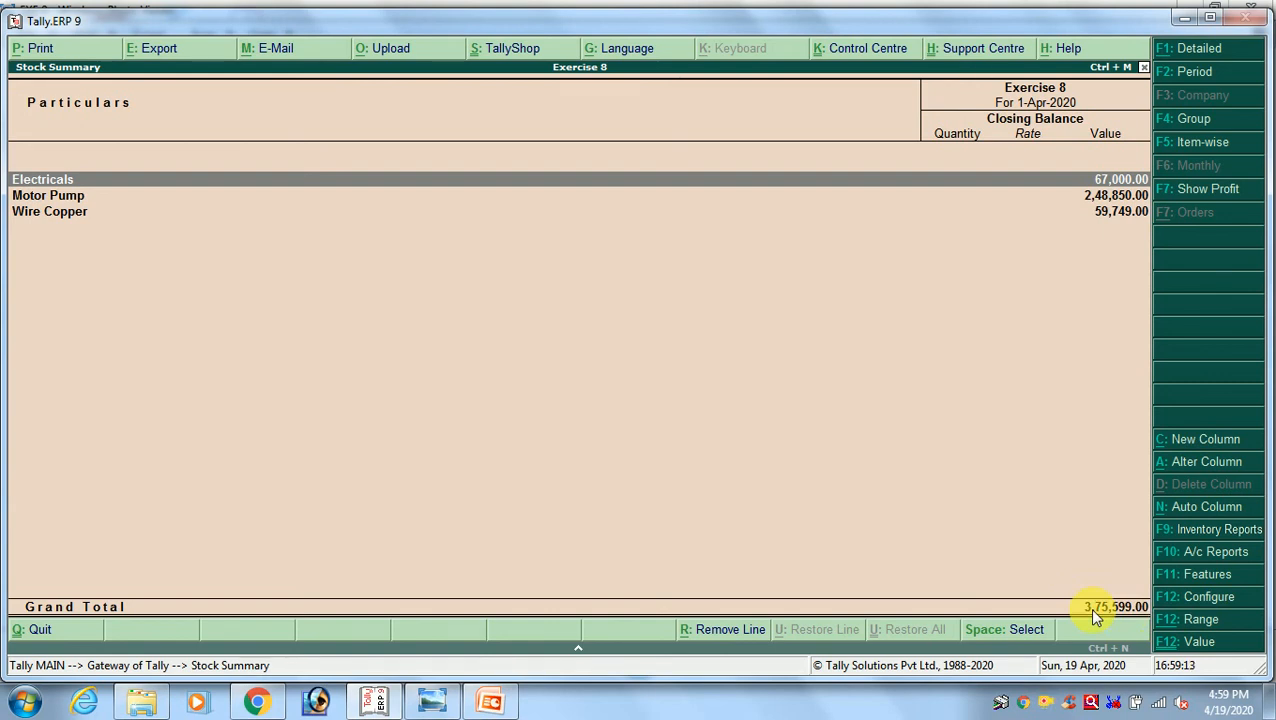
{"action": "key", "text": "alt+Tab"}
{"action": "left_click_drag", "start_coordinate": [584, 222], "coordinate": [572, 452]}
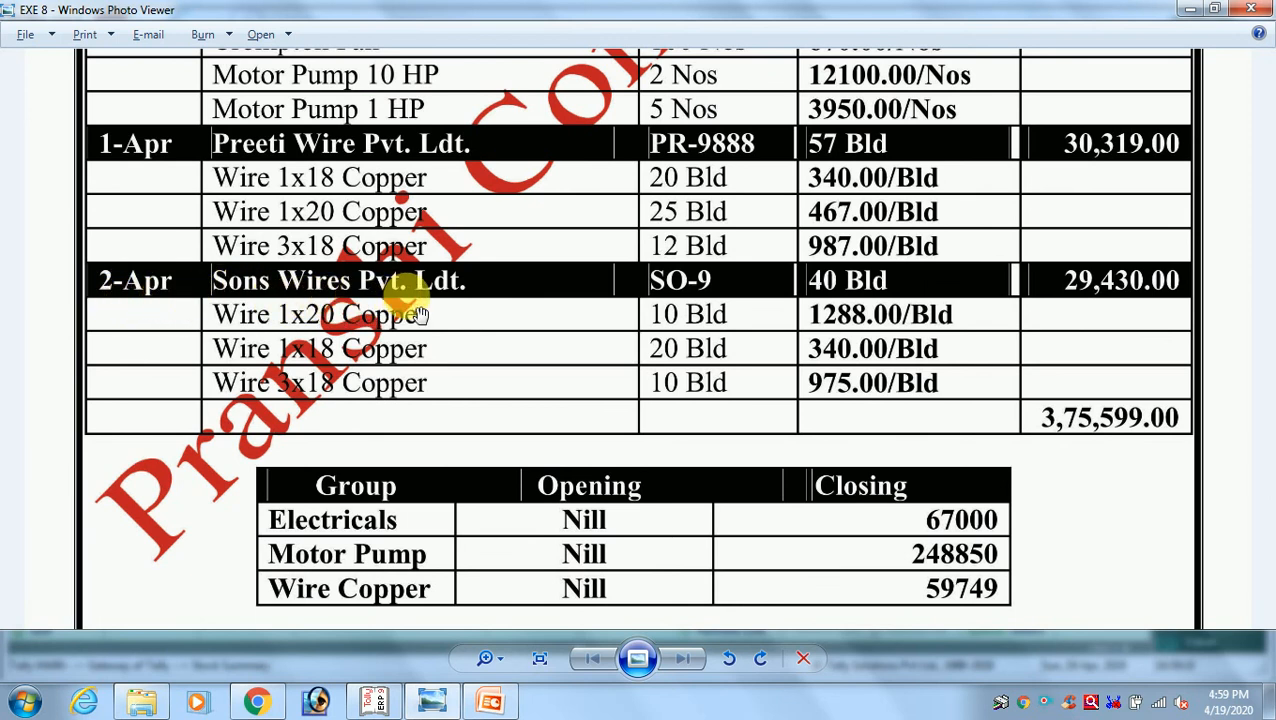
{"action": "key", "text": "alt+F4"}
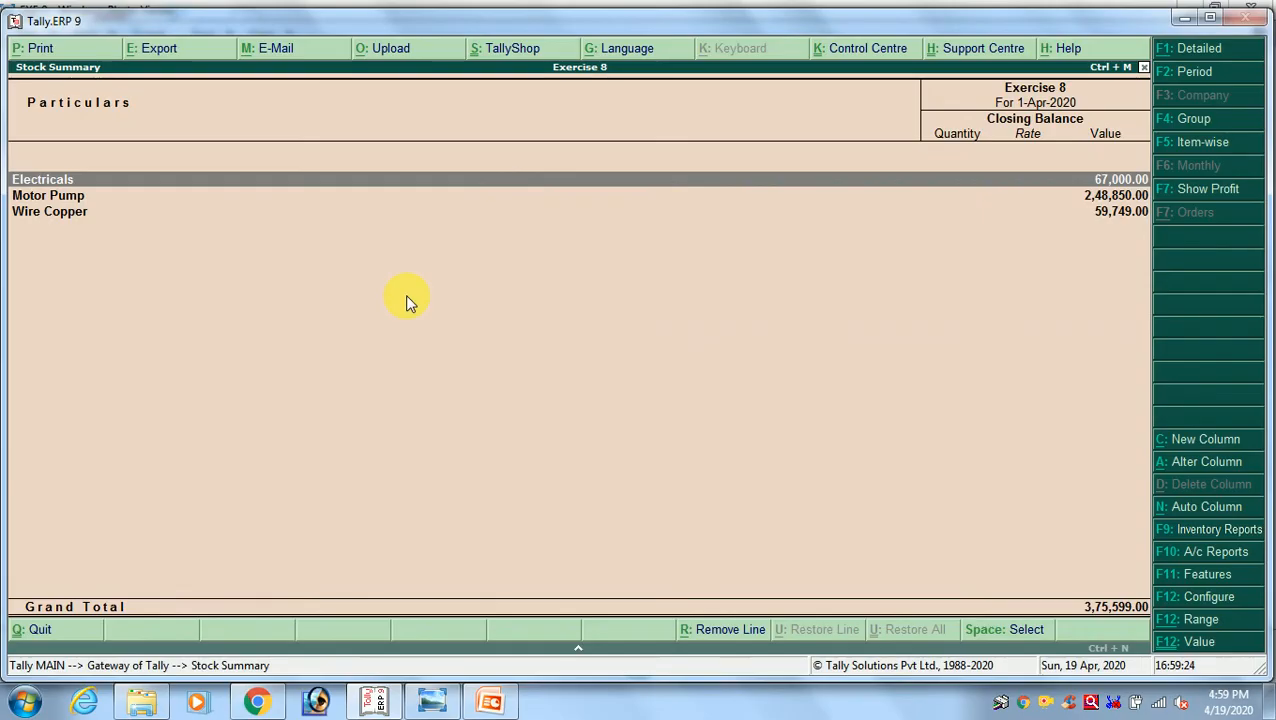
Leave the Stock Summary and open the Day Book
{"action": "key", "text": "Escape"}
{"action": "key", "text": "Escape"}
{"action": "key", "text": "Escape"}
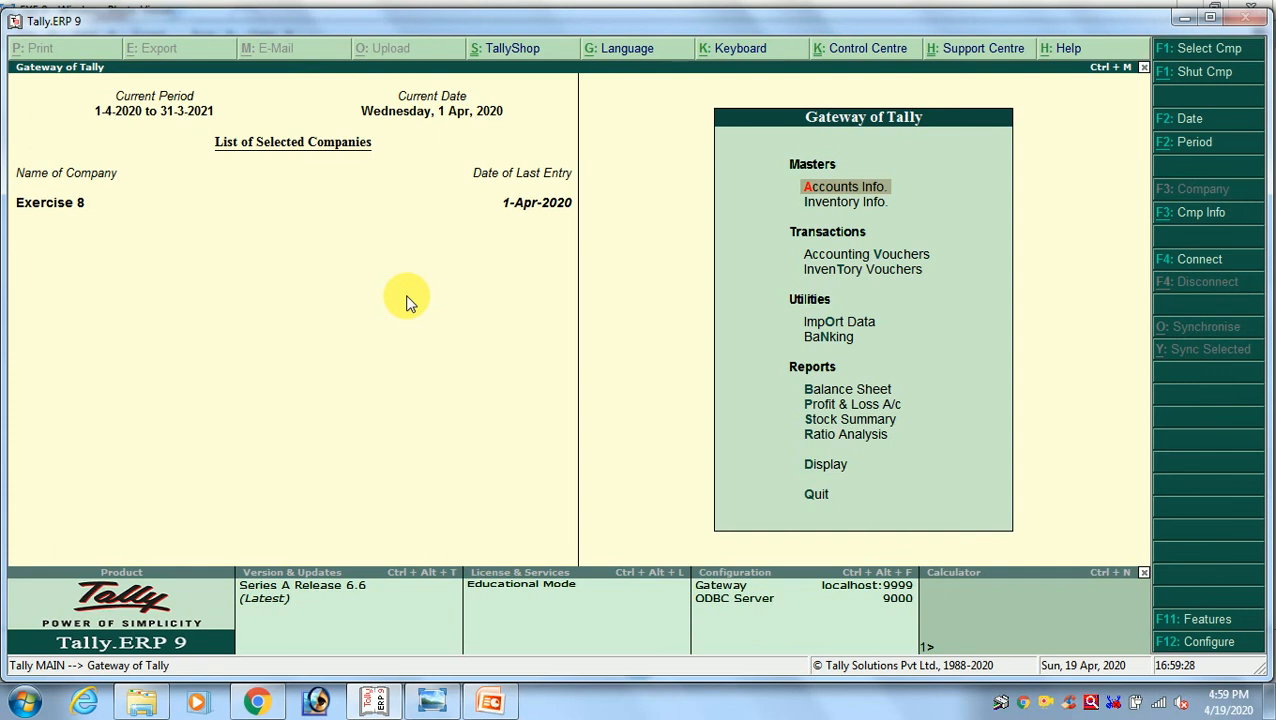
{"action": "key", "text": "Down"}
{"action": "key", "text": "Down"}
{"action": "key", "text": "Down"}
{"action": "key", "text": "Down"}
{"action": "key", "text": "Down"}
{"action": "key", "text": "Down"}
{"action": "key", "text": "Down"}
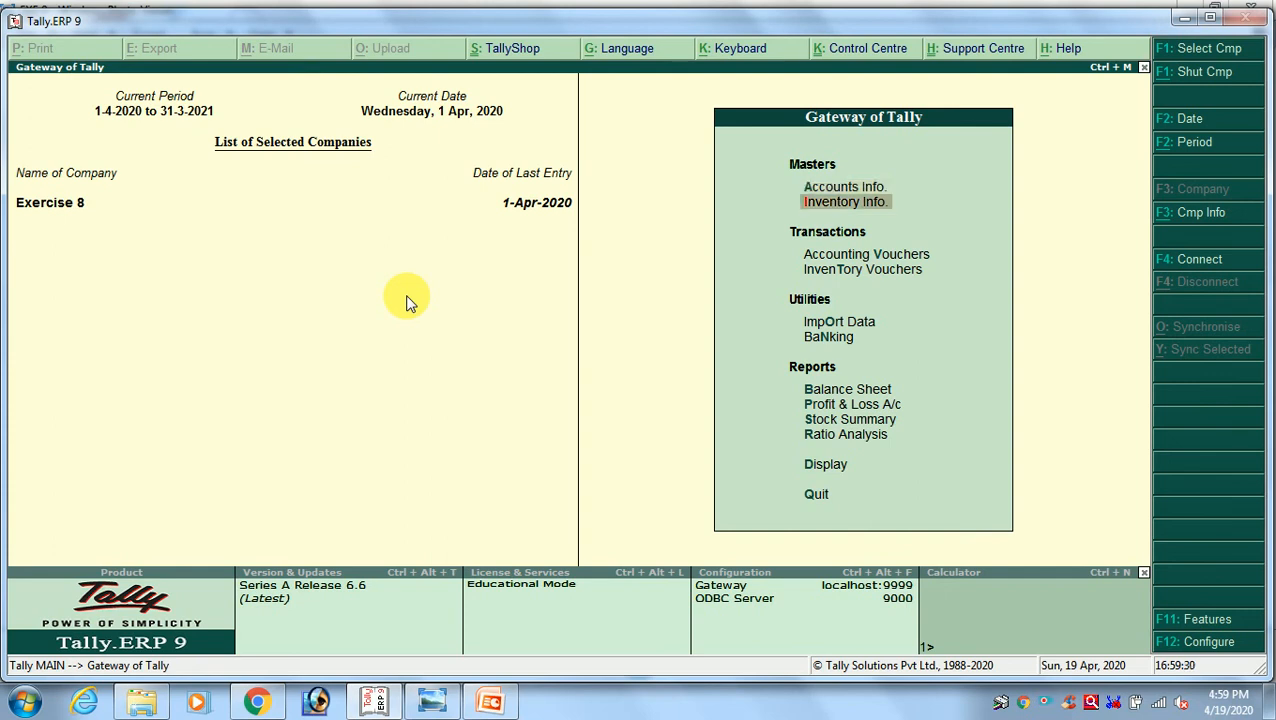
{"action": "key", "text": "Down"}
{"action": "key", "text": "Down"}
{"action": "key", "text": "Down"}
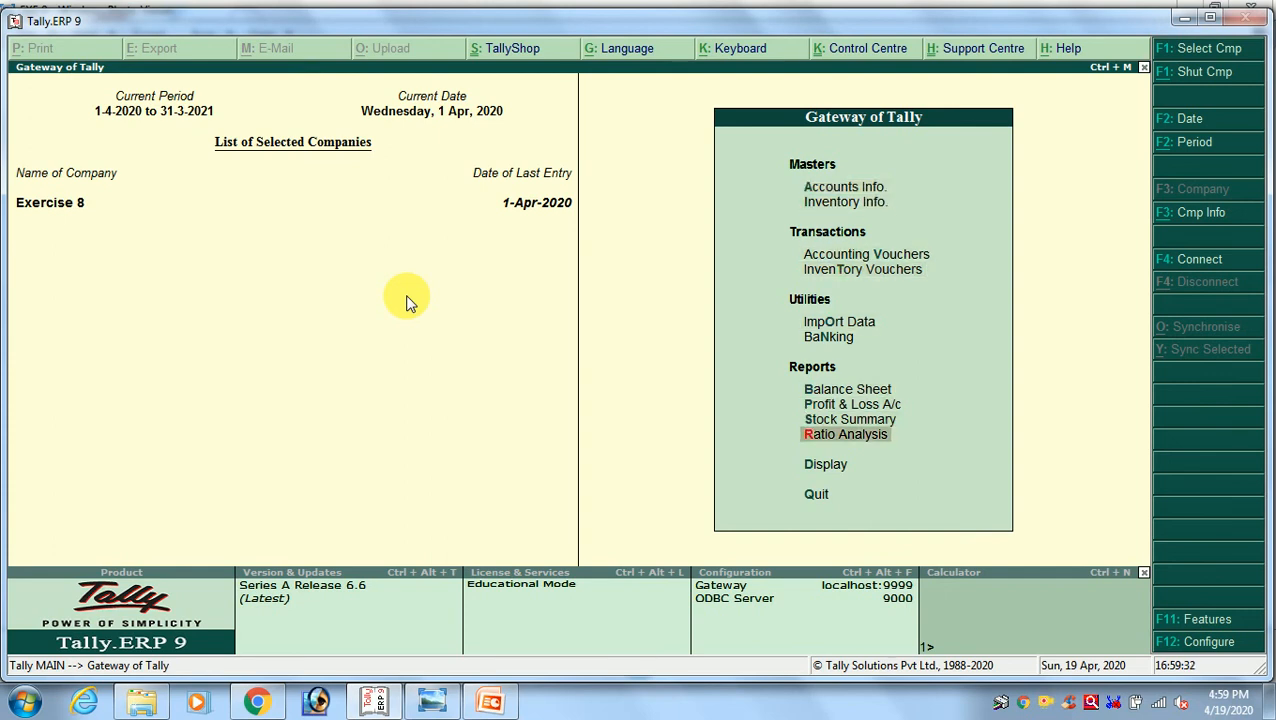
{"action": "key", "text": "Return"}
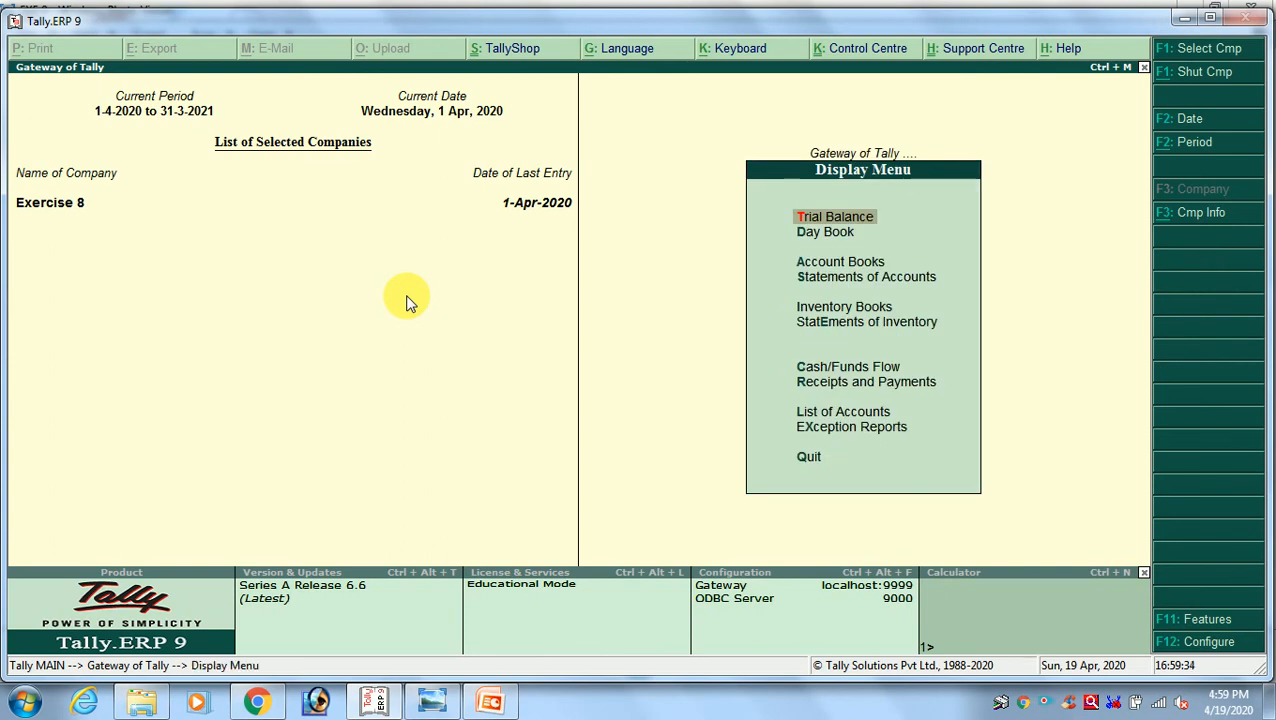
{"action": "key", "text": "Down"}
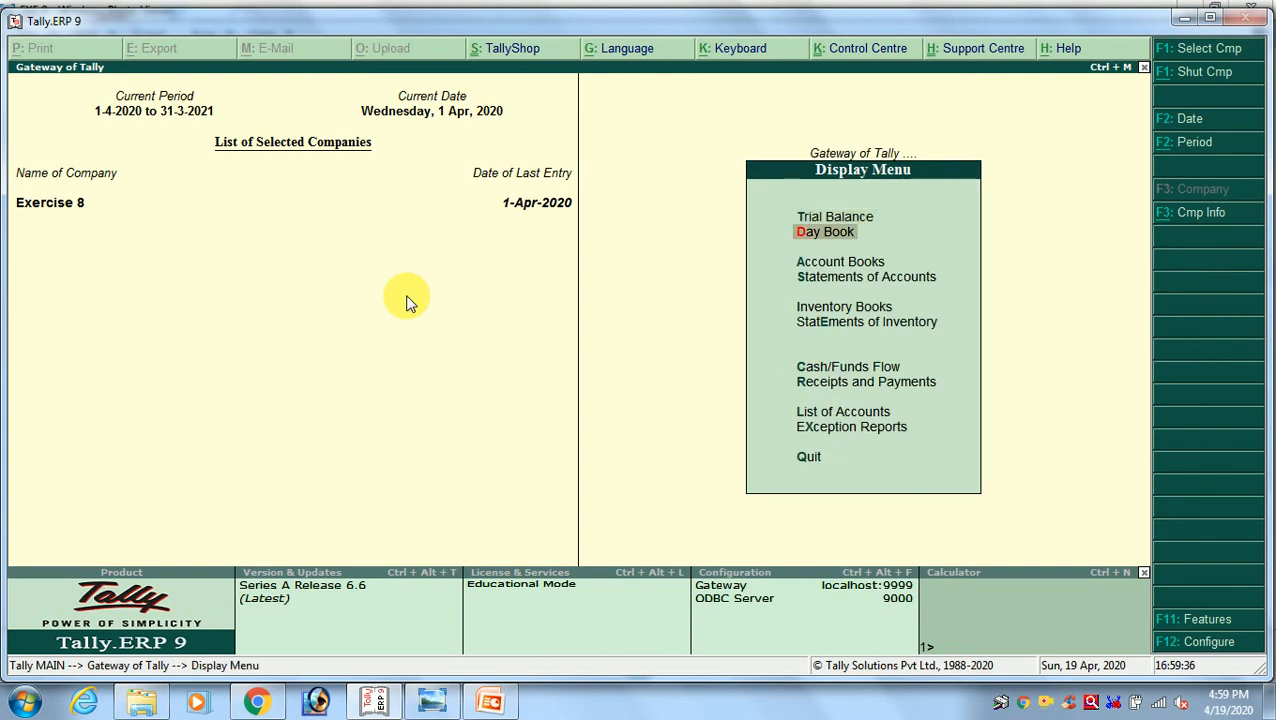
{"action": "key", "text": "Return"}
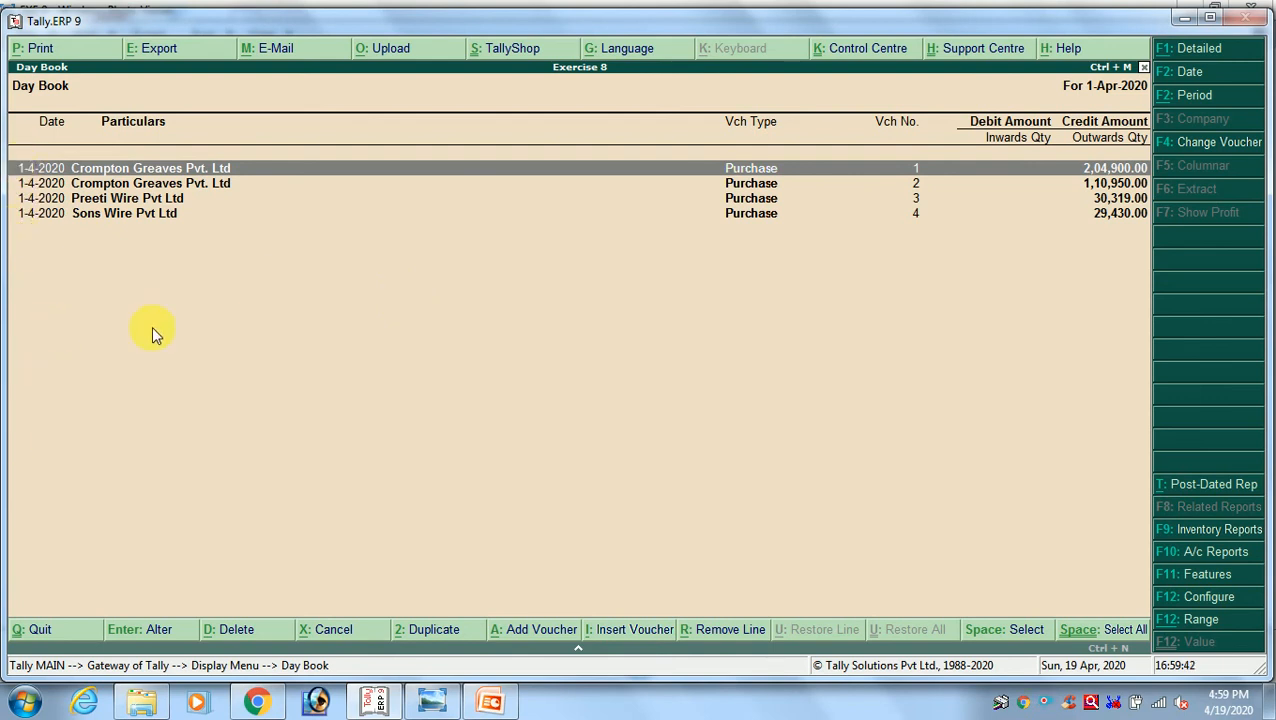
Select the Sons Wire Pvt Ltd purchase in the Day Book and compare its date with the exercise image
{"action": "key", "text": "Down"}
{"action": "key", "text": "Down"}
{"action": "key", "text": "Down"}
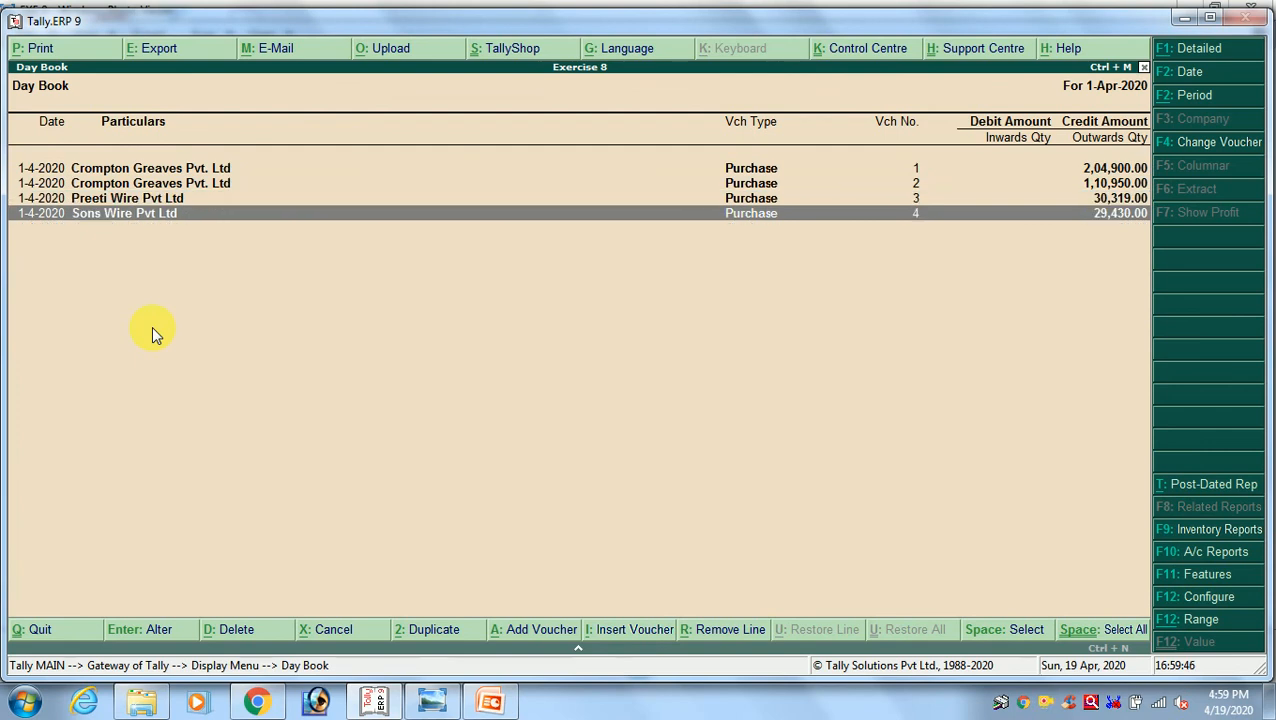
{"action": "key", "text": "alt+Tab"}
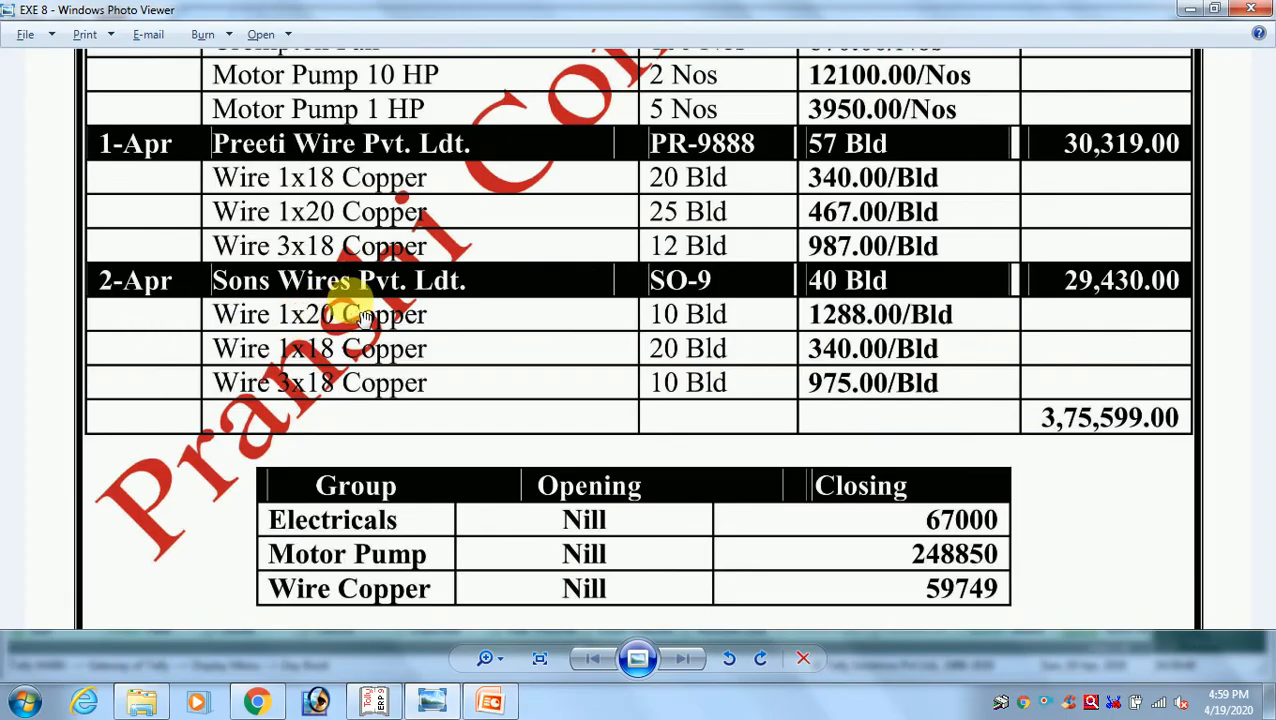
{"action": "key", "text": "alt+Tab"}
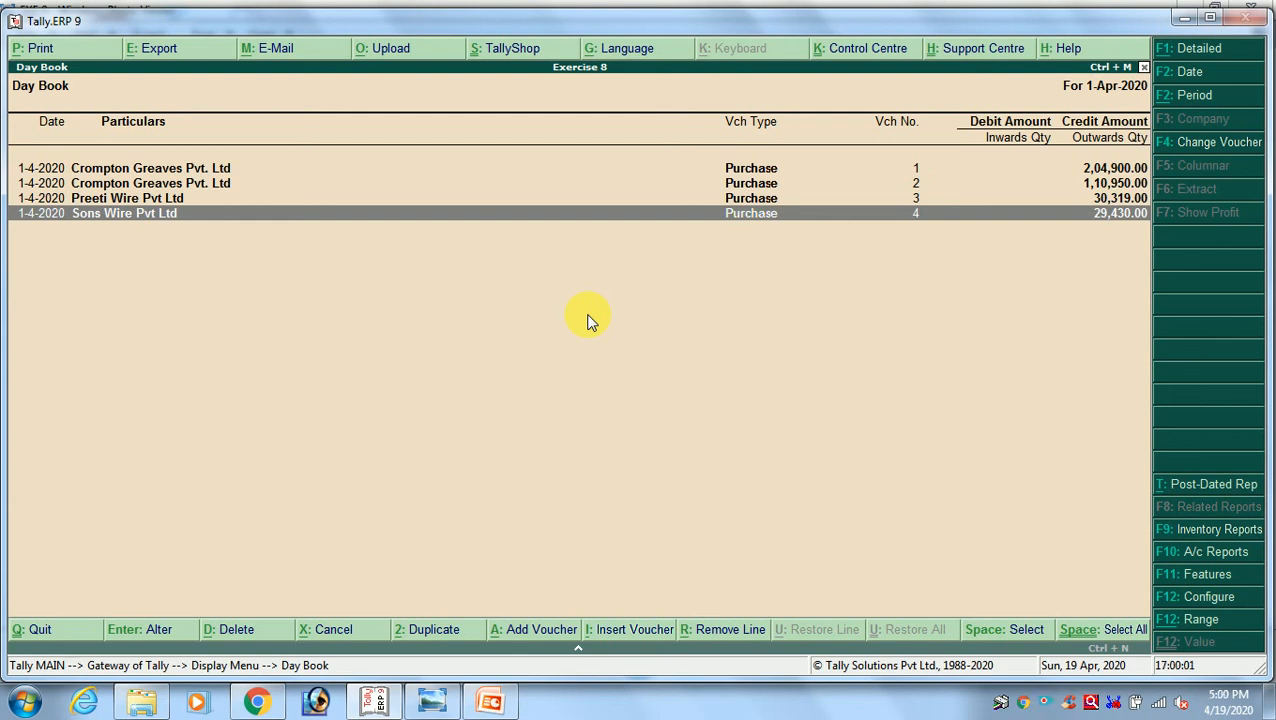
Open the Sons Wire Pvt Ltd purchase voucher for alteration and set its voucher date to 2-4-2020
{"action": "key", "text": "Return"}
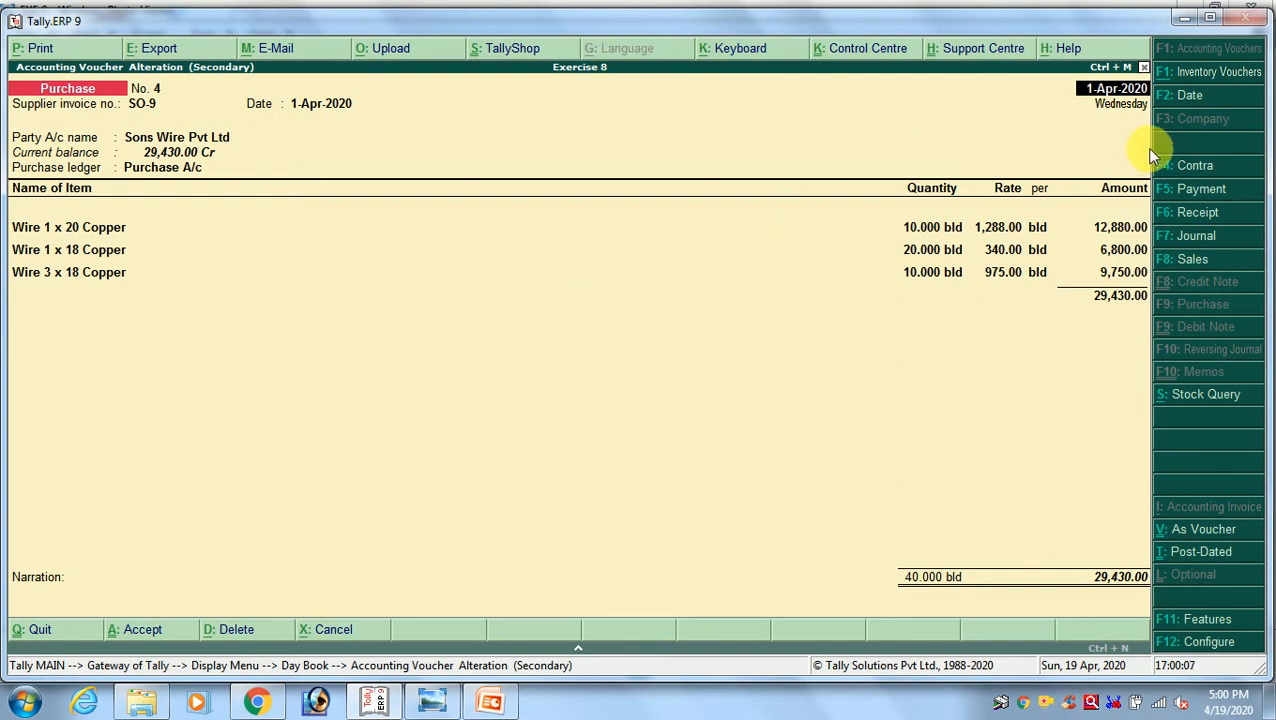
{"action": "left_click", "coordinate": [1116, 88]}
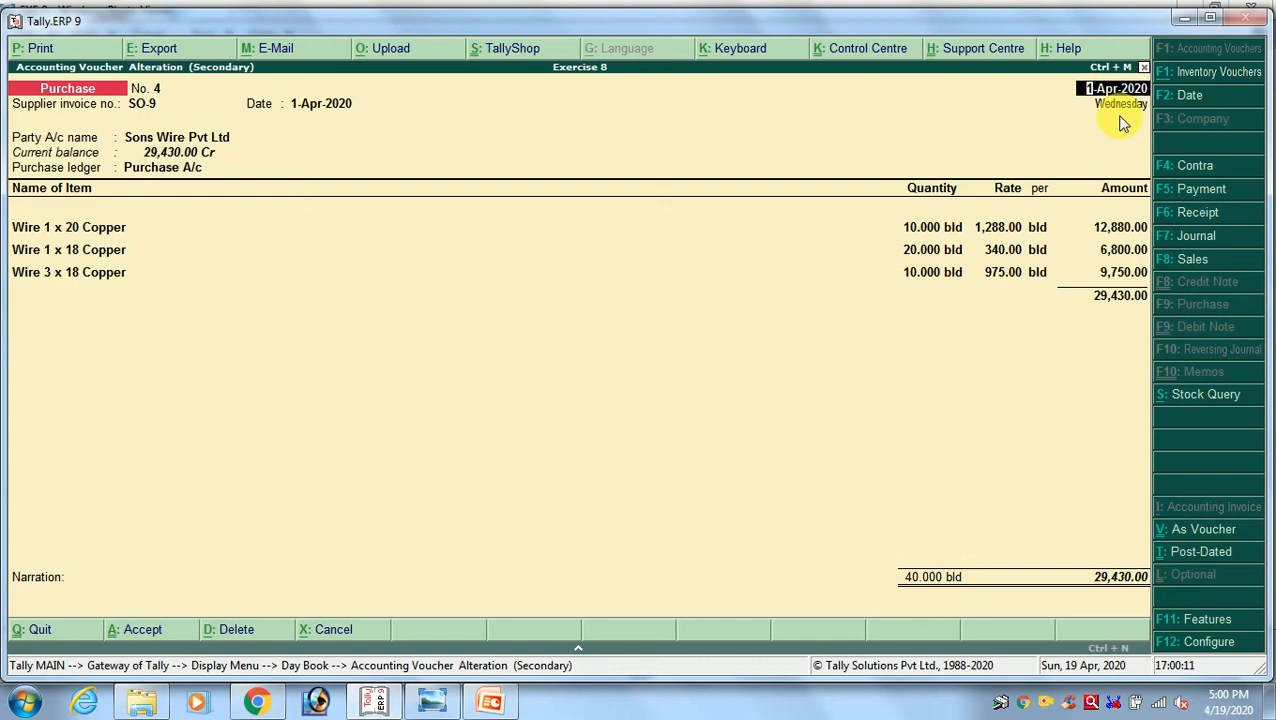
{"action": "type", "text": "2.4"}
{"action": "key", "text": "Return"}
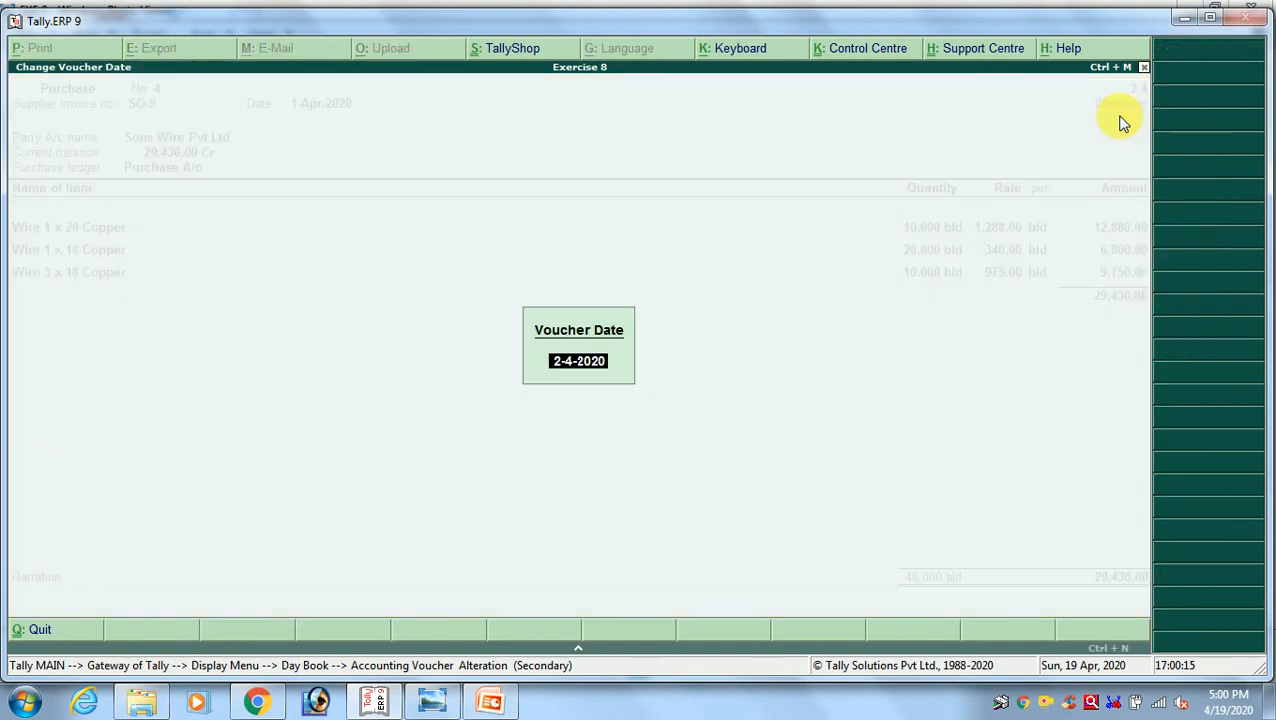
{"action": "type", "text": "2.4"}
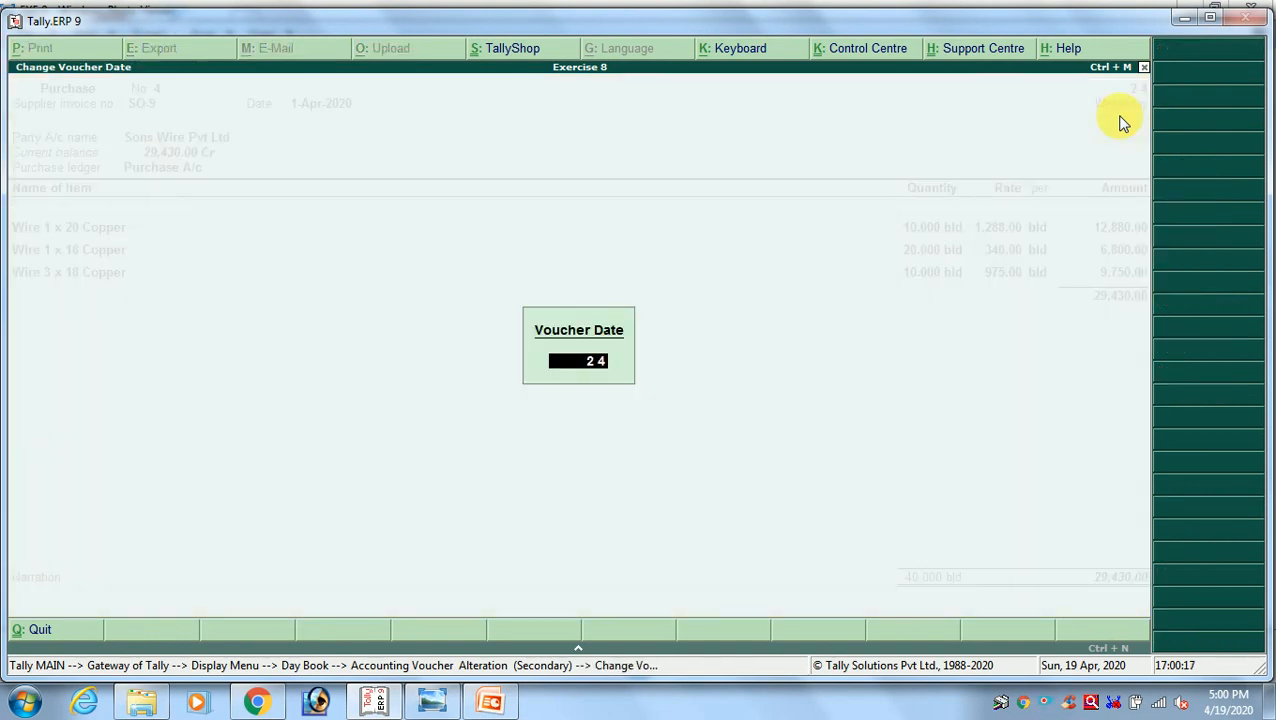
{"action": "key", "text": "Return"}
Save the altered SO-9 purchase voucher and return to the Gateway of Tally main menu
{"action": "key", "text": "Return"}
{"action": "key", "text": "Return"}
{"action": "key", "text": "Return"}
{"action": "key", "text": "Return"}
{"action": "key", "text": "Return"}
{"action": "key", "text": "Return"}
{"action": "key", "text": "Return"}
{"action": "key", "text": "Return"}
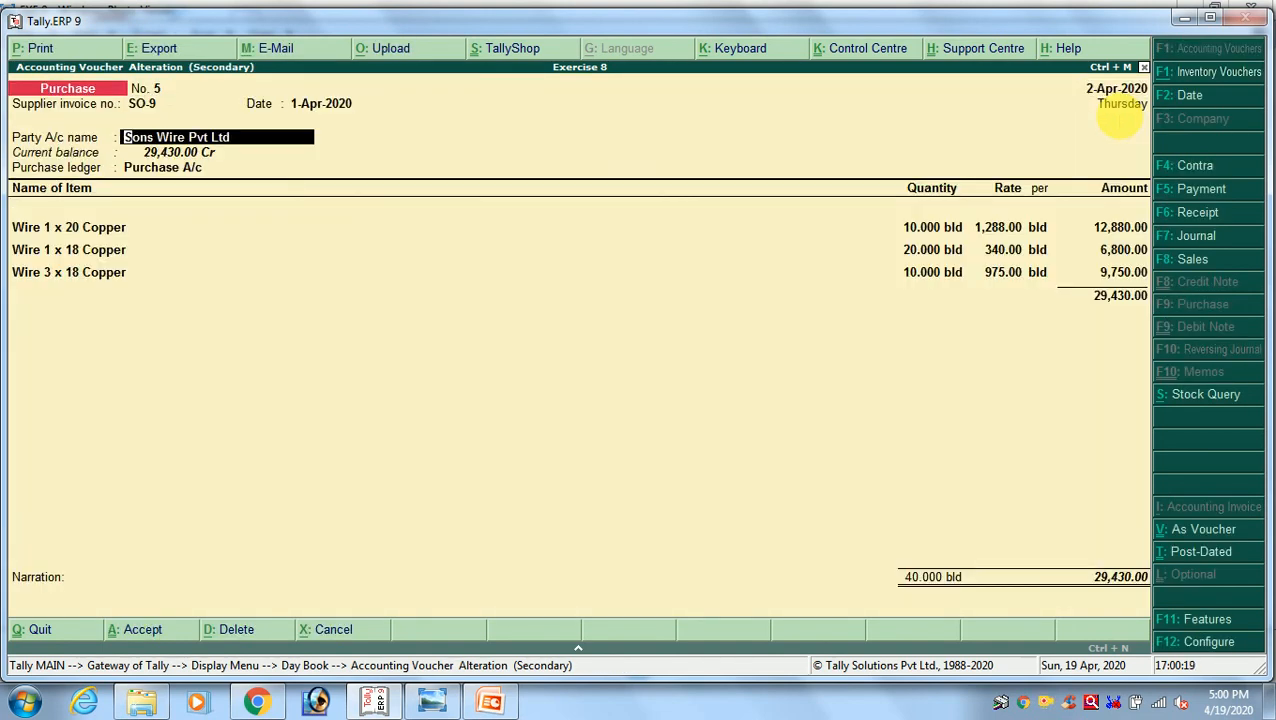
{"action": "key", "text": "Return"}
{"action": "key", "text": "Return"}
{"action": "key", "text": "Return"}
{"action": "key", "text": "Return"}
{"action": "key", "text": "Return"}
{"action": "key", "text": "Return"}
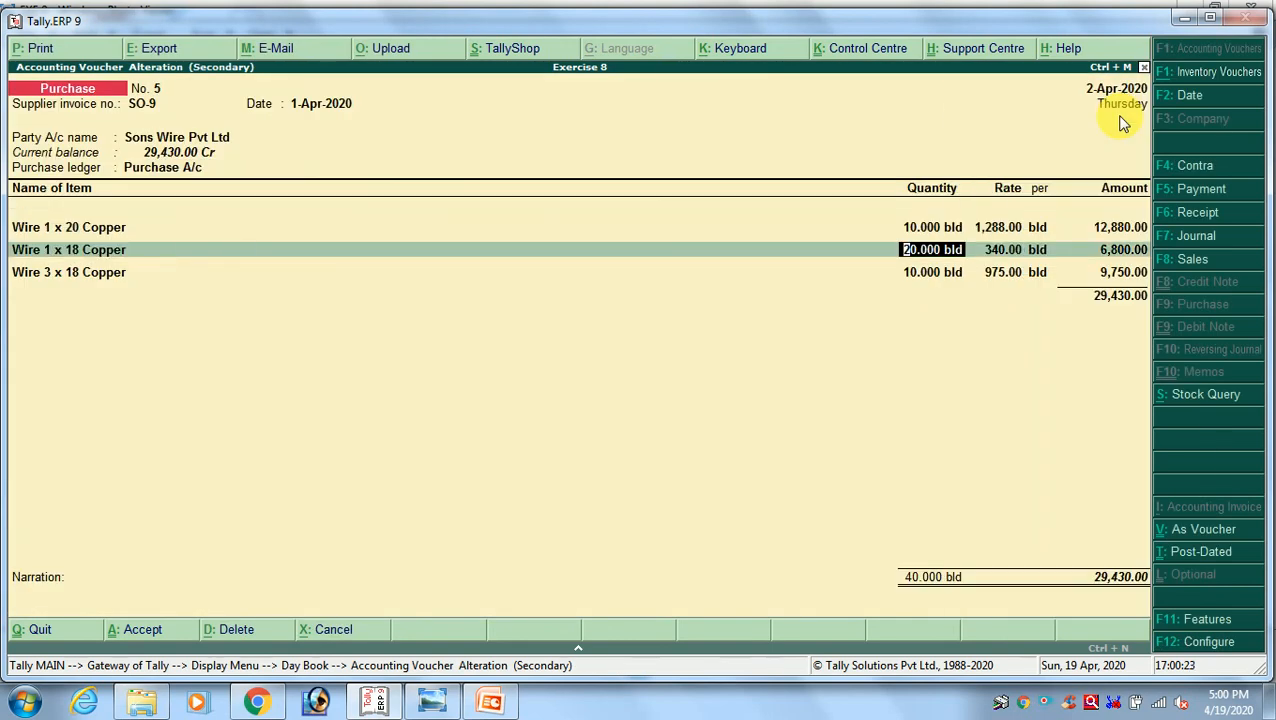
{"action": "key", "text": "ctrl+a"}
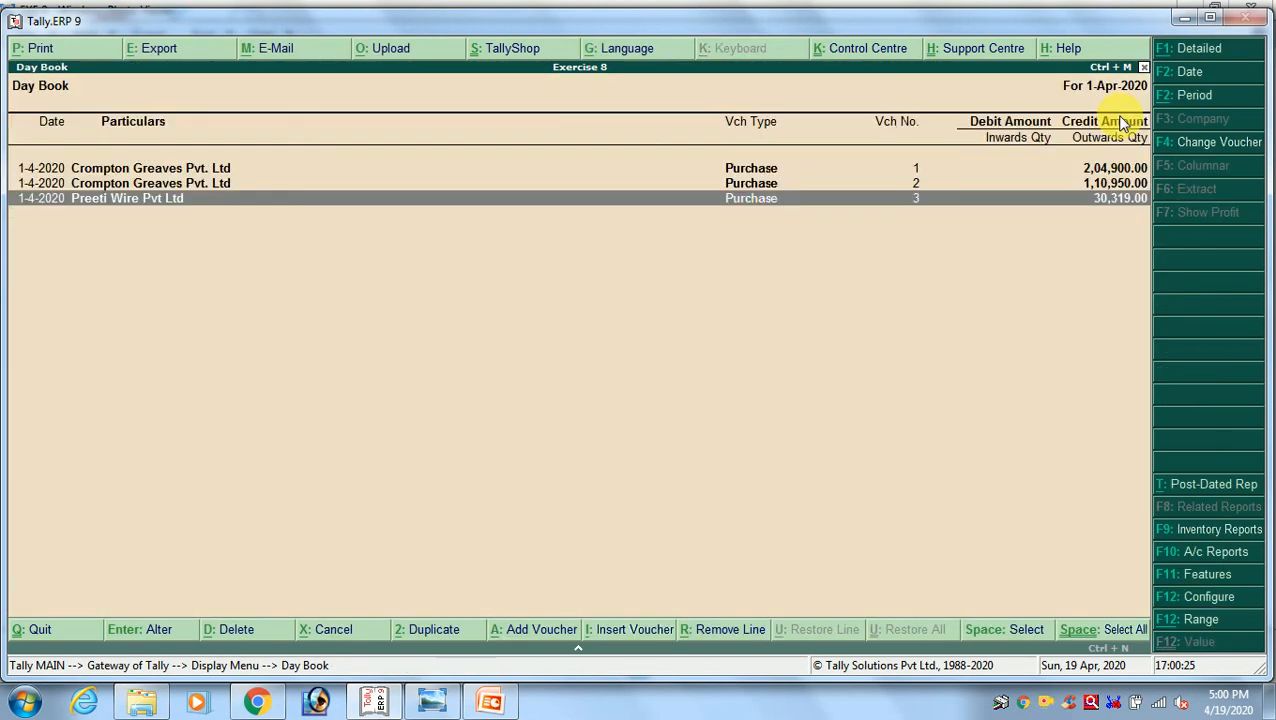
{"action": "key", "text": "Escape"}
{"action": "key", "text": "Escape"}
{"action": "key", "text": "Escape"}
{"action": "key", "text": "n"}
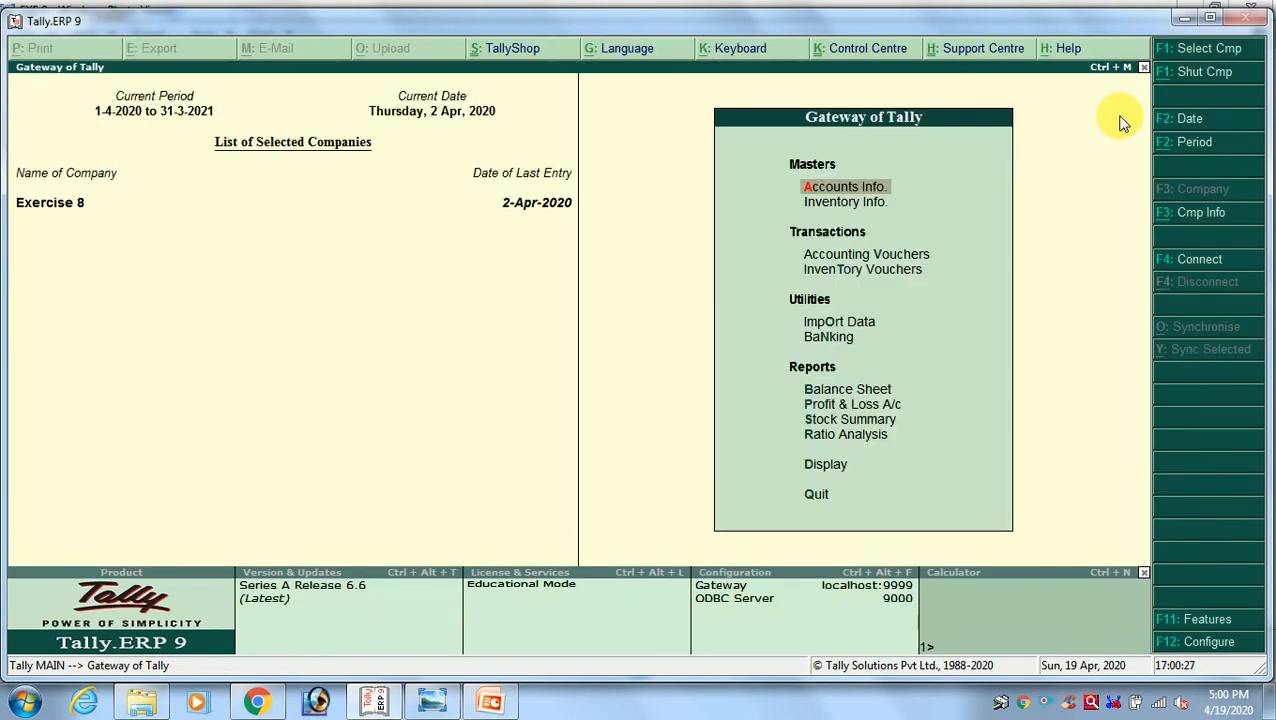
Open the Stock Summary and compare it with the group closing values and Results table in the exercise image in Windows Photo Viewer
{"action": "key", "text": "Down"}
{"action": "key", "text": "Down"}
{"action": "key", "text": "Down"}
{"action": "key", "text": "Down"}
{"action": "key", "text": "Down"}
{"action": "key", "text": "Down"}
{"action": "key", "text": "Down"}
{"action": "key", "text": "Down"}
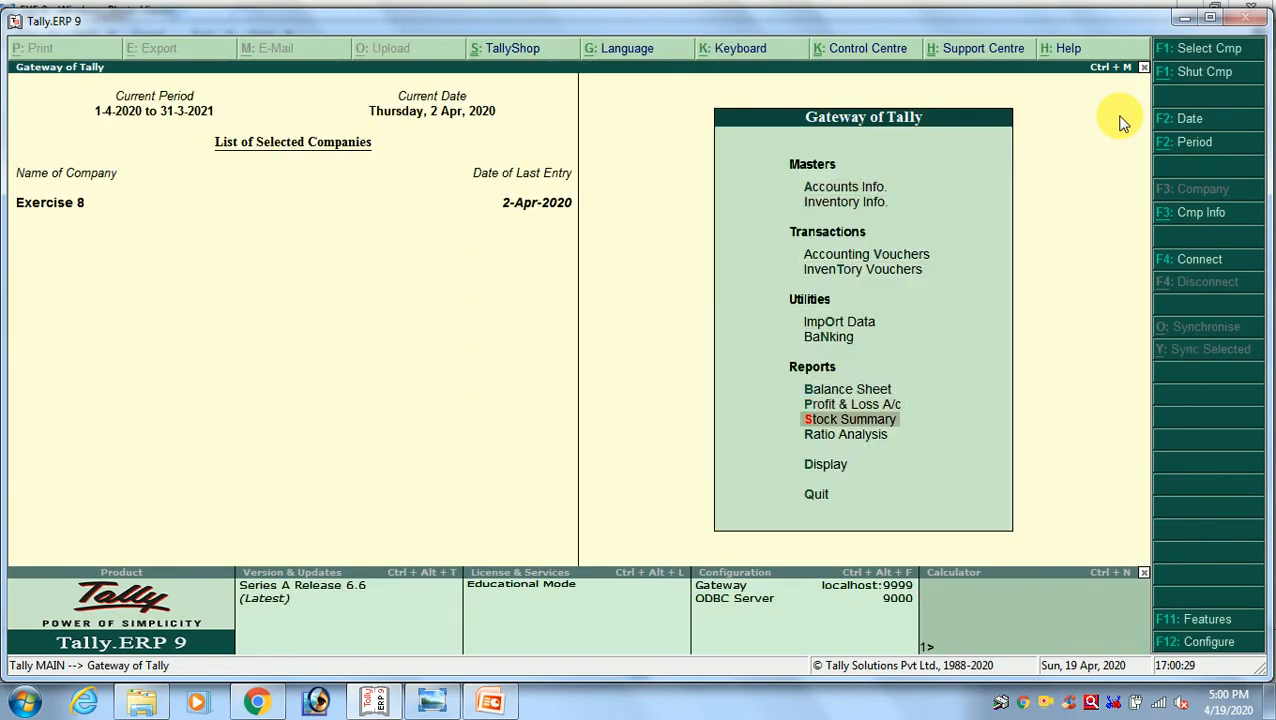
{"action": "key", "text": "Return"}
{"action": "key", "text": "alt+Tab"}
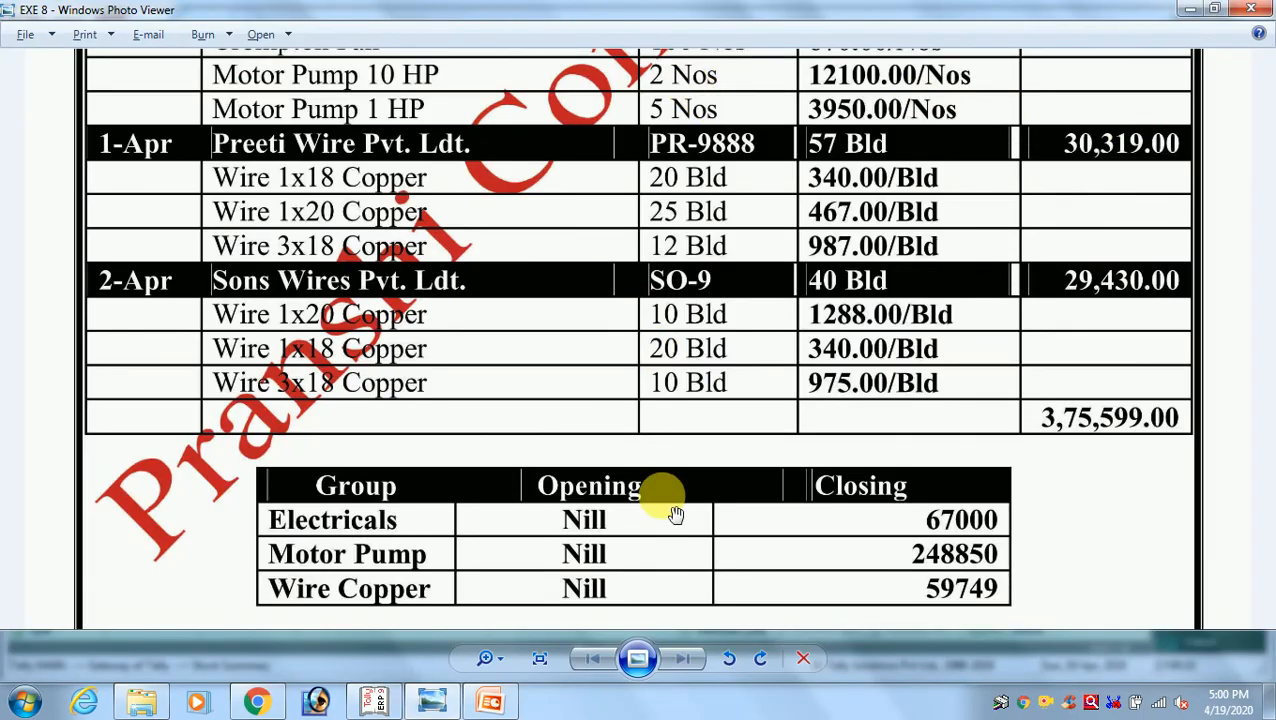
{"action": "left_click_drag", "start_coordinate": [676, 514], "coordinate": [667, 290]}
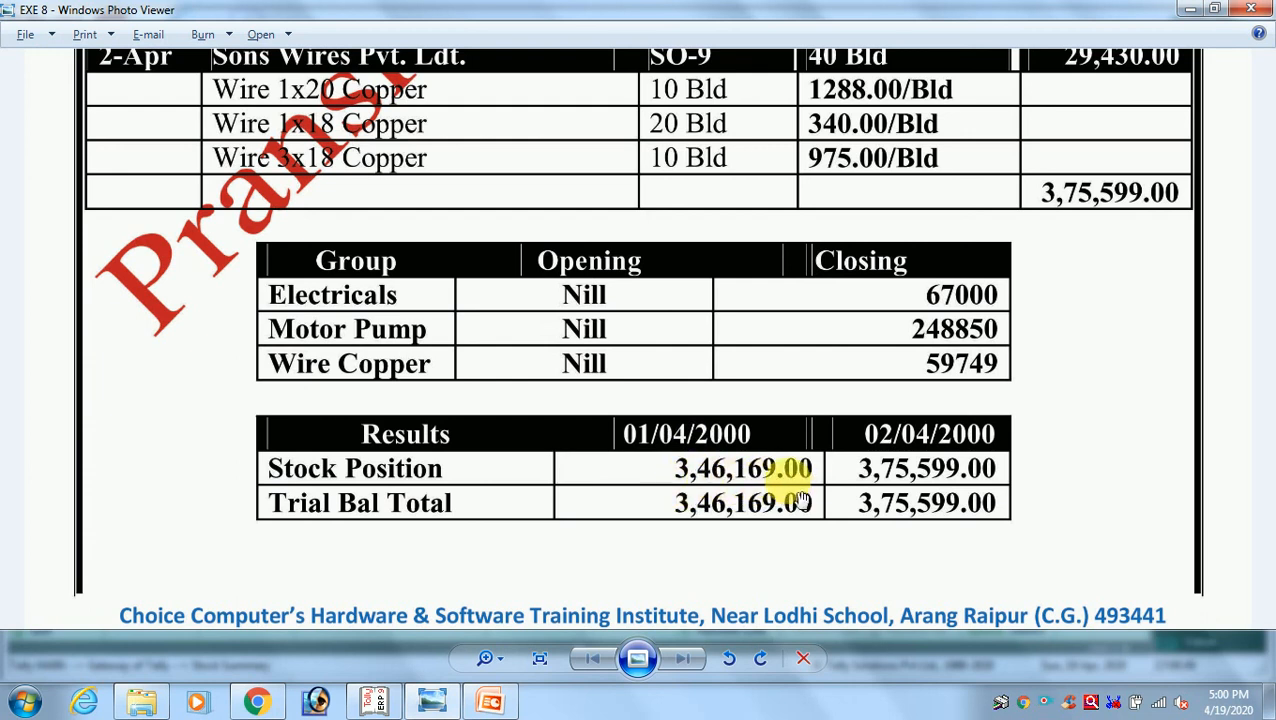
{"action": "key", "text": "alt+Tab"}
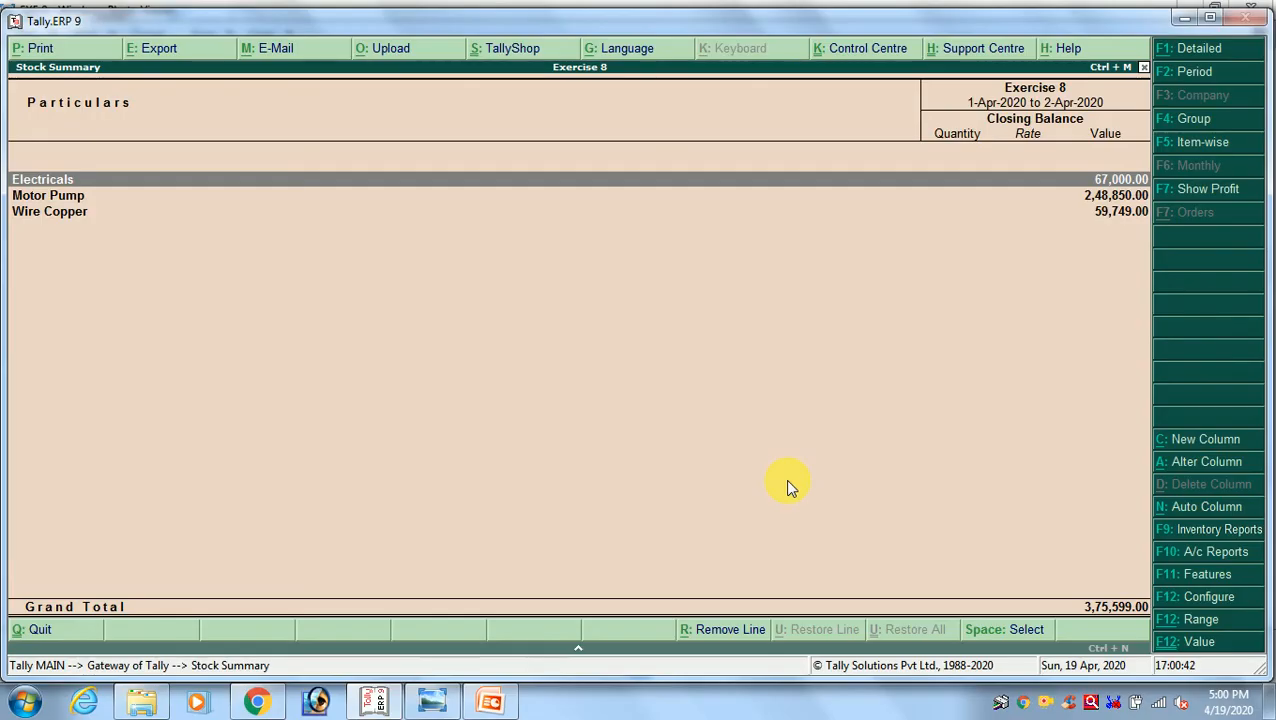
Set the Stock Summary period end to 1-4-2020 and check the grand total against the exercise image's Stock Position for 1 April
{"action": "key", "text": "F2"}
{"action": "key", "text": "Return"}
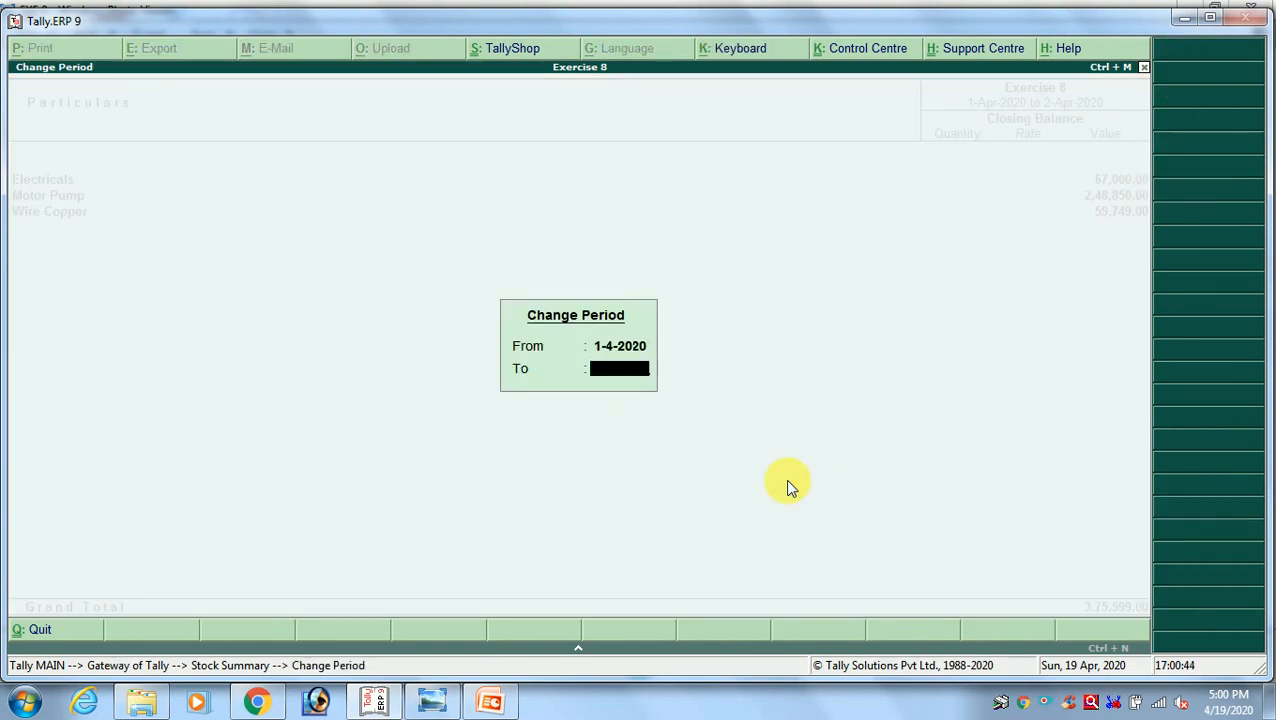
{"action": "type", "text": "1-4"}
{"action": "key", "text": "Return"}
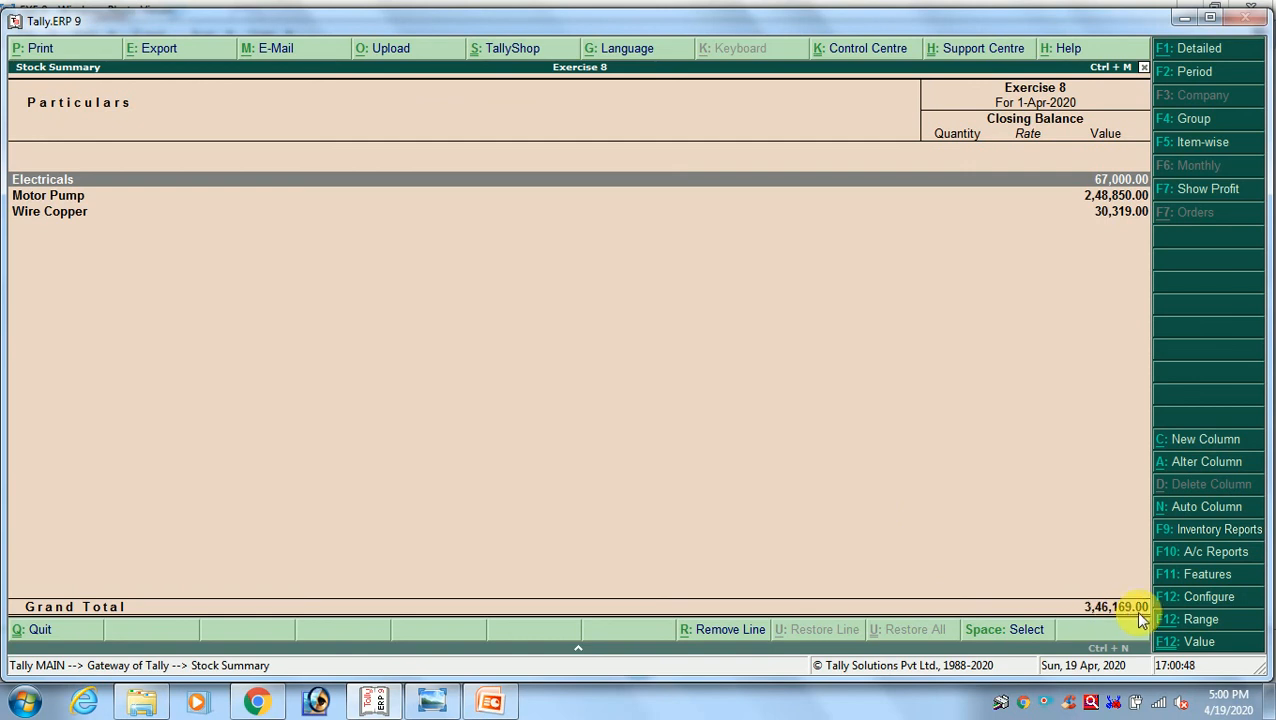
{"action": "key", "text": "alt+Tab"}
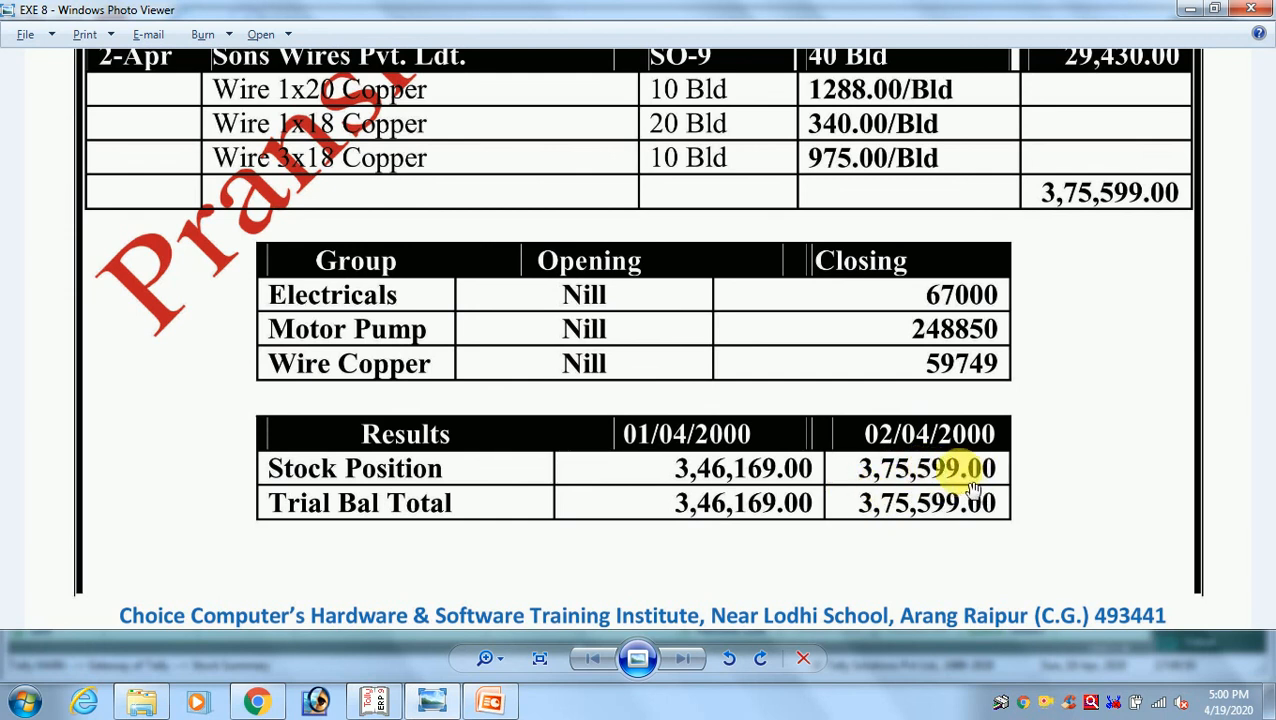
{"action": "key", "text": "alt+Tab"}
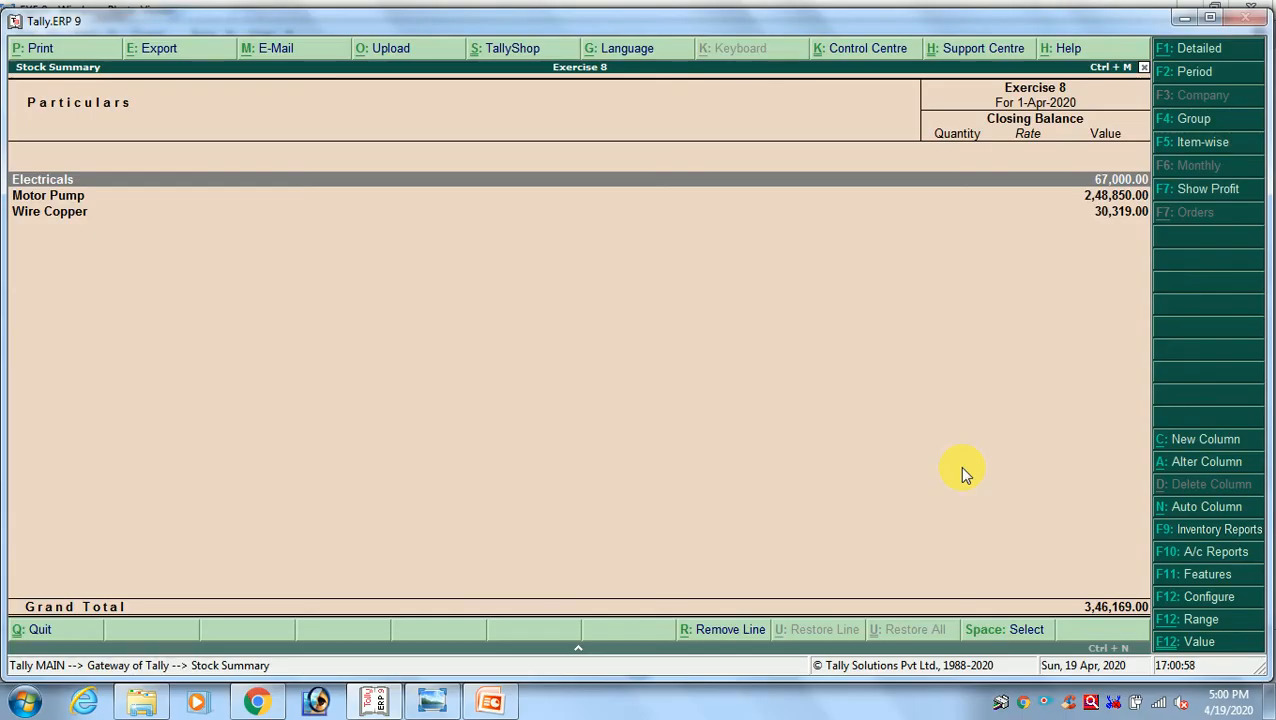
Extend the Stock Summary period to 2-4-2020 and check the grand total against the exercise image's Stock Position for 2 April
{"action": "key", "text": "F2"}
{"action": "key", "text": "Return"}
{"action": "type", "text": "1"}
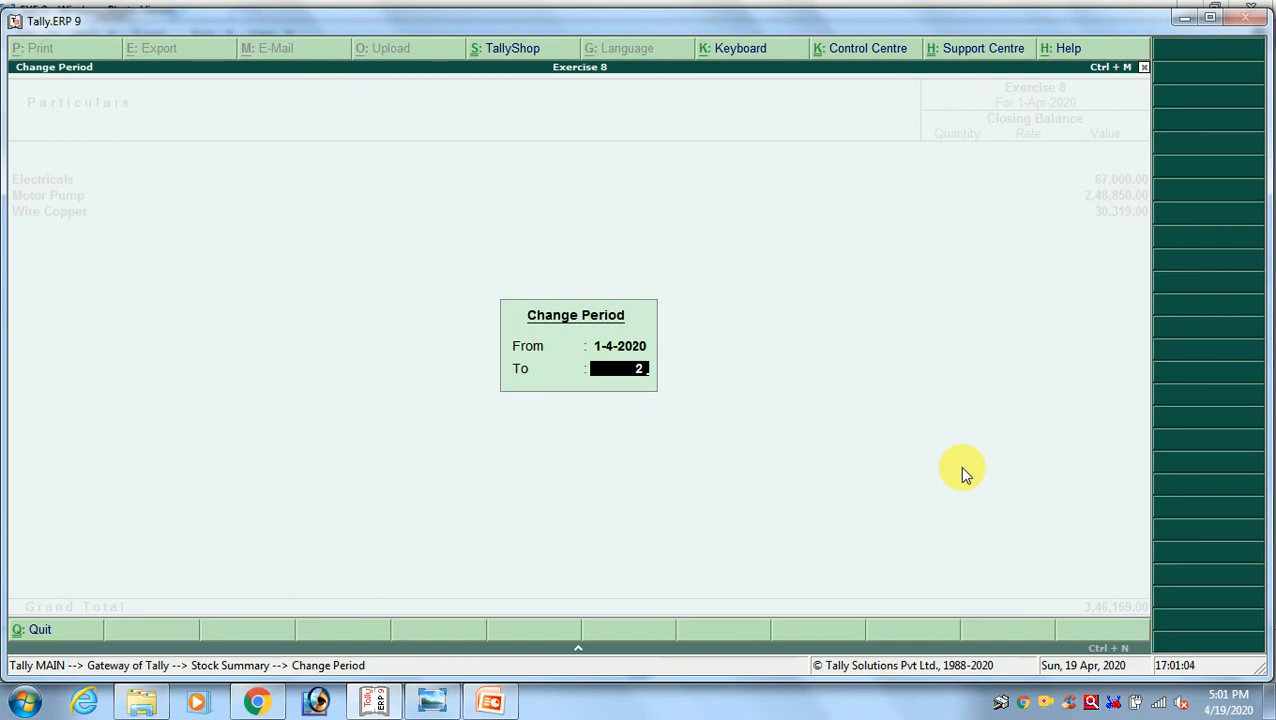
{"action": "type", "text": "-4"}
{"action": "key", "text": "Return"}
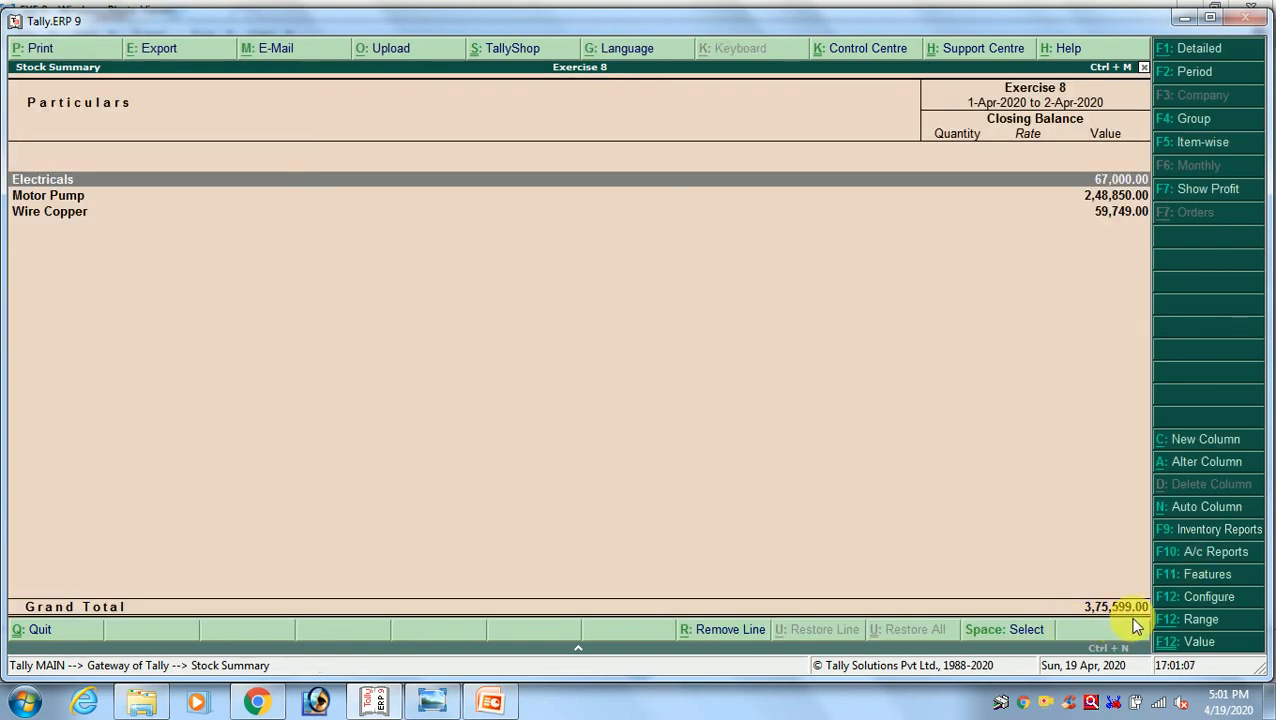
{"action": "key", "text": "alt+Tab"}
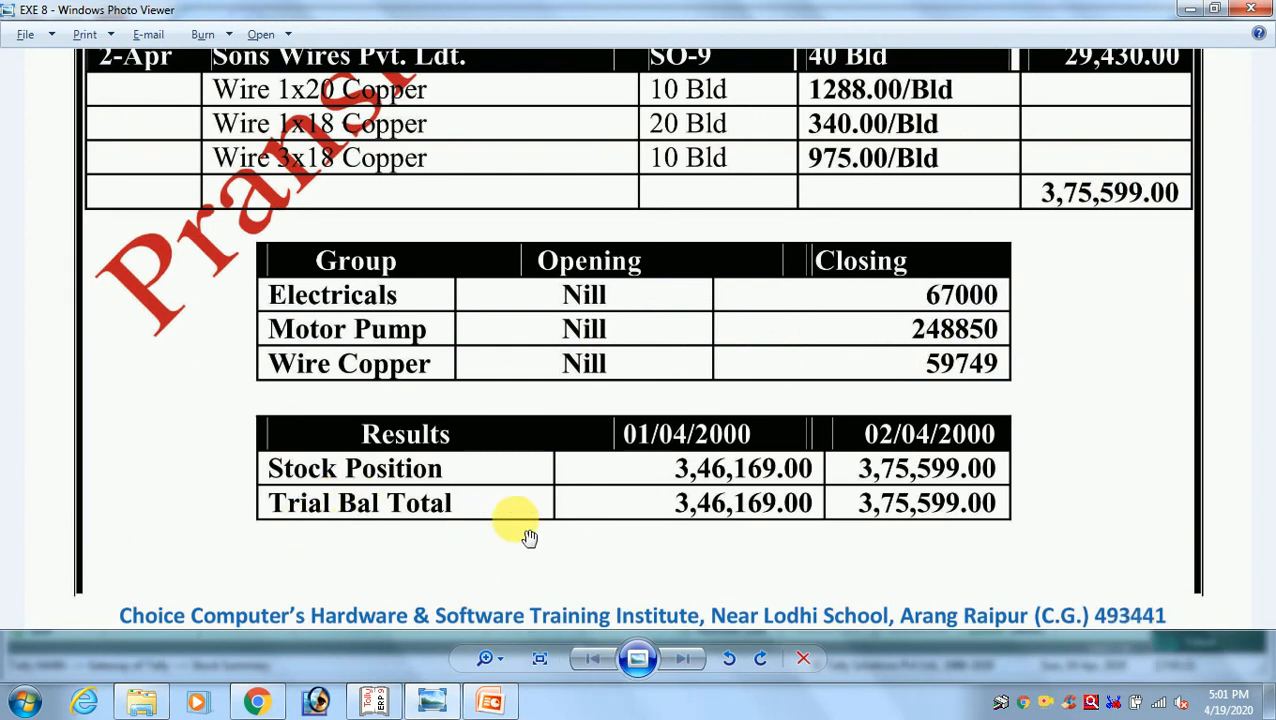
Return to Tally.ERP 9, leave the Stock Summary without quitting the program, and open the Trial Balance
{"action": "key", "text": "alt+Tab"}
{"action": "key", "text": "Escape"}
{"action": "key", "text": "Escape"}
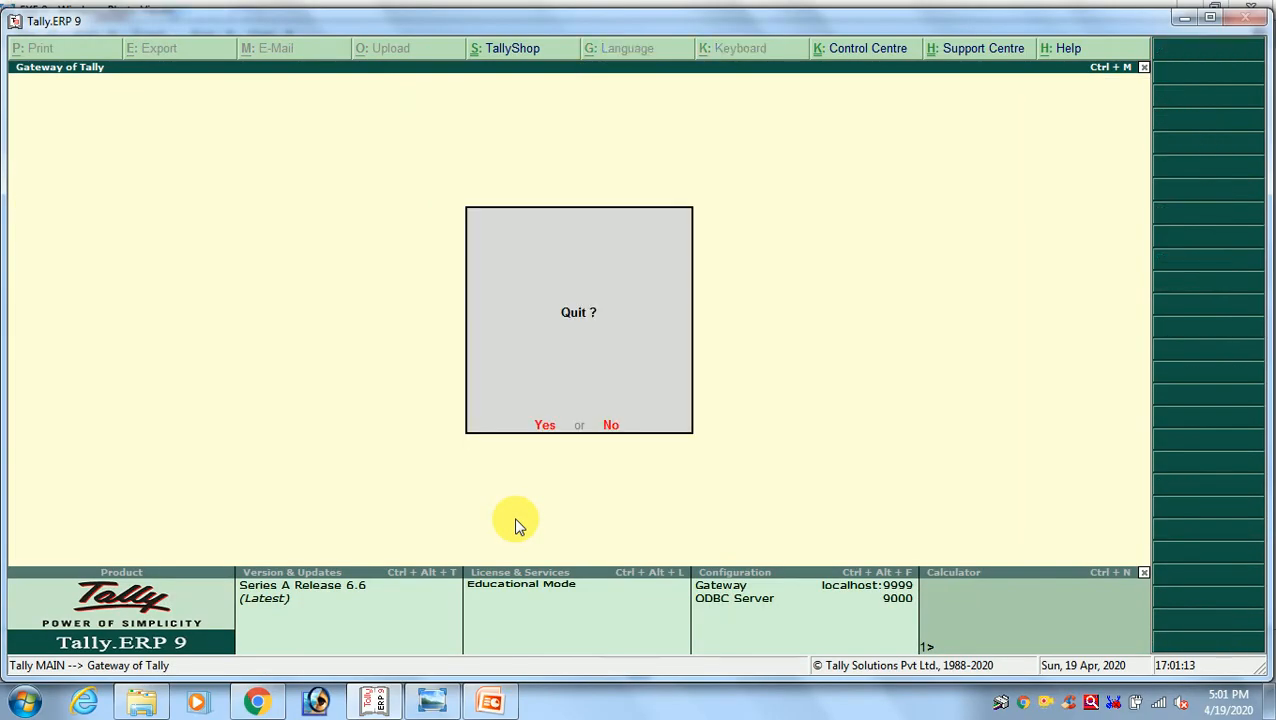
{"action": "key", "text": "n"}
{"action": "key", "text": "Down"}
{"action": "key", "text": "Down"}
{"action": "key", "text": "Down"}
{"action": "key", "text": "Down"}
{"action": "key", "text": "Down"}
{"action": "key", "text": "Down"}
{"action": "key", "text": "Down"}
{"action": "key", "text": "Down"}
{"action": "key", "text": "Down"}
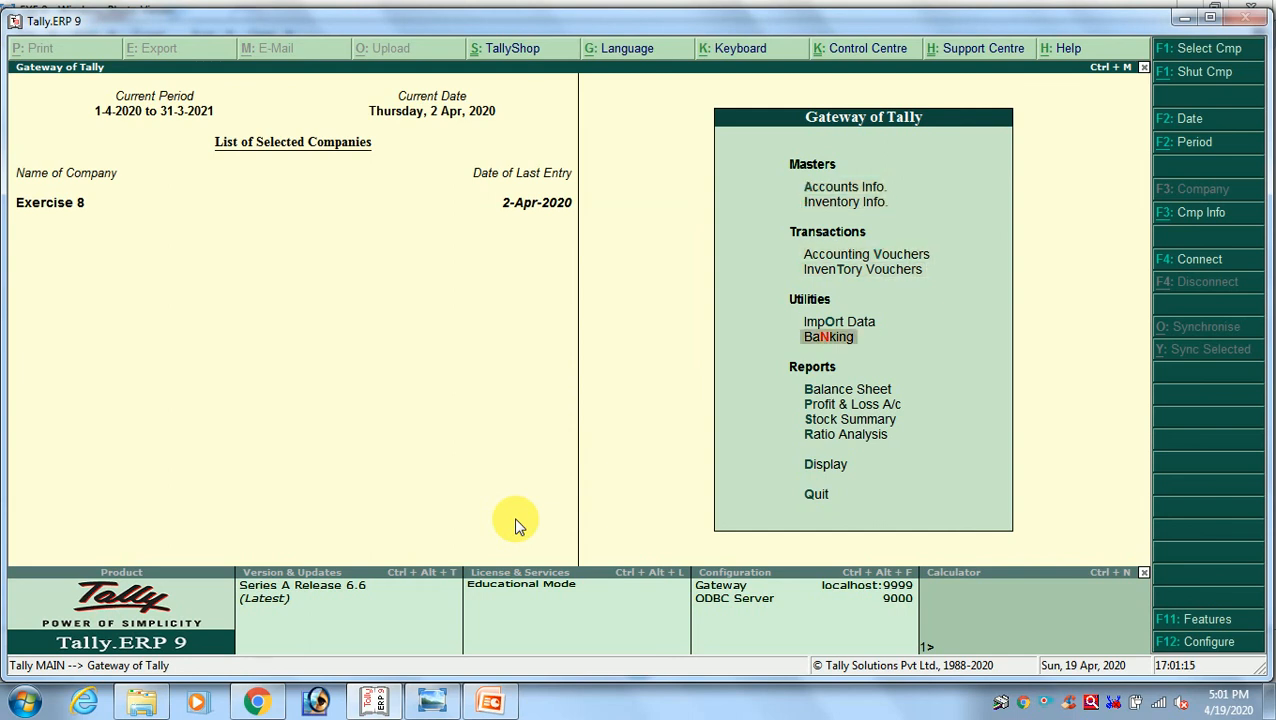
{"action": "key", "text": "Down"}
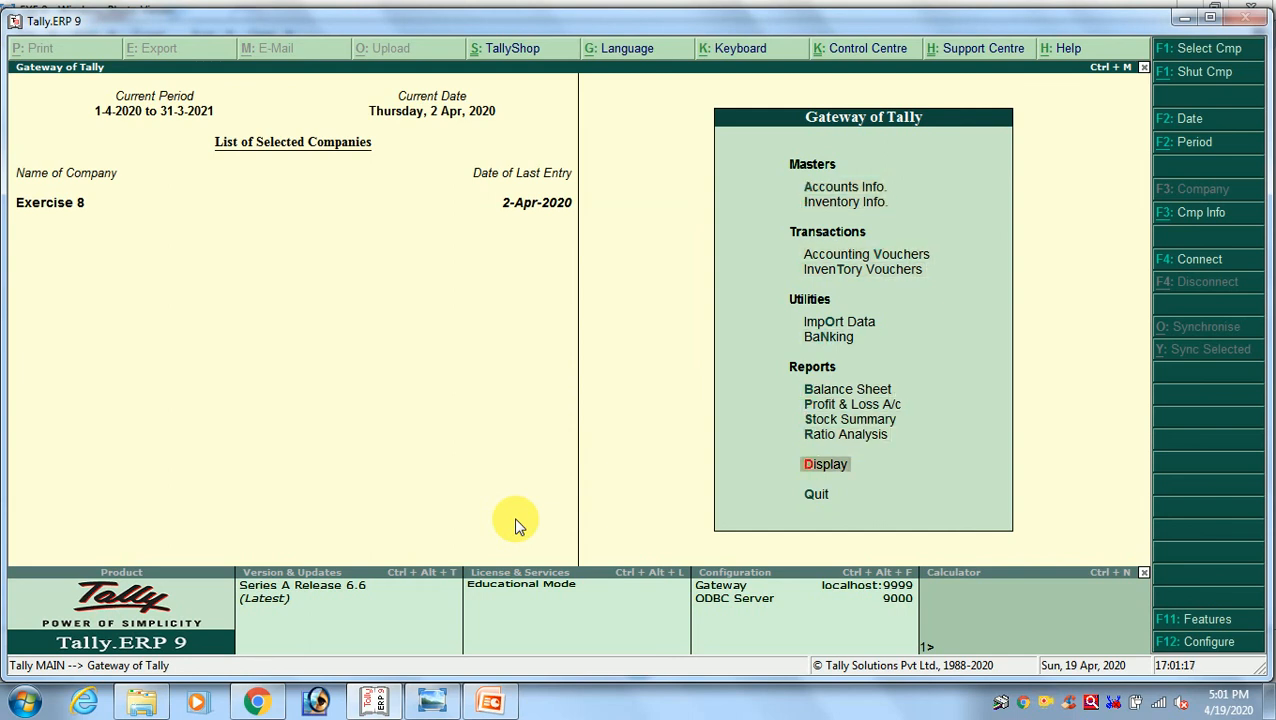
{"action": "key", "text": "Return"}
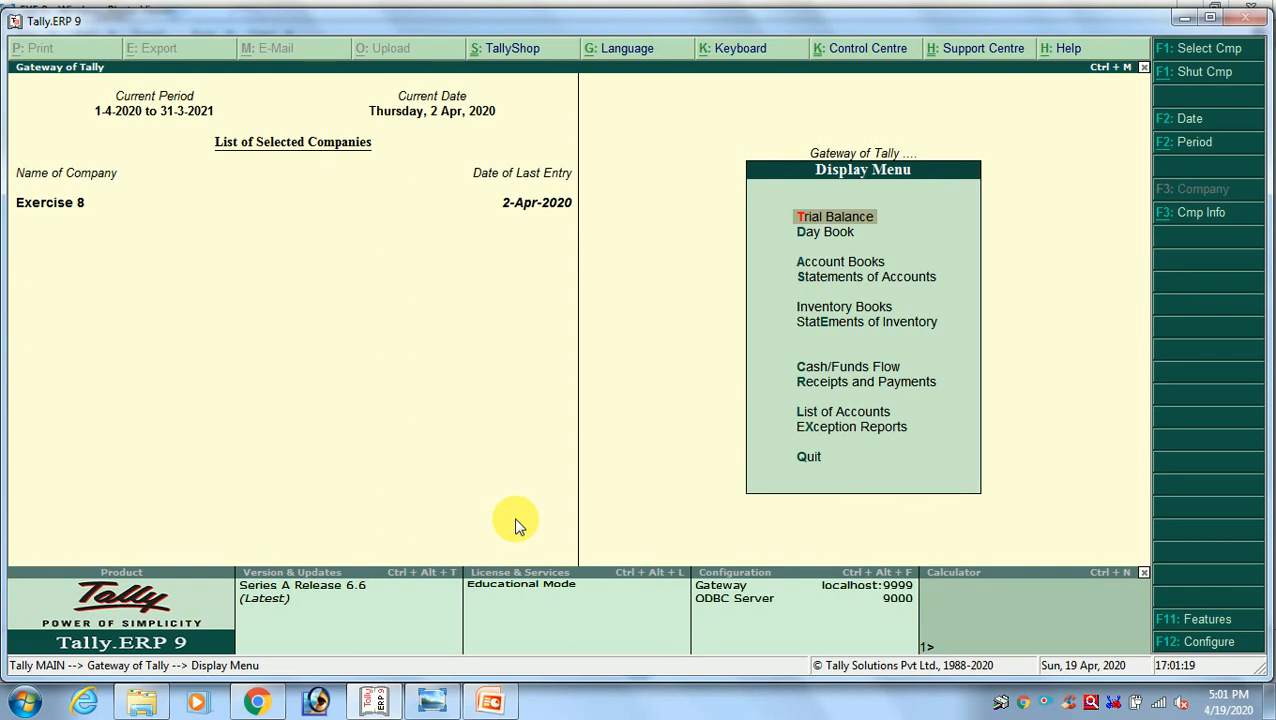
{"action": "key", "text": "Return"}
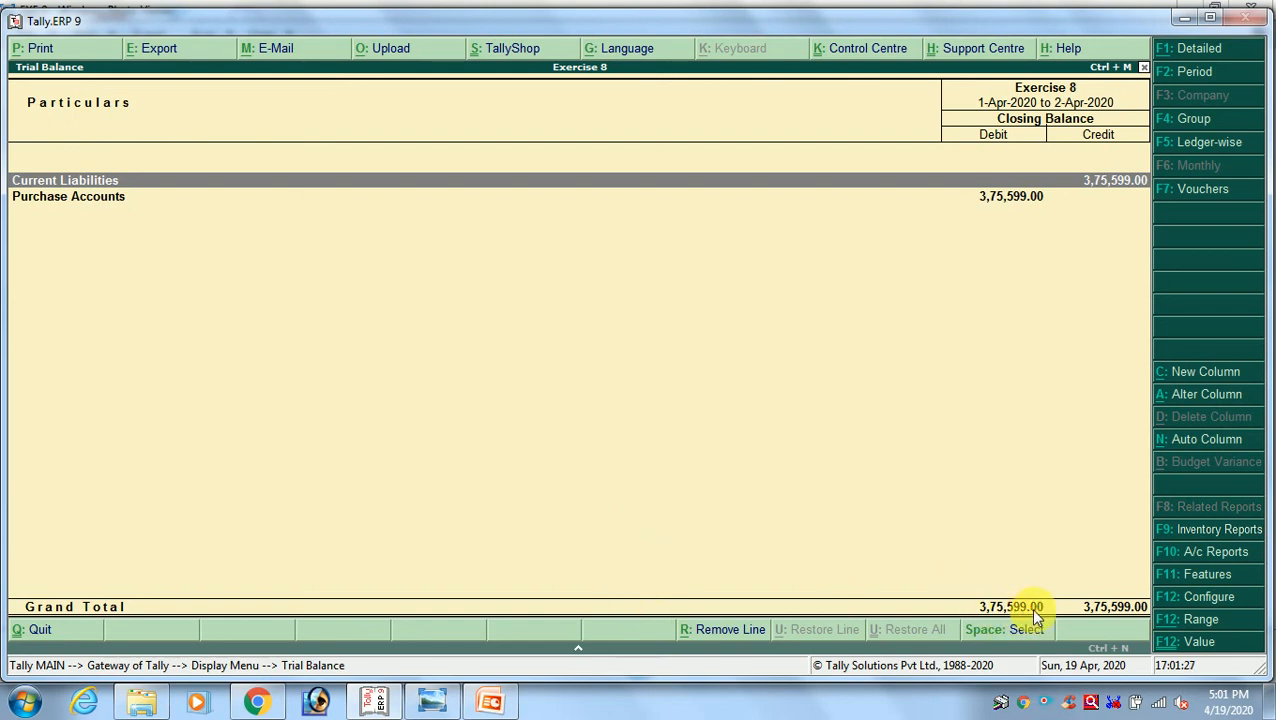
Set the Trial Balance period end to 1-4-2020 and compare its grand total with the exercise image's Trial Bal Total for 1 April
{"action": "key", "text": "alt+Tab"}
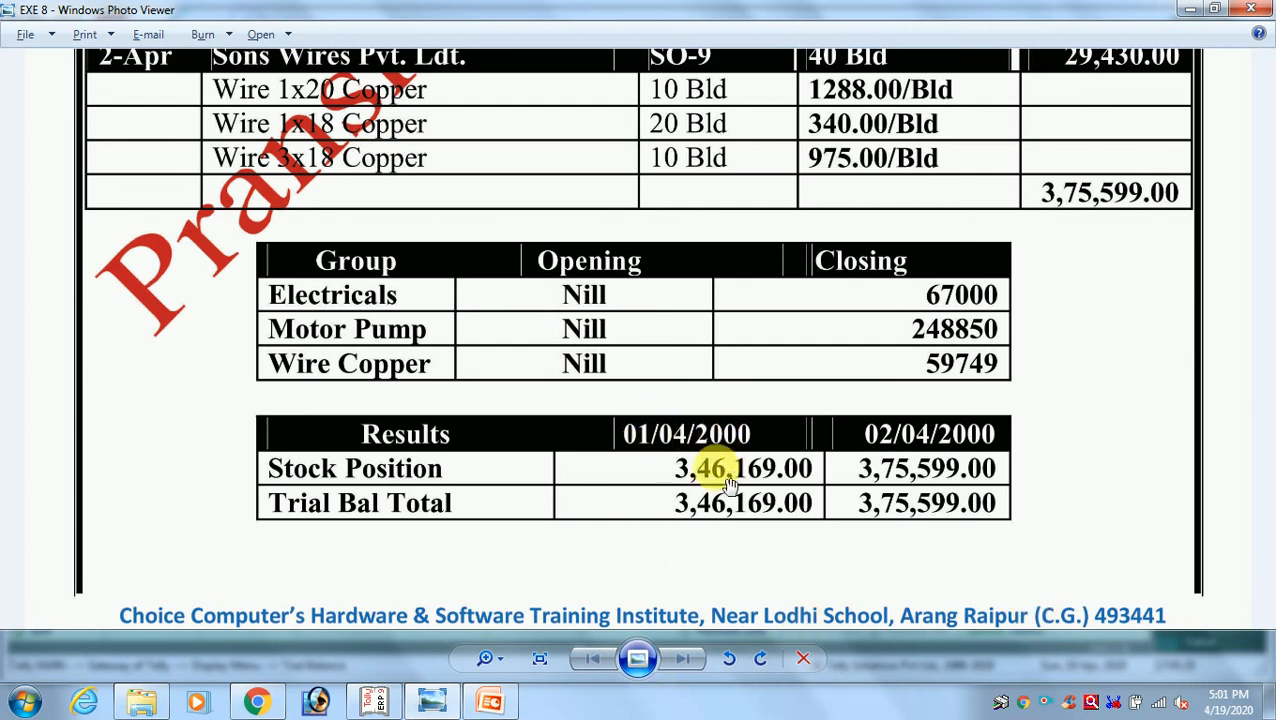
{"action": "key", "text": "alt+Tab"}
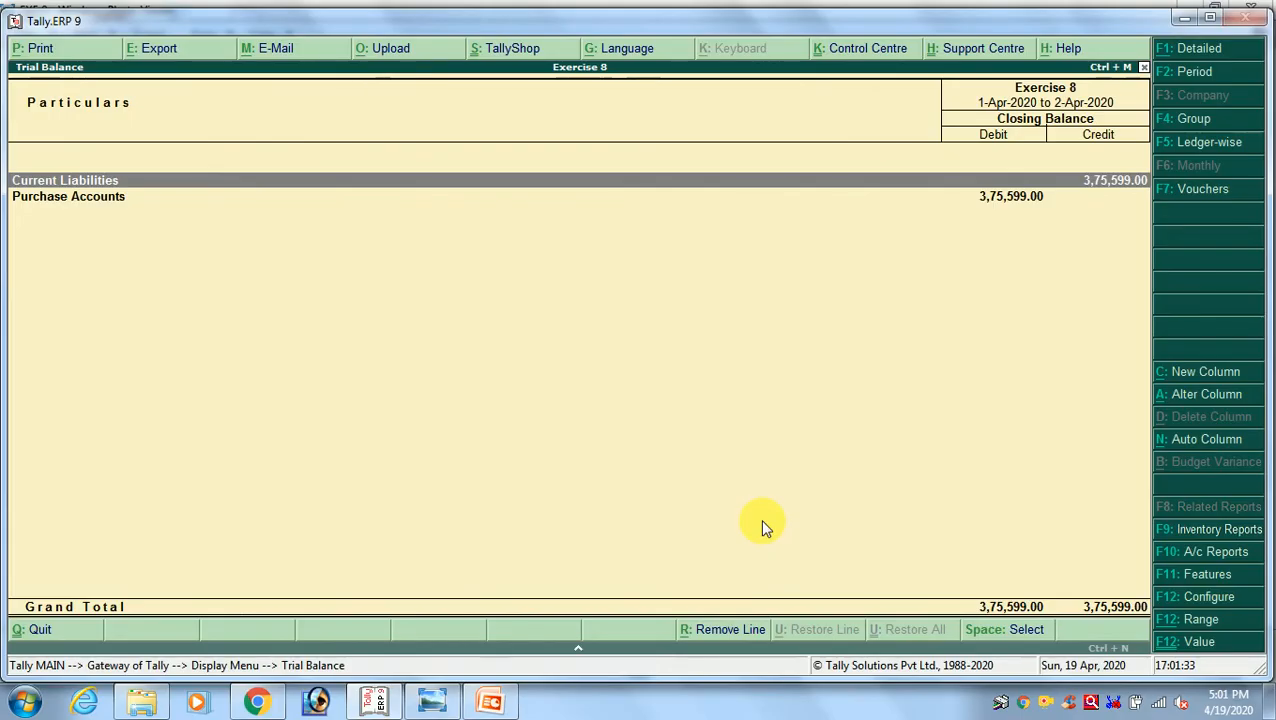
{"action": "key", "text": "F2"}
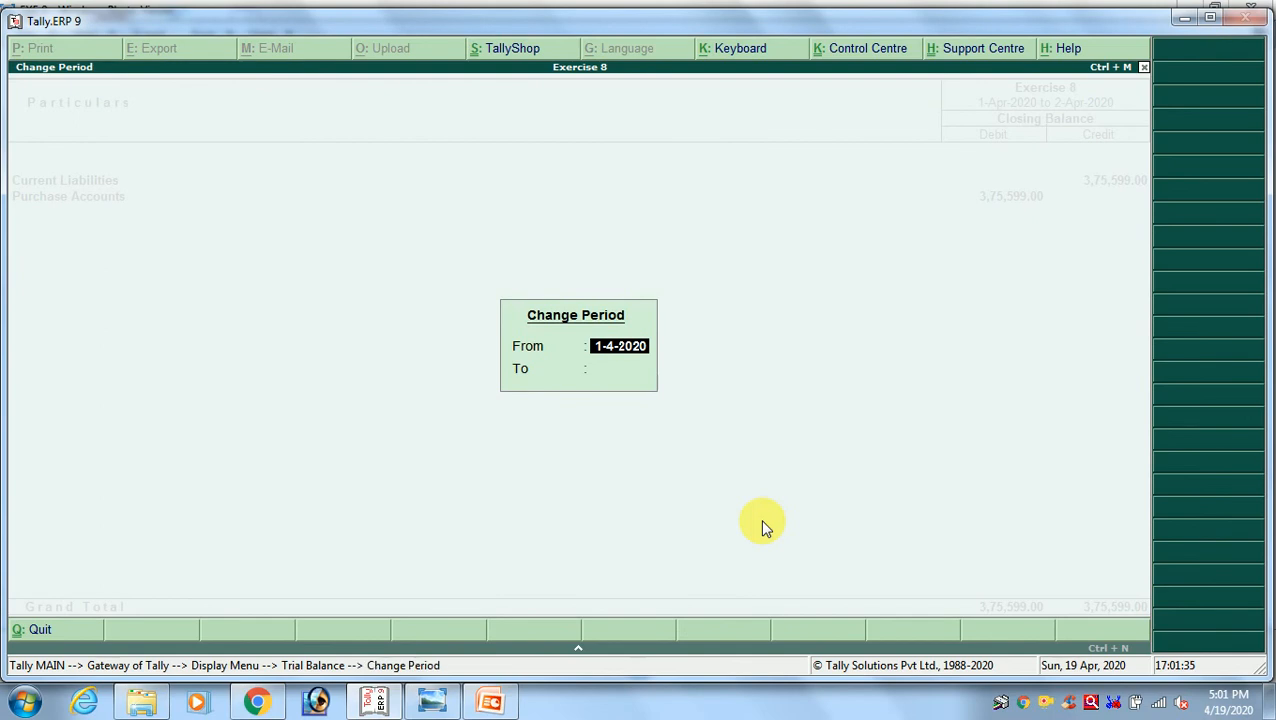
{"action": "key", "text": "Return"}
{"action": "type", "text": "1-4"}
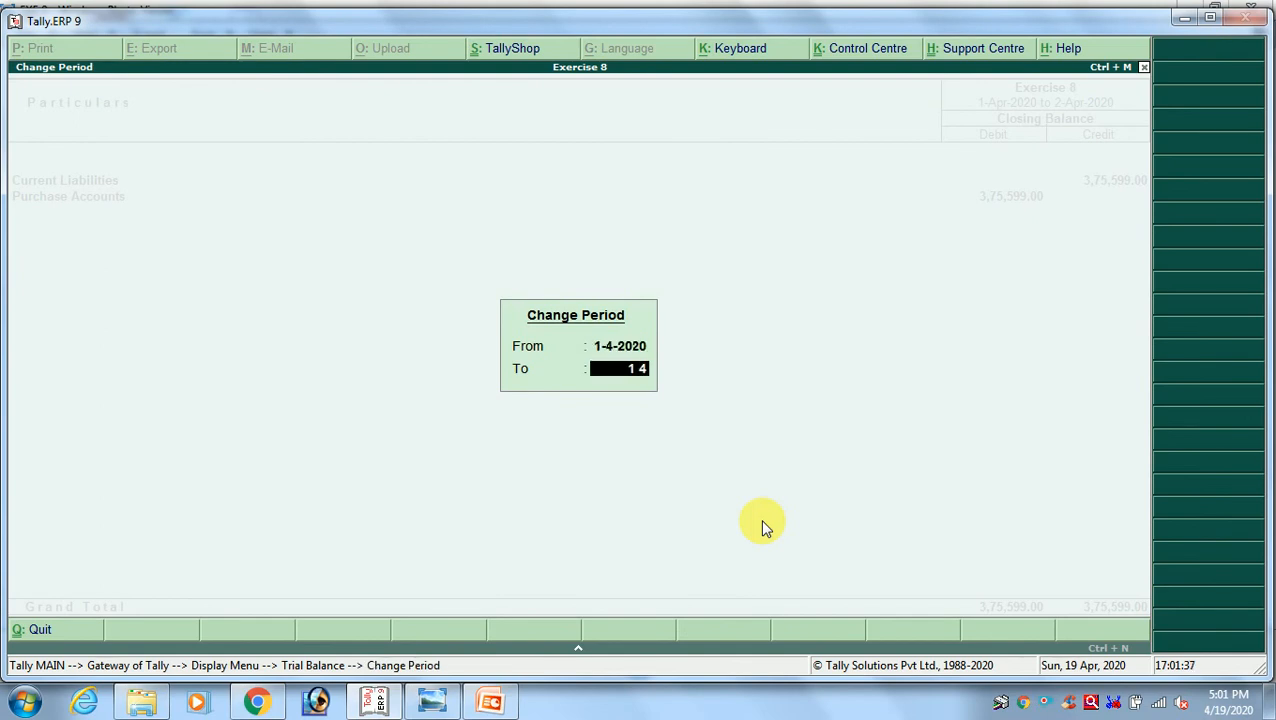
{"action": "key", "text": "Return"}
{"action": "key", "text": "alt+Tab"}
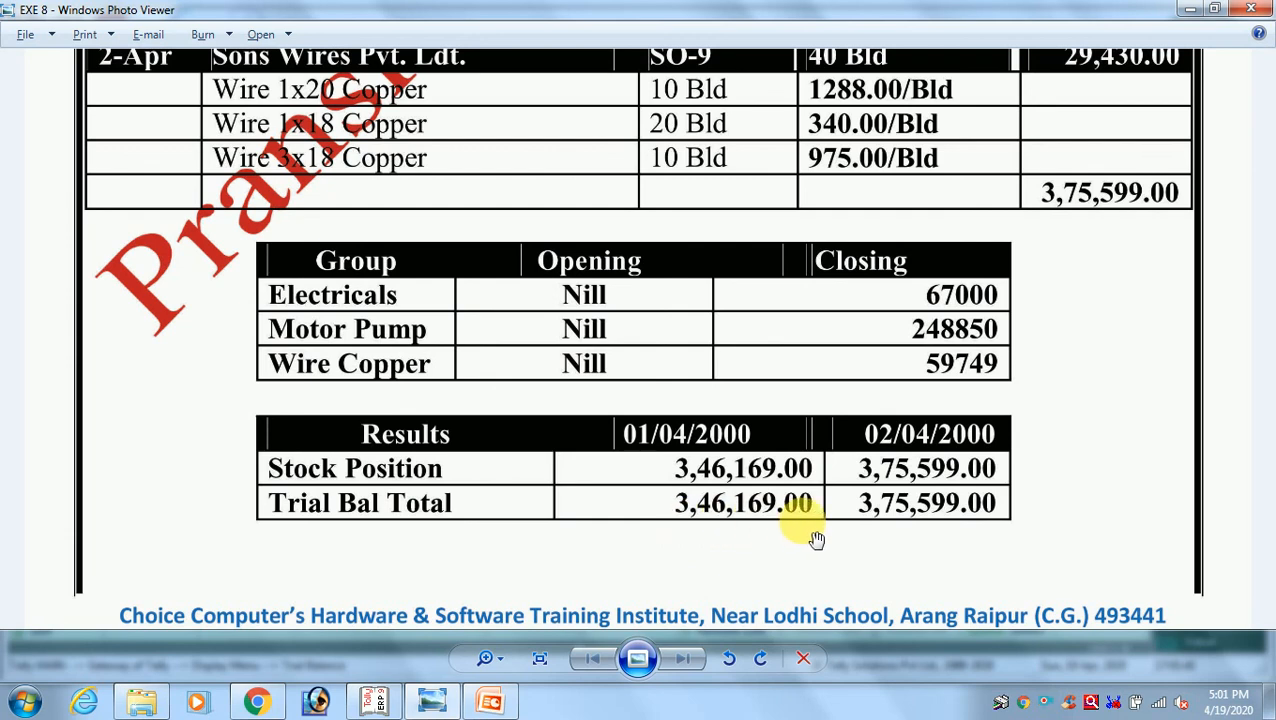
{"action": "key", "text": "alt+Tab"}
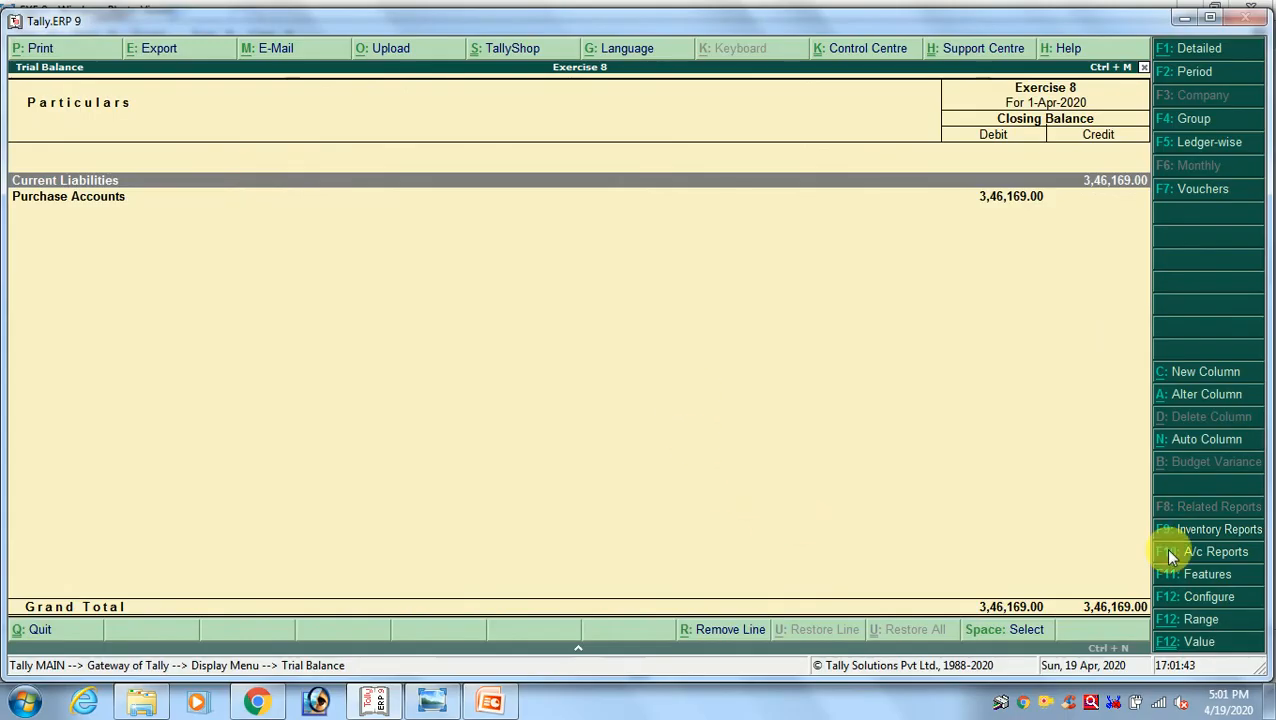
{"action": "key", "text": "alt+Tab"}
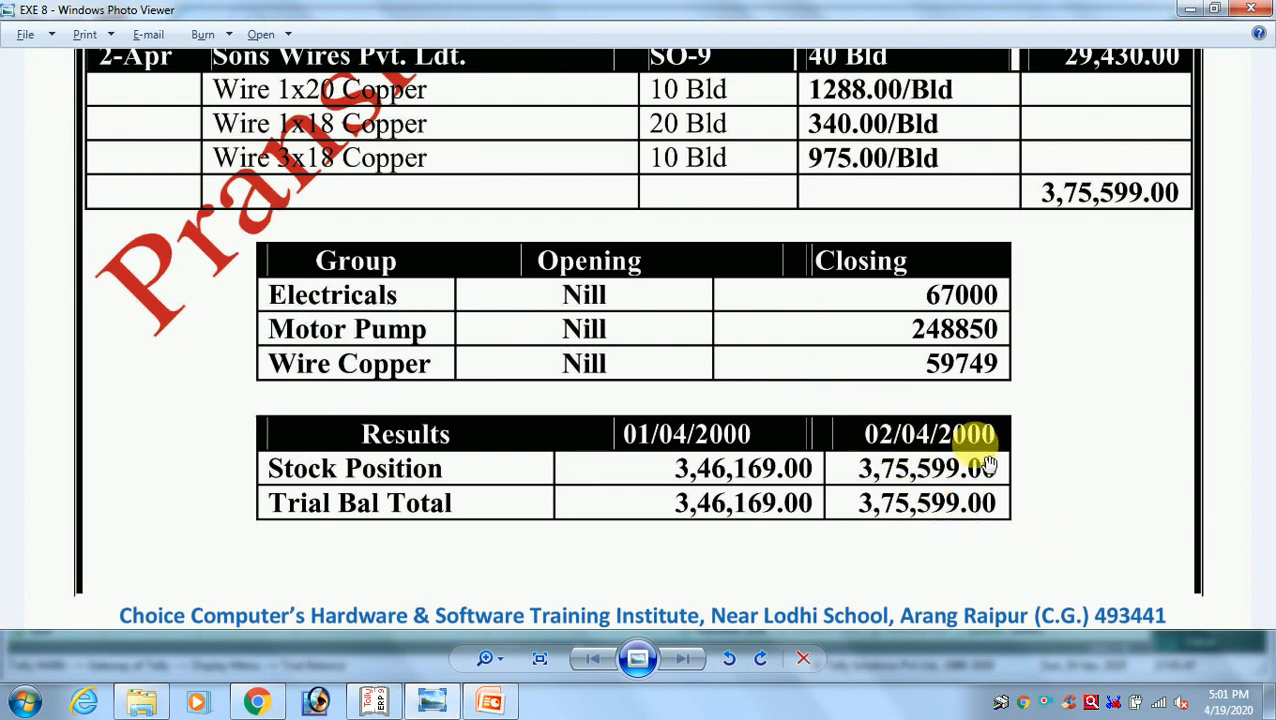
Extend the Trial Balance period to 2-4-2020 and compare its grand total with the exercise image's Trial Bal Total for 2 April
{"action": "key", "text": "alt+Tab"}
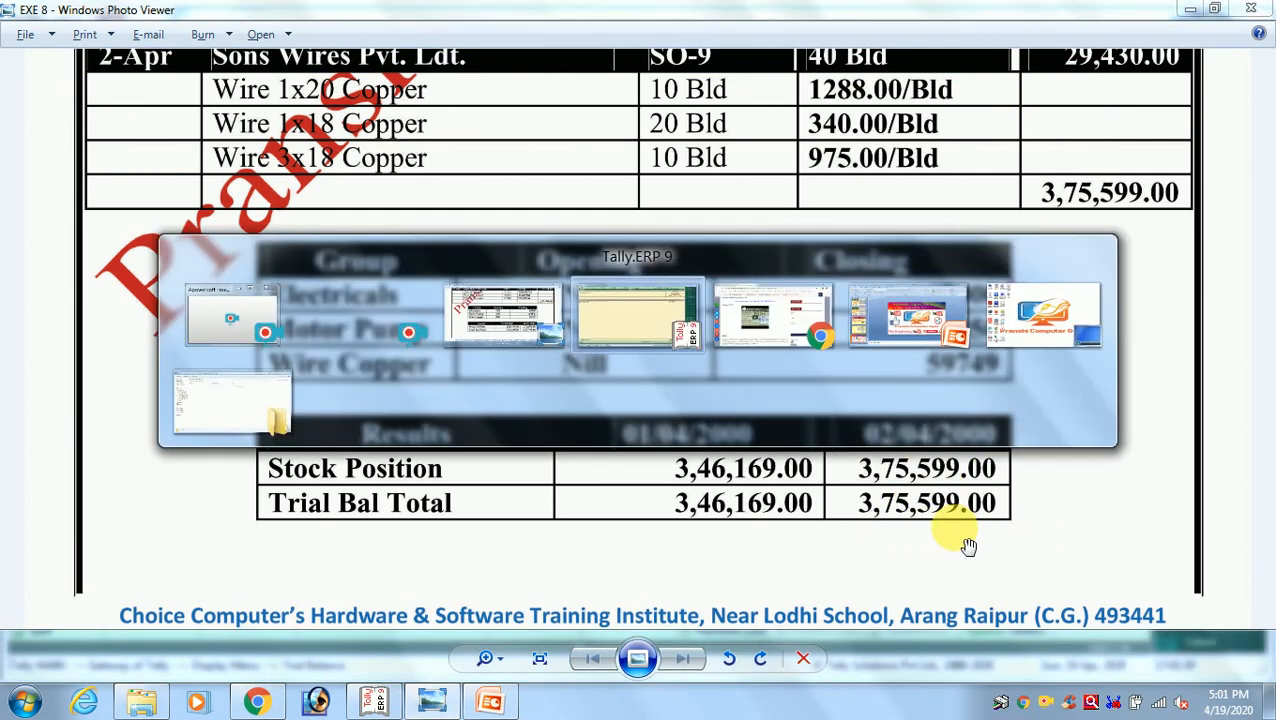
{"action": "key", "text": "F2"}
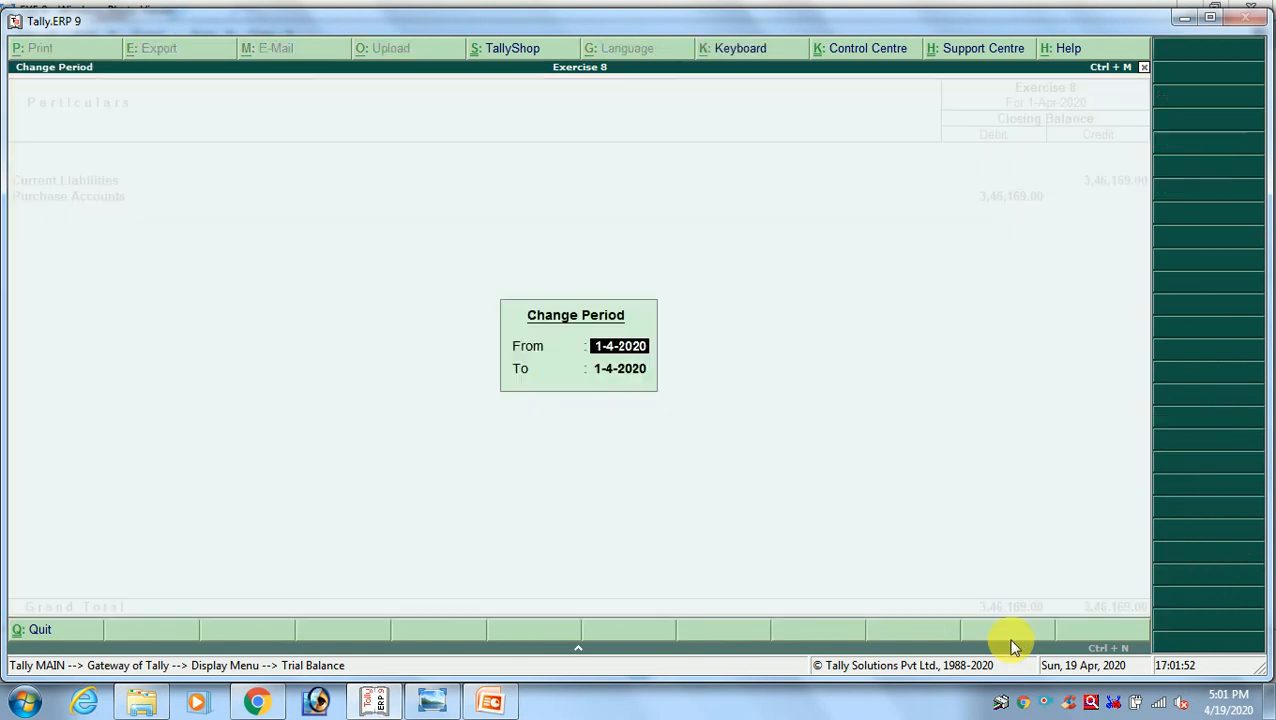
{"action": "key", "text": "Return"}
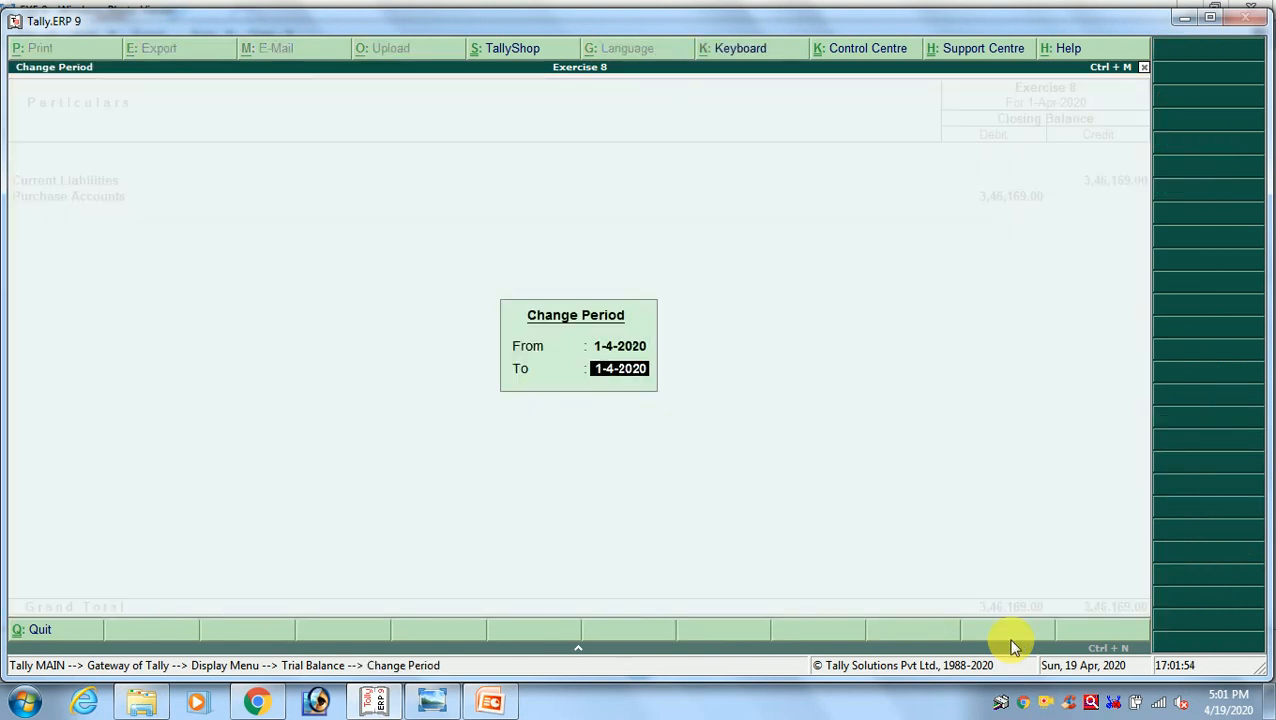
{"action": "type", "text": "24"}
{"action": "key", "text": "Return"}
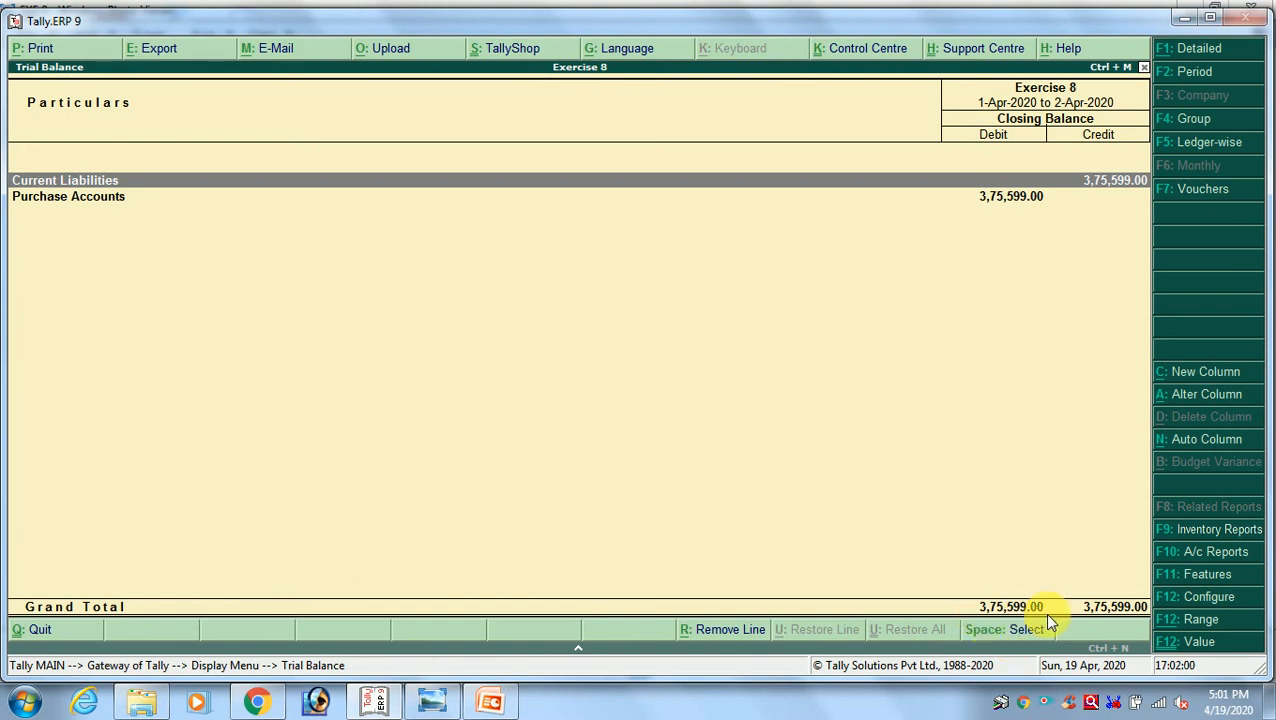
{"action": "key", "text": "alt+Tab"}
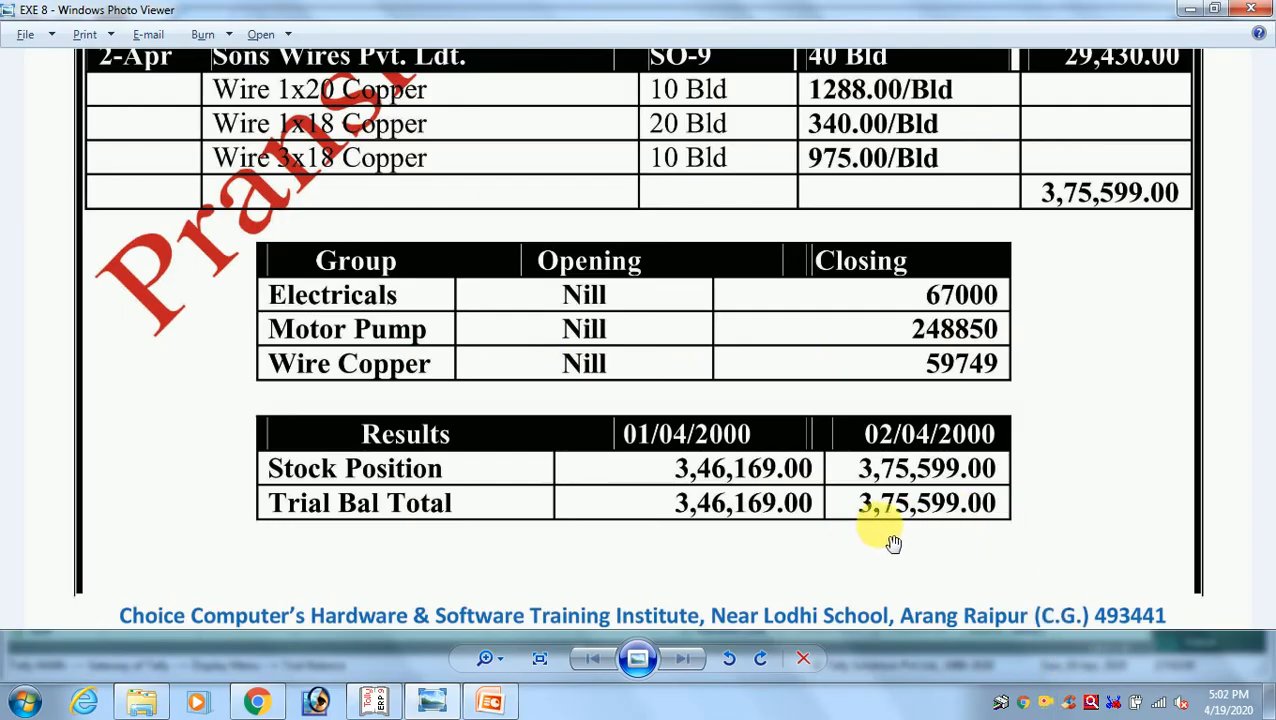